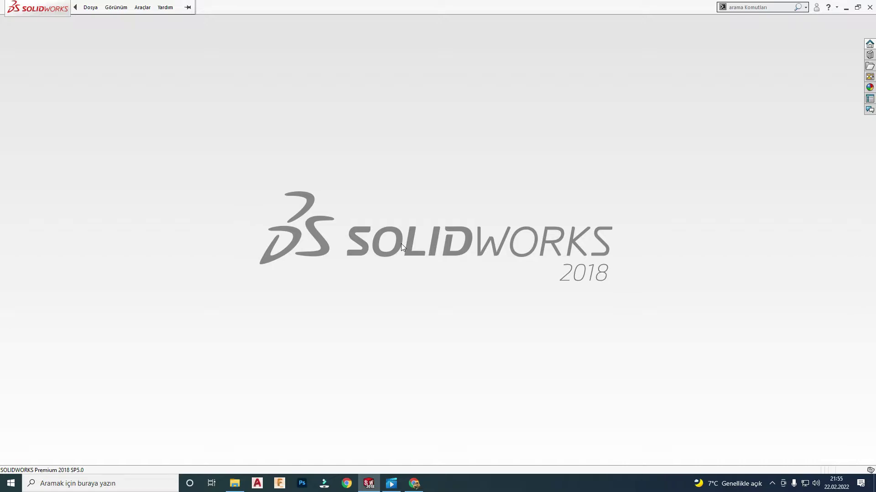
# - Create a new empty part document, Parça7, with its default planes and origin
pyautogui.click(116, 8)
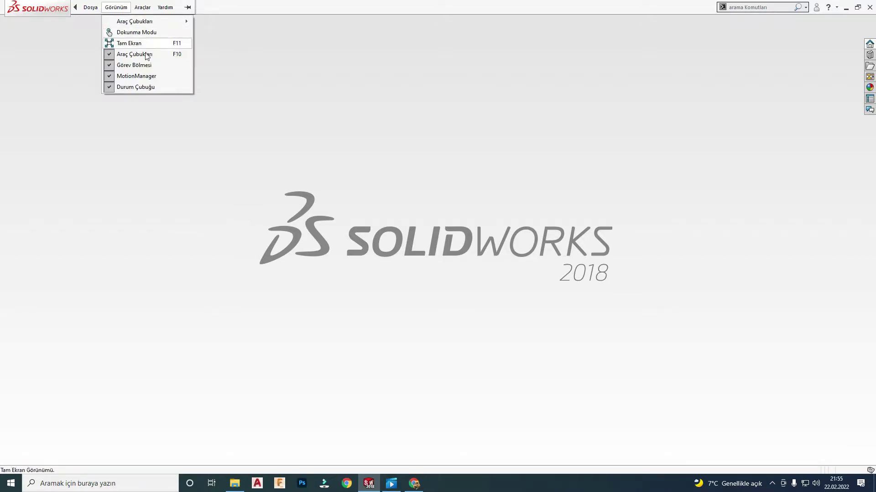
pyautogui.click(308, 93)
pyautogui.click(112, 7)
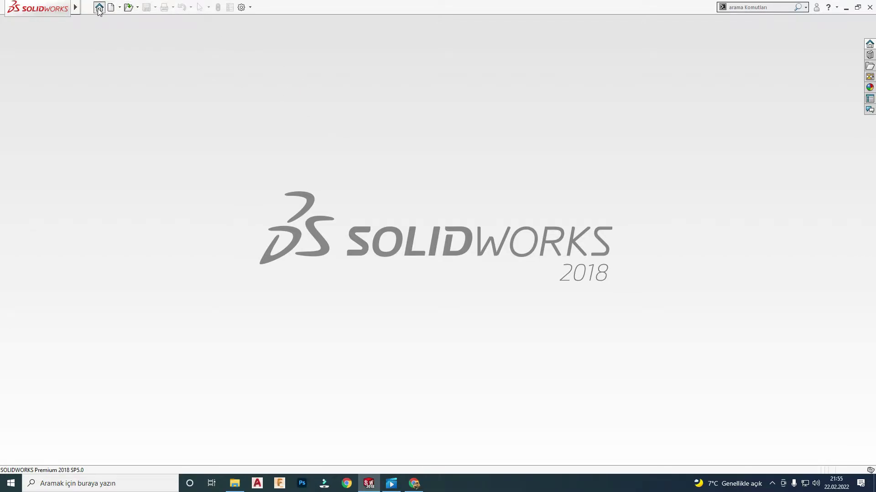
pyautogui.click(288, 152)
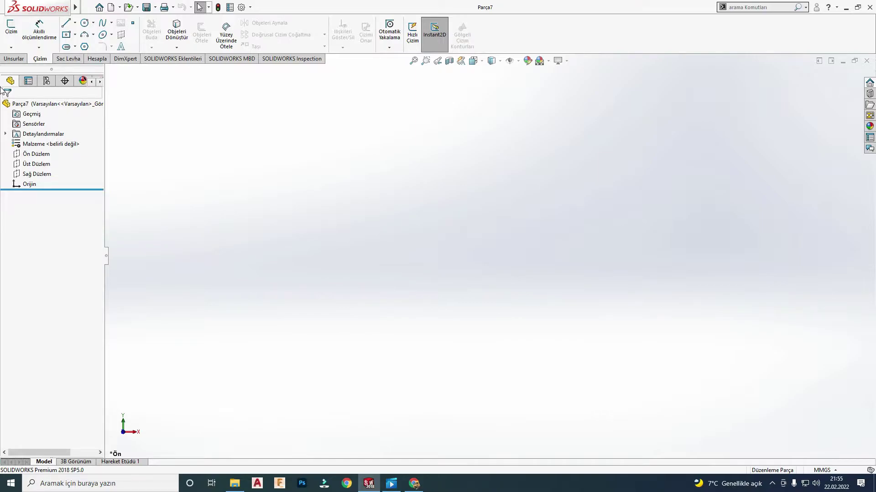
pyautogui.click(82, 158)
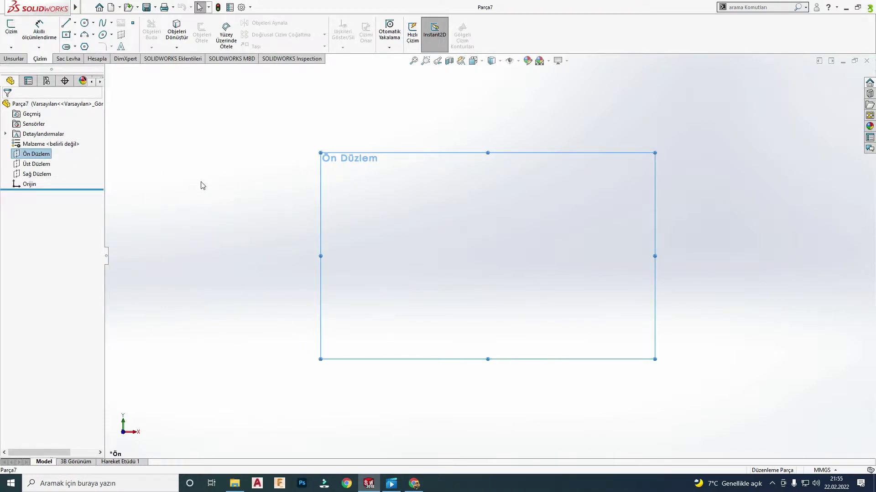
# - Sketch a centre rectangle at the origin on the Top Plane
pyautogui.click(275, 186)
pyautogui.click(36, 164)
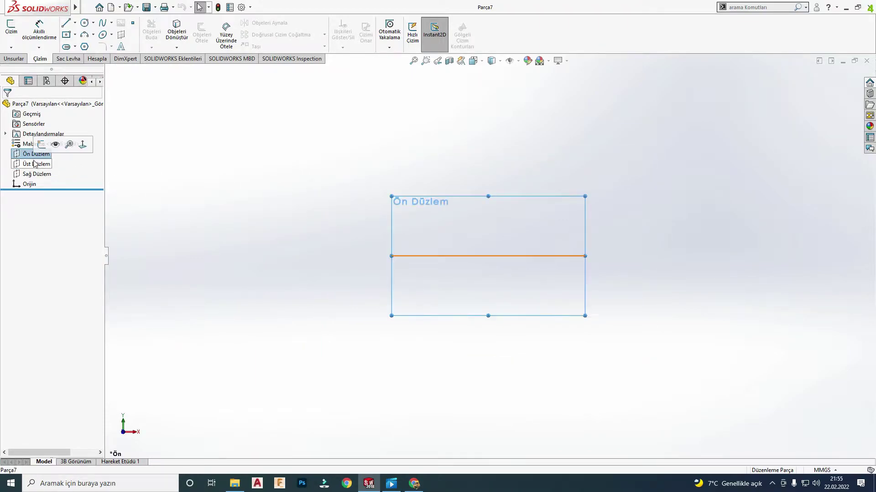
pyautogui.click(73, 145)
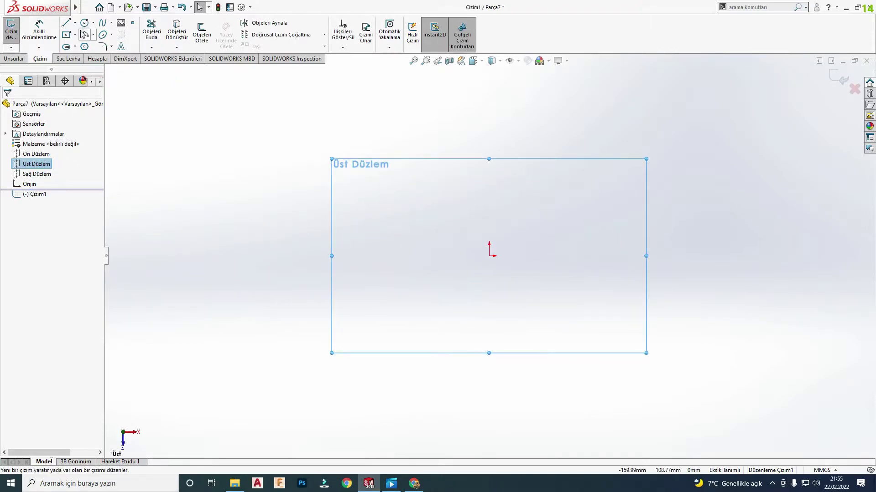
pyautogui.click(66, 35)
pyautogui.click(489, 255)
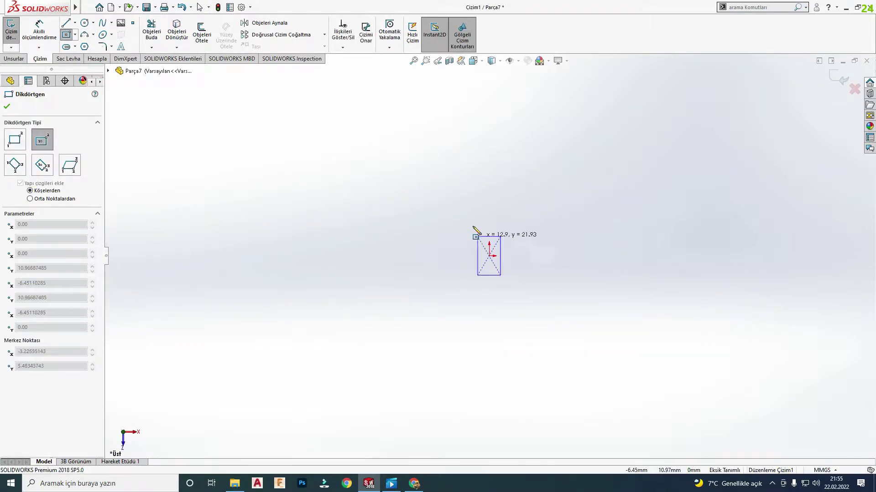
pyautogui.click(592, 297)
pyautogui.press('Escape')
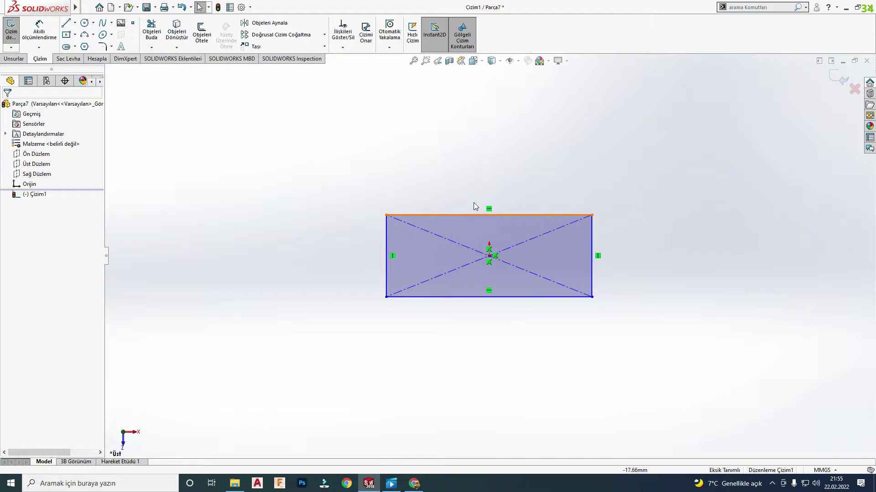
# - Dimension the rectangle 508 wide by 165.10 deep
pyautogui.press('d')
pyautogui.click(428, 215)
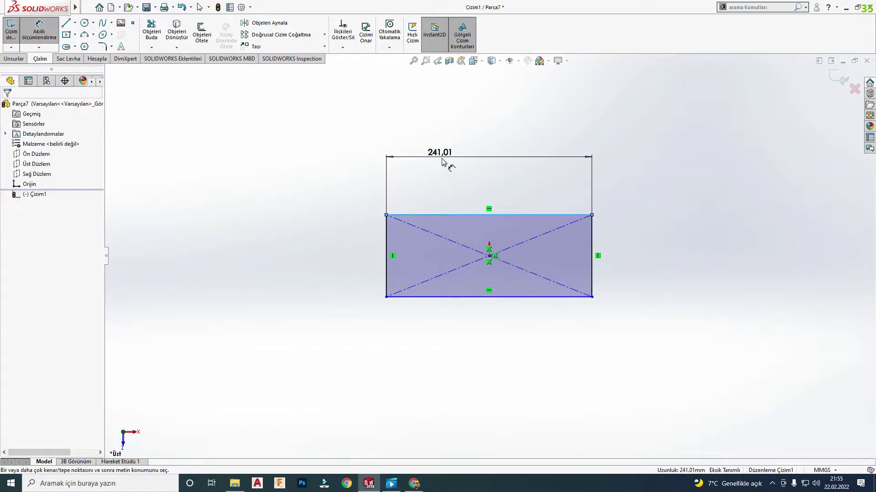
pyautogui.click(445, 162)
pyautogui.write('508')
pyautogui.press('Return')
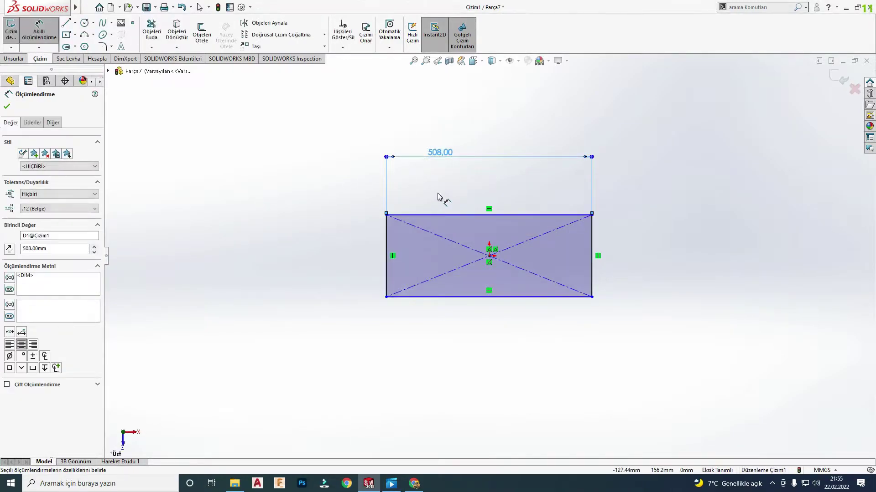
pyautogui.click(389, 276)
pyautogui.click(236, 271)
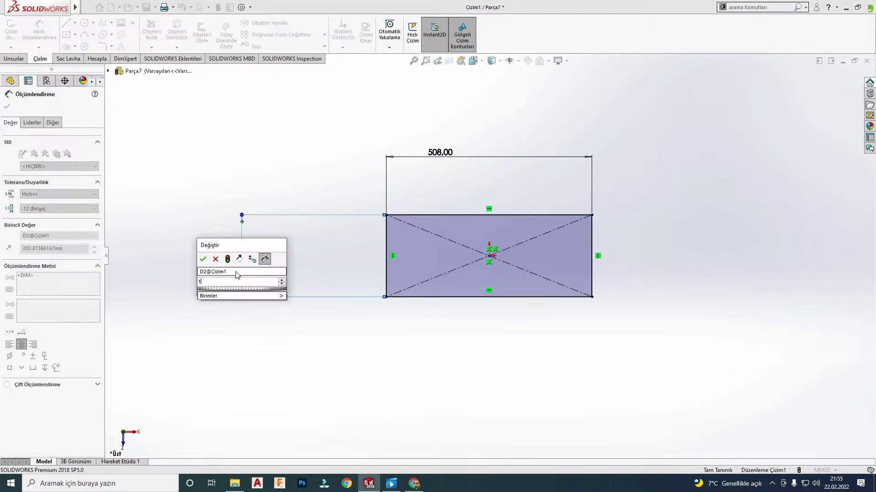
pyautogui.write('1651')
pyautogui.write(',1')
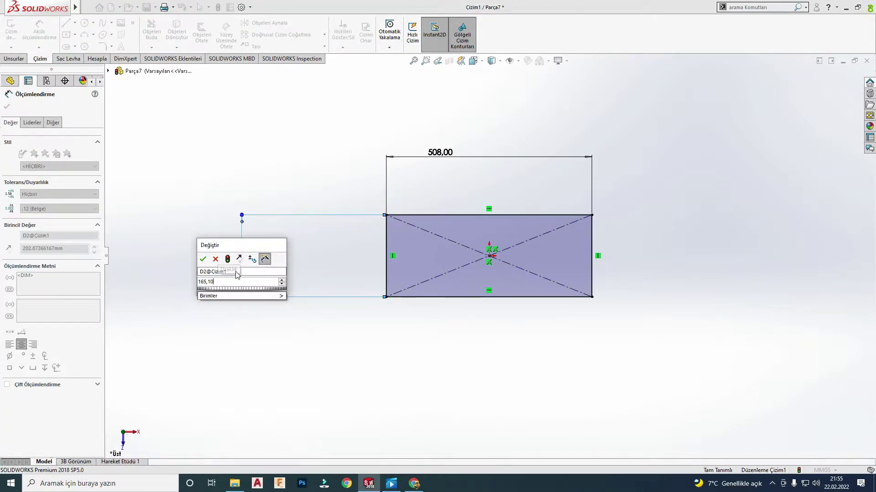
pyautogui.press('Return')
pyautogui.press('Escape')
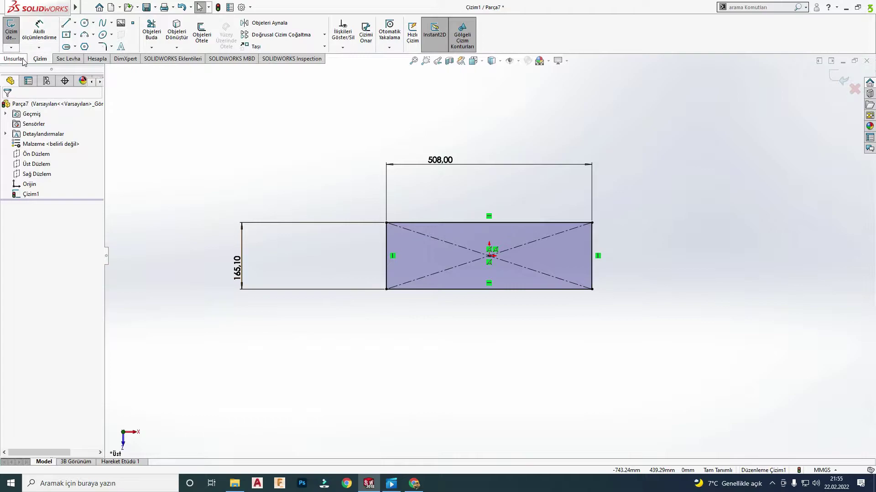
pyautogui.click(13, 59)
# - Extrude the rectangle 63.5 mm downward into a block, then sketch on its top face
pyautogui.click(18, 34)
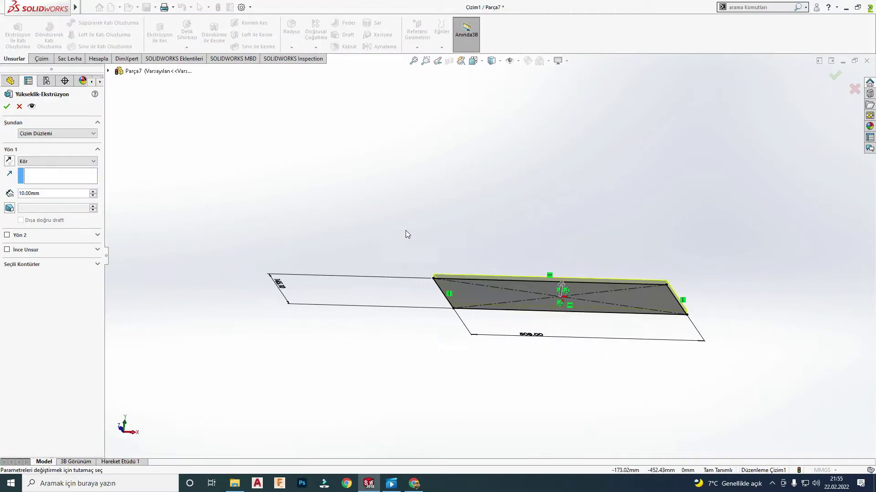
pyautogui.click(8, 162)
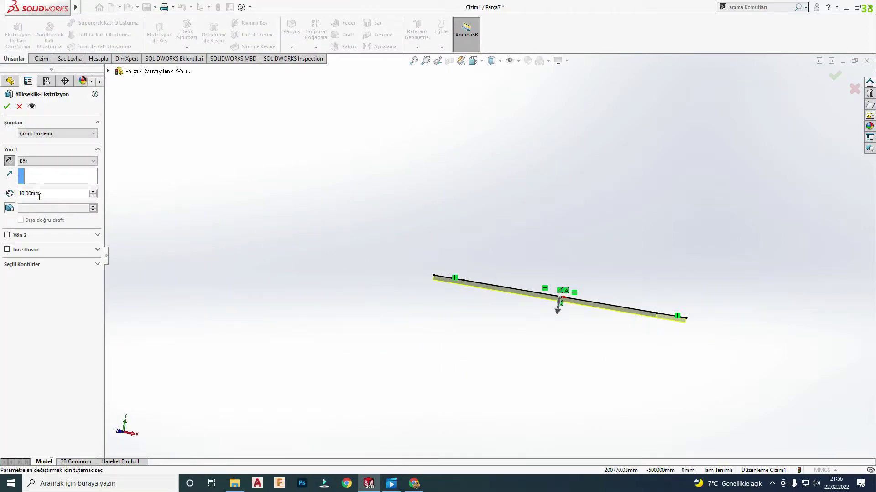
pyautogui.write('63.4')
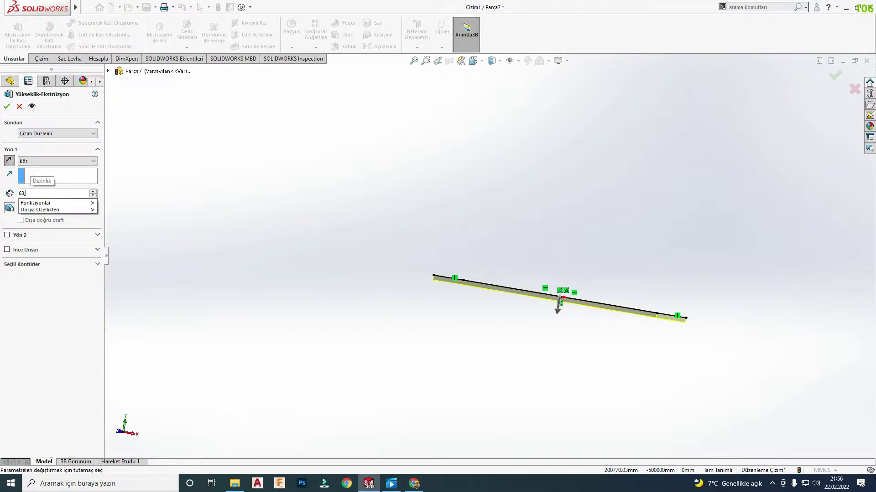
pyautogui.press('Return')
pyautogui.write('63.5')
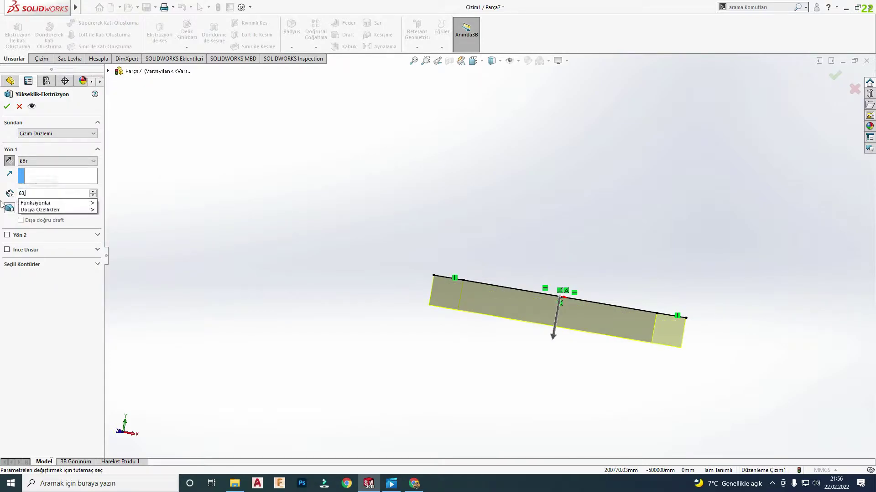
pyautogui.press('Return')
pyautogui.press('Return')
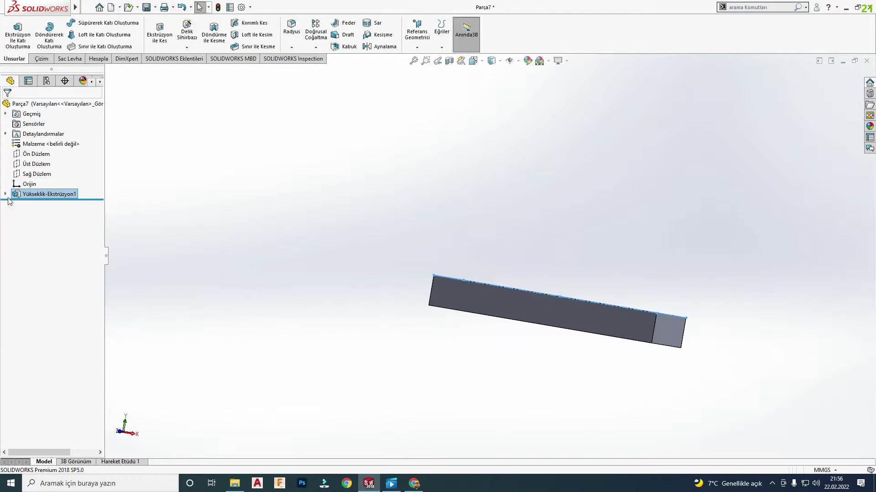
pyautogui.click(390, 246)
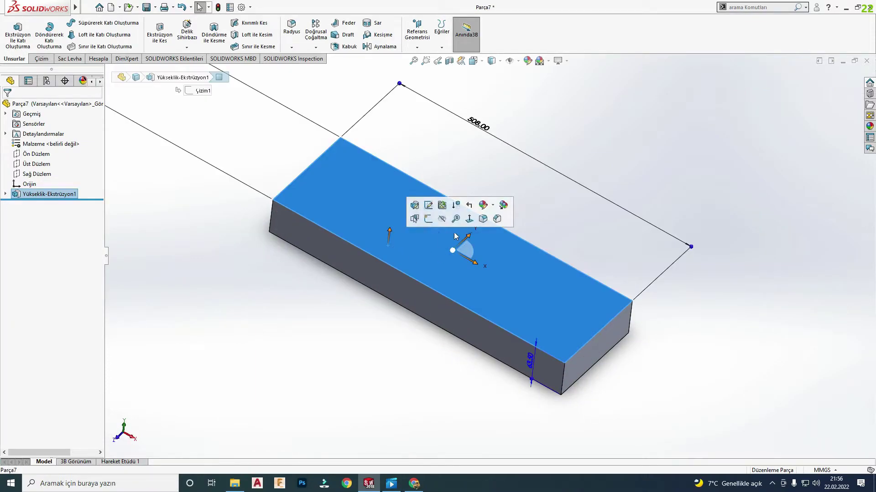
pyautogui.click(423, 218)
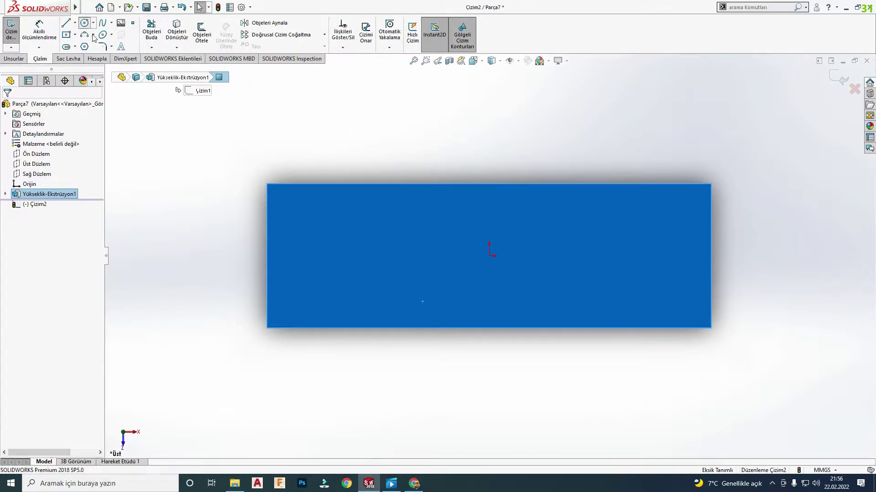
# - Draw a Ø127 circle centred on the origin
pyautogui.click(84, 23)
pyautogui.click(490, 256)
pyautogui.click(475, 180)
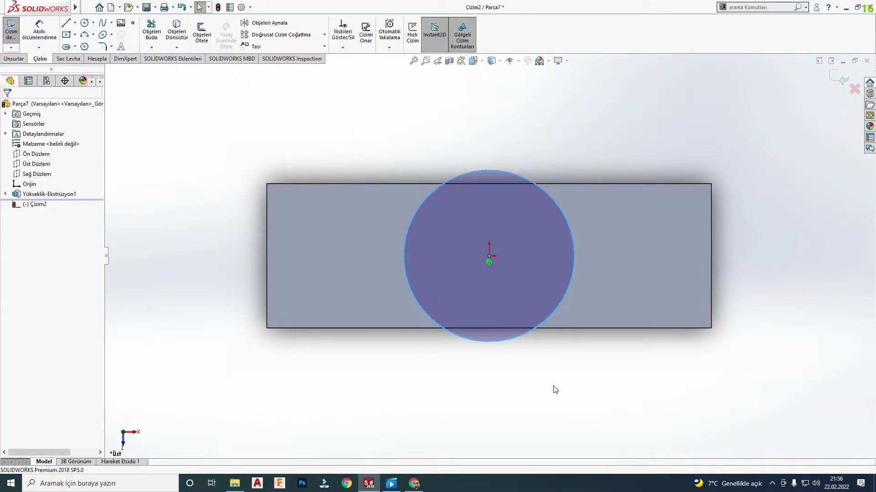
pyautogui.moveTo(553, 389); pyautogui.dragTo(514, 350, button='right')
pyautogui.click(505, 343)
pyautogui.click(497, 385)
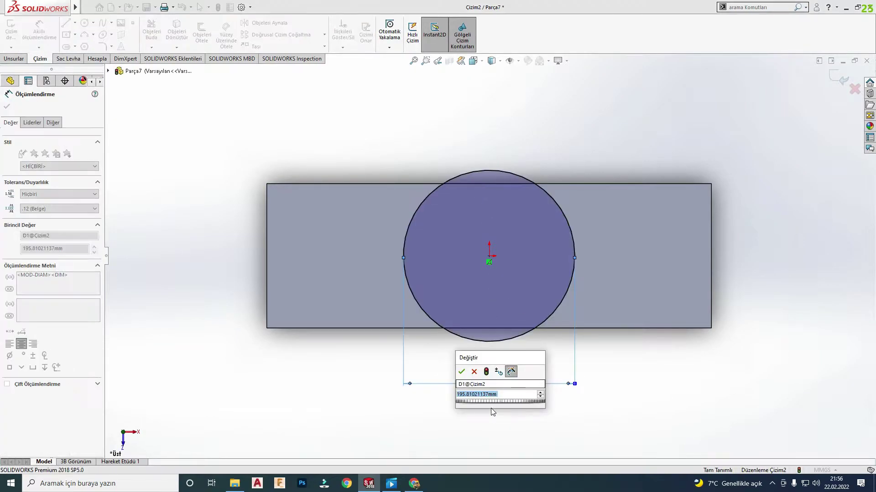
pyautogui.write('127')
pyautogui.press('Return')
pyautogui.press('Escape')
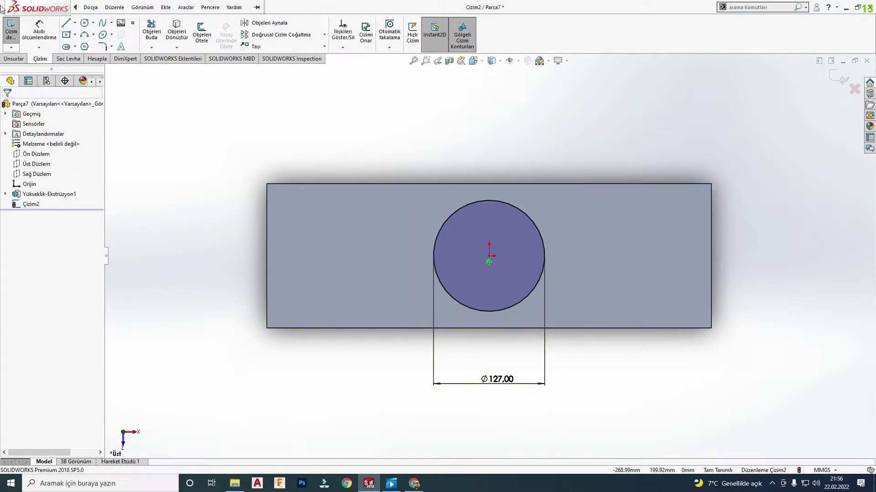
# - Add a second circle on the left and a third on the right of the block
pyautogui.click(84, 23)
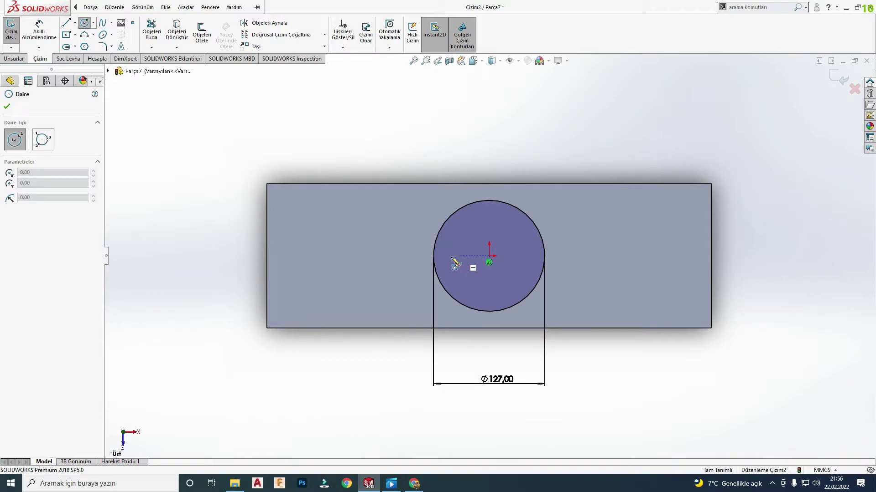
pyautogui.click(337, 256)
pyautogui.click(332, 204)
pyautogui.press('Escape')
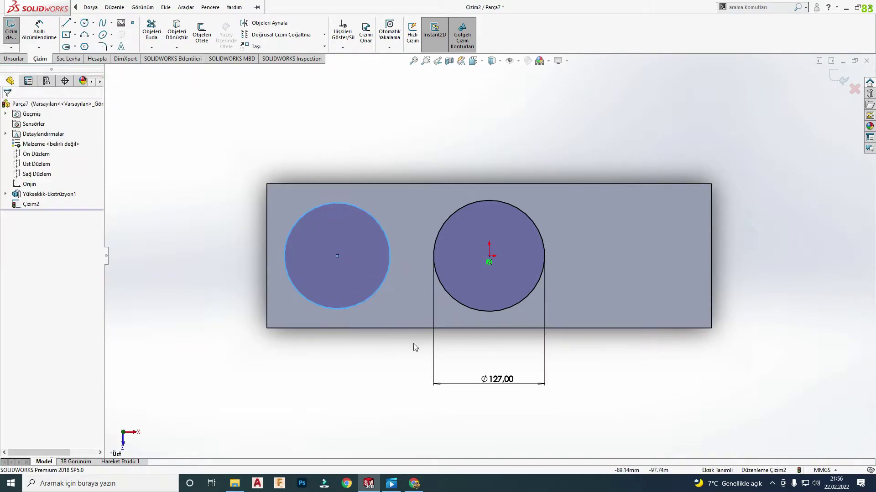
pyautogui.click(173, 278)
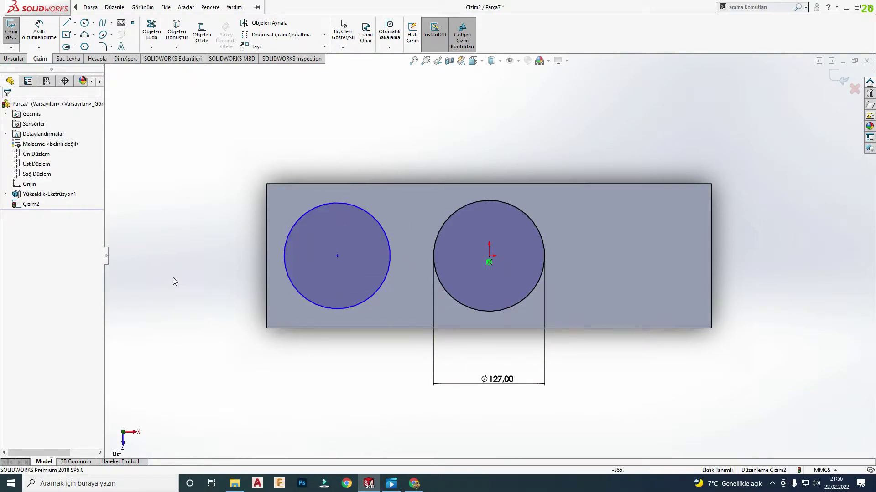
pyautogui.click(85, 22)
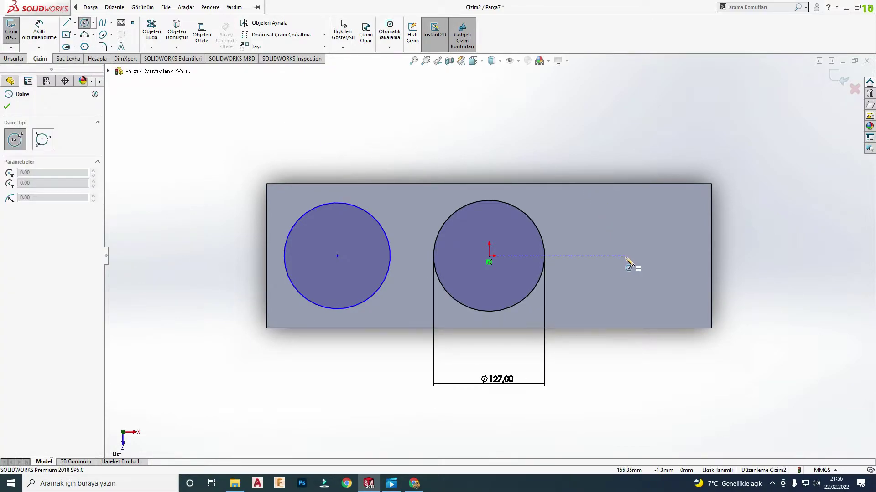
pyautogui.moveTo(625, 256); pyautogui.dragTo(591, 222)
pyautogui.press('Escape')
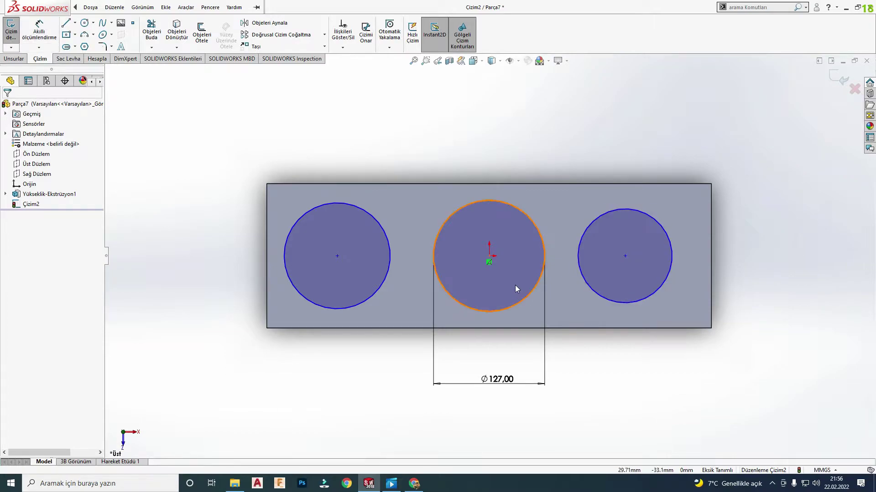
# - Make all three circles equal in size
pyautogui.click(504, 308)
pyautogui.keyDown('ctrl'); pyautogui.click(600, 294); pyautogui.keyUp('ctrl')
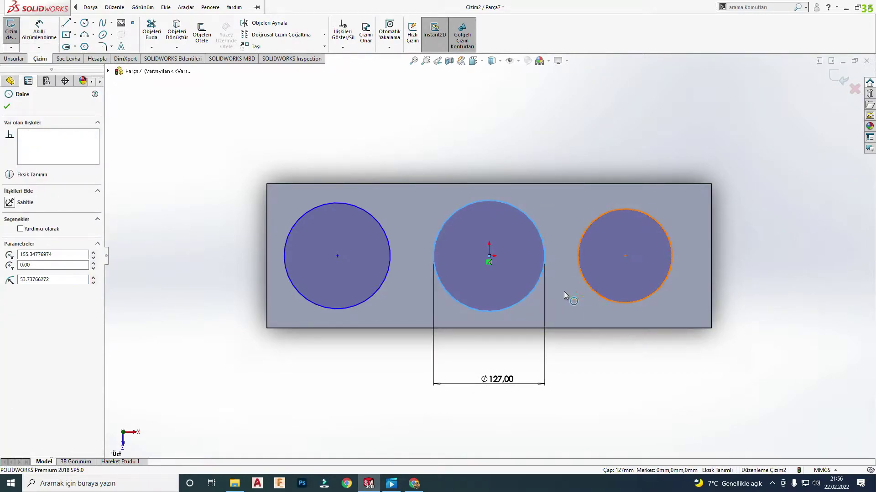
pyautogui.keyDown('ctrl'); pyautogui.click(368, 300); pyautogui.keyUp('ctrl')
pyautogui.click(9, 286)
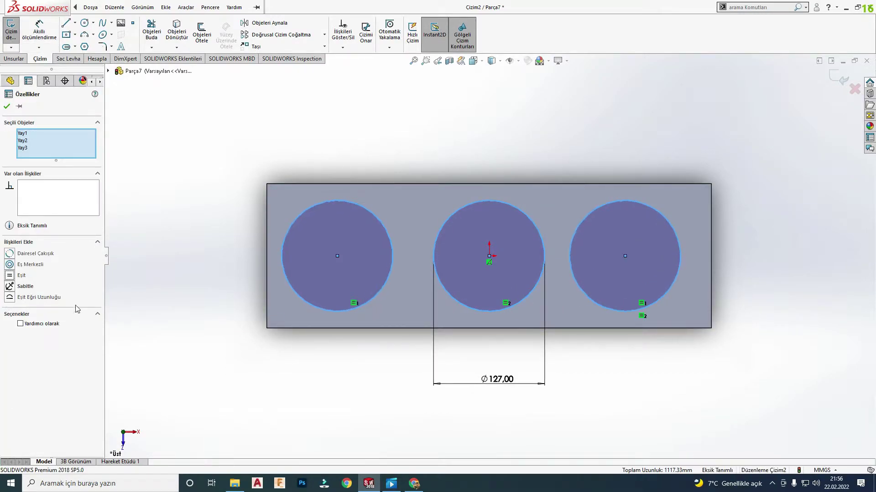
pyautogui.press('Escape')
pyautogui.scroll(3, 440, 205)
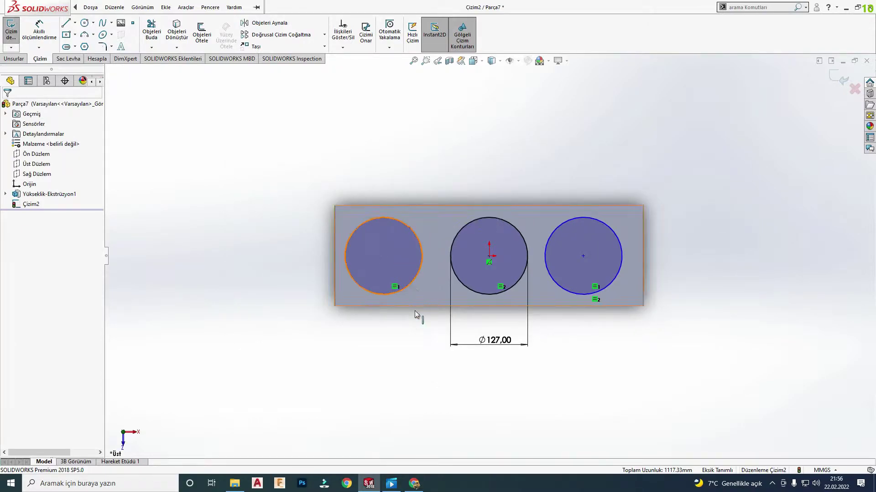
# - Align the three circle centres horizontally
pyautogui.scroll(-1, 414, 305)
pyautogui.click(381, 241)
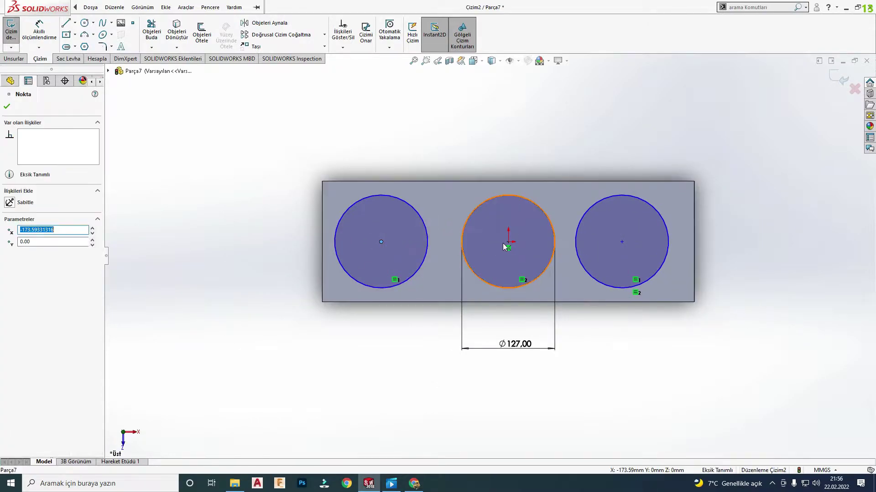
pyautogui.keyDown('ctrl'); pyautogui.click(508, 243); pyautogui.keyUp('ctrl')
pyautogui.keyDown('ctrl'); pyautogui.click(621, 242); pyautogui.keyUp('ctrl')
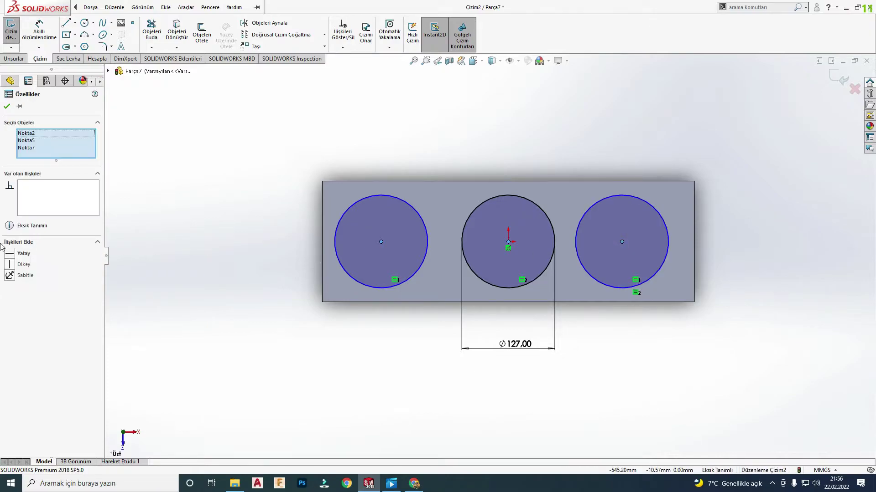
pyautogui.click(11, 256)
pyautogui.press('Escape')
pyautogui.scroll(3, 606, 244)
pyautogui.scroll(-4, 536, 256)
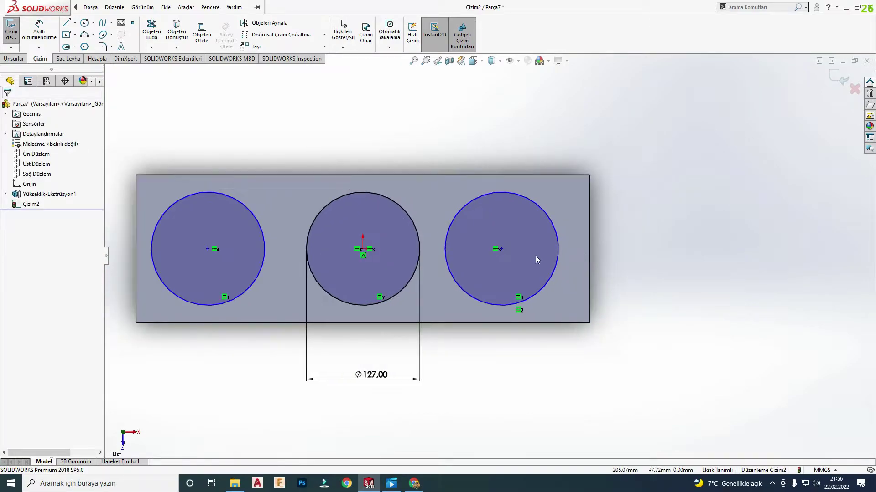
pyautogui.scroll(4, 505, 260)
# - Space the left circle 140.05 mm from the middle circle
pyautogui.press('d')
pyautogui.click(353, 252)
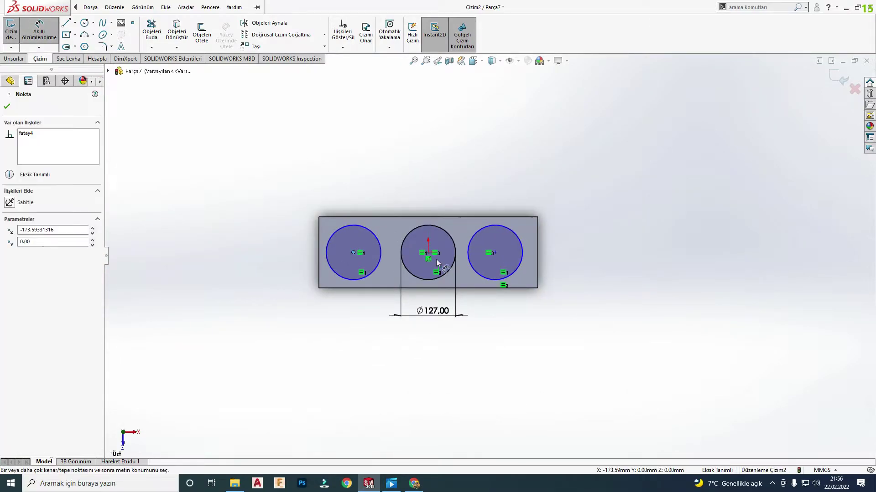
pyautogui.click(427, 253)
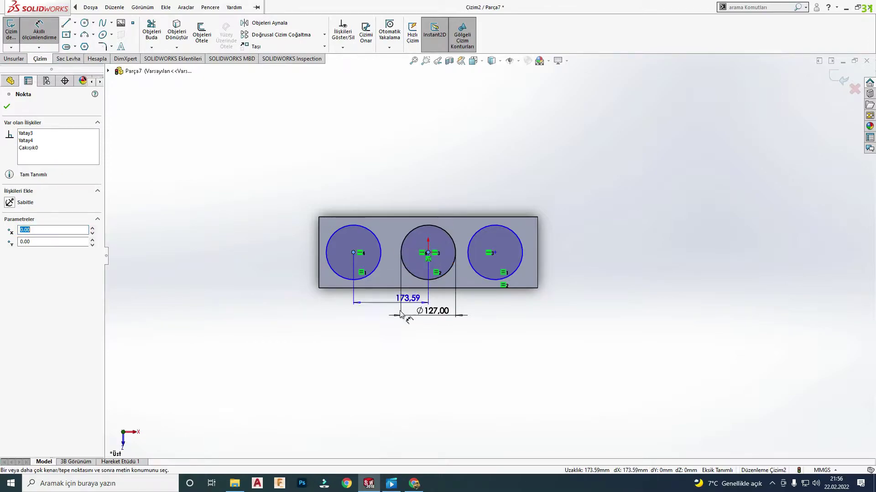
pyautogui.click(411, 352)
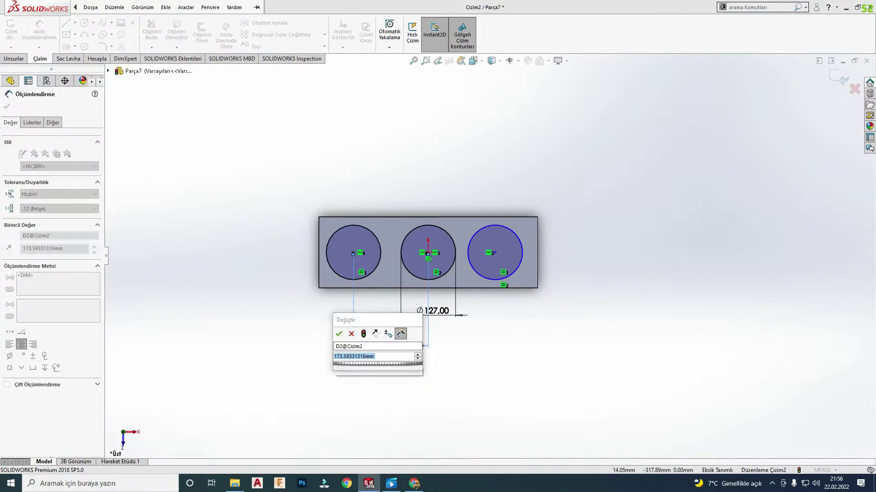
pyautogui.write('140')
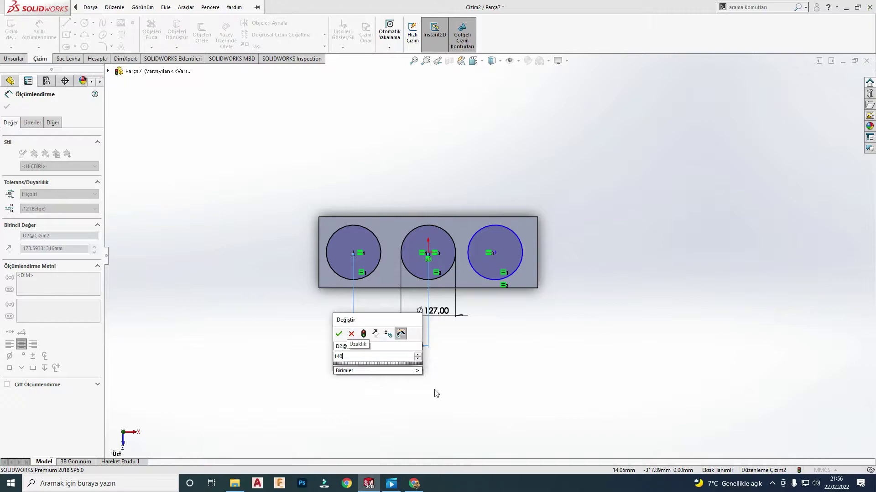
pyautogui.press('Return')
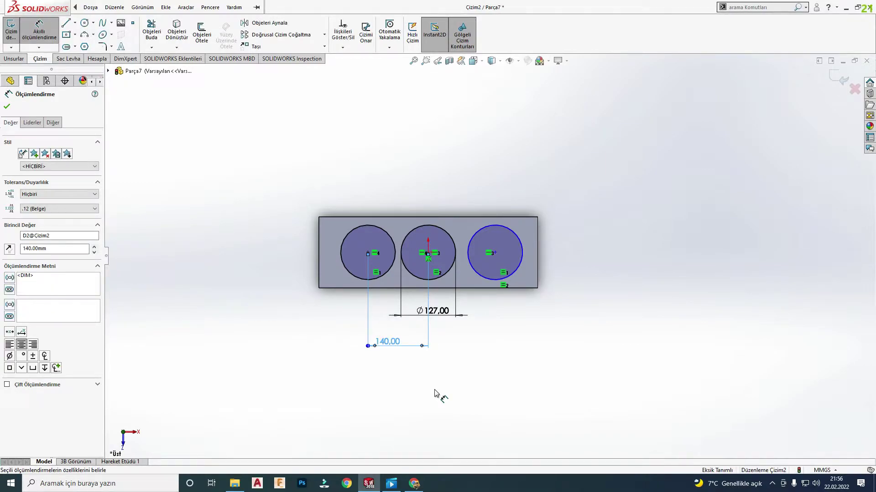
pyautogui.doubleClick(396, 347)
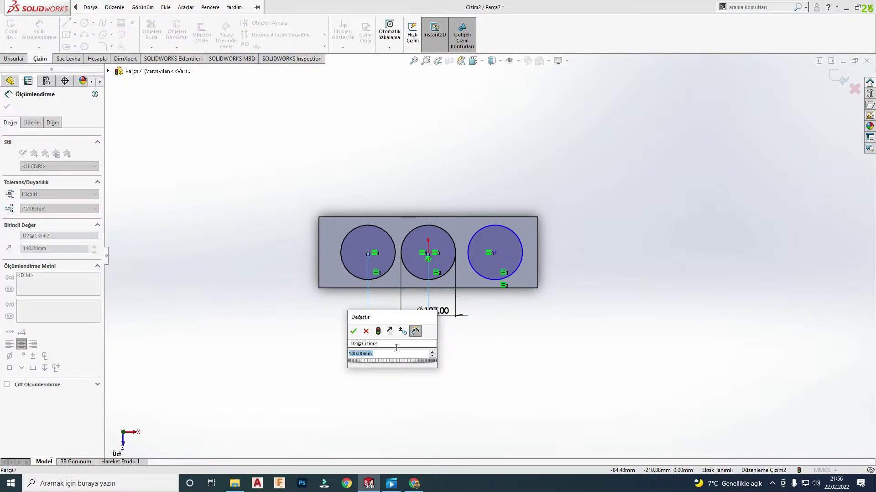
pyautogui.click(363, 354)
pyautogui.press('BackSpace')
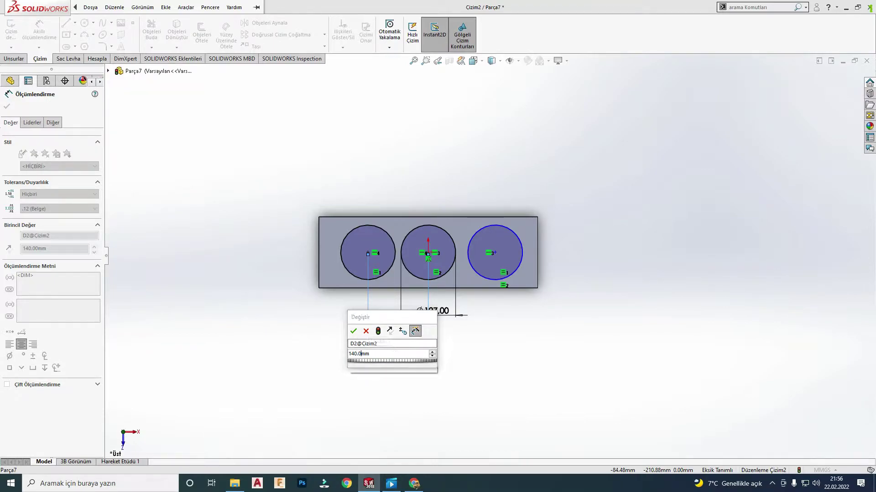
pyautogui.write('5')
pyautogui.press('Return')
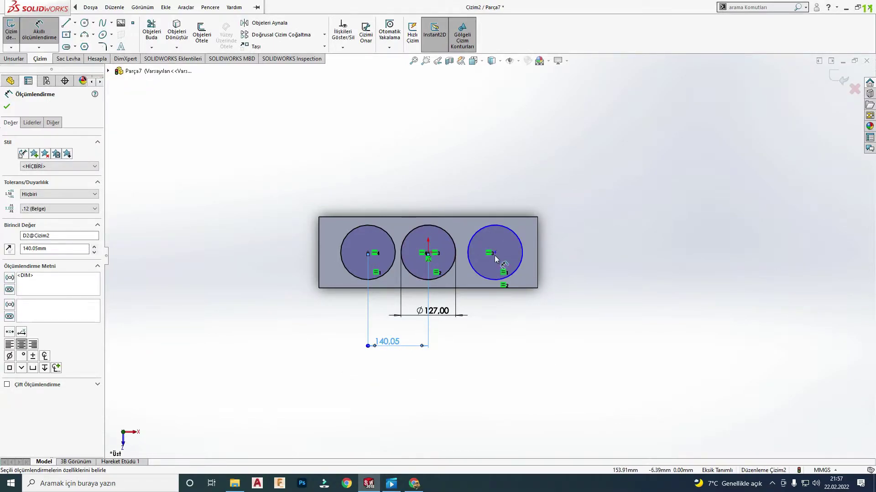
# - Space the right circle 140.05 mm from the middle one and exit the sketch
pyautogui.click(495, 253)
pyautogui.click(473, 357)
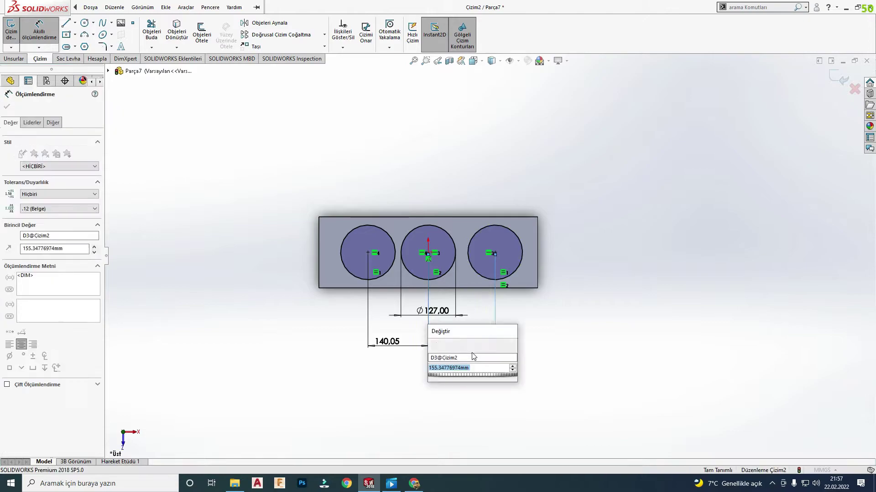
pyautogui.write('140,05')
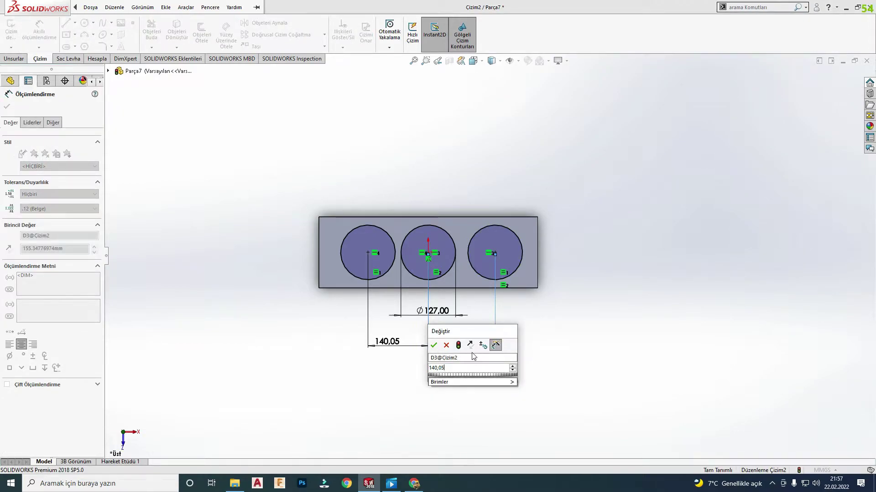
pyautogui.write('.05')
pyautogui.press('Return')
pyautogui.press('Escape')
pyautogui.click(840, 75)
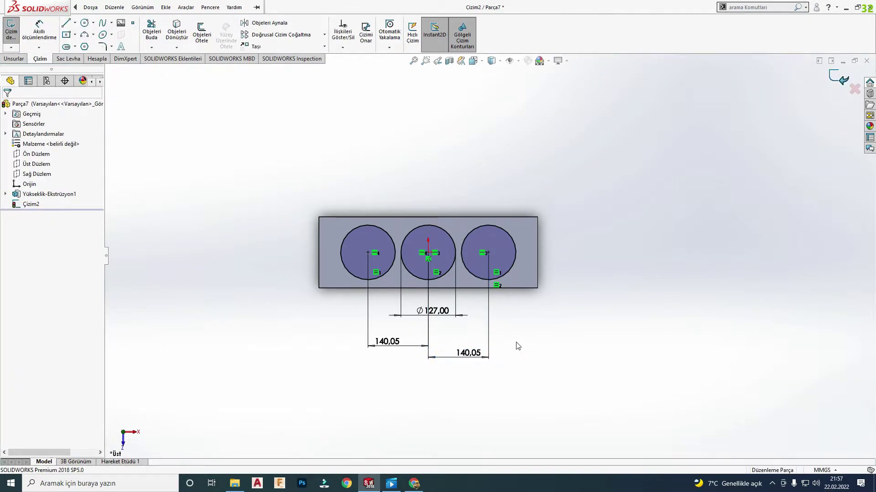
# - Cut the three circles into the block as Kes-Ekstrüzyon1 instead of a boss extrusion
pyautogui.click(14, 48)
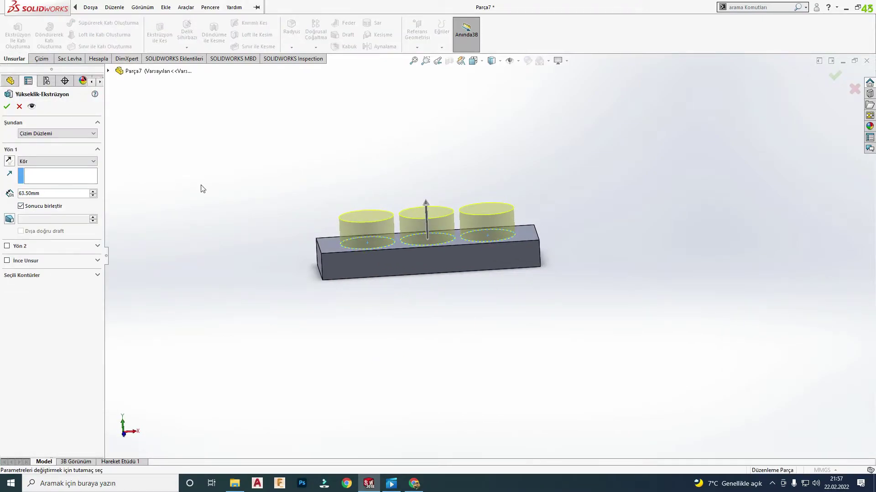
pyautogui.press('Escape')
pyautogui.click(160, 32)
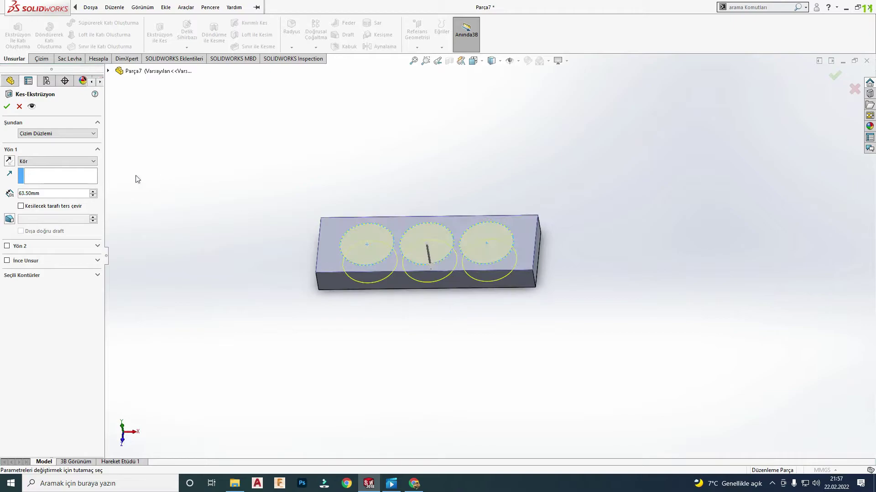
pyautogui.doubleClick(59, 196)
pyautogui.write('10')
pyautogui.press('Return')
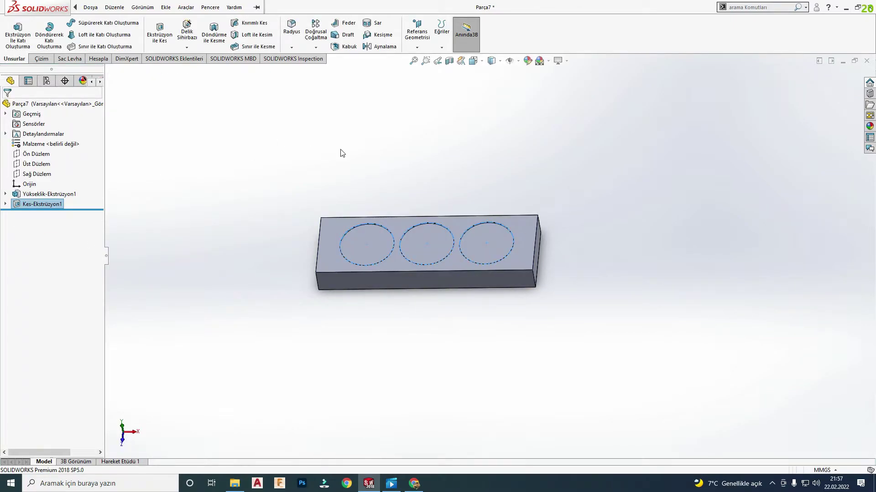
pyautogui.click(383, 254)
# - On the recess face, sketch a vertical line through the left circle and a short line to the middle circle
pyautogui.click(422, 228)
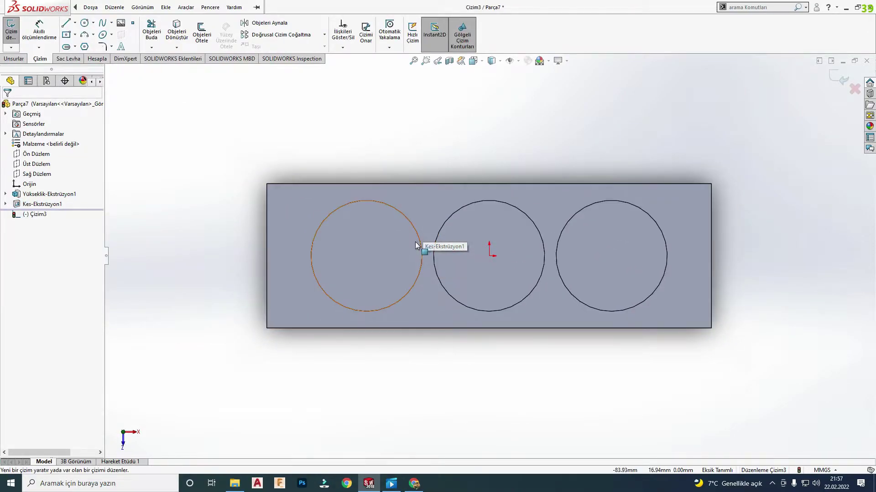
pyautogui.press('l')
pyautogui.click(366, 201)
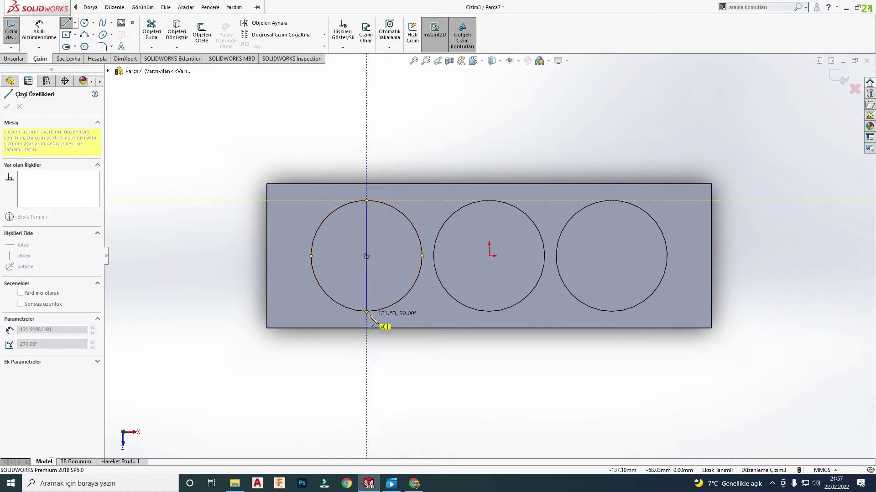
pyautogui.click(367, 312)
pyautogui.press('Escape')
pyautogui.press('l')
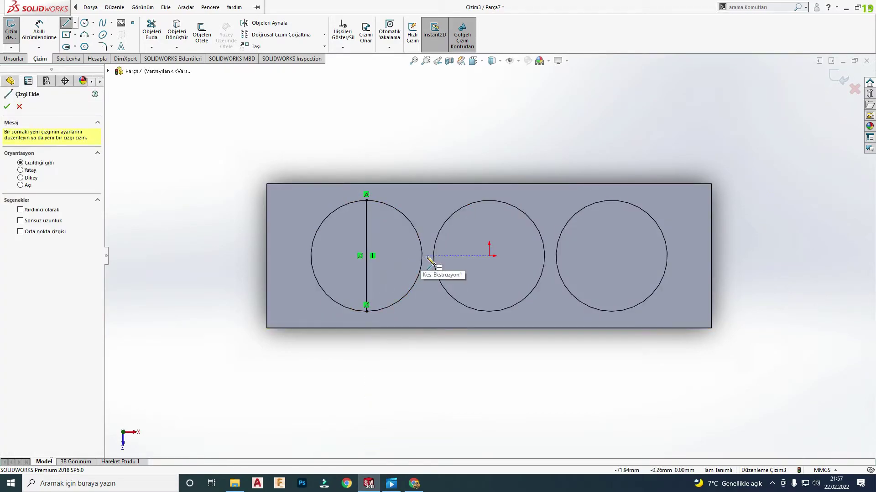
pyautogui.click(421, 256)
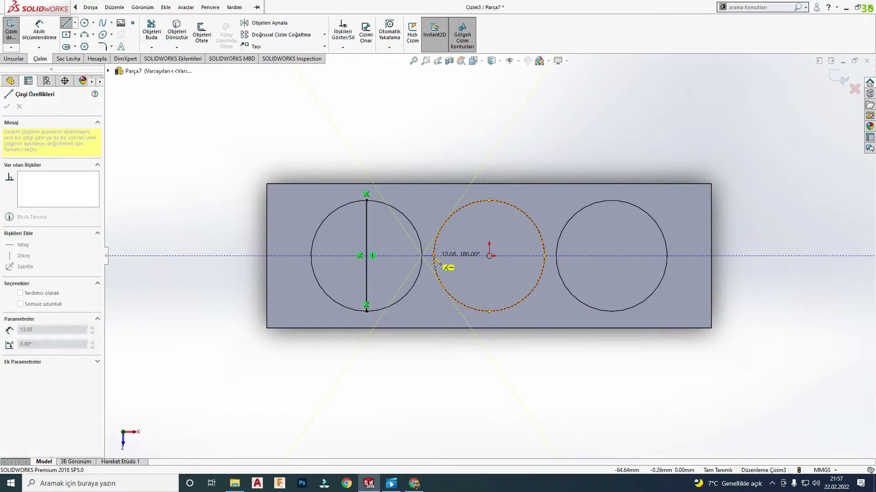
pyautogui.click(433, 258)
pyautogui.press('Escape')
pyautogui.scroll(-5, 434, 258)
pyautogui.scroll(5, 438, 253)
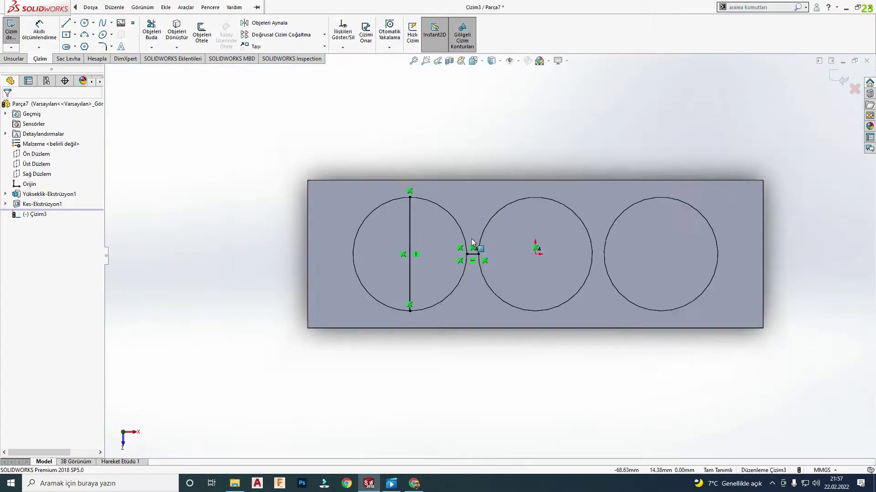
pyautogui.scroll(2, 592, 253)
pyautogui.scroll(-2, 593, 254)
# - Add a vertical line up from the middle circle's centre and make all three lines construction geometry
pyautogui.press('l')
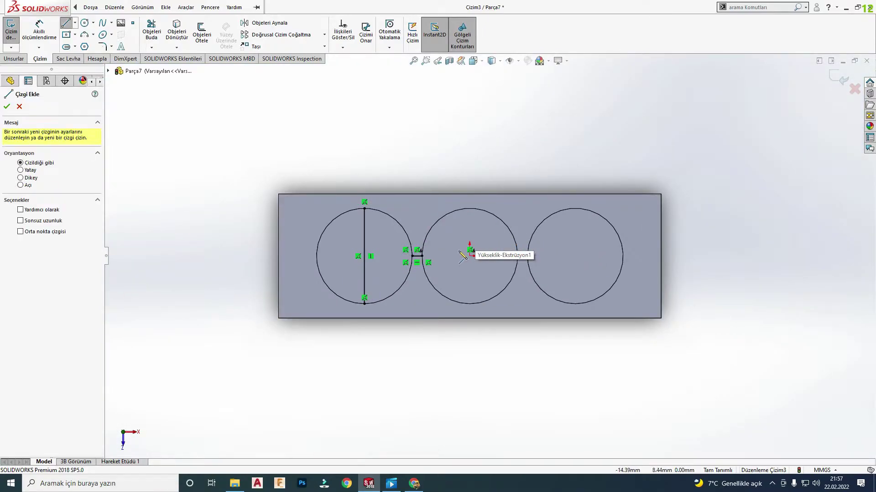
pyautogui.click(469, 251)
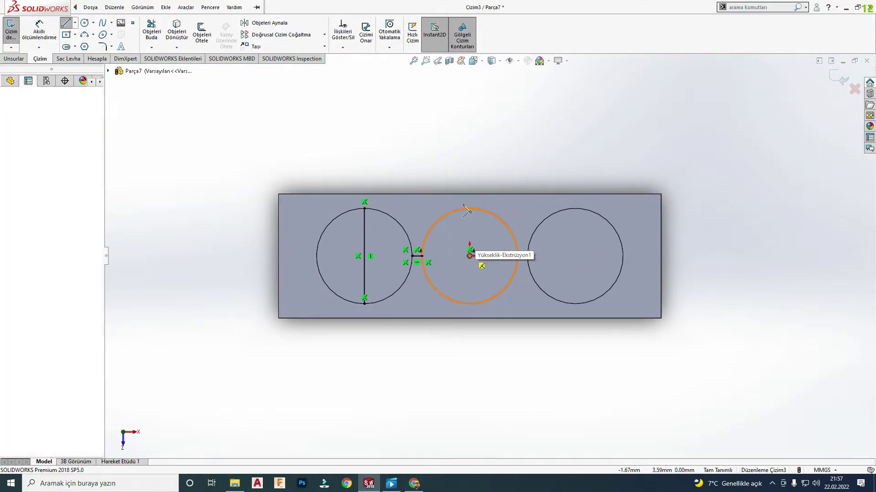
pyautogui.click(473, 124)
pyautogui.press('Escape')
pyautogui.click(471, 191)
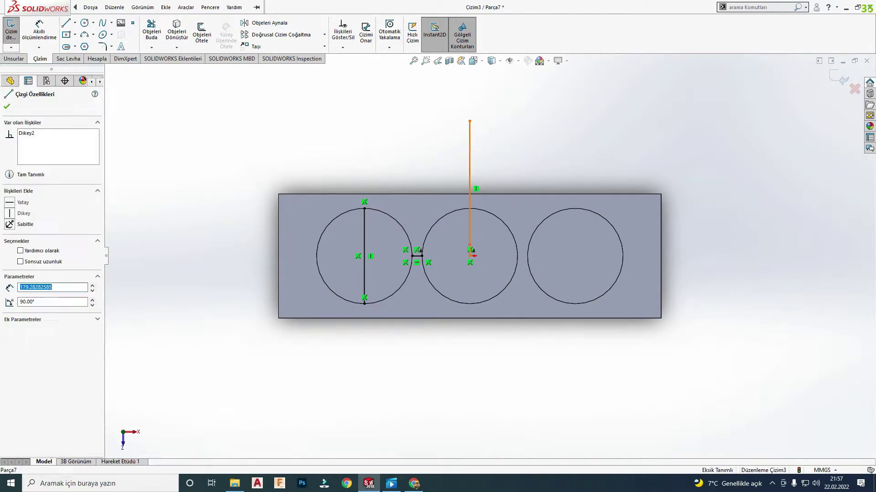
pyautogui.scroll(3, 489, 256)
pyautogui.click(326, 160)
pyautogui.moveTo(286, 116); pyautogui.dragTo(547, 301)
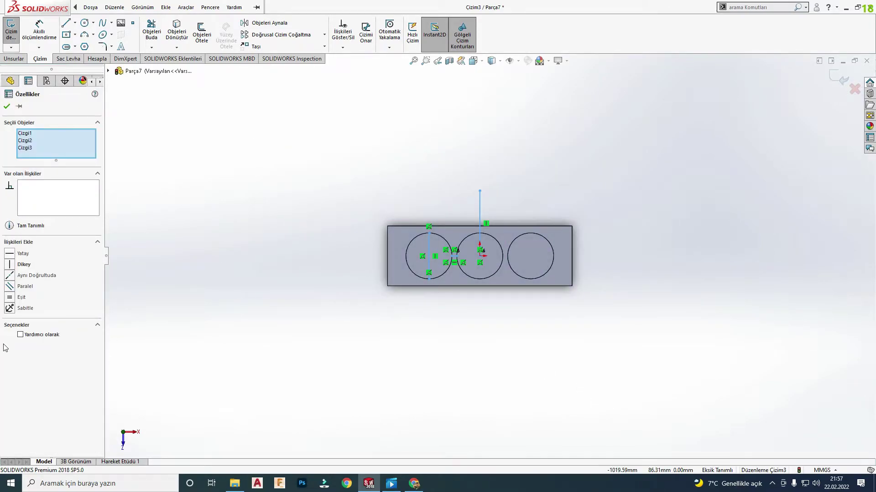
pyautogui.click(31, 337)
pyautogui.click(529, 135)
pyautogui.scroll(-4, 455, 301)
pyautogui.scroll(1, 438, 367)
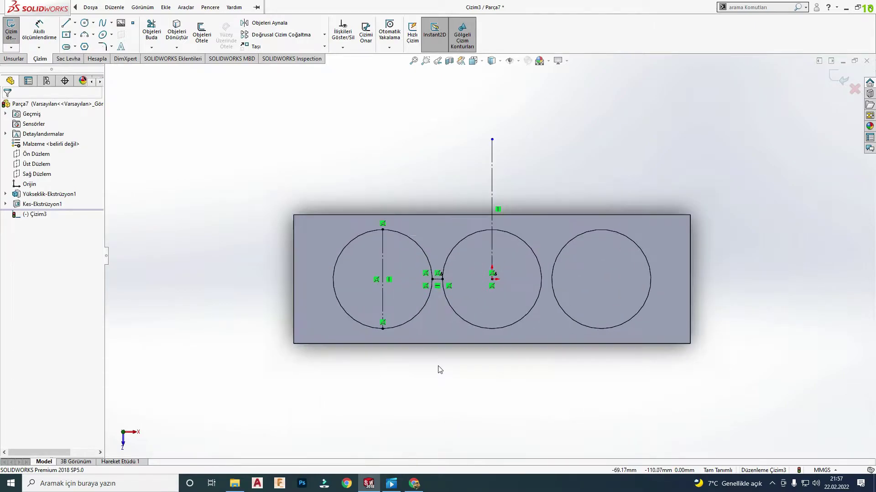
pyautogui.scroll(-3, 411, 302)
# - Draw a small circle inside the left large circle
pyautogui.click(84, 22)
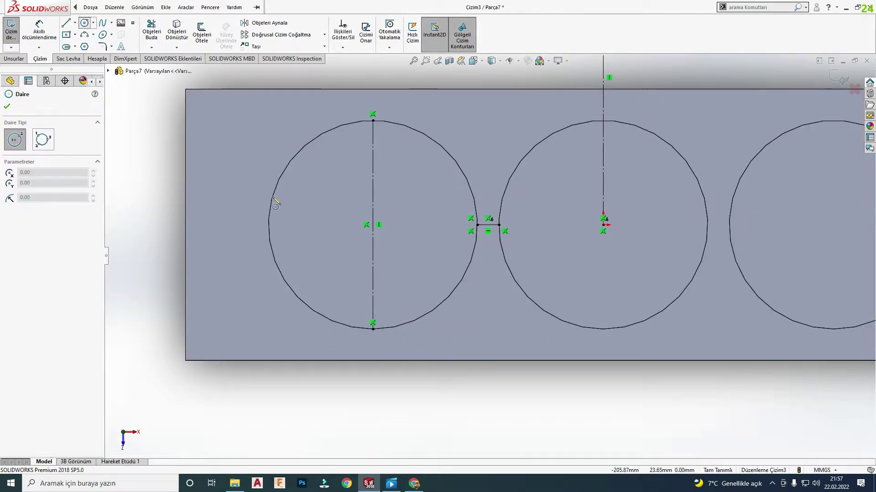
pyautogui.click(322, 225)
pyautogui.click(360, 225)
pyautogui.press('Escape')
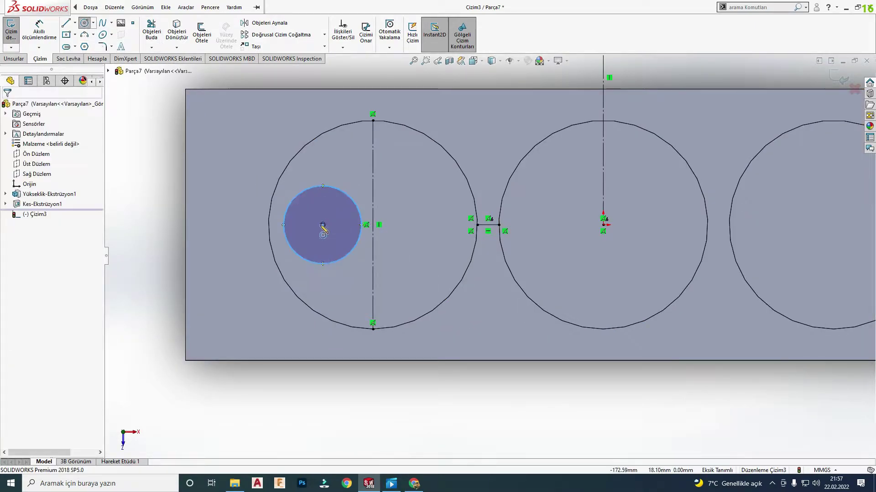
pyautogui.scroll(4, 489, 256)
pyautogui.click(408, 240)
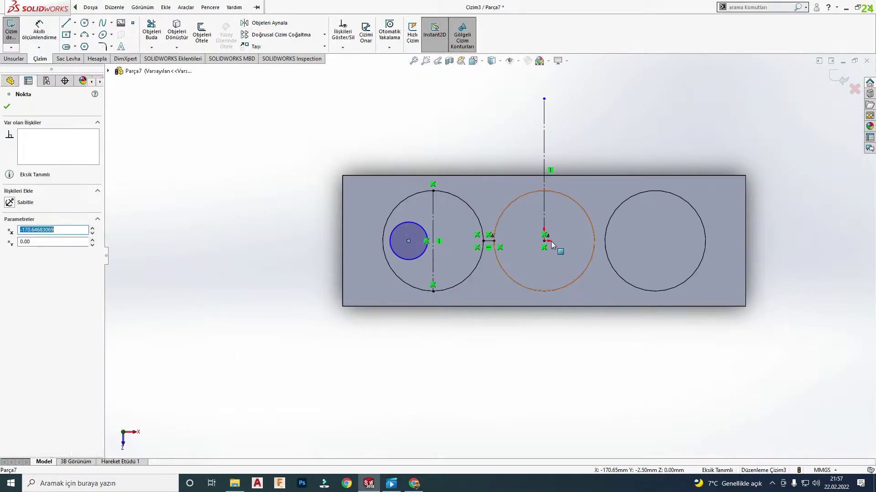
pyautogui.keyDown('ctrl'); pyautogui.click(544, 241); pyautogui.keyUp('ctrl')
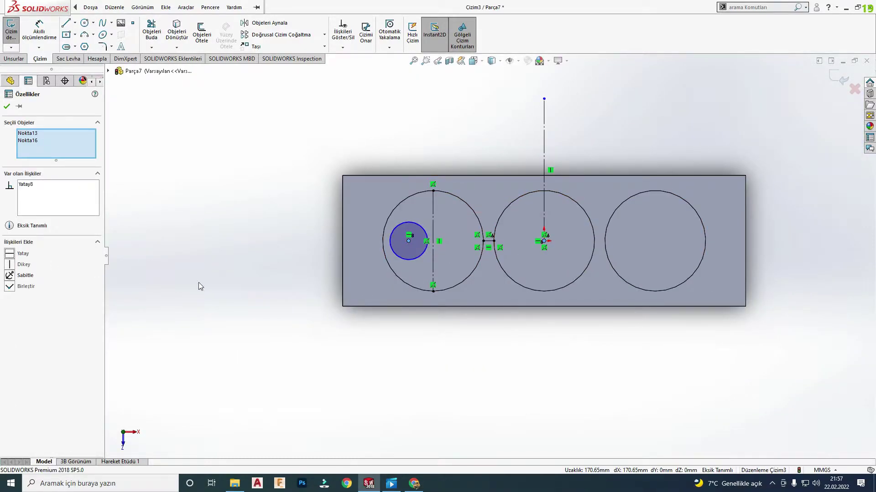
pyautogui.press('Escape')
pyautogui.scroll(-3, 451, 253)
pyautogui.scroll(4, 428, 283)
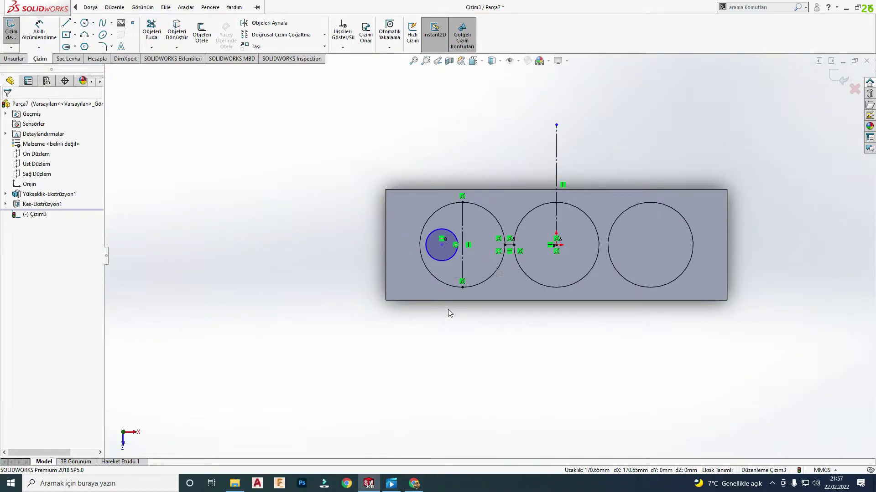
pyautogui.scroll(-3, 451, 292)
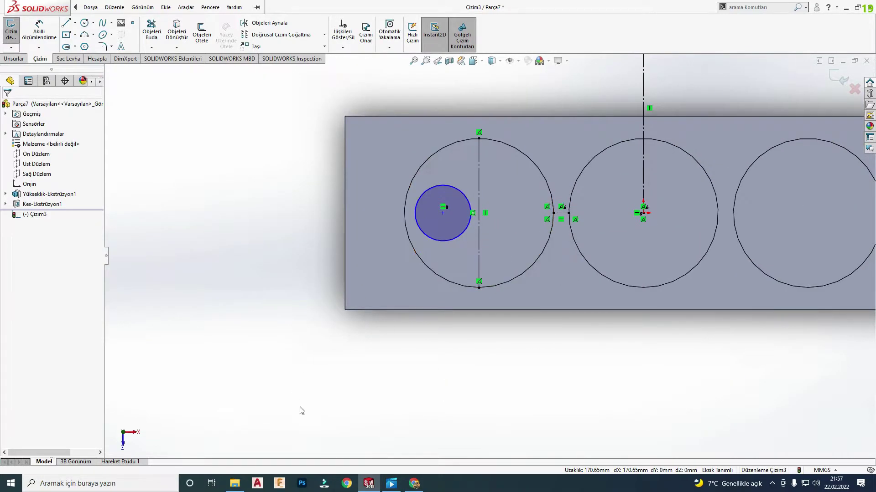
# - Dimension the small circle to Ø50.8 mm
pyautogui.press('d')
pyautogui.click(440, 241)
pyautogui.click(258, 329)
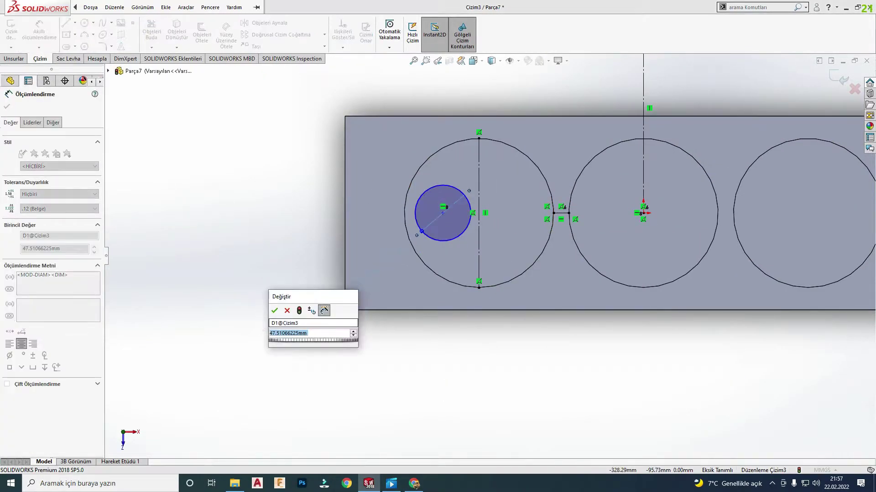
pyautogui.write('50.8')
pyautogui.press('Return')
pyautogui.press('Escape')
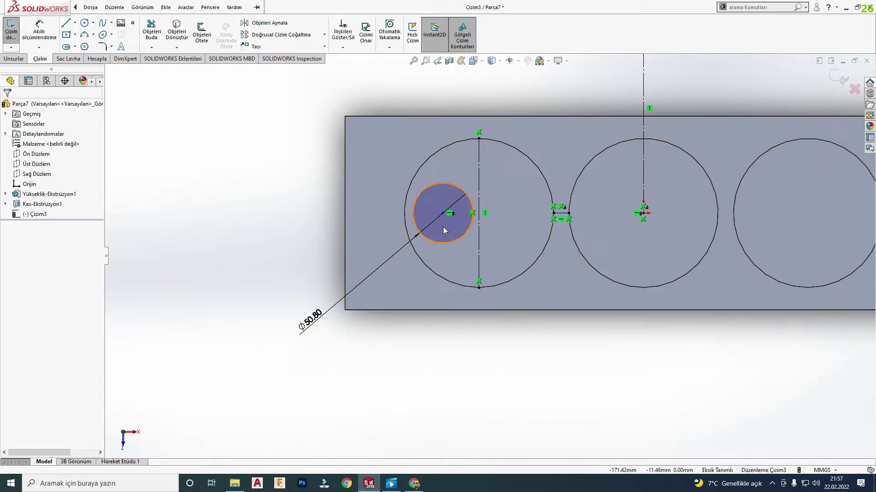
# - Mirror the Ø50.80 circle across the left circle's vertical centreline
pyautogui.click(451, 241)
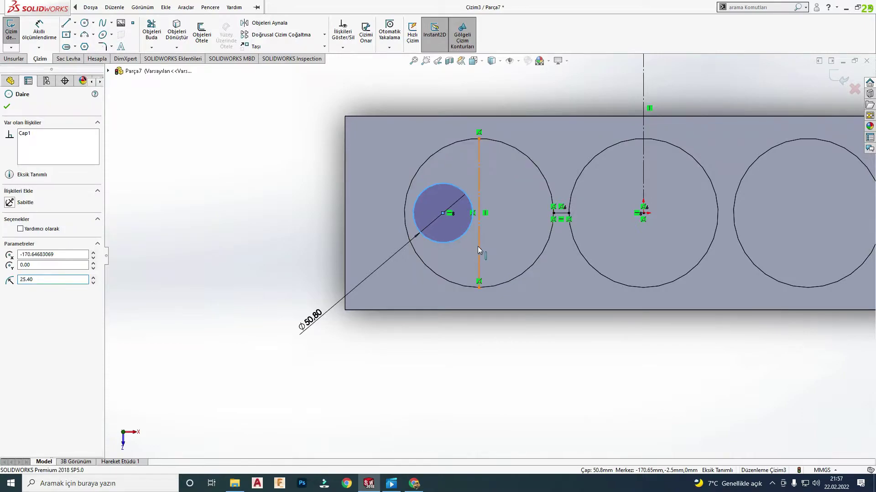
pyautogui.keyDown('ctrl'); pyautogui.click(478, 247); pyautogui.keyUp('ctrl')
pyautogui.click(269, 23)
pyautogui.scroll(4, 480, 251)
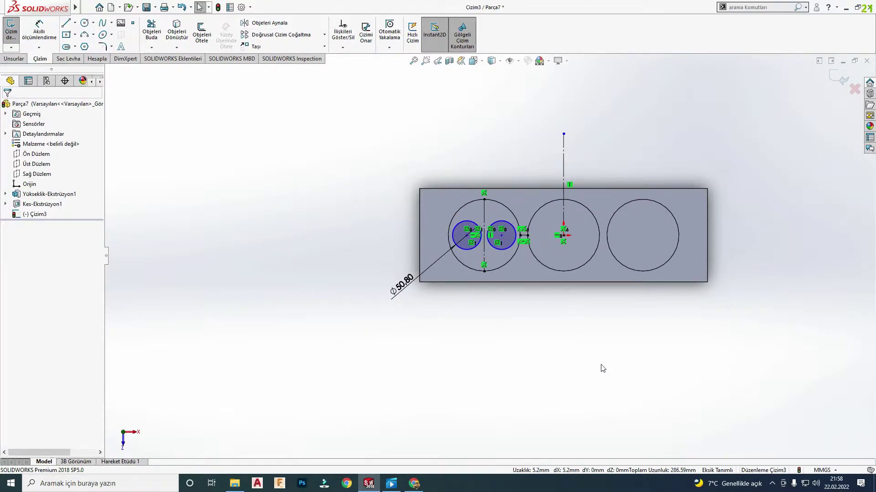
# - Dimension the two small circle centres 60.96 mm apart
pyautogui.press('d')
pyautogui.click(501, 239)
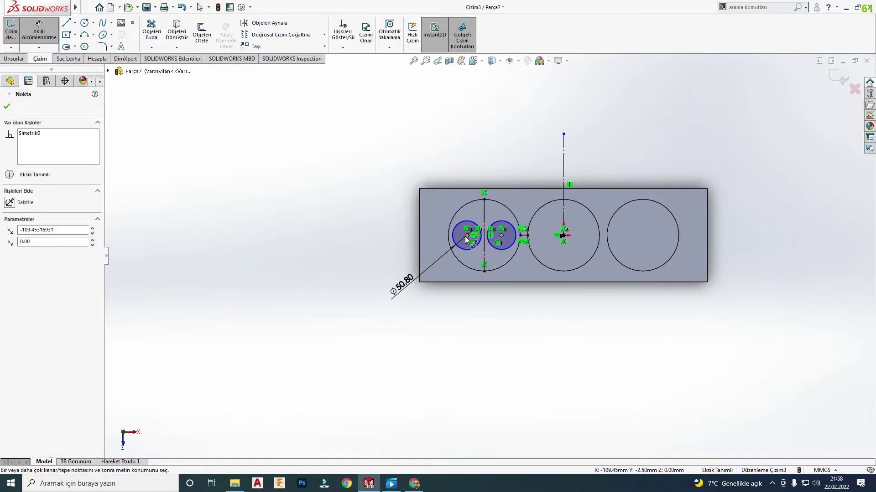
pyautogui.click(466, 236)
pyautogui.click(461, 337)
pyautogui.write('60,')
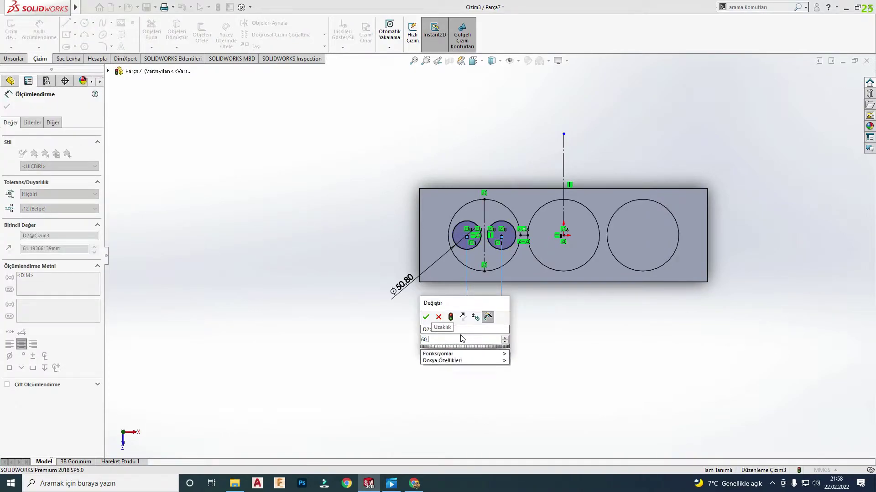
pyautogui.press('Return')
pyautogui.press('Escape')
pyautogui.scroll(-4, 495, 229)
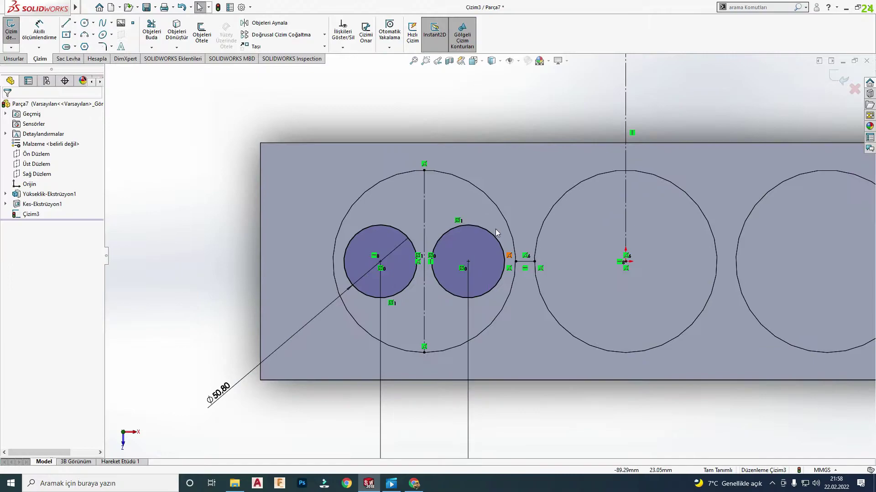
pyautogui.click(375, 233)
pyautogui.keyDown('ctrl'); pyautogui.click(458, 229); pyautogui.keyUp('ctrl')
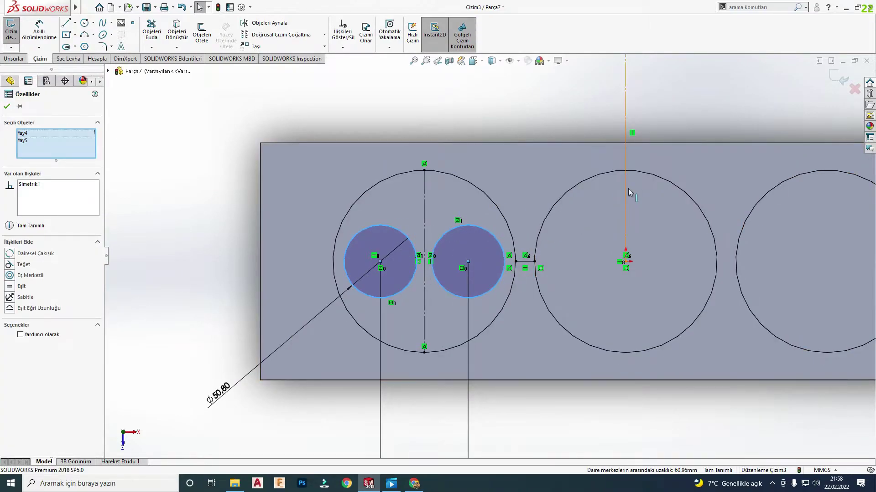
pyautogui.press('Escape')
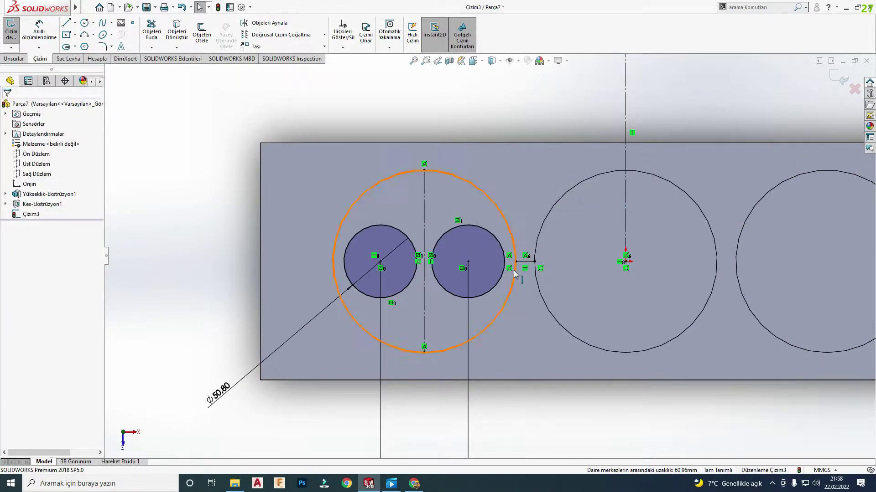
# - Draw a vertical line up from the short link line to serve as a mirror axis
pyautogui.press('l')
pyautogui.moveTo(525, 262); pyautogui.dragTo(525, 191)
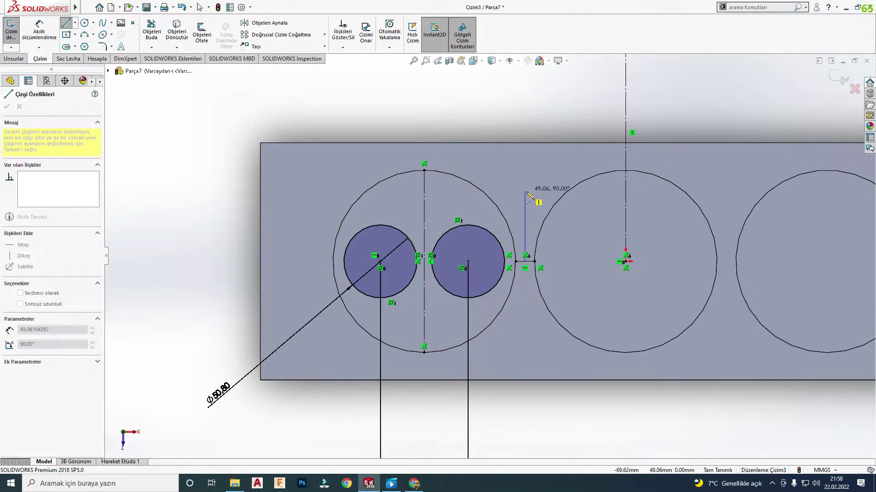
pyautogui.press('Escape')
pyautogui.click(525, 201)
pyautogui.scroll(-2, 538, 242)
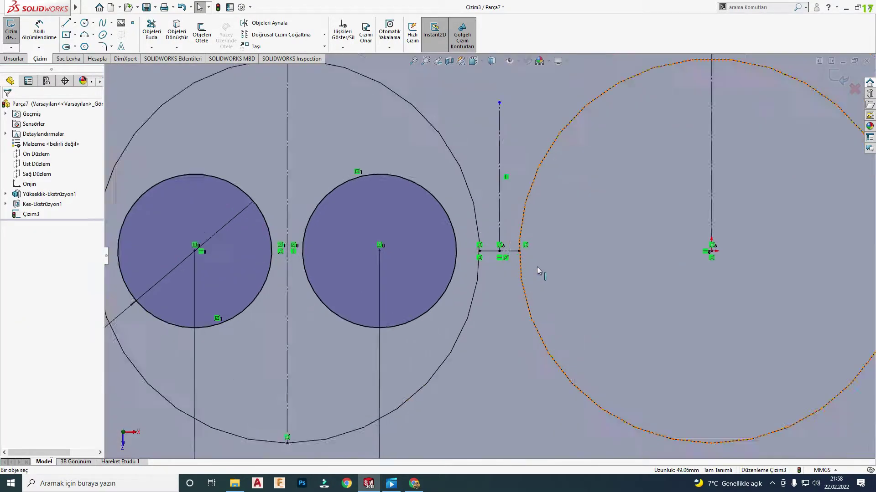
pyautogui.scroll(-1, 506, 235)
pyautogui.scroll(1, 515, 248)
pyautogui.scroll(1, 490, 250)
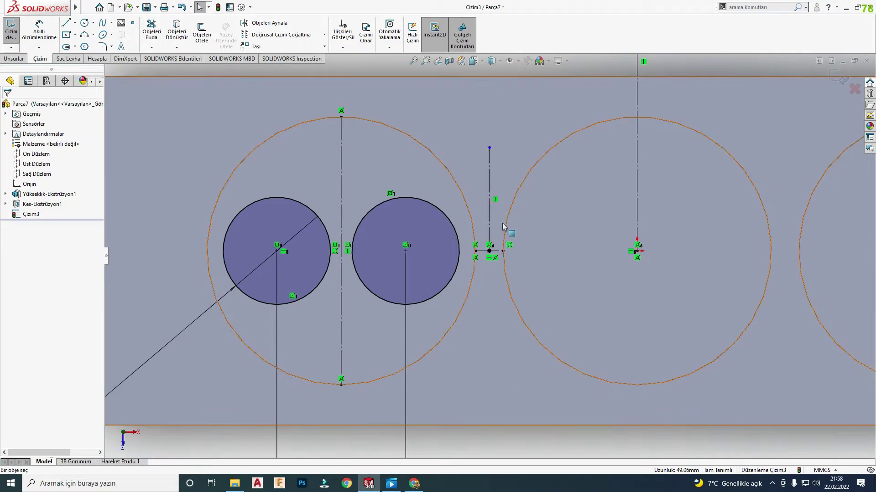
pyautogui.scroll(5, 505, 226)
pyautogui.scroll(-3, 502, 238)
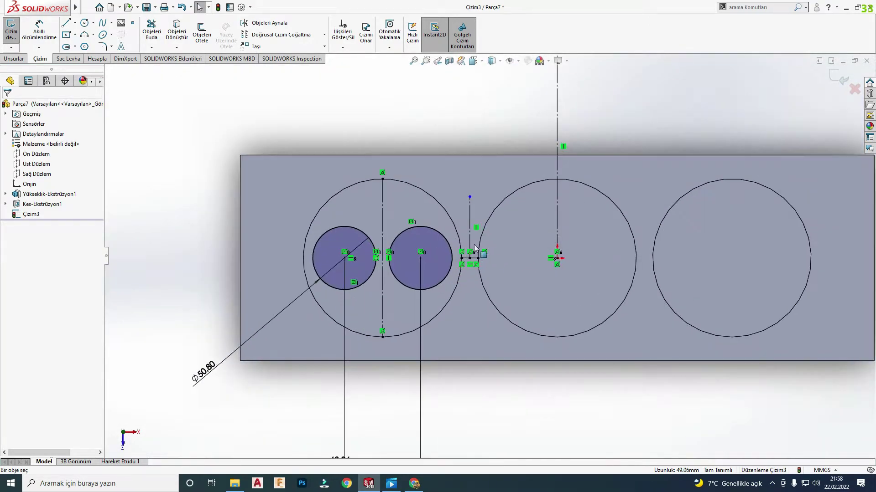
# - Mirror both small circles across the centreline into the other large circles
pyautogui.click(470, 230)
pyautogui.keyDown('ctrl'); pyautogui.click(404, 234); pyautogui.keyUp('ctrl')
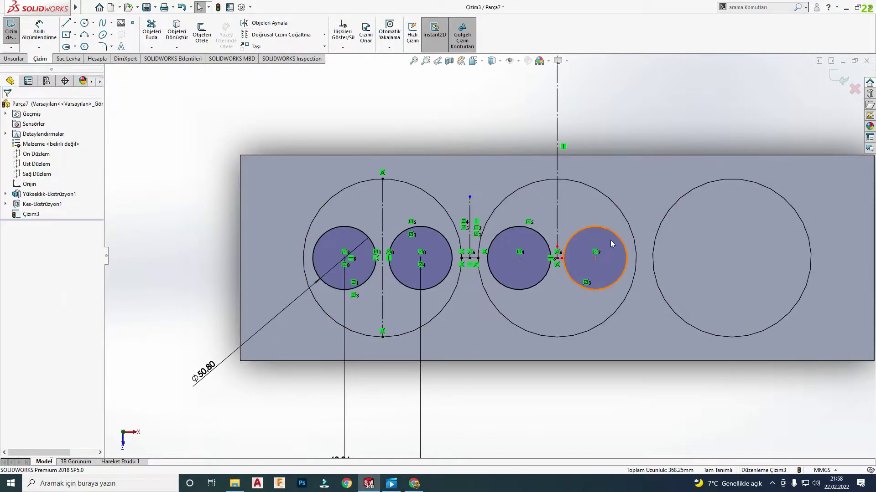
pyautogui.click(348, 227)
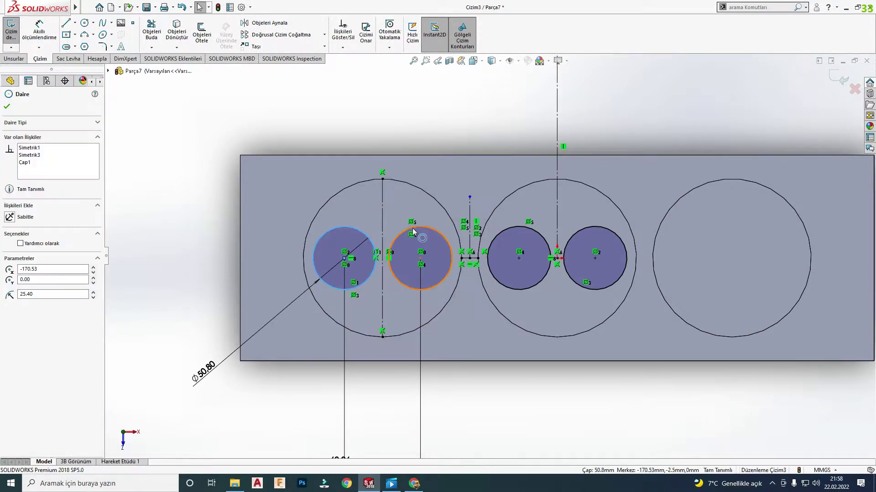
pyautogui.keyDown('ctrl'); pyautogui.click(416, 228); pyautogui.keyUp('ctrl')
pyautogui.keyDown('ctrl'); pyautogui.click(557, 141); pyautogui.keyUp('ctrl')
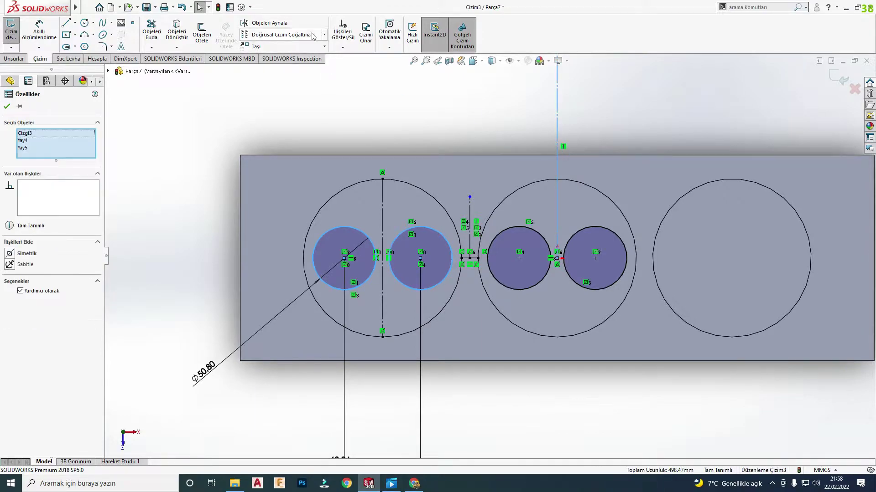
pyautogui.click(270, 22)
pyautogui.scroll(2, 502, 246)
pyautogui.scroll(2, 502, 246)
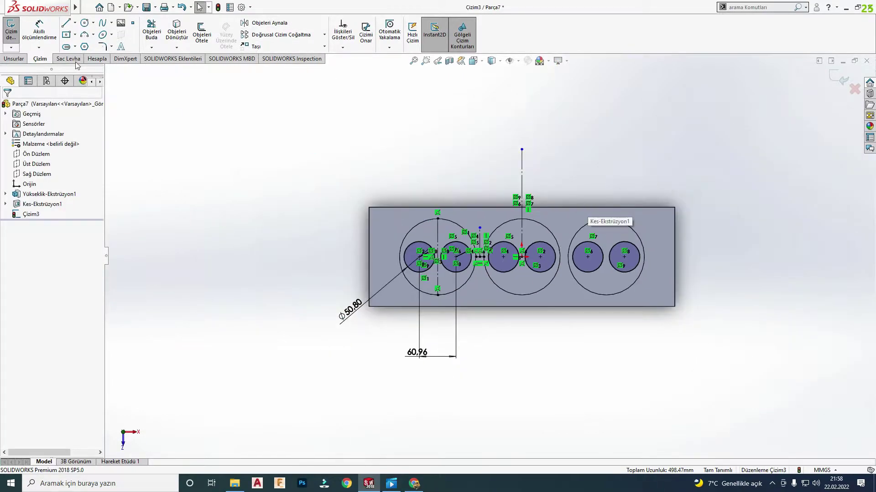
# - Extruded-cut the small circles 2 mm deep as pockets
pyautogui.click(14, 58)
pyautogui.click(146, 40)
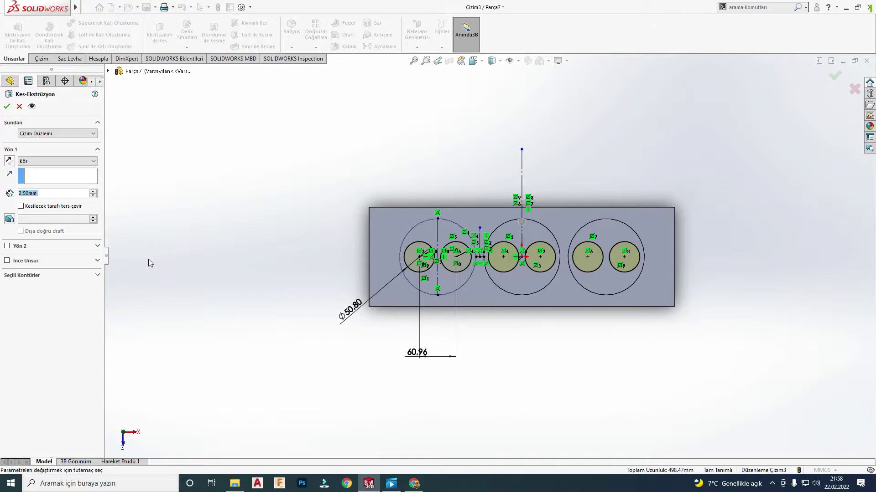
pyautogui.write('2,')
pyautogui.press('Return')
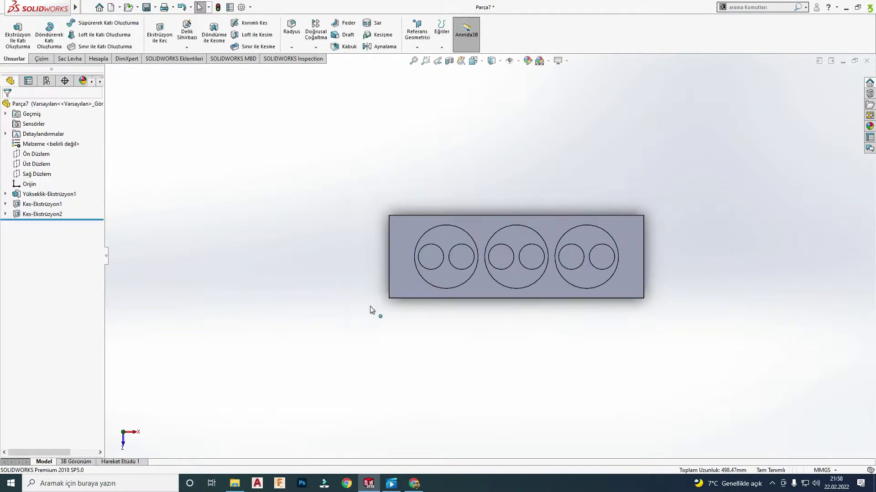
pyautogui.moveTo(385, 155)
pyautogui.mouseDown(button='middle')
pyautogui.moveTo(441, 275)
pyautogui.moveTo(450, 264)
pyautogui.moveTo(437, 272)
pyautogui.moveTo(457, 258)
pyautogui.mouseUp(button='middle')
# - Sketch on the block's end face and convert its edges into the sketch
pyautogui.click(458, 257)
pyautogui.click(534, 202)
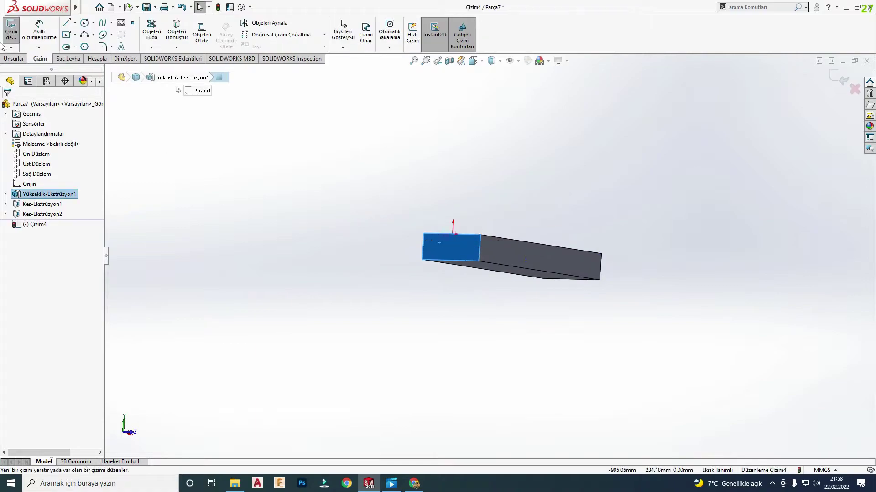
pyautogui.rightClick(155, 27)
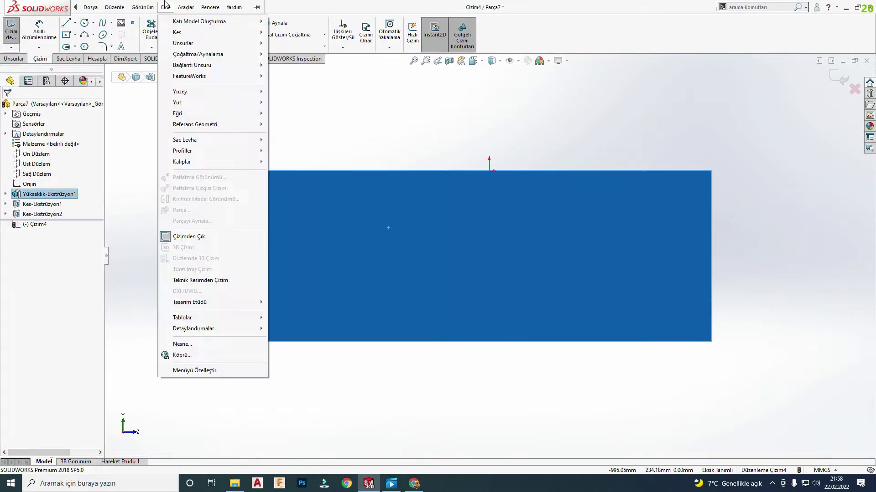
pyautogui.click(140, 41)
pyautogui.click(177, 32)
# - Extrude the end-face outline as a 12.7 mm boss
pyautogui.click(13, 58)
pyautogui.click(18, 34)
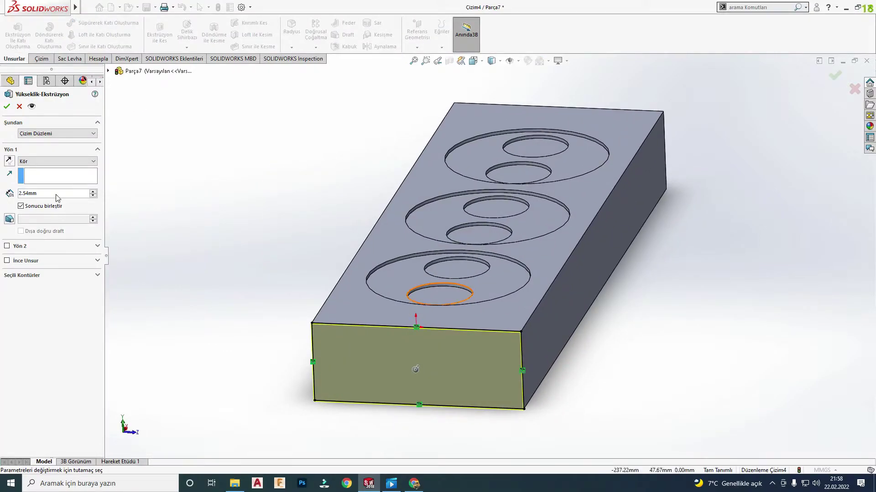
pyautogui.write('12.7')
pyautogui.press('Return')
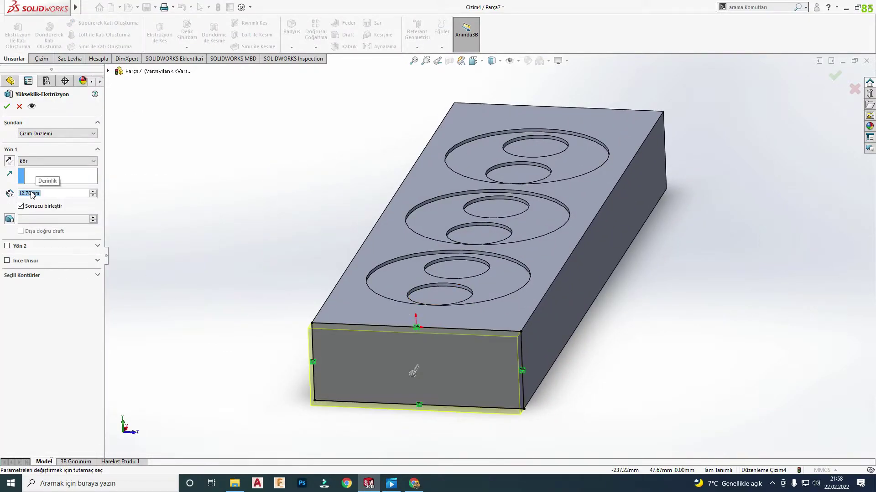
pyautogui.moveTo(347, 315); pyautogui.dragTo(401, 314, button='middle')
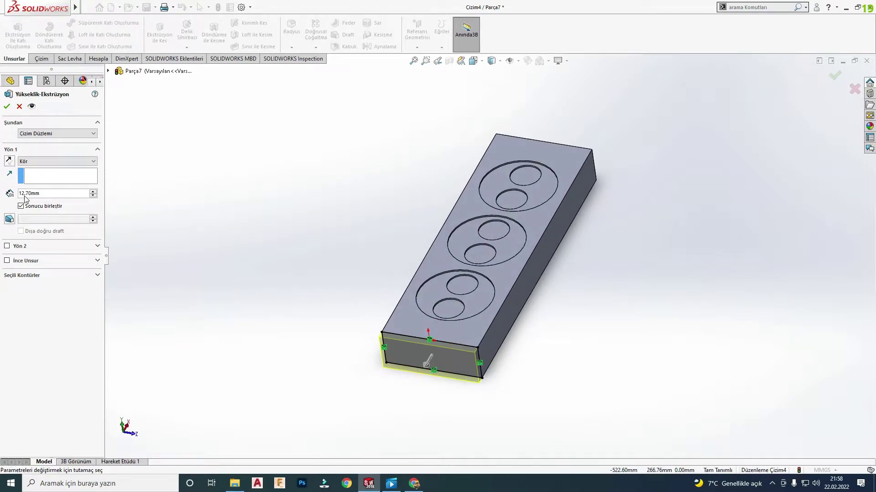
pyautogui.click(7, 106)
# - Start a new sketch on the block's opposite end face
pyautogui.moveTo(635, 183); pyautogui.dragTo(565, 191, button='middle')
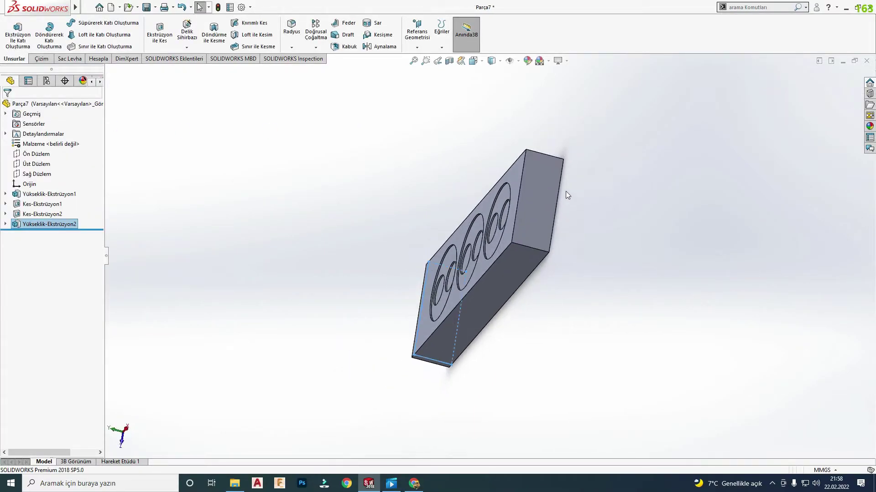
pyautogui.click(543, 193)
pyautogui.click(571, 163)
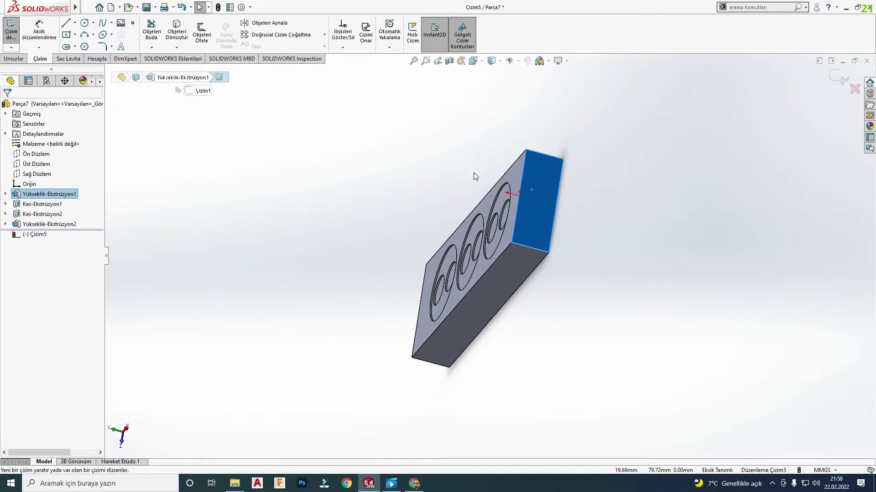
# - Convert the opposite end face's edges and cut 12.7 mm off that end
pyautogui.click(177, 32)
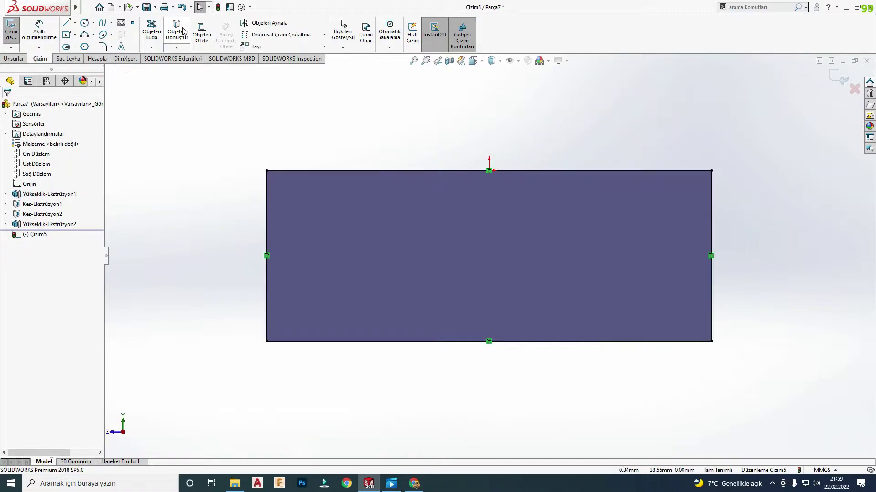
pyautogui.click(14, 58)
pyautogui.click(163, 39)
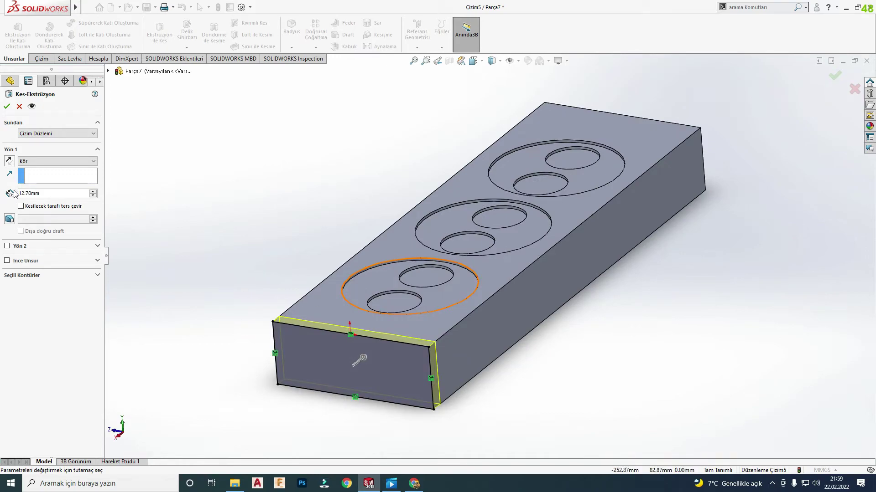
pyautogui.click(7, 106)
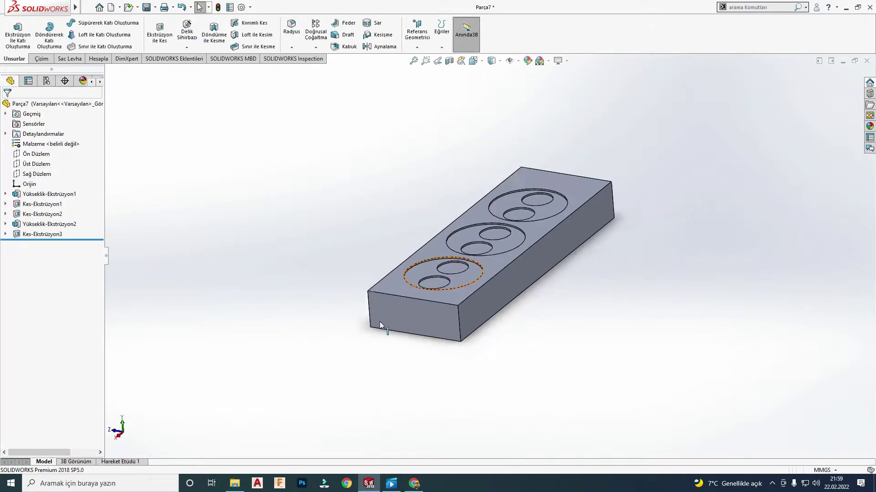
pyautogui.moveTo(515, 458); pyautogui.dragTo(518, 266, button='middle')
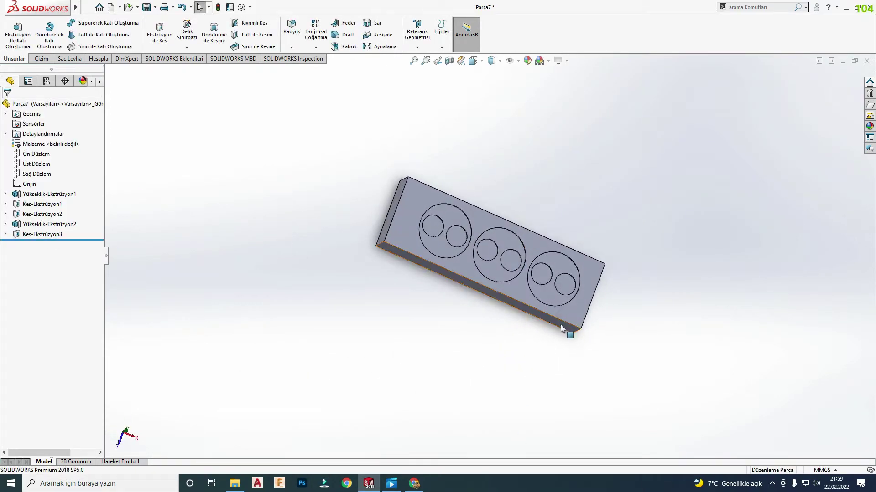
# - Switch to Top view, fit the part, then select the block's long side face
pyautogui.scroll(-4, 397, 254)
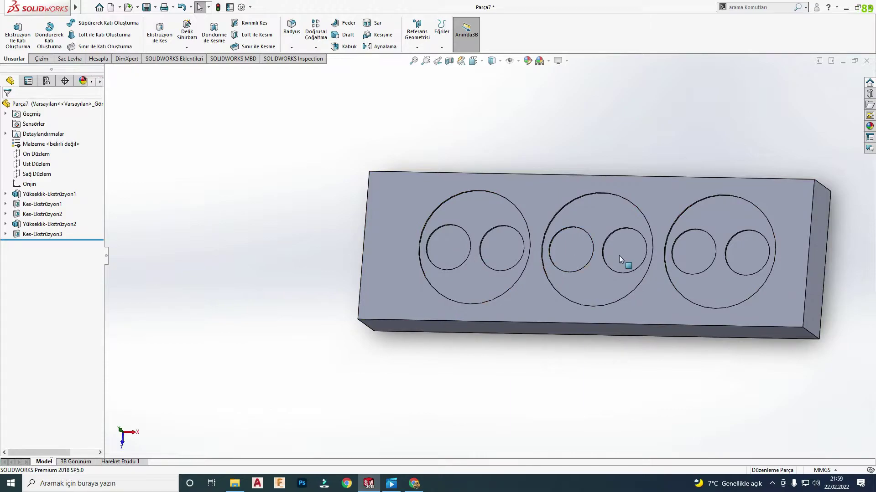
pyautogui.moveTo(619, 255)
pyautogui.mouseDown(button='middle')
pyautogui.moveTo(611, 268)
pyautogui.moveTo(569, 269)
pyautogui.mouseUp(button='middle')
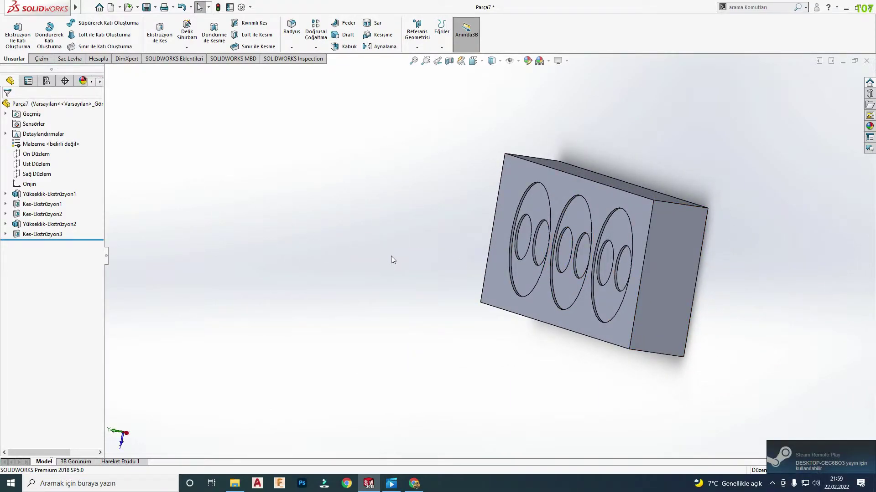
pyautogui.moveTo(391, 256); pyautogui.dragTo(461, 241, button='middle')
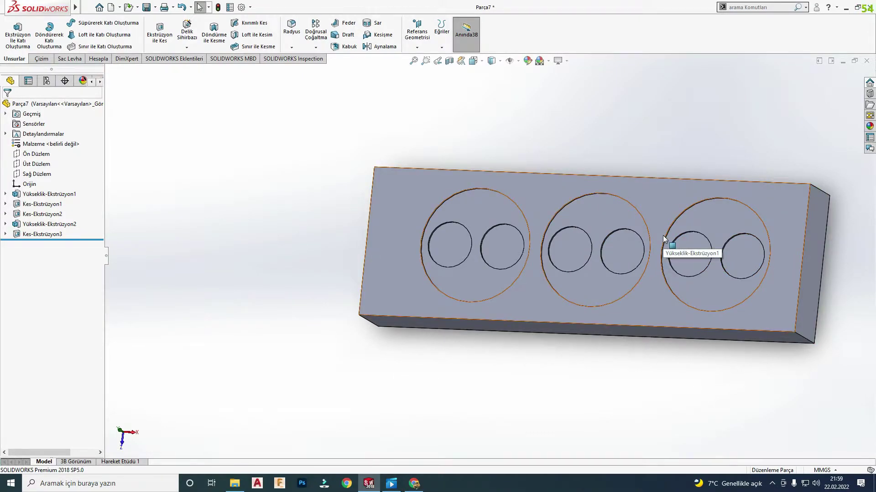
pyautogui.hotkey('ctrl', '5')
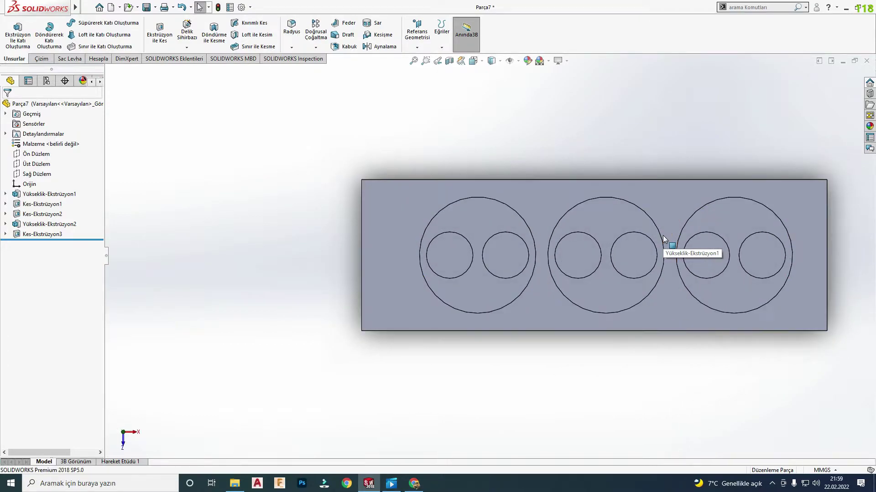
pyautogui.press('z')
pyautogui.press('f')
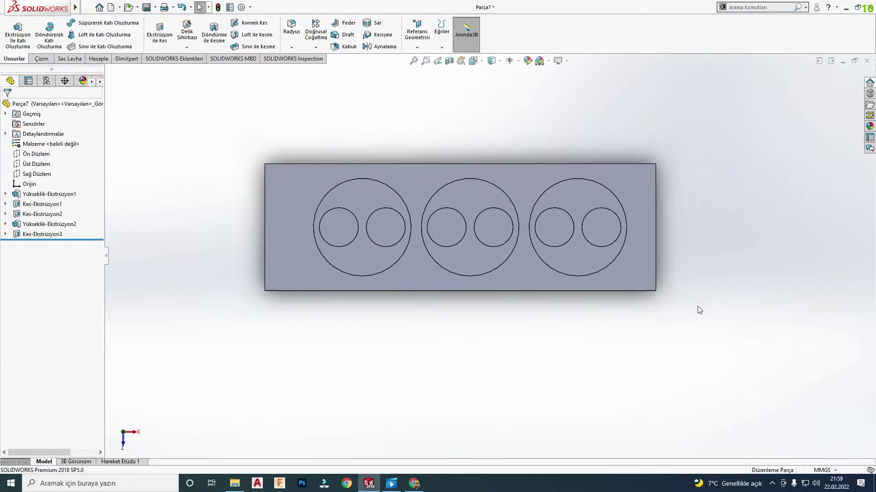
pyautogui.scroll(-4, 570, 298)
pyautogui.scroll(4, 492, 333)
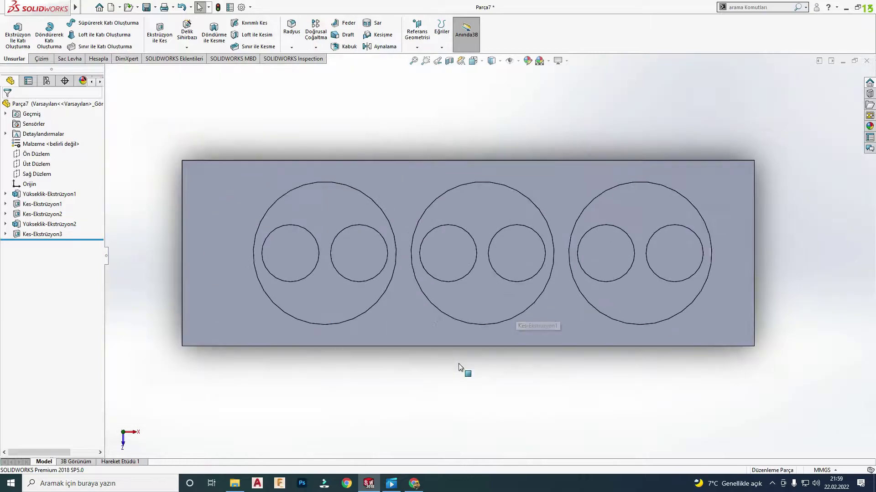
pyautogui.moveTo(463, 367); pyautogui.dragTo(380, 125, button='middle')
pyautogui.click(345, 310)
# - Sketch a horizontal construction line on the side face from its left edge
pyautogui.click(393, 278)
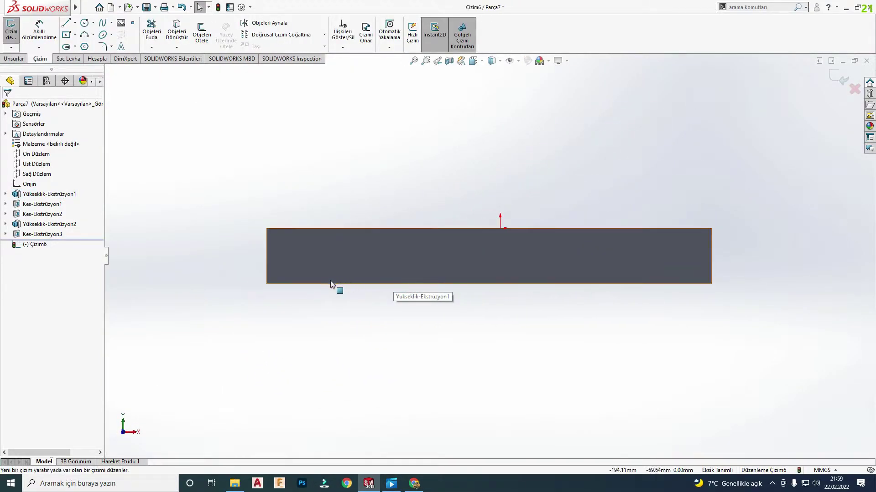
pyautogui.press('l')
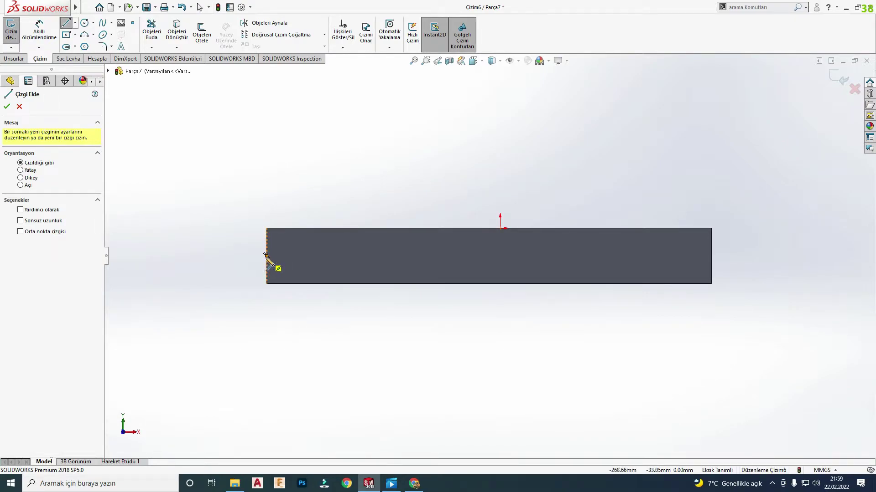
pyautogui.click(266, 255)
pyautogui.click(393, 256)
pyautogui.press('Escape')
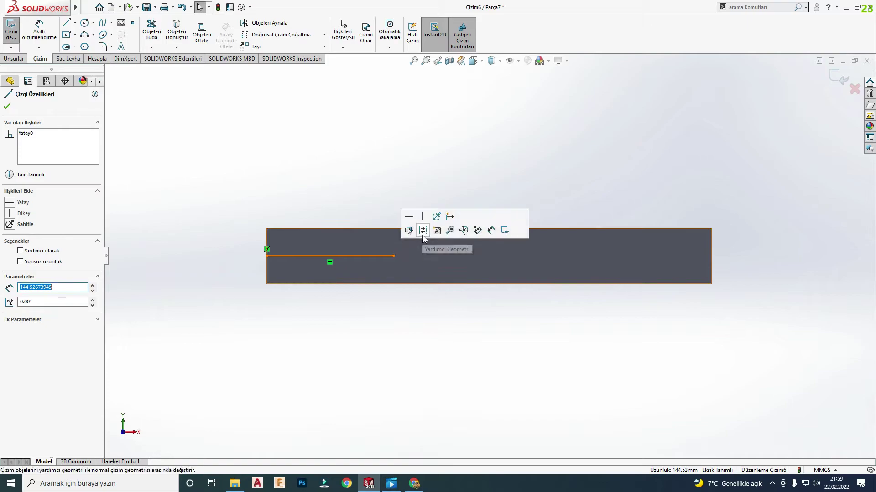
pyautogui.click(423, 230)
pyautogui.click(259, 350)
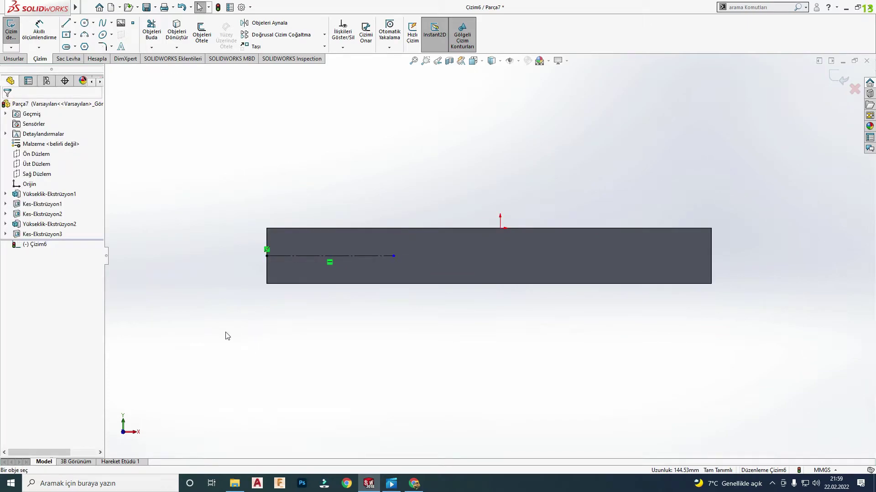
# - Dimension the construction line 151.13 mm long
pyautogui.press('d')
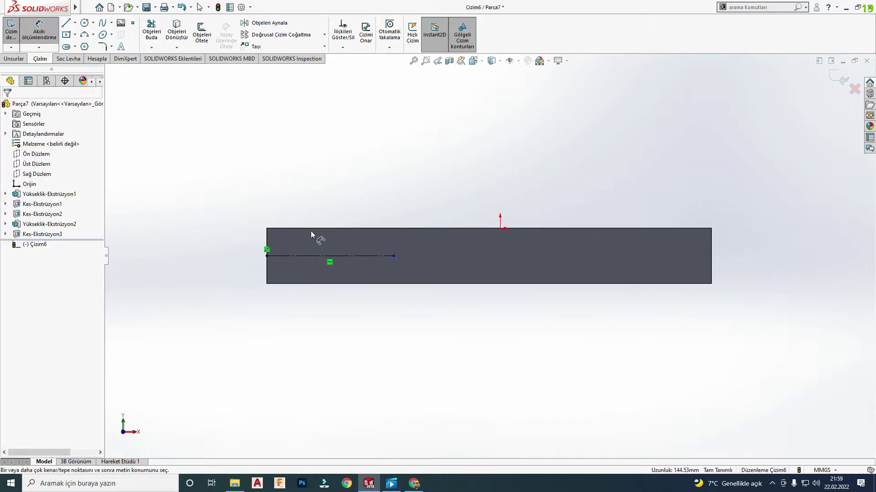
pyautogui.click(308, 255)
pyautogui.click(268, 377)
pyautogui.write('151')
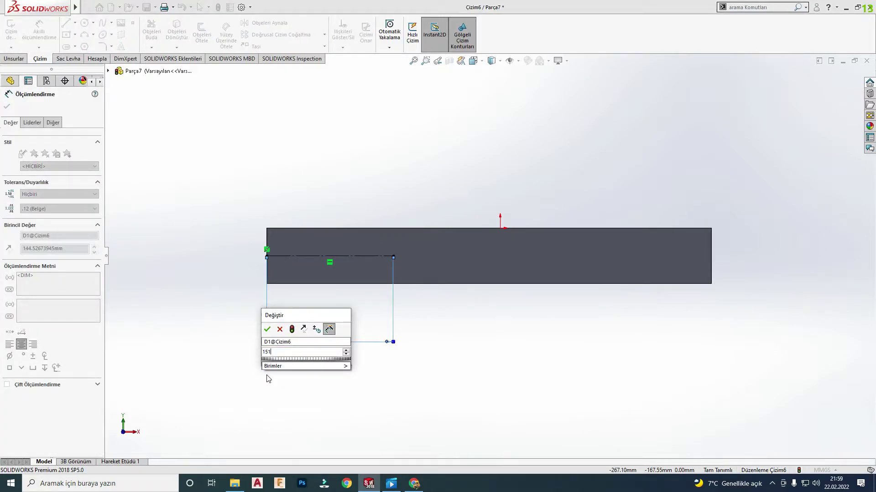
pyautogui.write(',13')
pyautogui.press('Return')
pyautogui.press('Escape')
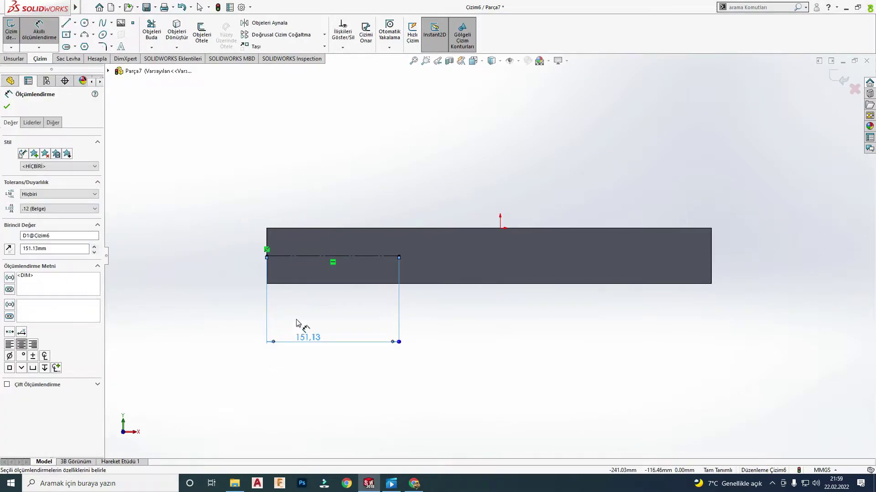
pyautogui.click(297, 326)
pyautogui.scroll(-2, 394, 258)
pyautogui.scroll(-1, 394, 262)
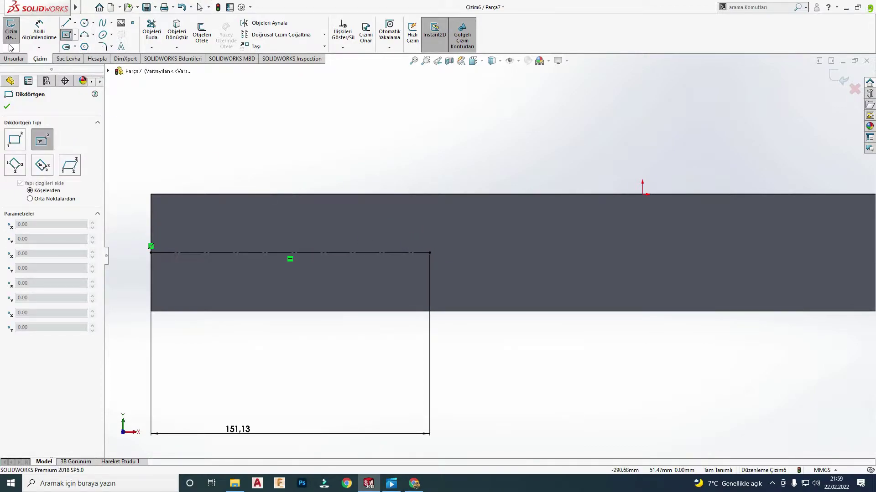
# - Draw a centre rectangle at the line's end, dimensioned 31.75 × 38.10
pyautogui.click(429, 252)
pyautogui.click(393, 200)
pyautogui.moveTo(399, 201); pyautogui.dragTo(416, 143, button='right')
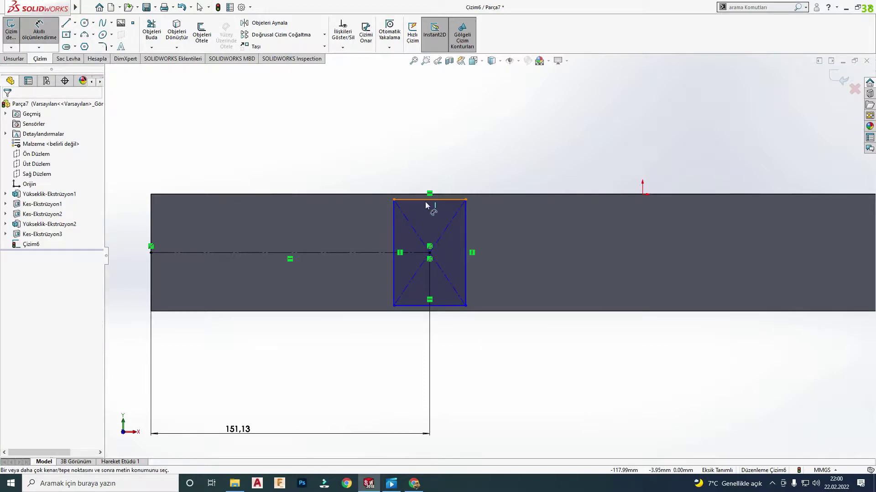
pyautogui.click(425, 201)
pyautogui.click(410, 139)
pyautogui.write('31,')
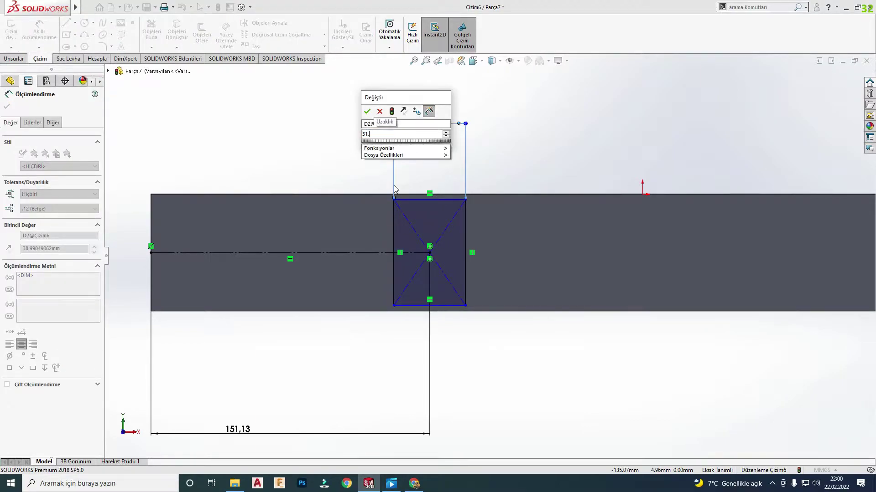
pyautogui.write('75')
pyautogui.press('Return')
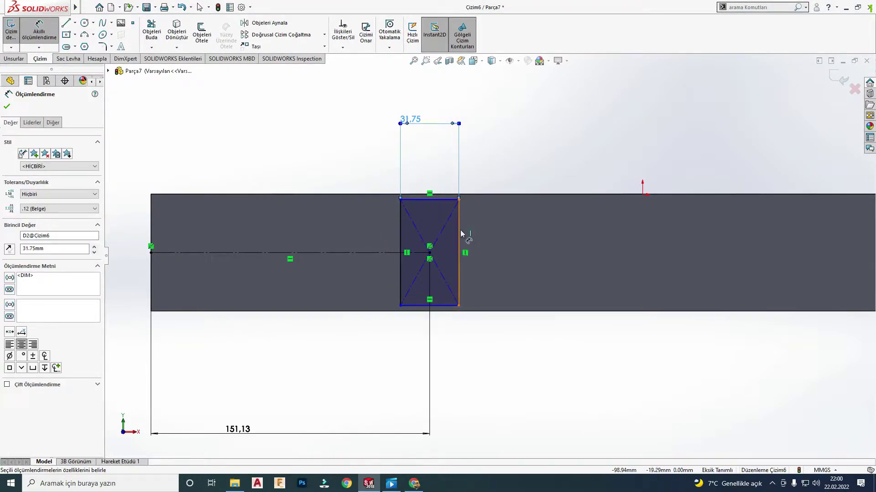
pyautogui.click(460, 234)
pyautogui.click(478, 279)
pyautogui.write('38,10')
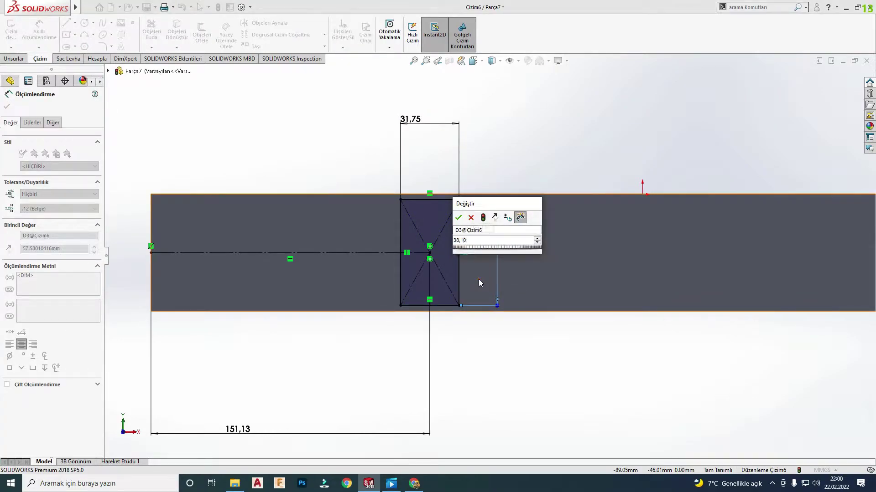
pyautogui.press('Return')
pyautogui.press('Escape')
# - Round all four rectangle corners with 6.35 mm sketch fillets
pyautogui.scroll(3, 478, 275)
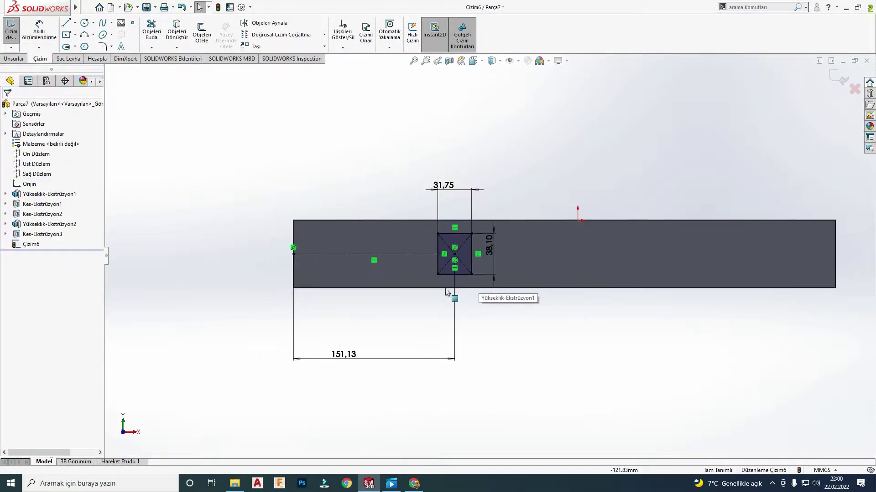
pyautogui.click(102, 47)
pyautogui.scroll(-3, 424, 240)
pyautogui.click(450, 232)
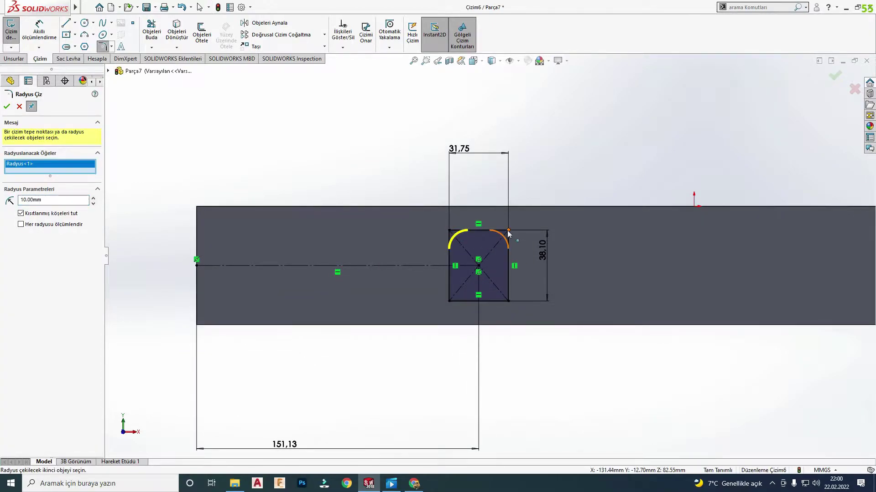
pyautogui.click(508, 231)
pyautogui.click(509, 300)
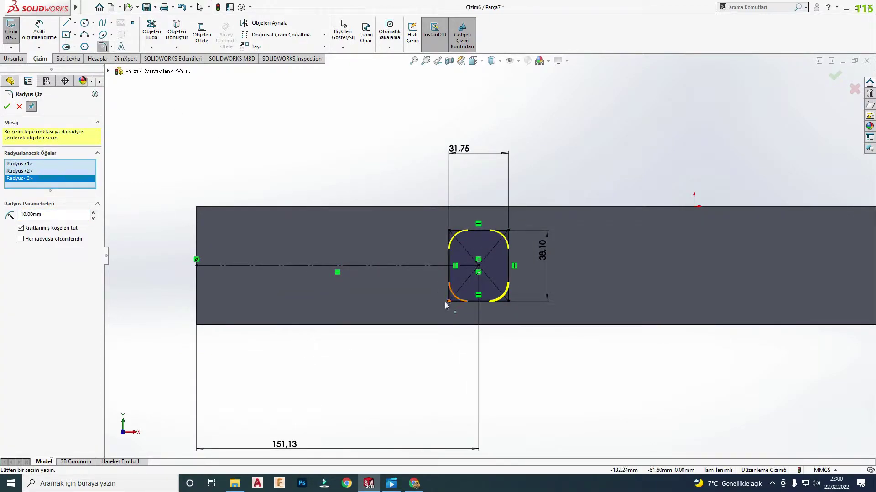
pyautogui.click(447, 306)
pyautogui.write('6.35')
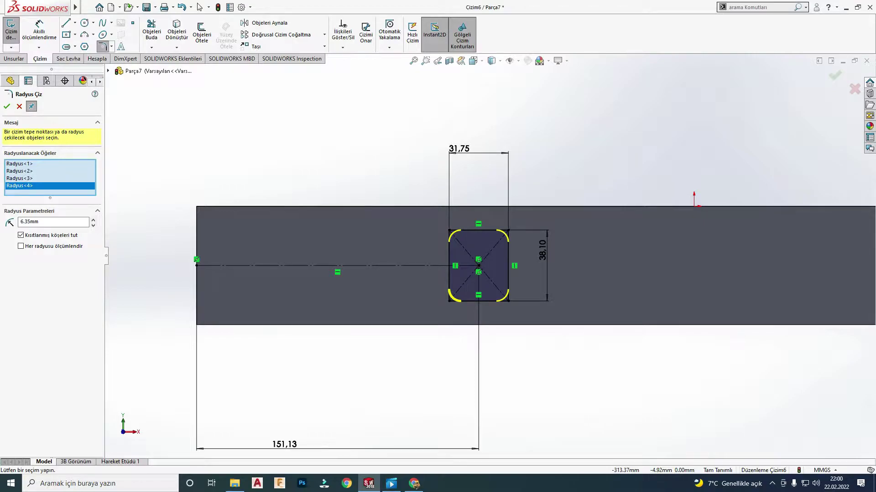
pyautogui.click(7, 106)
pyautogui.click(14, 59)
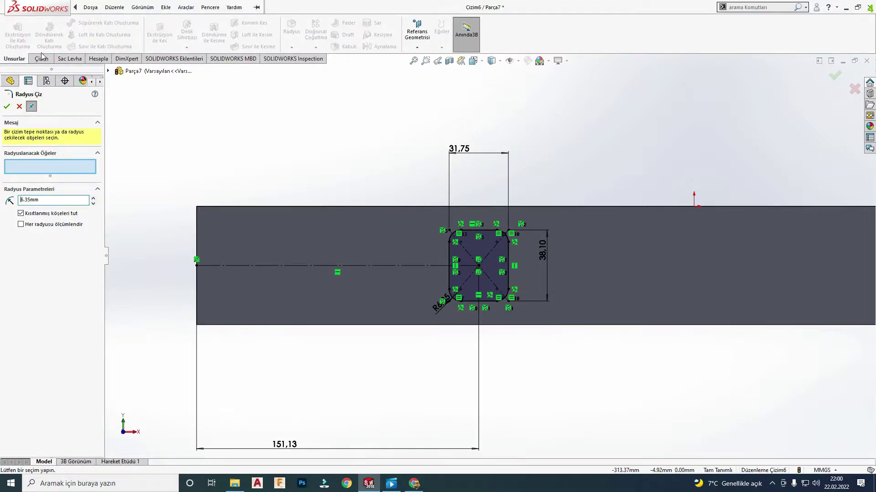
pyautogui.press('Escape')
# - Exit the sketch and loft-cut from the rounded-square opening to the small circle
pyautogui.click(838, 82)
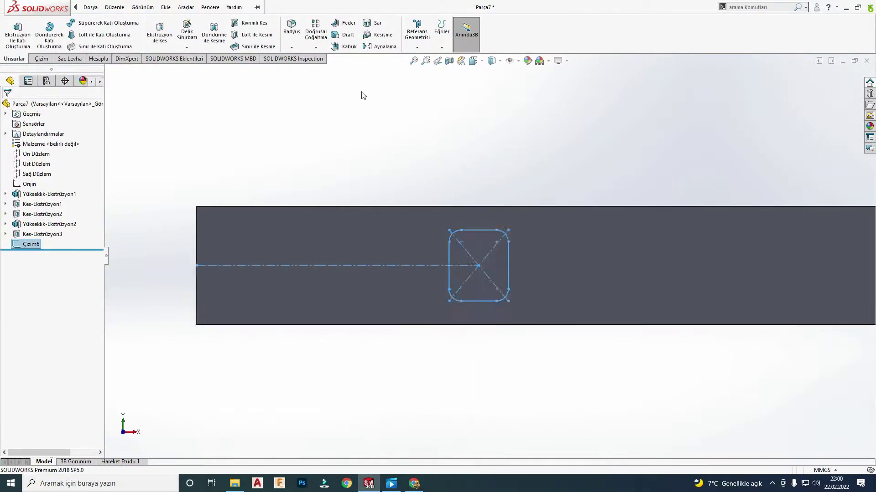
pyautogui.moveTo(484, 275); pyautogui.dragTo(468, 257, button='middle')
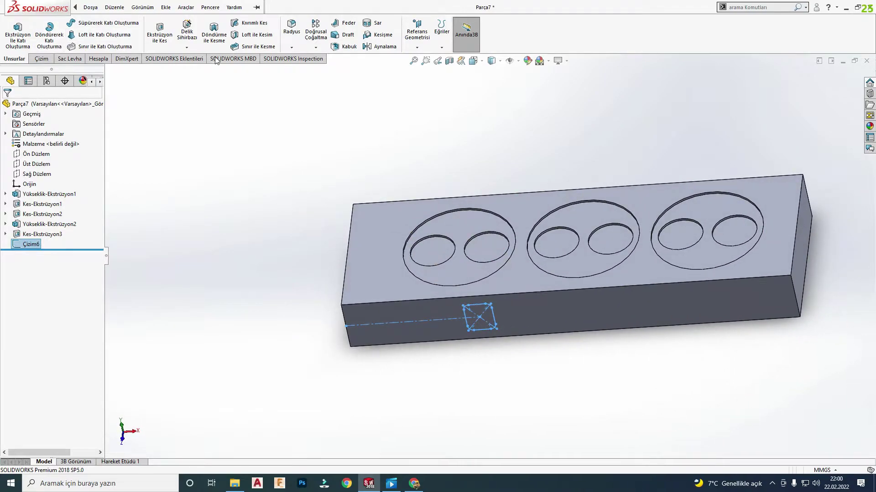
pyautogui.click(255, 34)
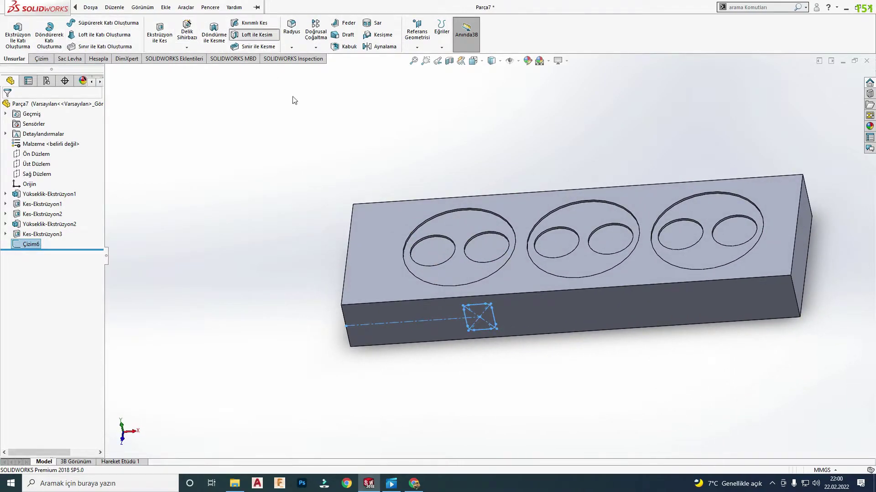
pyautogui.click(478, 250)
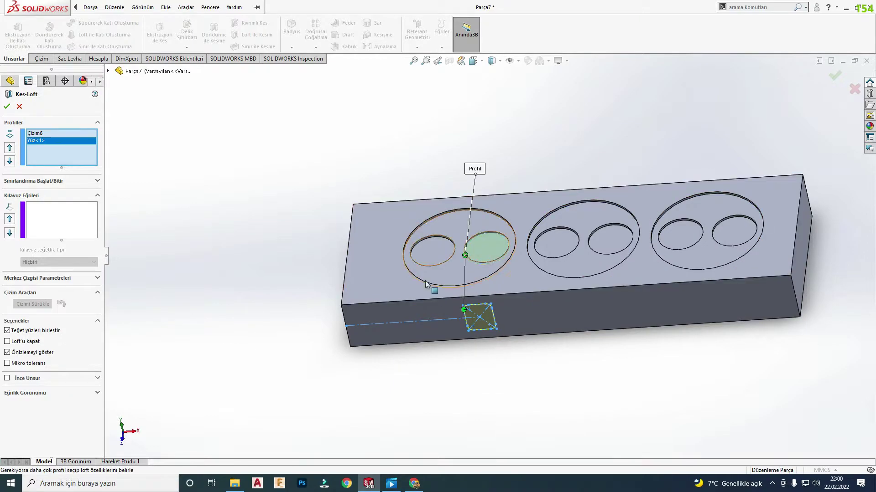
pyautogui.click(7, 106)
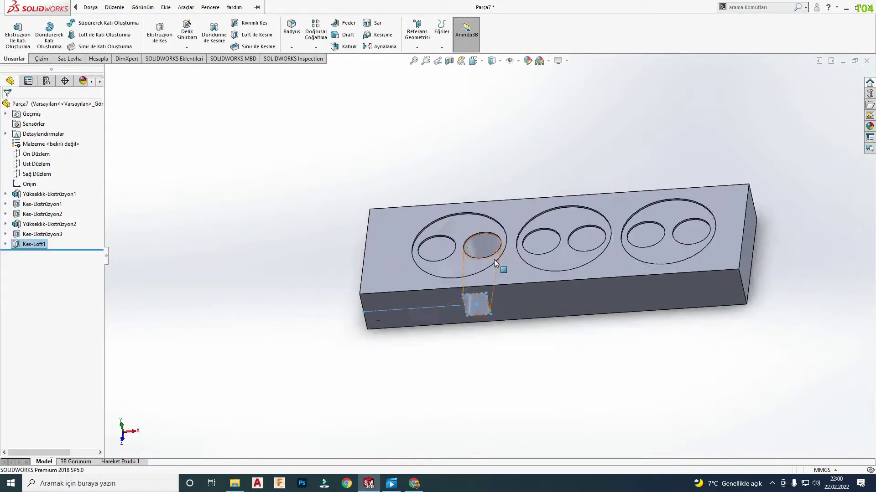
# - Start a new sketch on the side face beside the new opening
pyautogui.scroll(-5, 494, 259)
pyautogui.moveTo(488, 331); pyautogui.dragTo(545, 292, button='middle')
pyautogui.scroll(5, 545, 292)
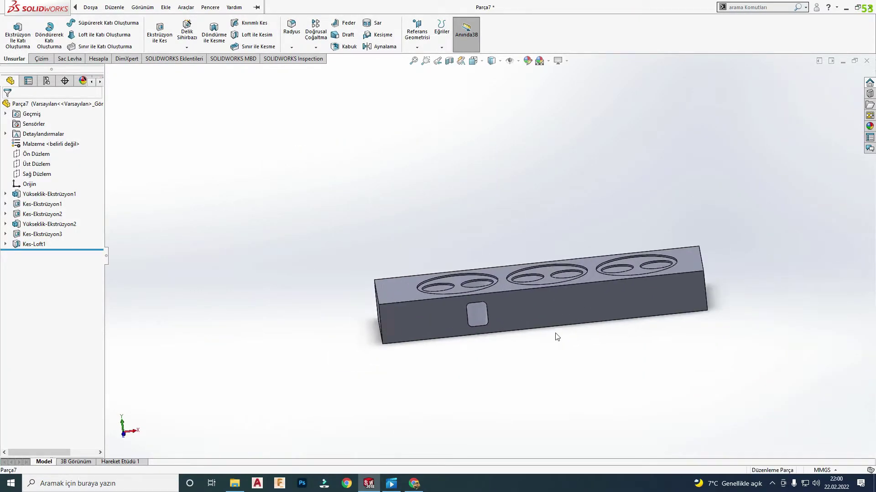
pyautogui.click(582, 291)
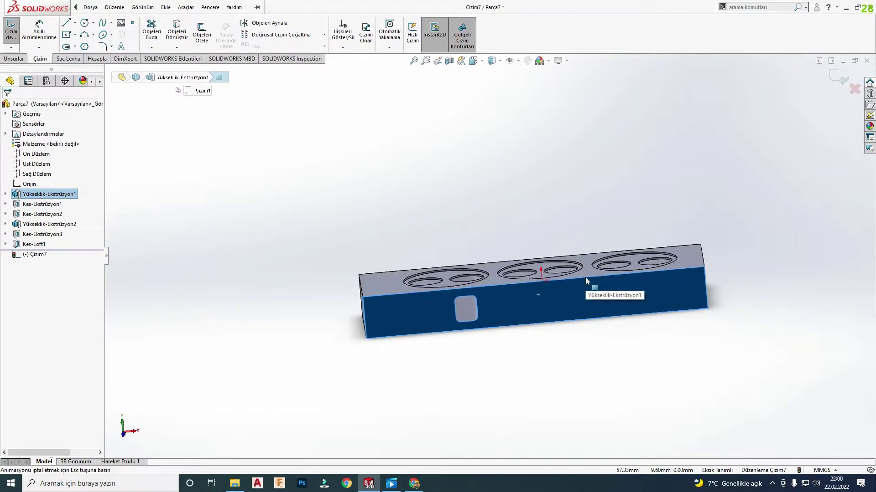
# - Sketch trial lines from the opening's top edge to its centre, then delete the stray horizontal line
pyautogui.press('l')
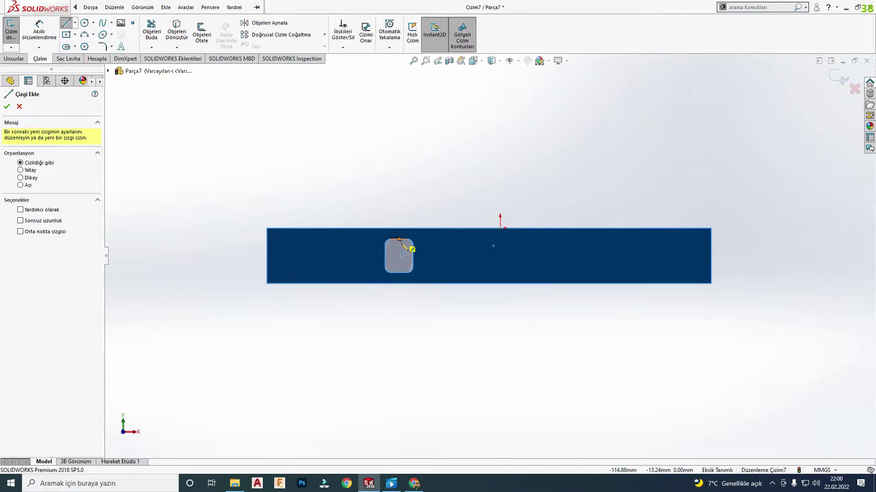
pyautogui.click(399, 239)
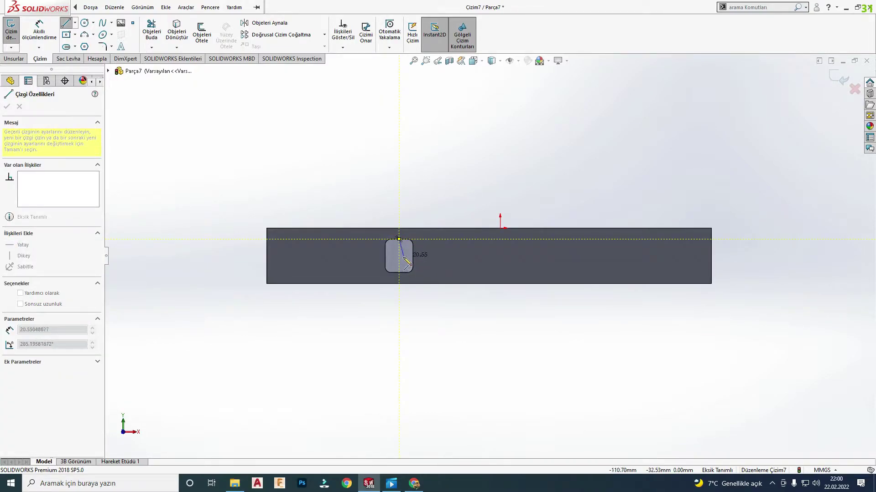
pyautogui.click(399, 257)
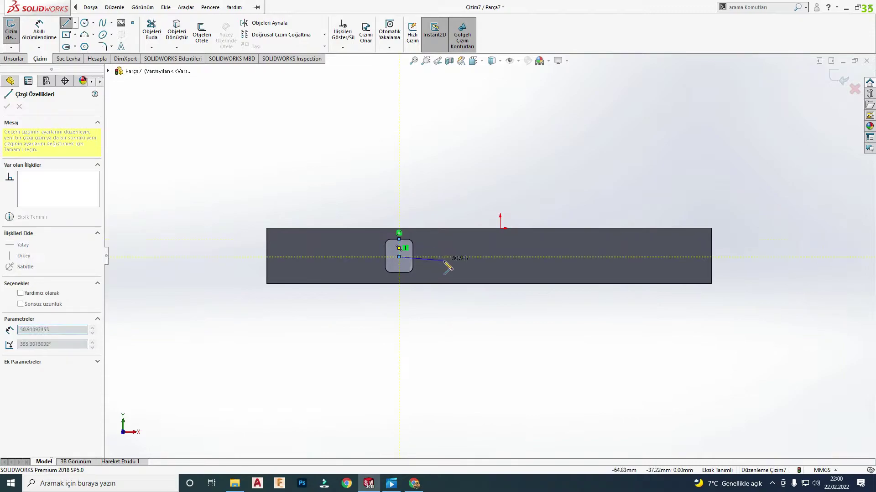
pyautogui.click(536, 256)
pyautogui.press('Escape')
pyautogui.click(418, 256)
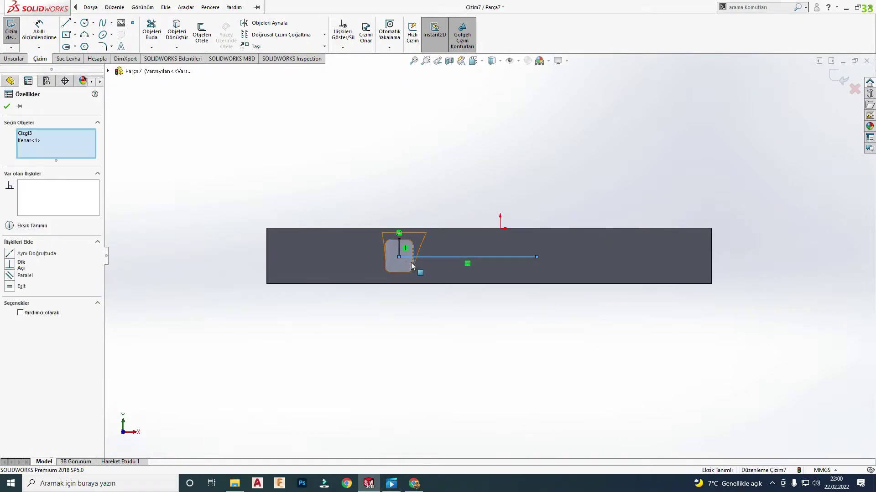
pyautogui.press('Escape')
pyautogui.scroll(-3, 400, 258)
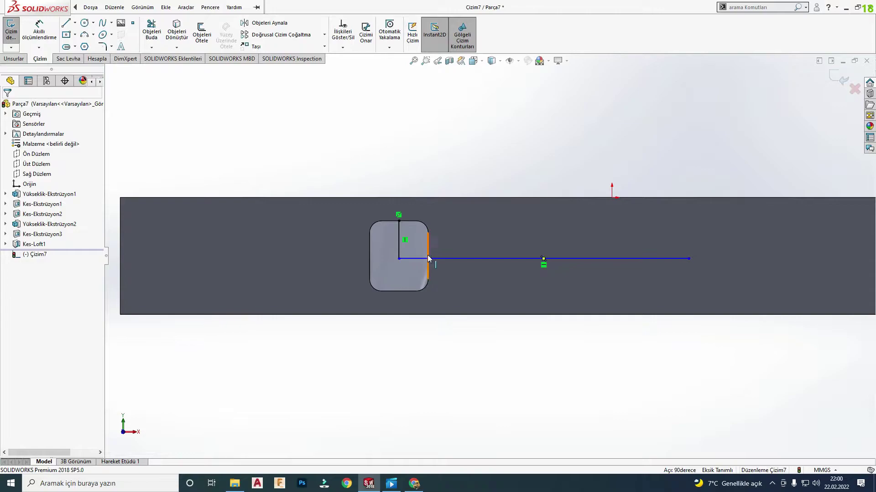
pyautogui.click(424, 259)
pyautogui.press('Delete')
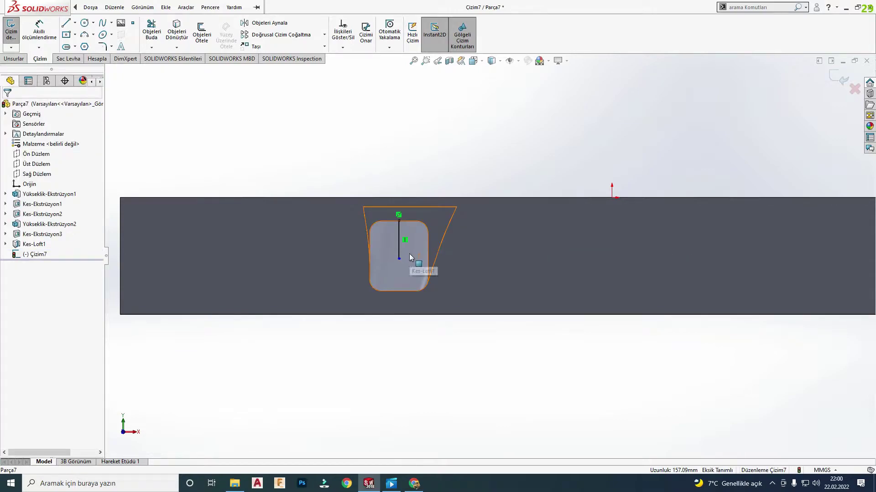
# - Draw a new horizontal line at the opening's centre and delete the vertical line
pyautogui.press('l')
pyautogui.click(428, 256)
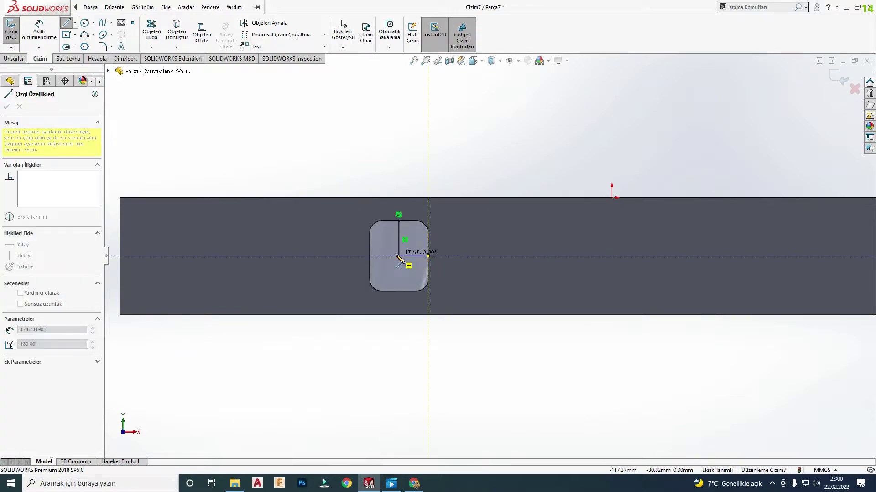
pyautogui.click(400, 255)
pyautogui.press('Escape')
pyautogui.click(399, 246)
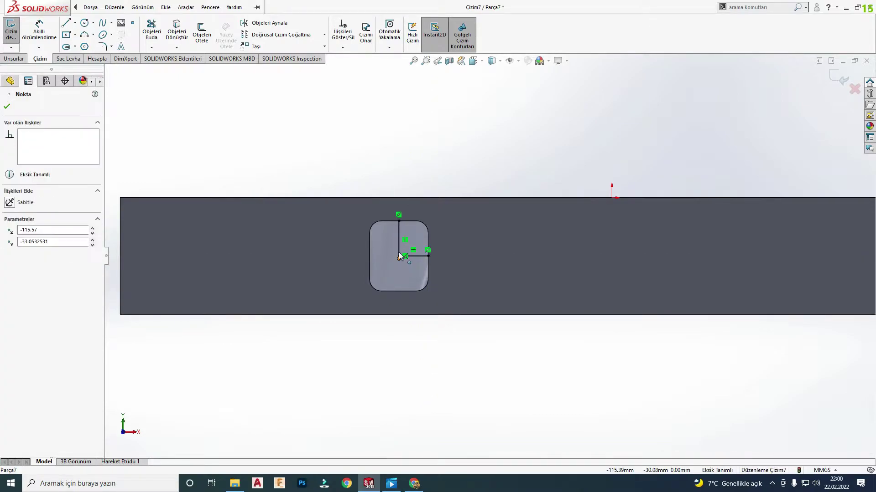
pyautogui.press('Escape')
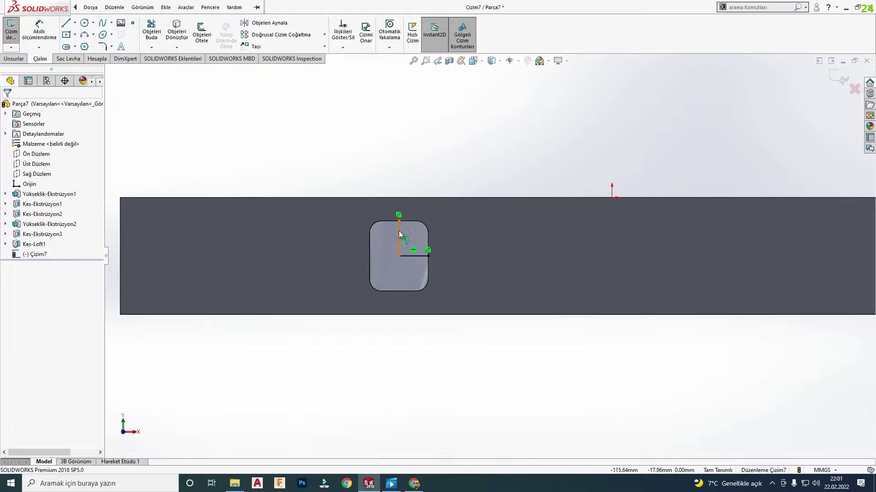
pyautogui.click(399, 231)
pyautogui.press('Delete')
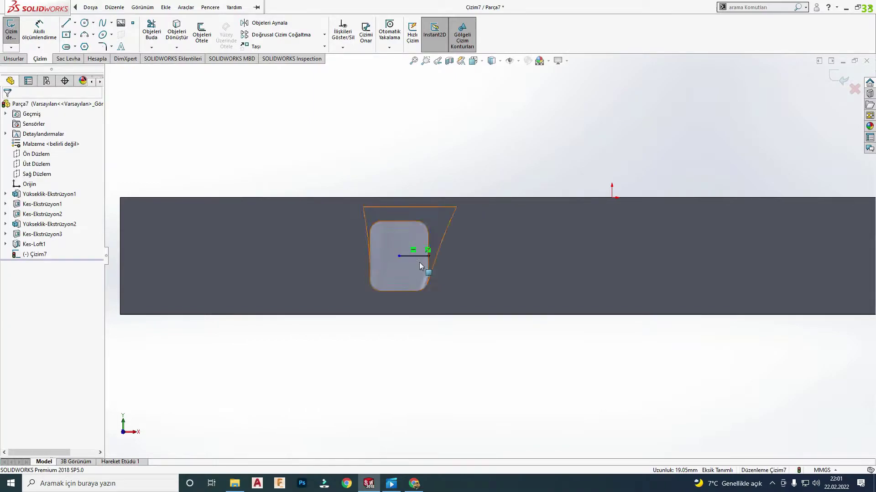
# - Stretch the horizontal line far right, undo a midpoint relation, then delete the line
pyautogui.moveTo(428, 256); pyautogui.dragTo(652, 256)
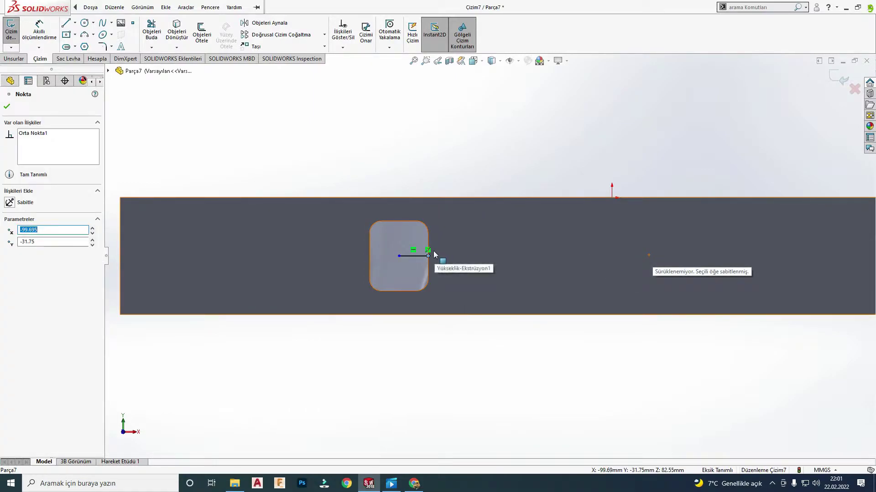
pyautogui.press('l')
pyautogui.press('Escape')
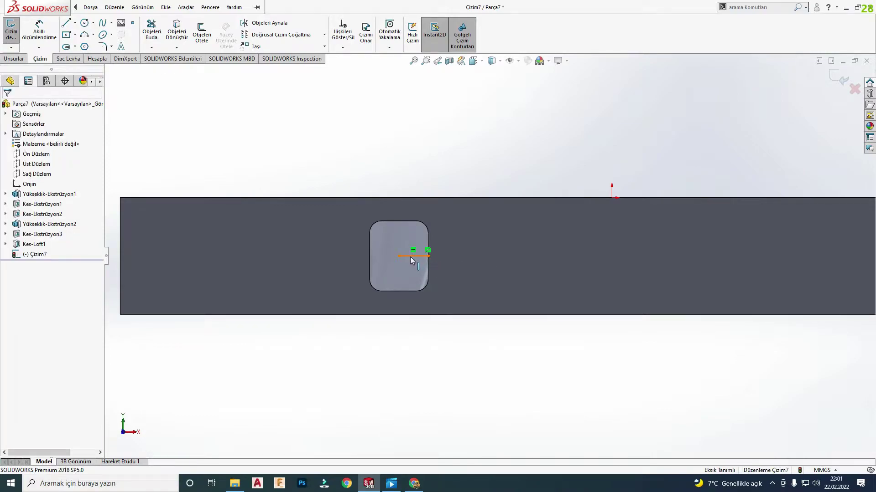
pyautogui.click(411, 257)
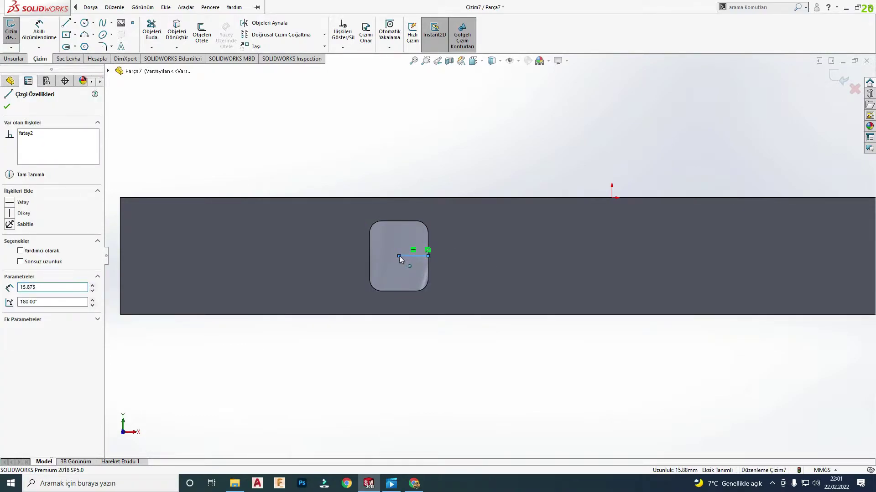
pyautogui.moveTo(428, 255); pyautogui.dragTo(721, 256)
pyautogui.press('Escape')
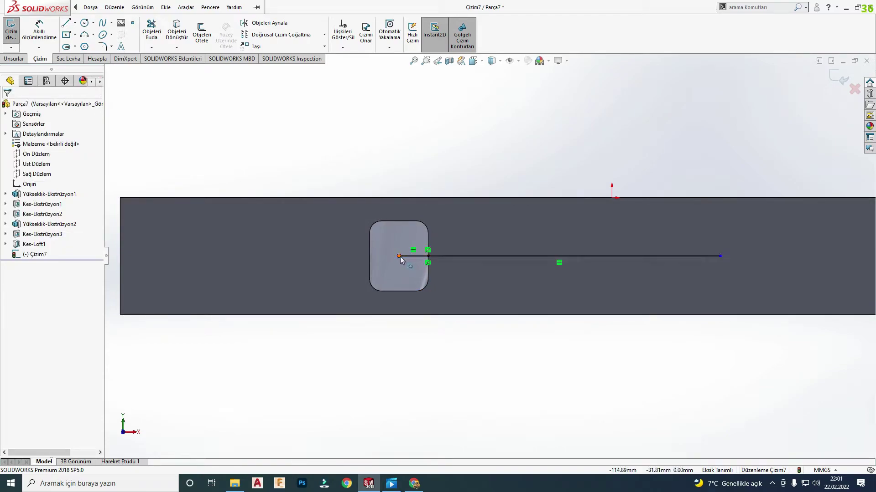
pyautogui.click(428, 255)
pyautogui.press('Escape')
pyautogui.click(427, 256)
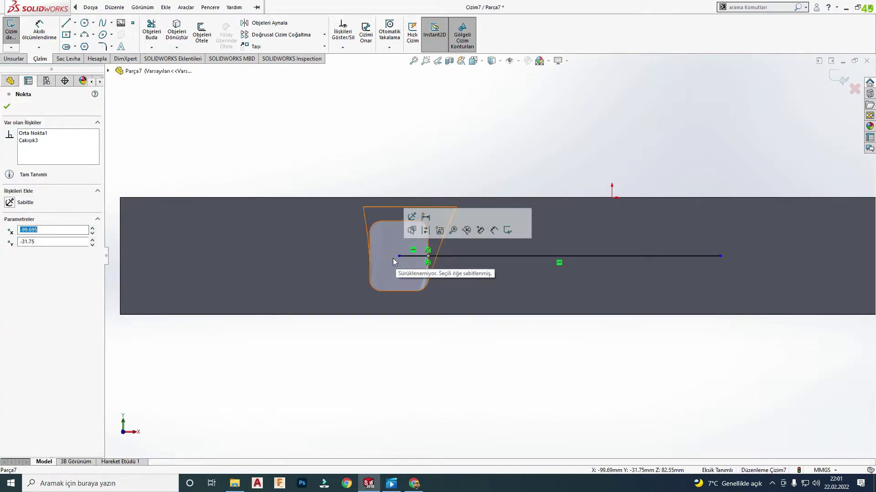
pyautogui.scroll(-1, 428, 259)
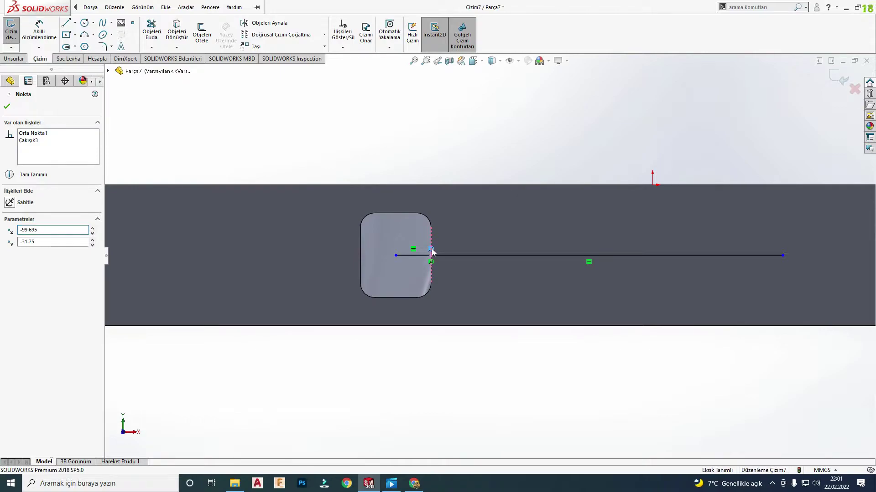
pyautogui.hotkey('ctrl', 'z')
pyautogui.scroll(-1, 432, 253)
pyautogui.click(425, 259)
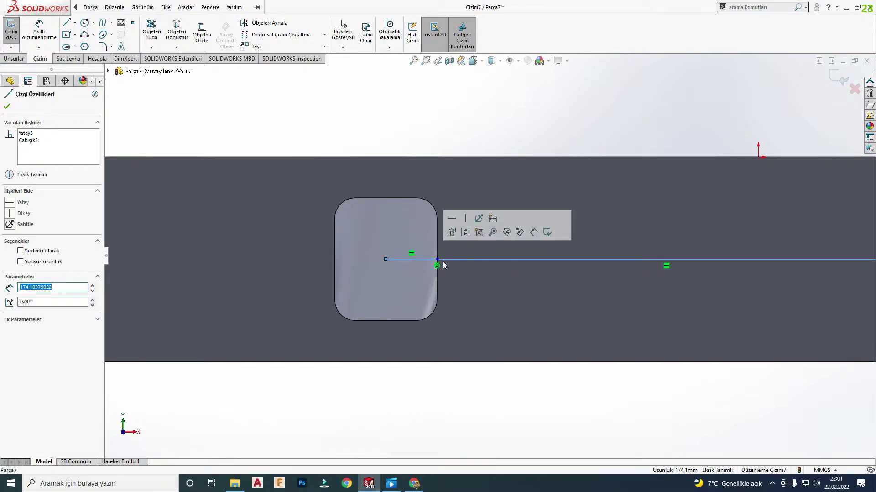
pyautogui.scroll(2, 417, 260)
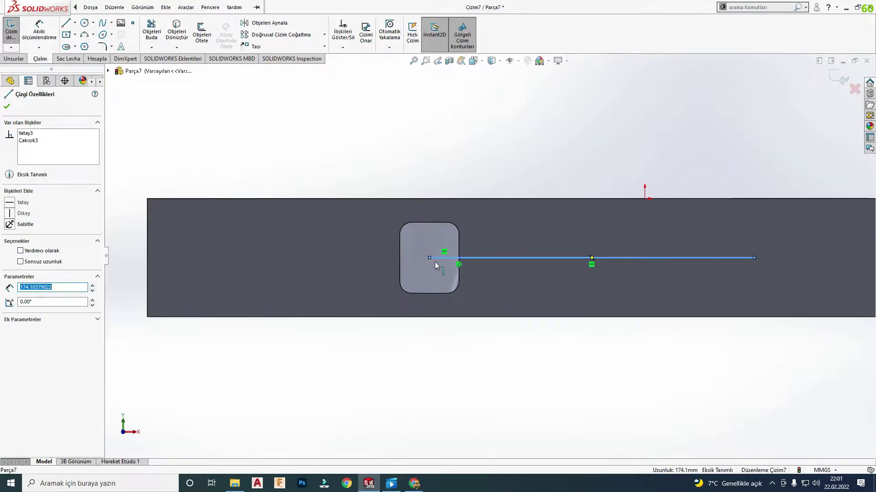
pyautogui.press('Delete')
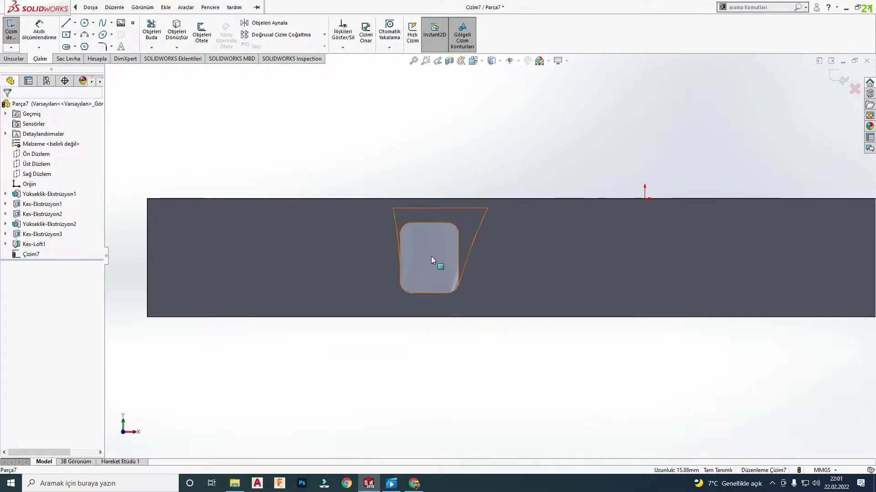
# - Draw a vertical line across the opening and a horizontal line from its midpoint
pyautogui.press('l')
pyautogui.click(429, 222)
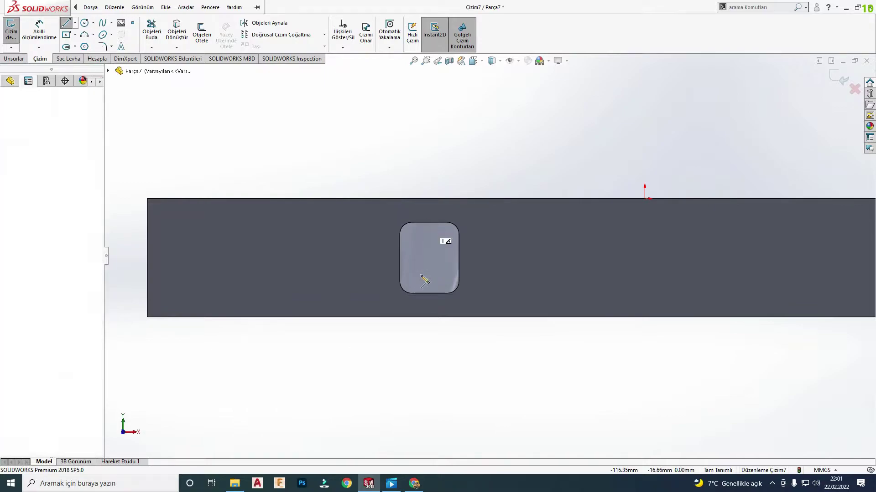
pyautogui.doubleClick(429, 293)
pyautogui.press('Escape')
pyautogui.scroll(1, 490, 256)
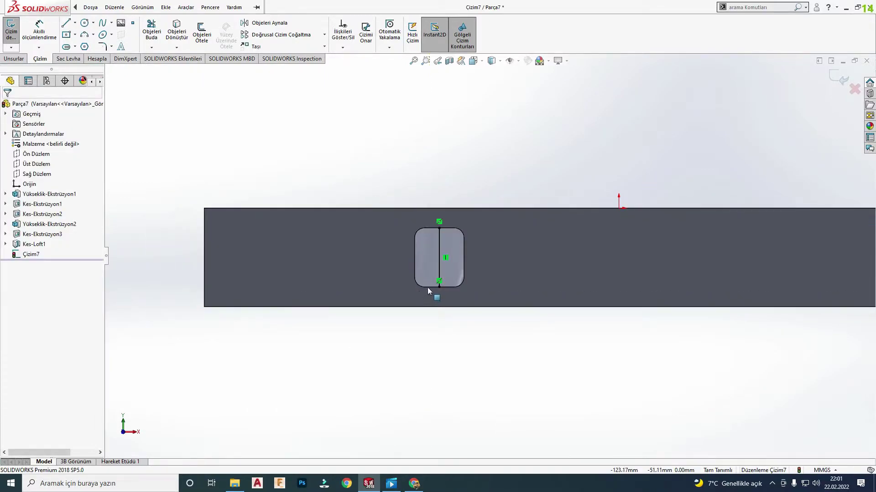
pyautogui.press('l')
pyautogui.click(439, 257)
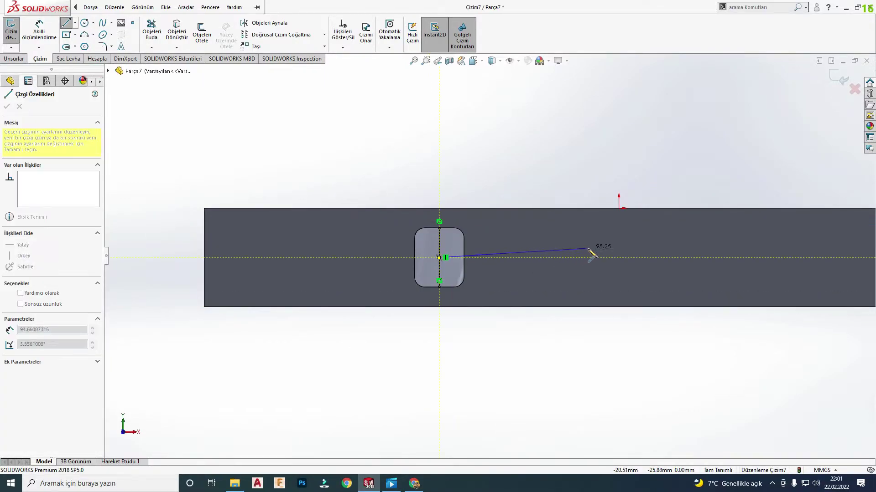
pyautogui.doubleClick(622, 258)
pyautogui.press('Escape')
# - Dimension the horizontal line to 140 mm long
pyautogui.click(440, 251)
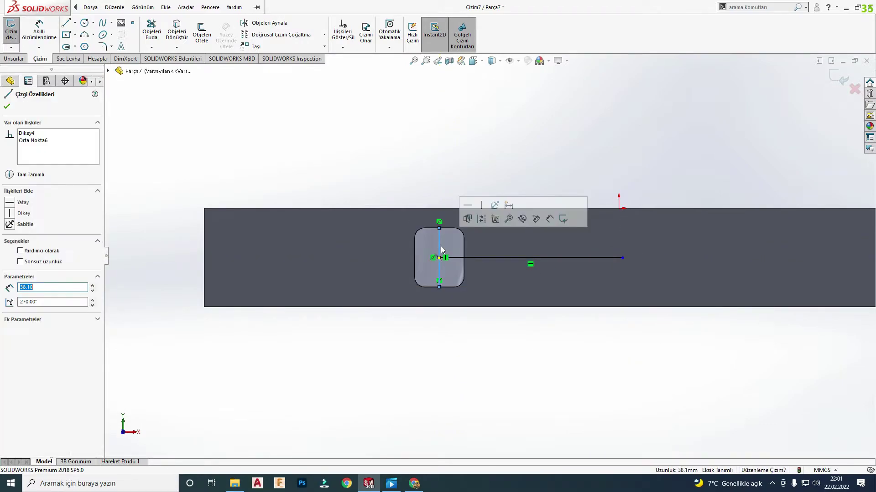
pyautogui.click(466, 258)
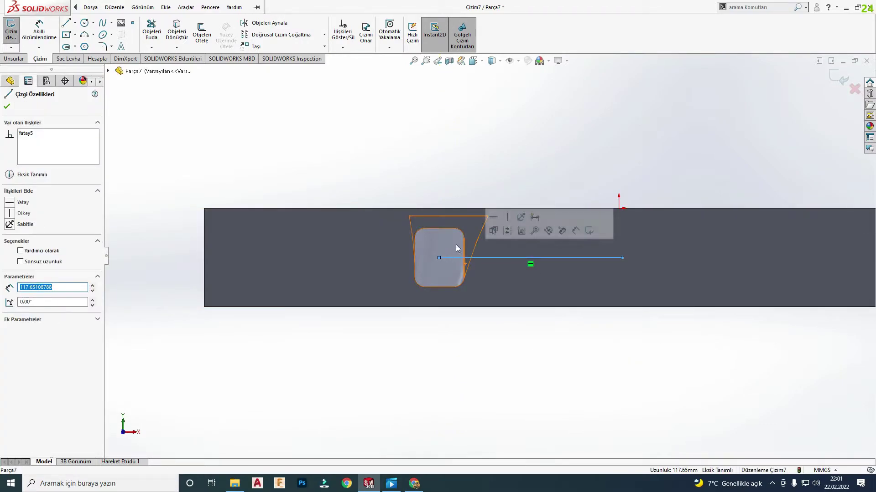
pyautogui.moveTo(546, 283); pyautogui.dragTo(511, 258, button='right')
pyautogui.click(508, 324)
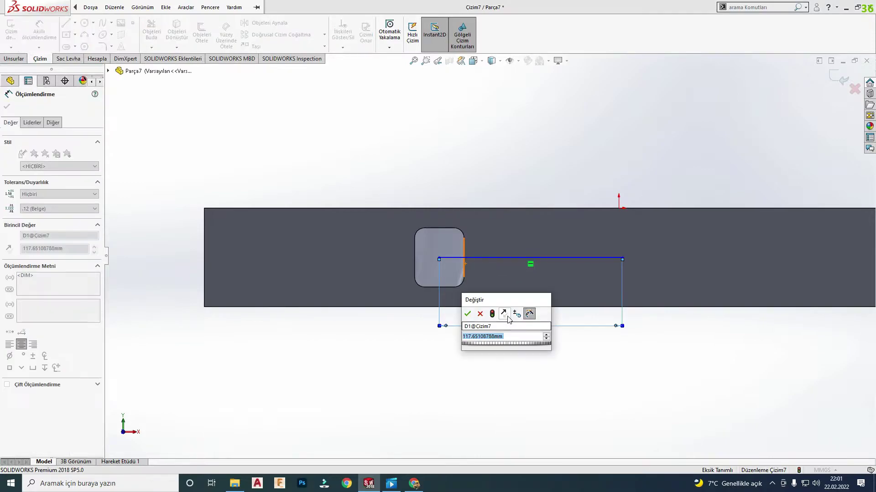
pyautogui.write('140')
pyautogui.press('Return')
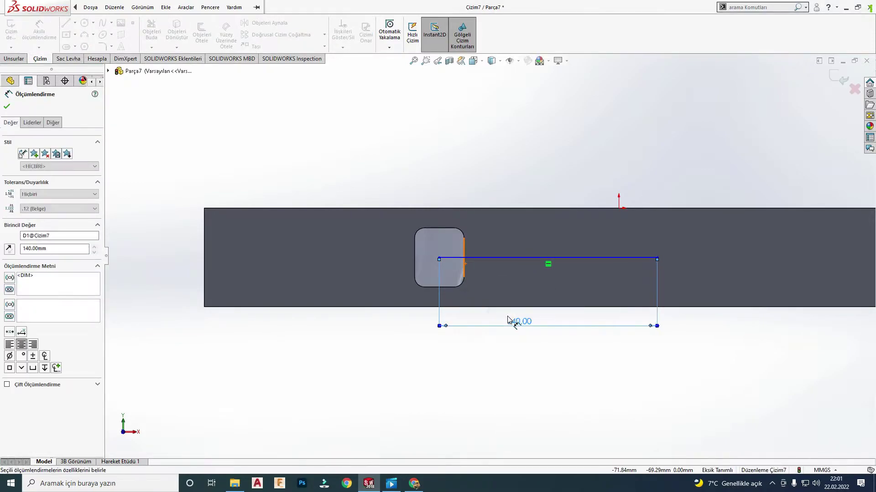
pyautogui.press('Escape')
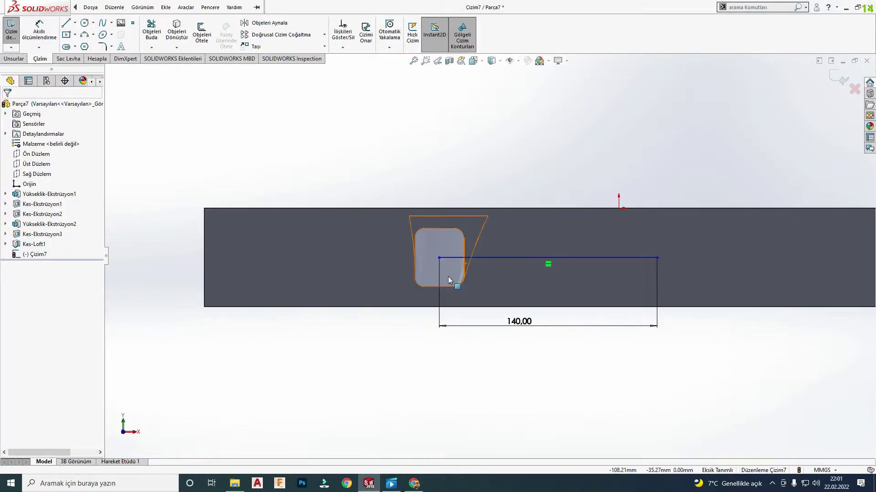
# - Add a short vertical line down to the 140 mm line and make it construction geometry
pyautogui.moveTo(441, 268); pyautogui.dragTo(442, 236, button='right')
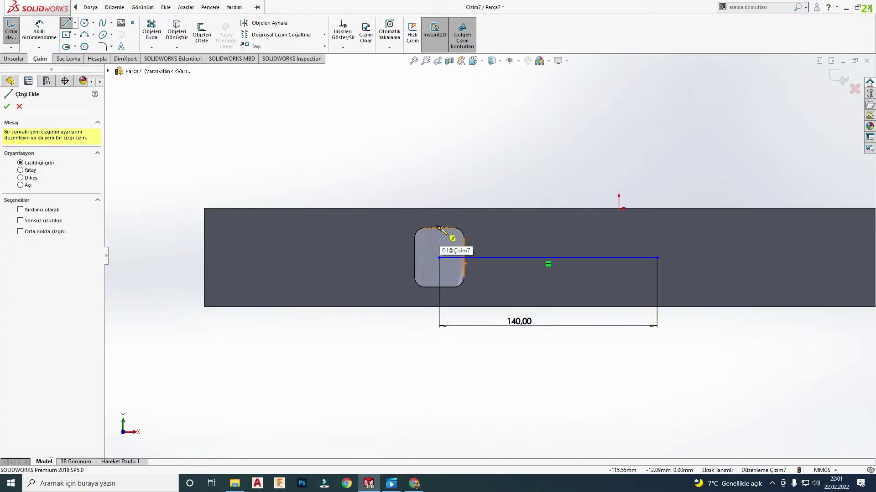
pyautogui.click(438, 228)
pyautogui.click(439, 257)
pyautogui.press('Escape')
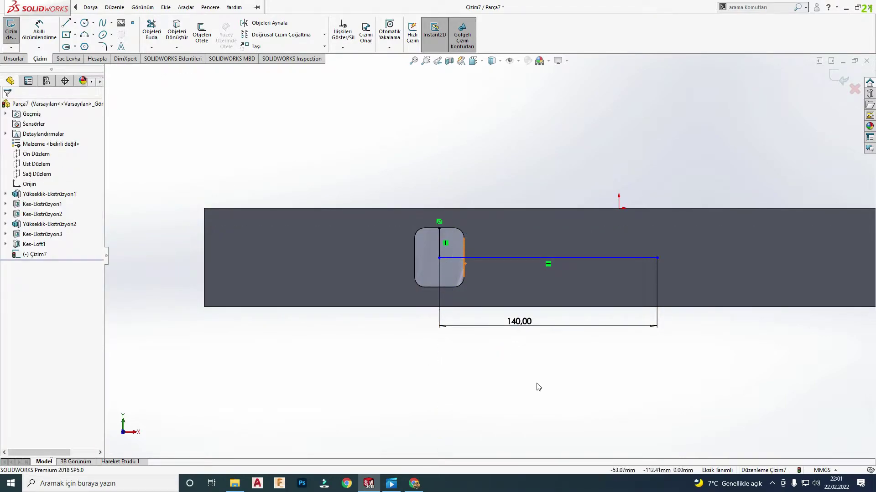
pyautogui.click(510, 258)
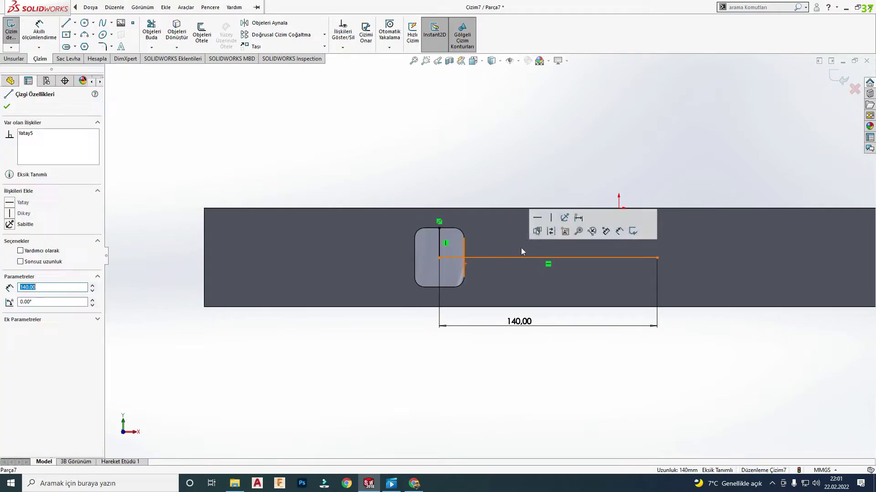
pyautogui.click(538, 232)
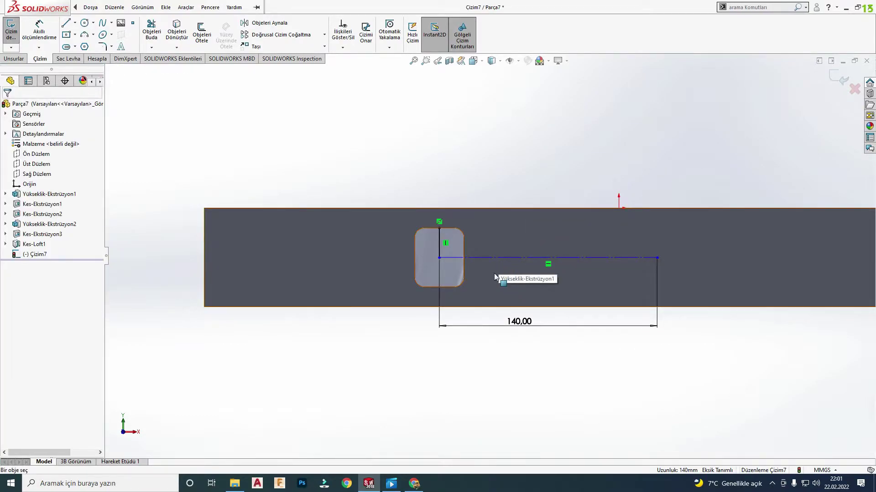
pyautogui.scroll(2, 488, 269)
pyautogui.scroll(-3, 470, 257)
# - Dimension the construction line 19.05 mm below the opening's top, moving the dimension left
pyautogui.press('d')
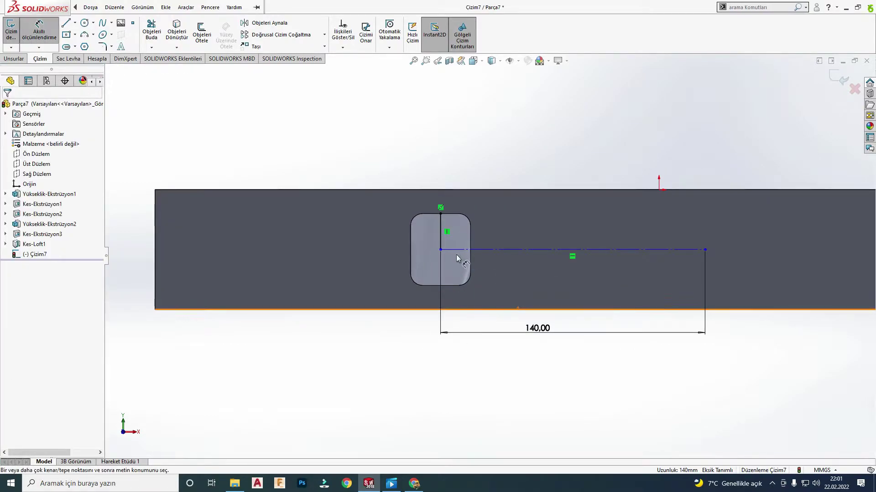
pyautogui.click(461, 249)
pyautogui.click(456, 214)
pyautogui.click(498, 256)
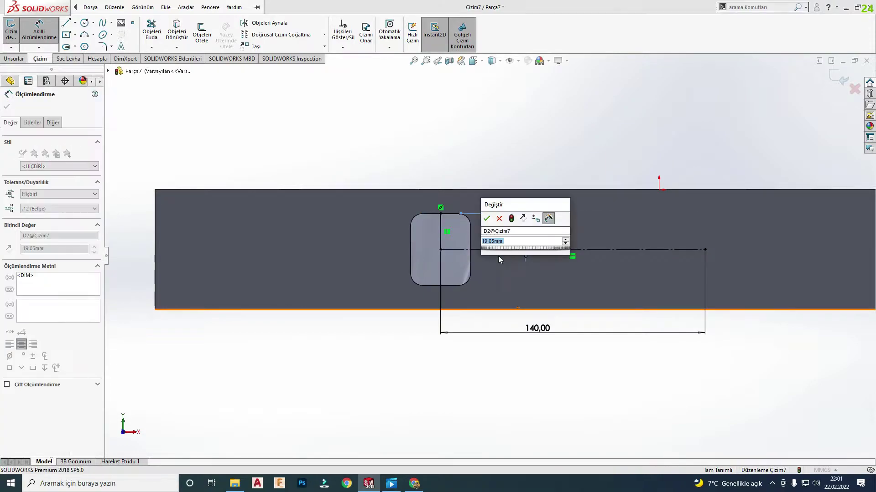
pyautogui.press('Return')
pyautogui.moveTo(524, 237); pyautogui.dragTo(171, 225)
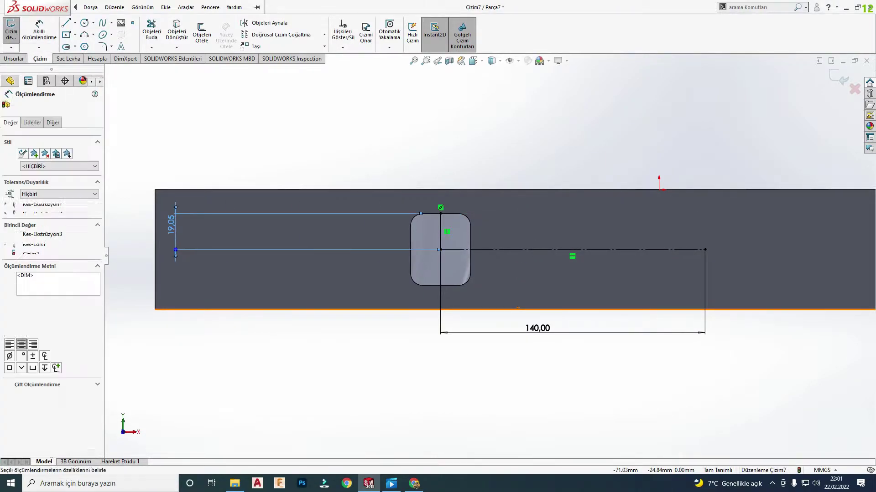
pyautogui.press('Escape')
pyautogui.scroll(4, 594, 289)
pyautogui.scroll(-3, 576, 258)
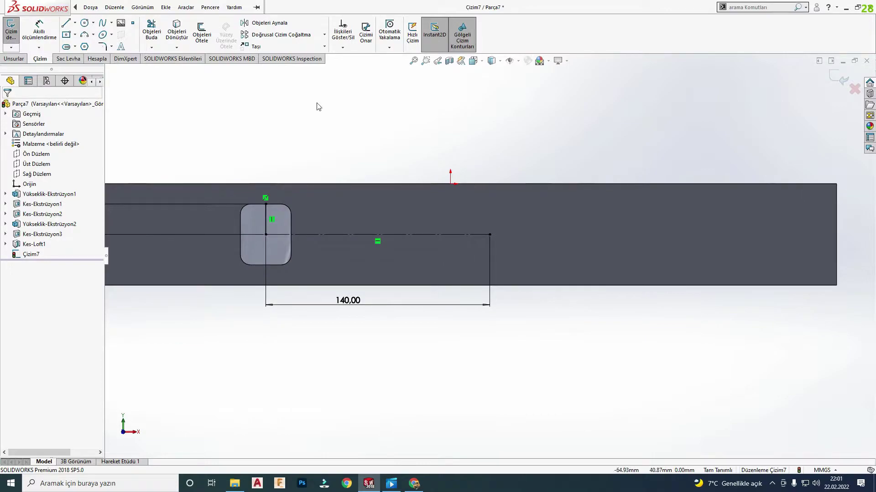
# - Draw a centre rectangle at the end of the 140 mm line
pyautogui.click(66, 35)
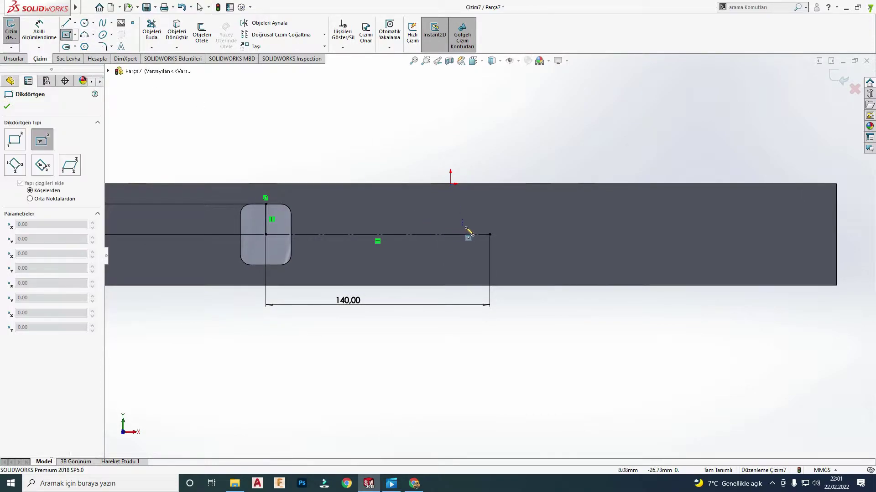
pyautogui.click(489, 235)
pyautogui.click(509, 260)
pyautogui.press('Escape')
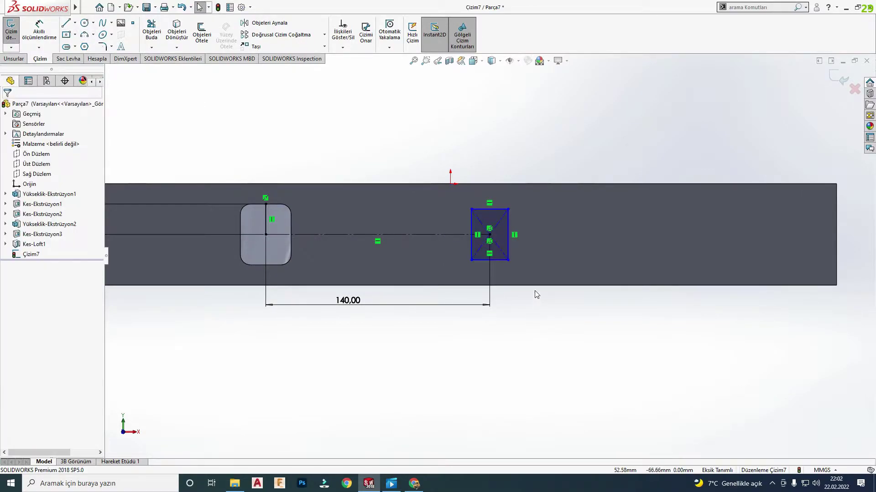
# - Dimension the rectangle 31.75 mm wide and 38.1 mm high
pyautogui.press('d')
pyautogui.click(490, 260)
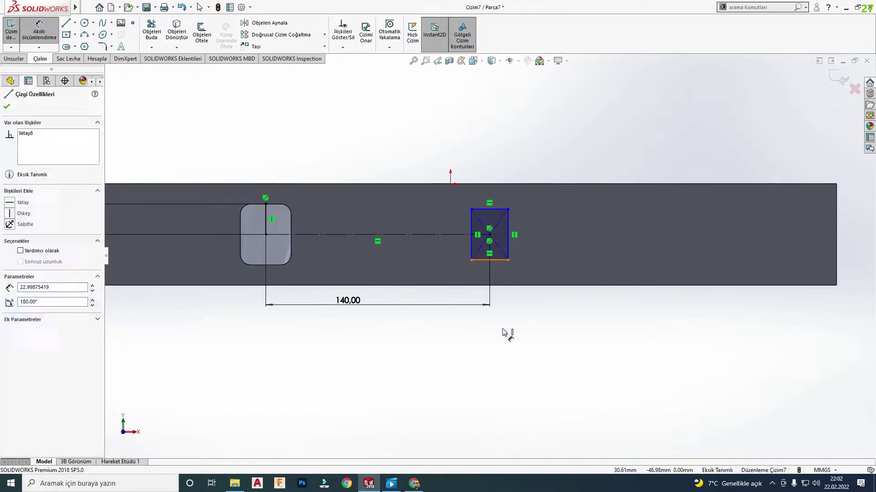
pyautogui.click(502, 340)
pyautogui.write('31.75')
pyautogui.press('Return')
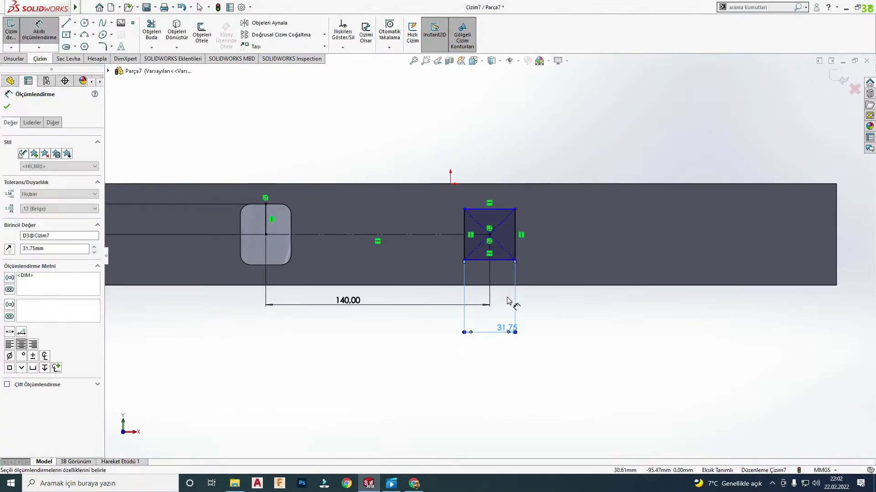
pyautogui.click(516, 243)
pyautogui.click(528, 260)
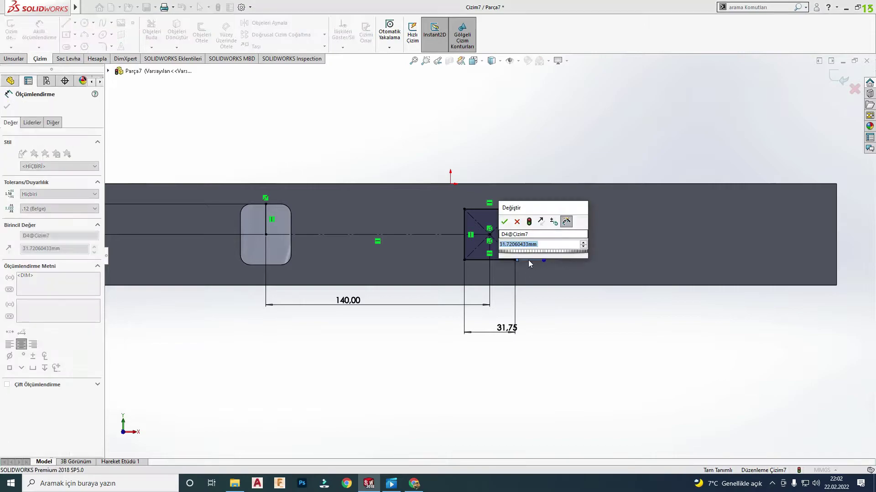
pyautogui.write('38,1')
pyautogui.press('Return')
pyautogui.press('Escape')
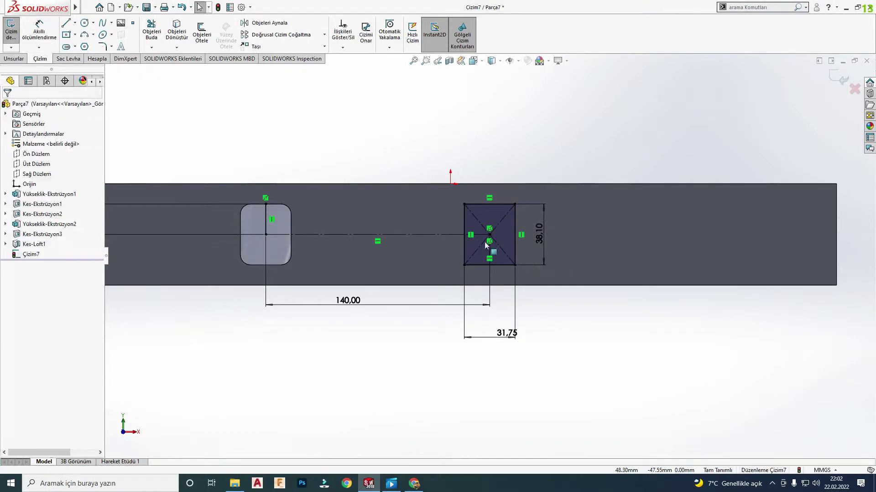
# - Round all four rectangle corners with 6.35 mm sketch fillets
pyautogui.click(112, 47)
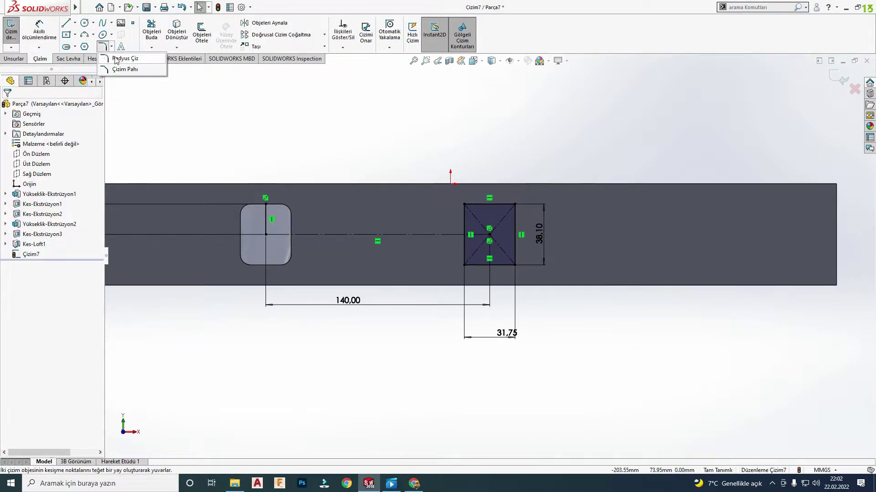
pyautogui.click(130, 55)
pyautogui.click(465, 205)
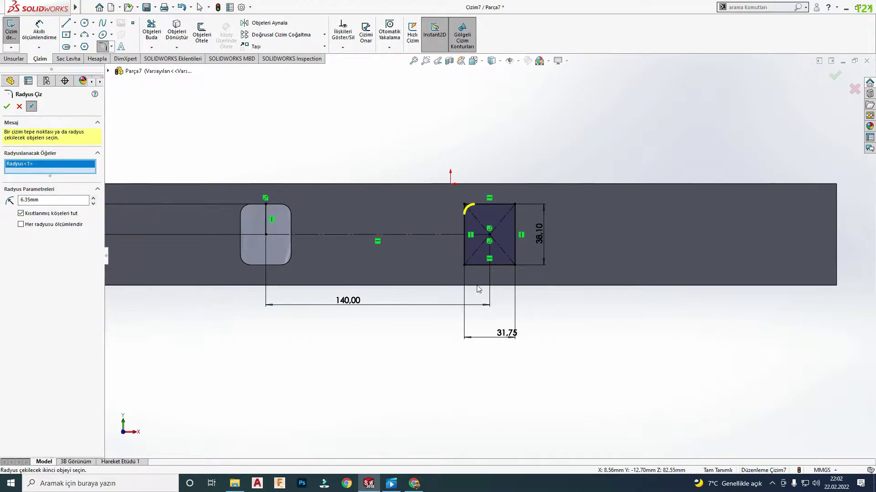
pyautogui.click(464, 265)
pyautogui.click(515, 264)
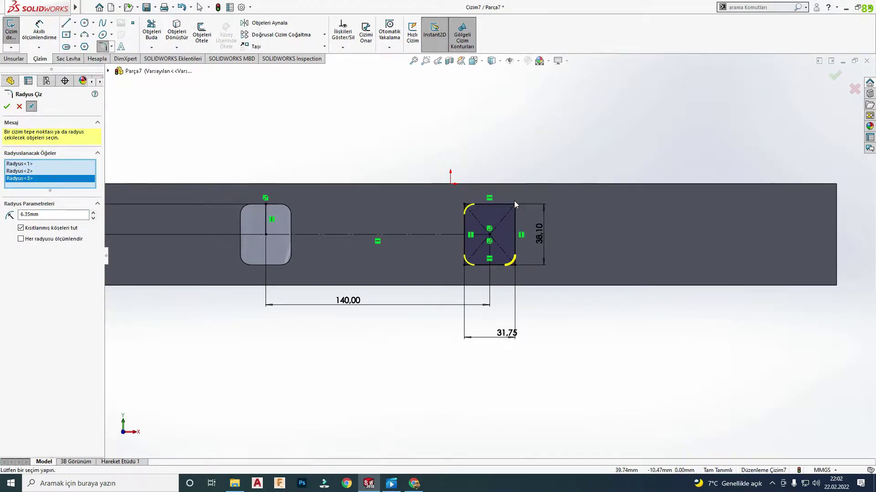
pyautogui.click(514, 204)
pyautogui.click(6, 106)
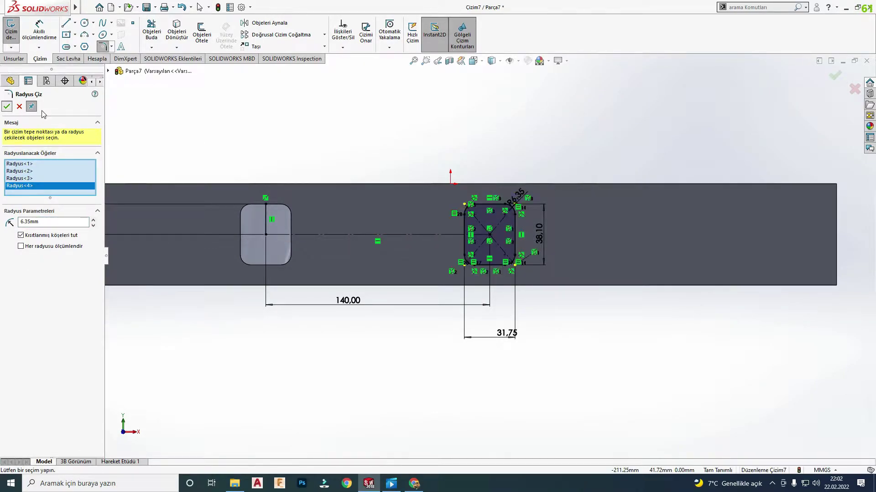
pyautogui.click(14, 58)
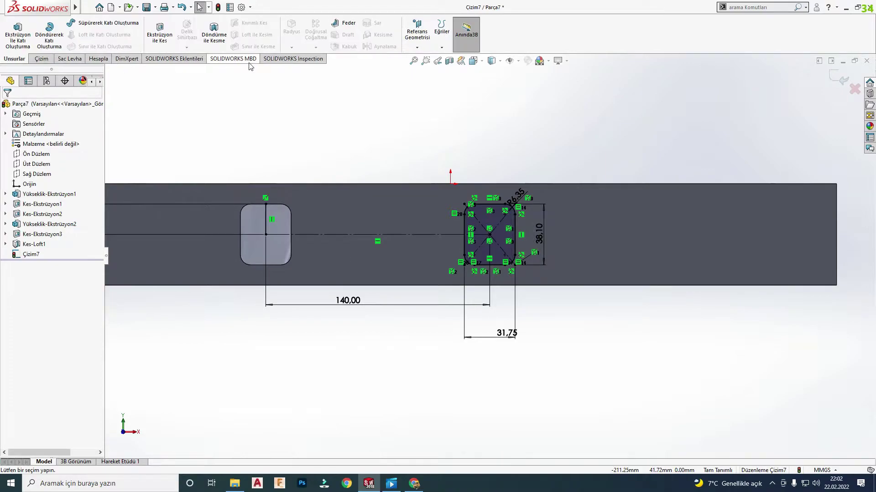
# - Attempt a lofted cut, dismiss the two-profile warning, and recheck Çizim7 before closing it
pyautogui.click(842, 81)
pyautogui.click(257, 35)
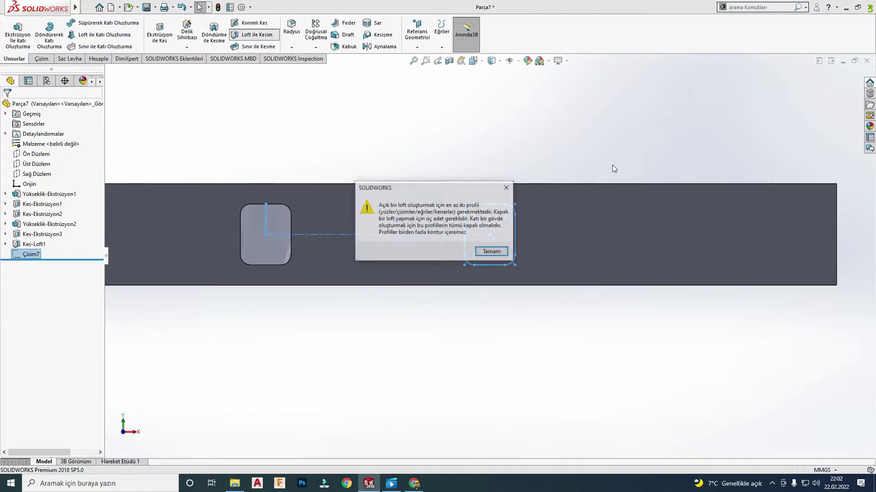
pyautogui.click(484, 253)
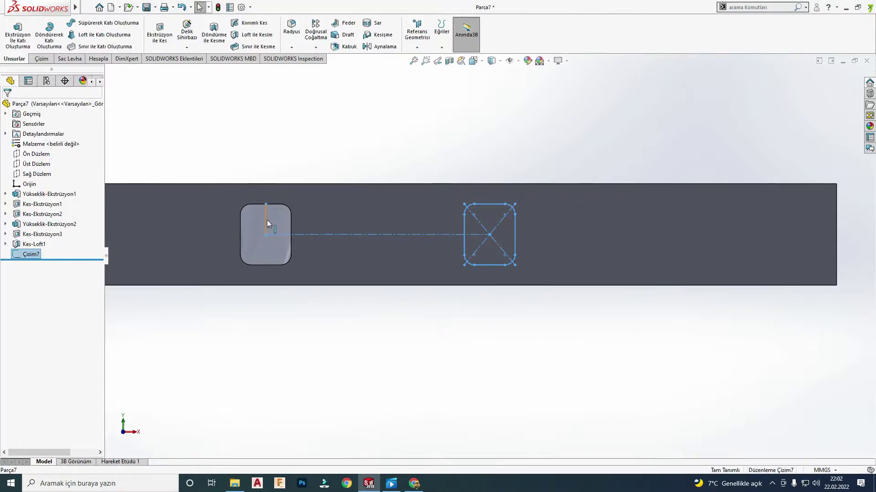
pyautogui.click(31, 255)
pyautogui.click(42, 228)
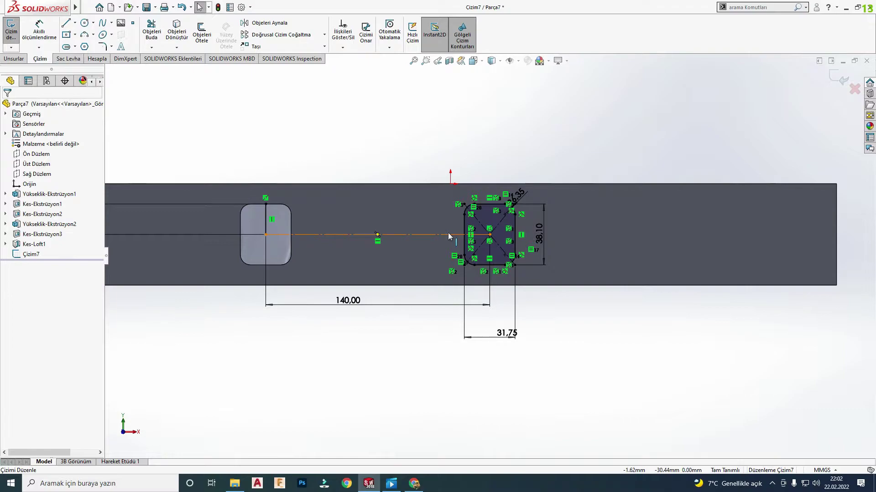
pyautogui.scroll(-2, 306, 217)
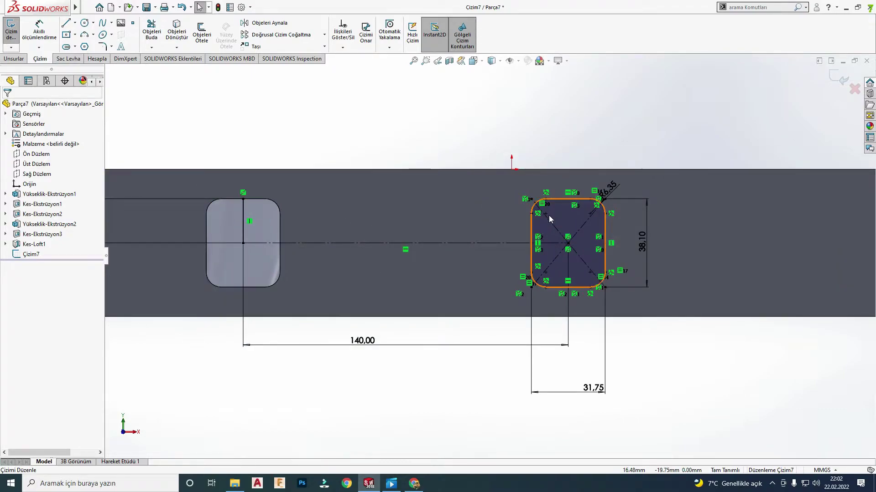
pyautogui.scroll(2, 547, 216)
pyautogui.scroll(-2, 367, 225)
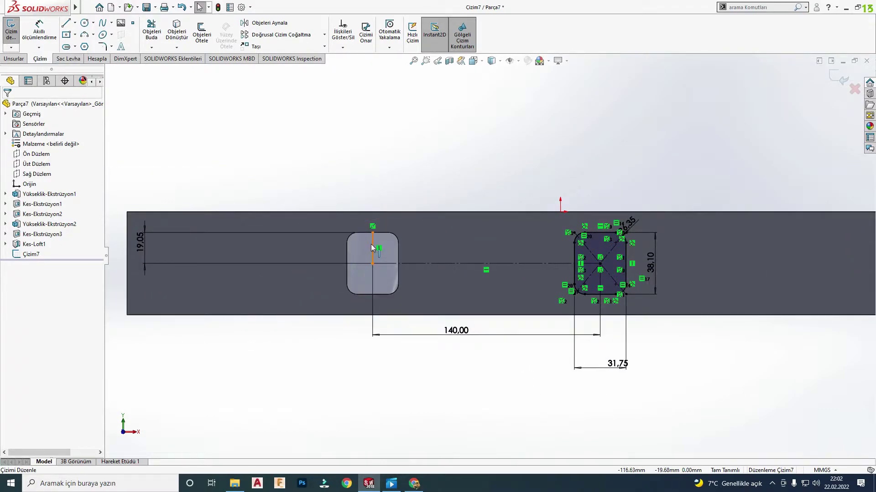
pyautogui.click(371, 245)
pyautogui.press('Escape')
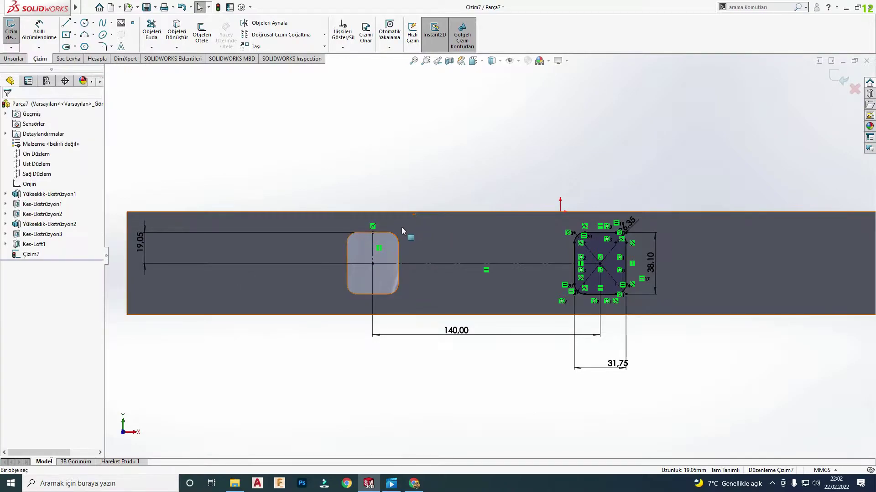
pyautogui.click(843, 81)
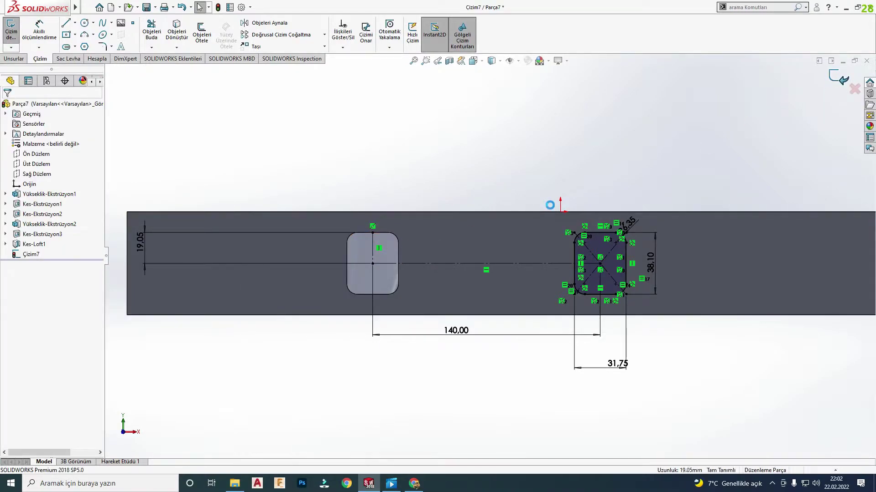
# - Fit the part in view and orbit the block to show the top recesses
pyautogui.press('f')
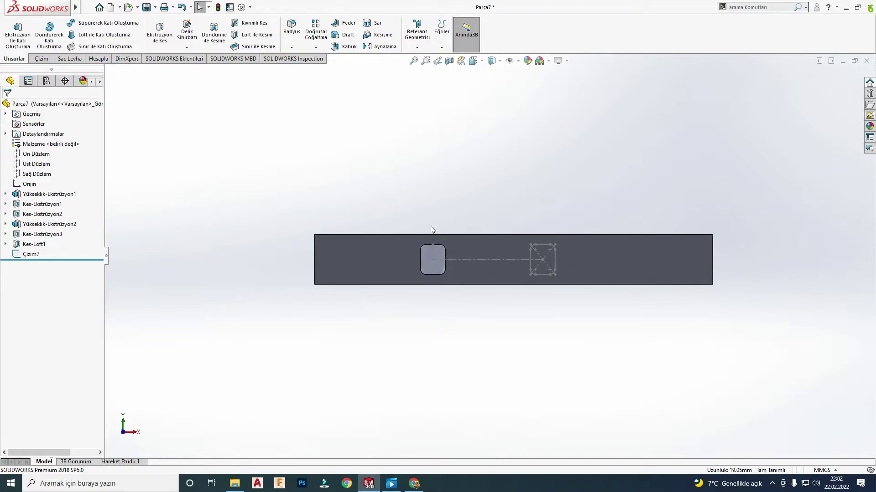
pyautogui.scroll(-2, 480, 263)
pyautogui.scroll(-1, 481, 263)
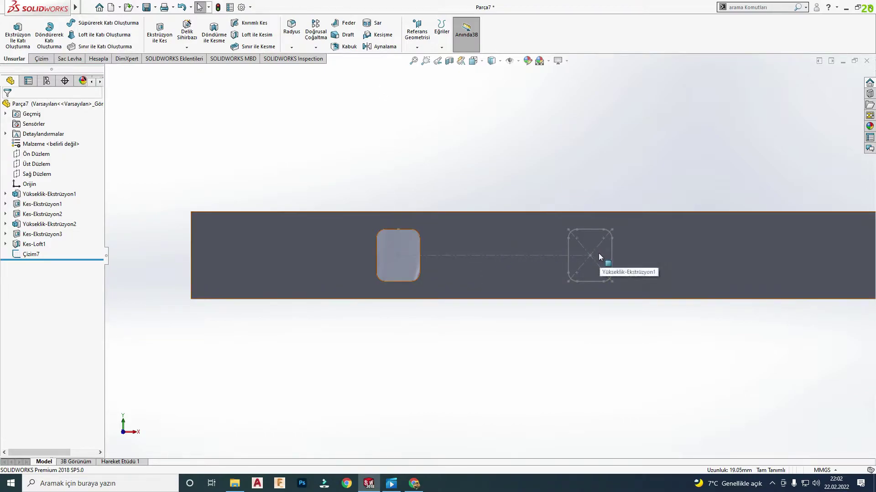
pyautogui.scroll(-2, 599, 253)
pyautogui.scroll(2, 595, 251)
pyautogui.scroll(2, 595, 251)
pyautogui.scroll(-2, 502, 250)
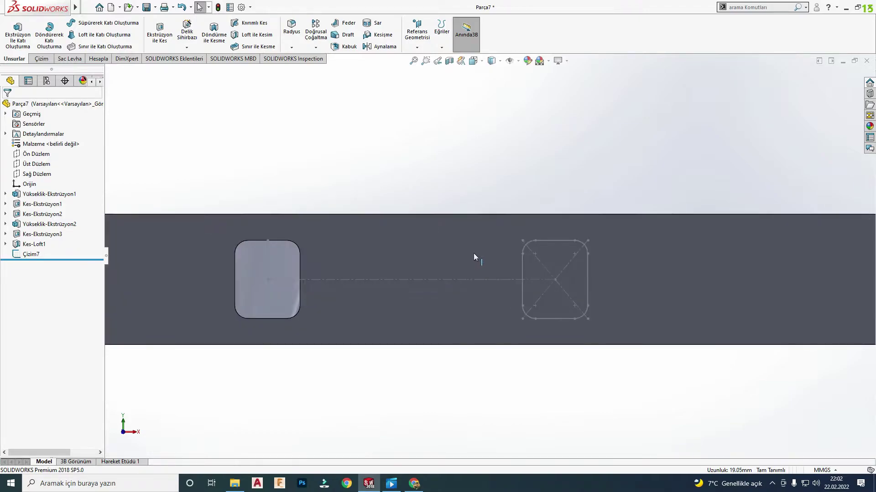
pyautogui.scroll(2, 475, 254)
pyautogui.moveTo(555, 258); pyautogui.dragTo(509, 299, button='middle')
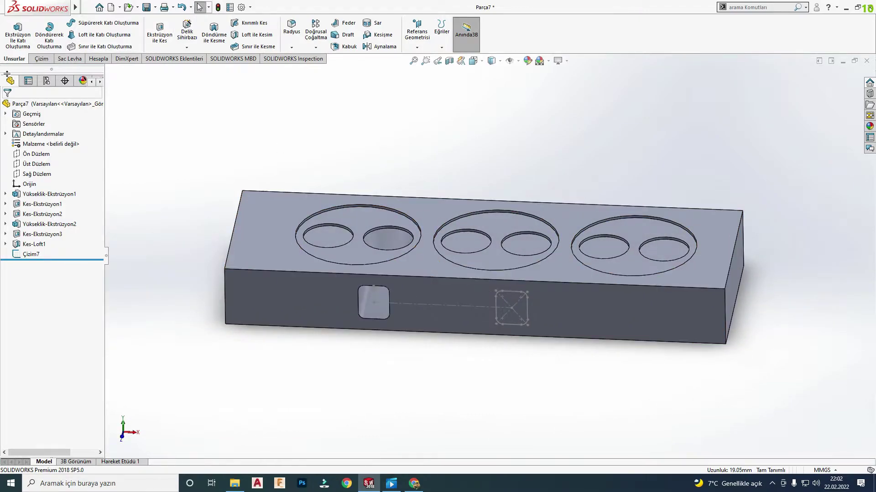
# - Loft-cut from the middle recess's right pocket face to the rounded-square Çizim7 profile
pyautogui.click(265, 34)
pyautogui.click(521, 244)
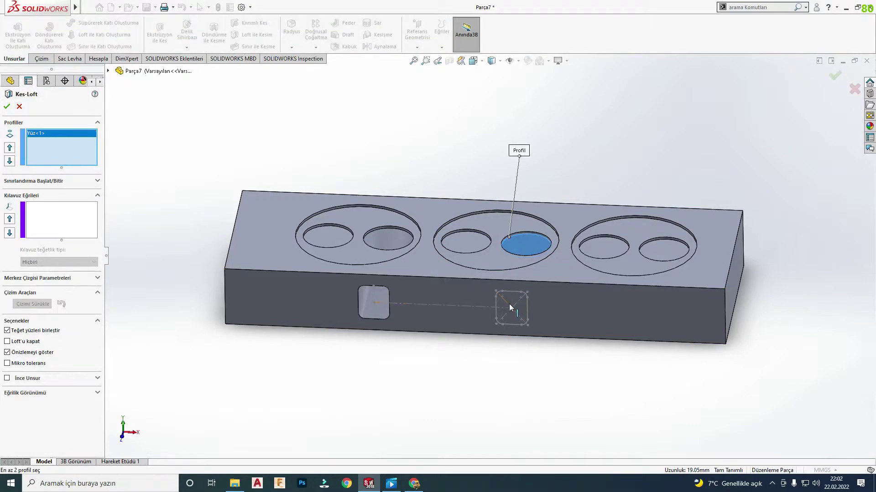
pyautogui.click(494, 306)
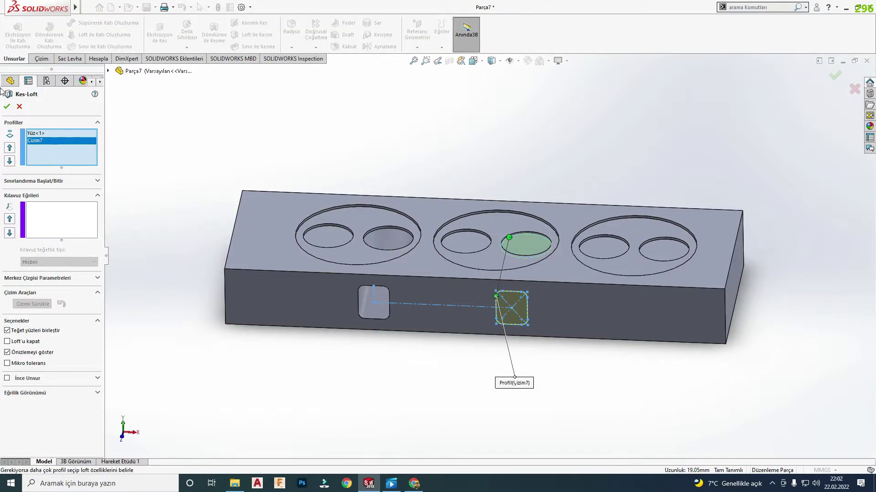
pyautogui.click(7, 106)
# - Rotate to the side openings and start a new sketch on the block's side face
pyautogui.scroll(3, 524, 234)
pyautogui.moveTo(539, 230)
pyautogui.mouseDown(button='middle')
pyautogui.moveTo(556, 209)
pyautogui.moveTo(560, 289)
pyautogui.mouseUp(button='middle')
pyautogui.scroll(-5, 567, 262)
pyautogui.scroll(2, 529, 270)
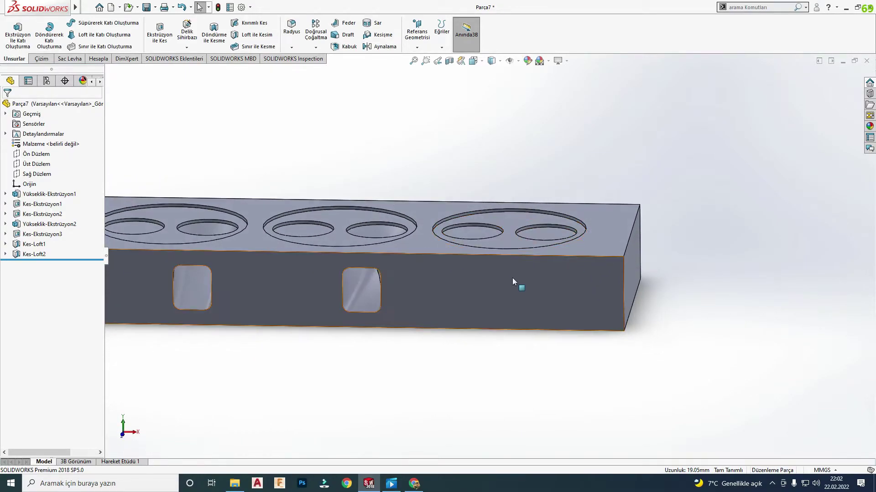
pyautogui.click(514, 283)
pyautogui.click(558, 251)
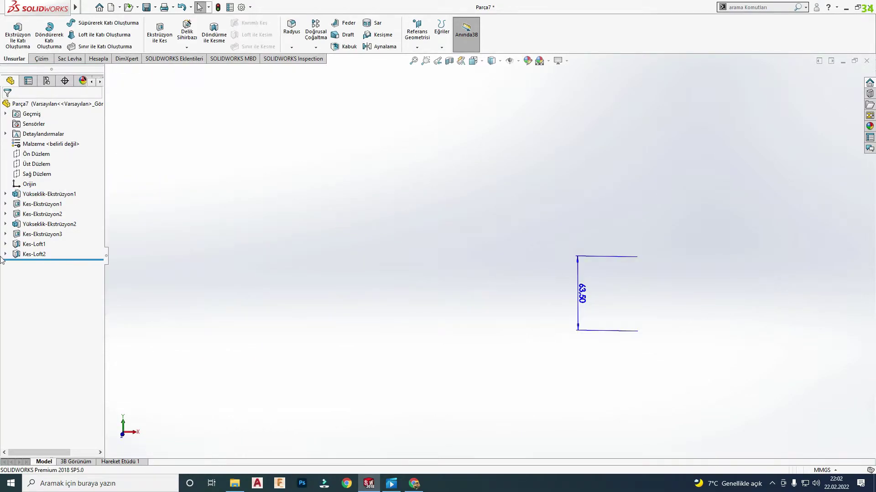
# - In sketch Çizim8 on the side face, draw a line from the right opening and make it construction
pyautogui.click(5, 134)
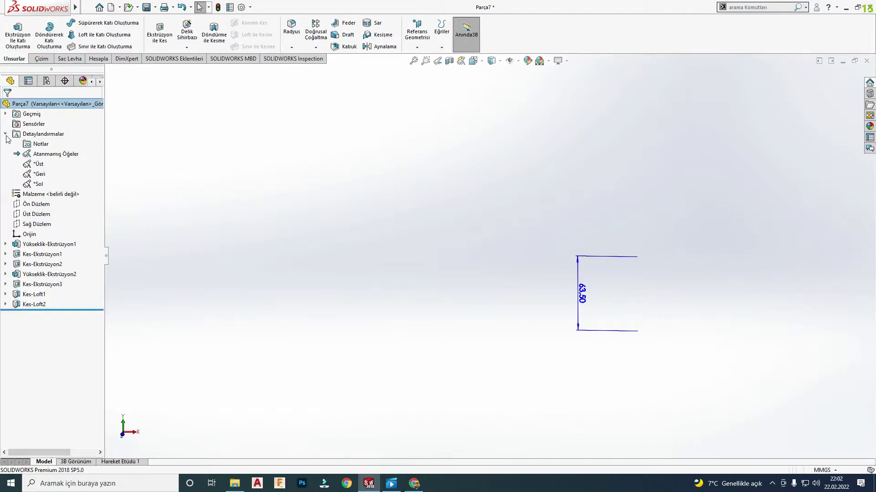
pyautogui.click(479, 301)
pyautogui.click(503, 290)
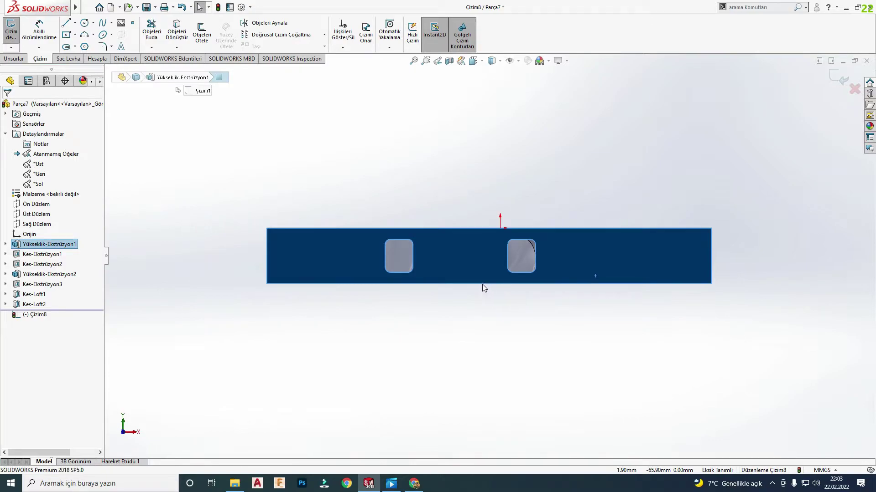
pyautogui.press('l')
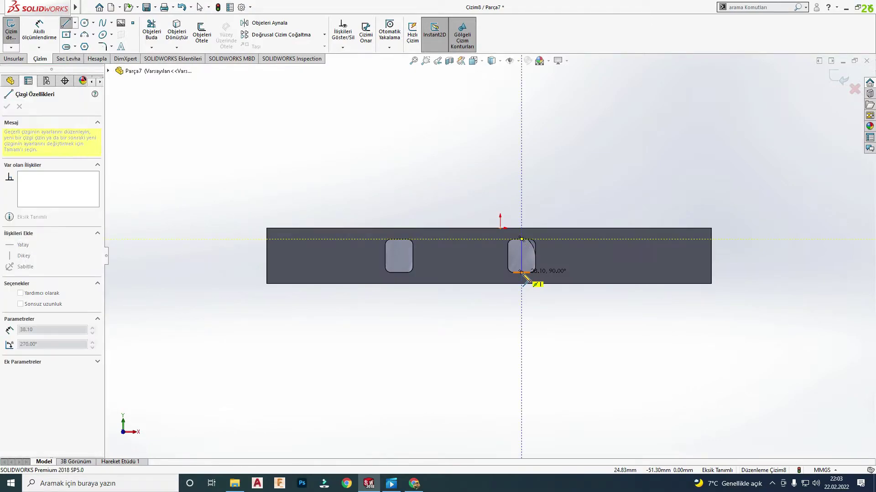
pyautogui.moveTo(522, 273)
pyautogui.mouseDown()
pyautogui.moveTo(521, 239)
pyautogui.moveTo(679, 257)
pyautogui.mouseUp()
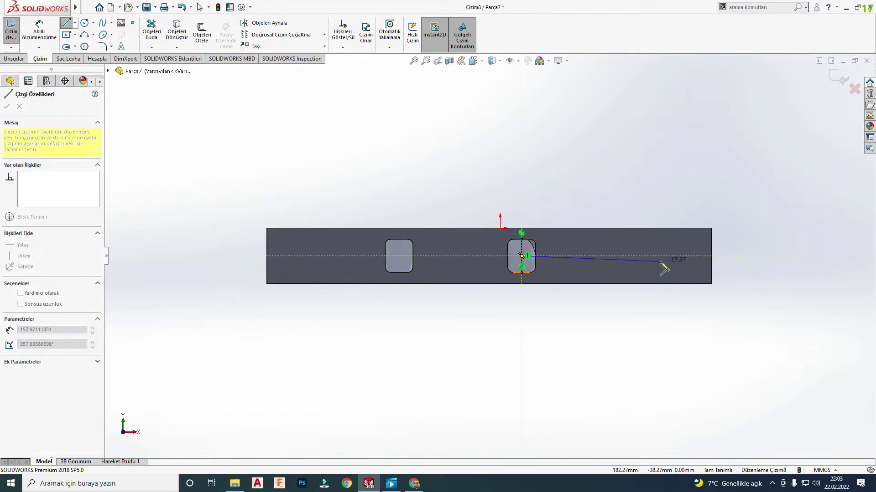
pyautogui.press('Escape')
pyautogui.moveTo(458, 179); pyautogui.dragTo(807, 365)
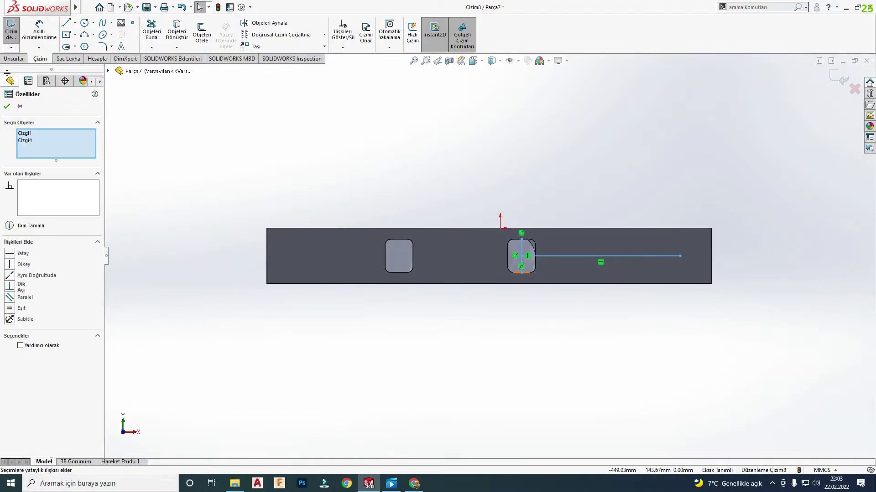
pyautogui.click(38, 346)
pyautogui.click(508, 362)
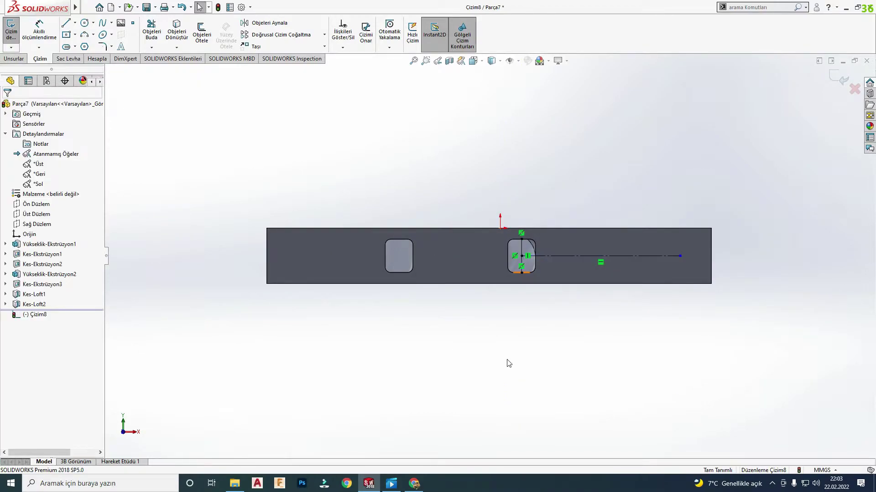
pyautogui.scroll(4, 524, 355)
pyautogui.press('d')
# - Dimension the construction line's length, correcting the entered 14 to 140 mm
pyautogui.click(561, 256)
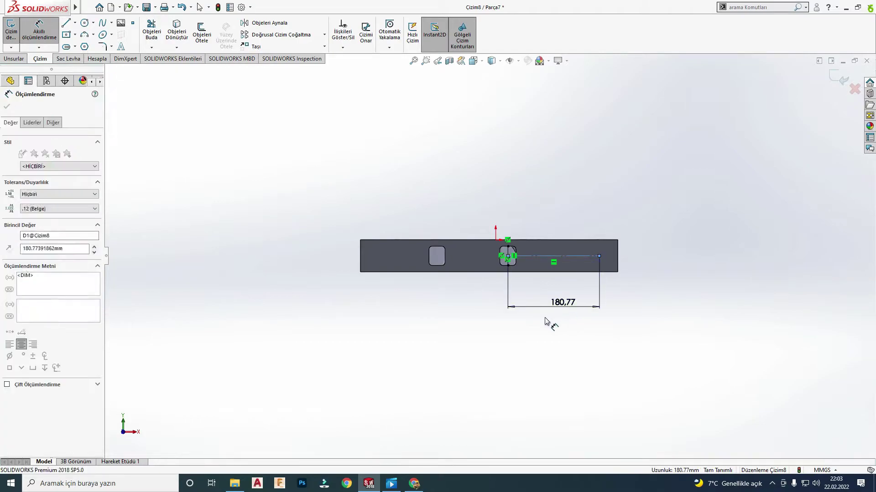
pyautogui.click(550, 322)
pyautogui.write('14')
pyautogui.press('Return')
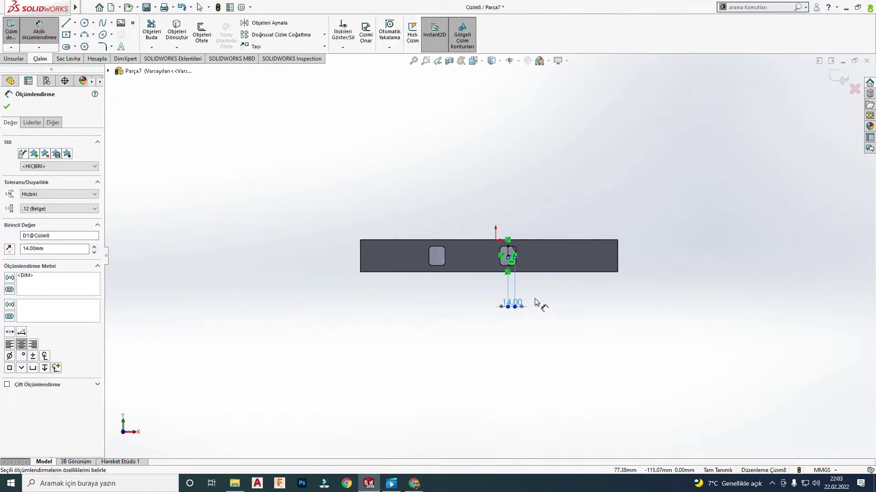
pyautogui.doubleClick(512, 302)
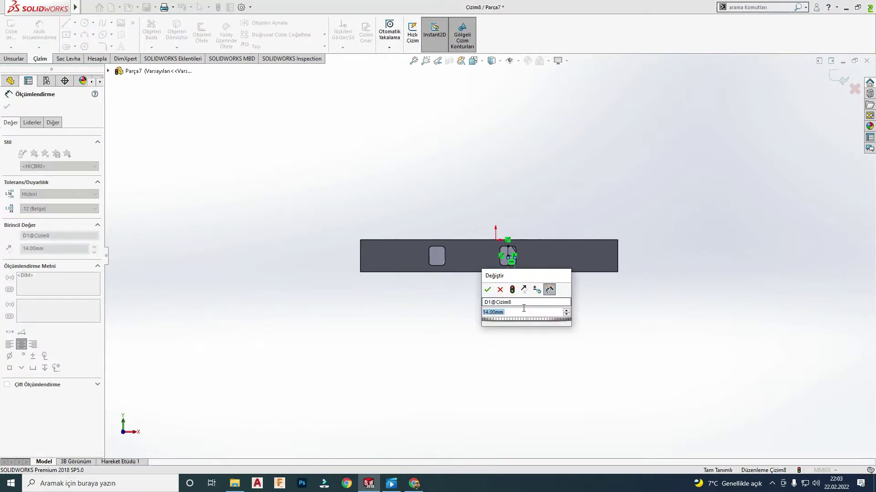
pyautogui.write('140')
pyautogui.press('Return')
pyautogui.press('Escape')
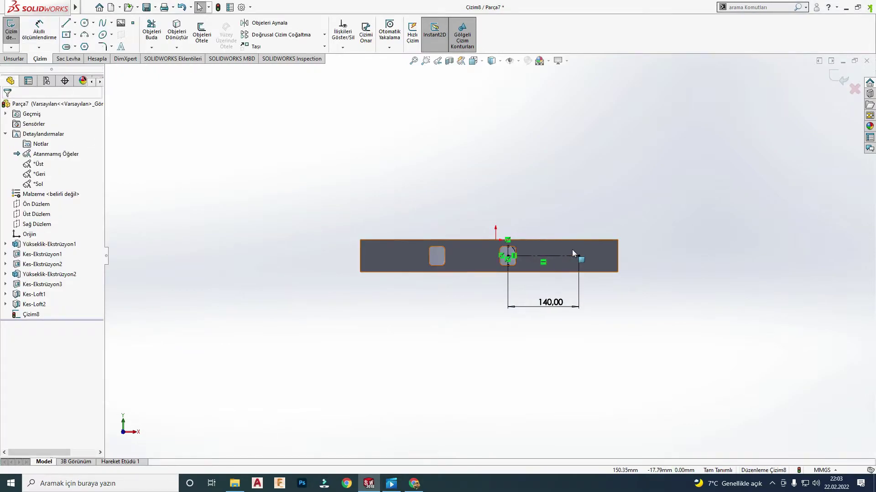
# - Draw a centre rectangle on the 140 line's end, dimensioned 31.75 wide by 38.10 high
pyautogui.click(66, 34)
pyautogui.scroll(-3, 639, 260)
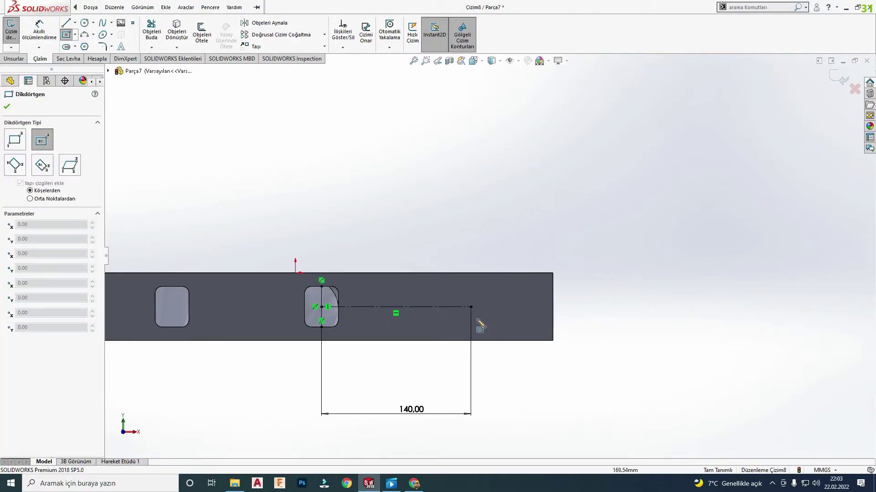
pyautogui.moveTo(470, 307); pyautogui.dragTo(496, 327)
pyautogui.moveTo(495, 348); pyautogui.dragTo(514, 270, button='right')
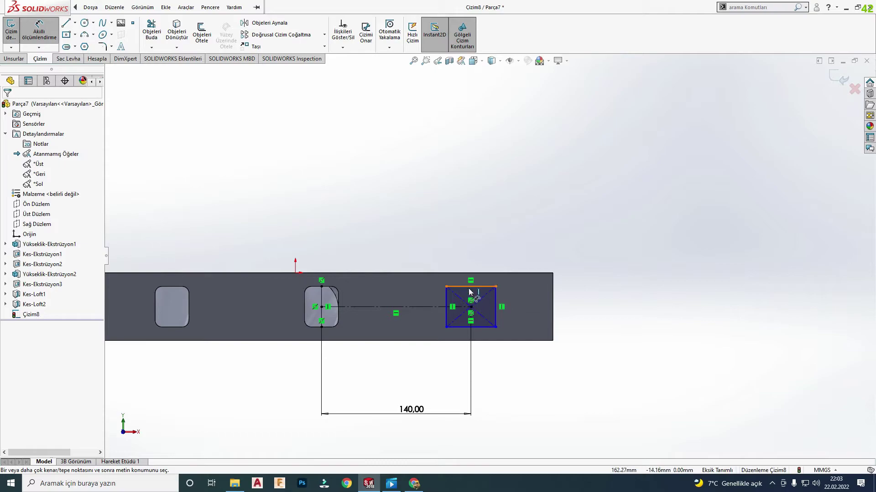
pyautogui.click(469, 288)
pyautogui.click(456, 210)
pyautogui.write('3')
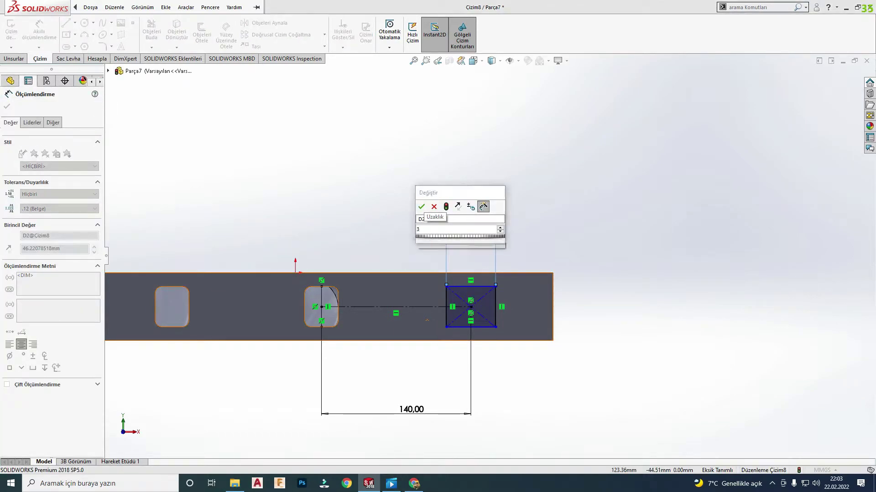
pyautogui.write('1.75')
pyautogui.press('Return')
pyautogui.click(488, 303)
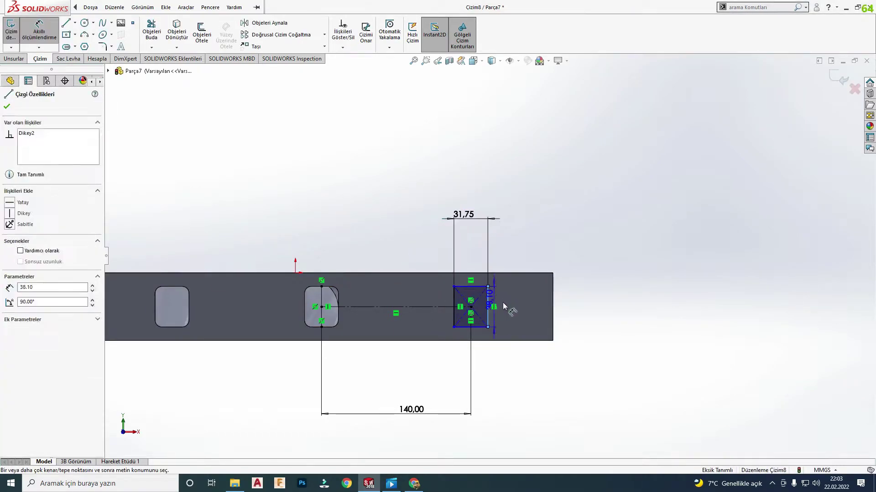
pyautogui.press('Return')
pyautogui.scroll(-3, 493, 285)
pyautogui.press('Escape')
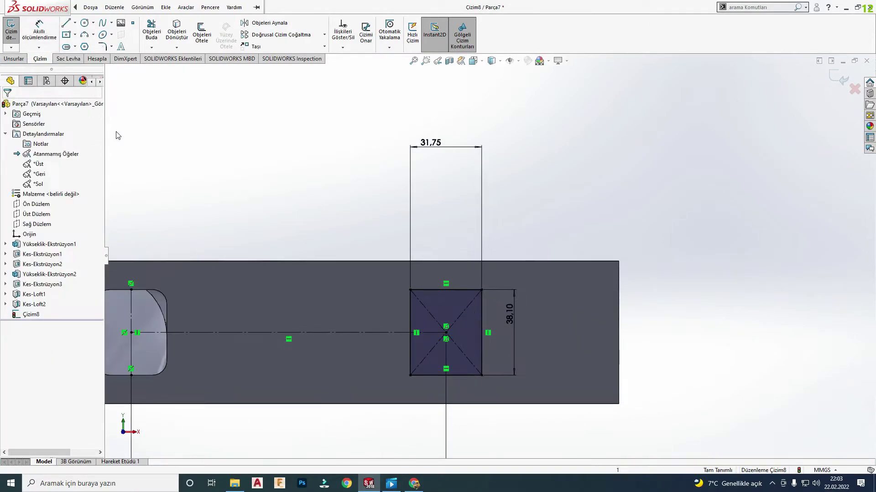
# - Round all four rectangle corners with 6.35 mm sketch fillets
pyautogui.click(105, 46)
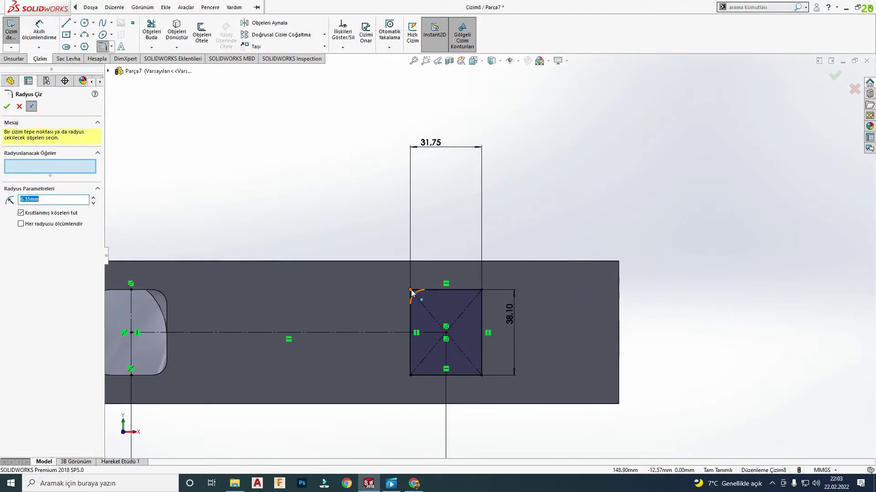
pyautogui.click(468, 290)
pyautogui.click(481, 290)
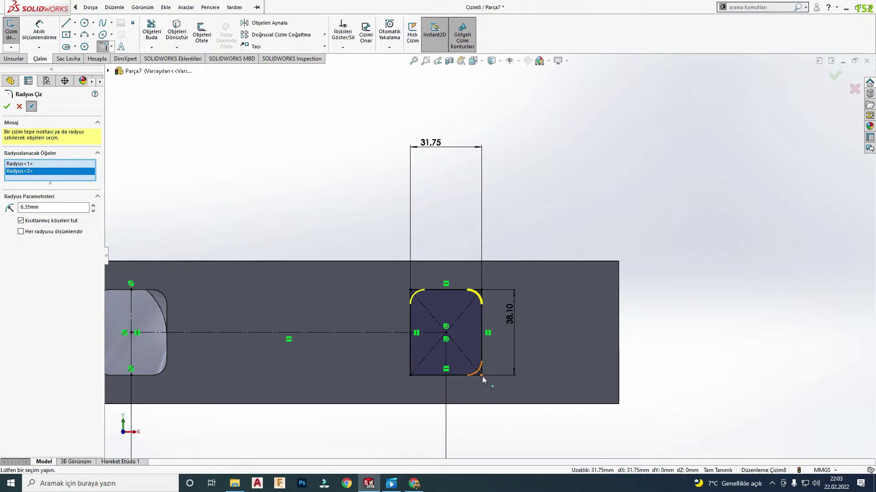
pyautogui.click(482, 376)
pyautogui.click(410, 377)
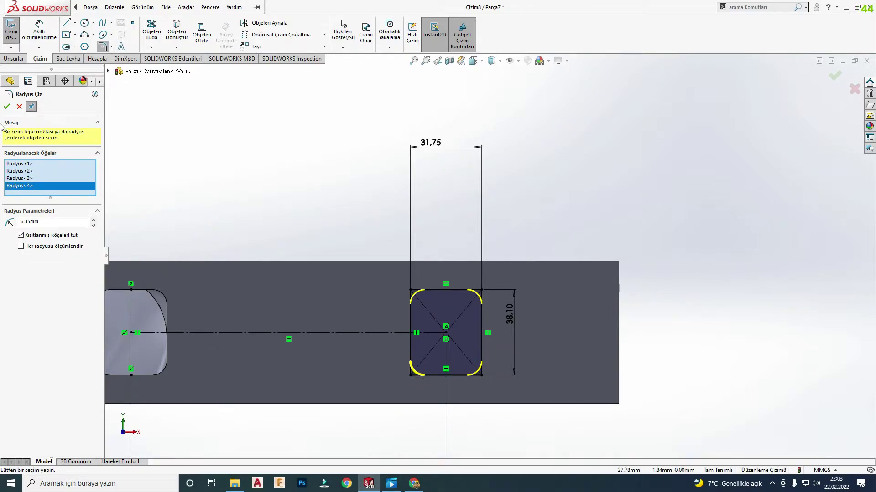
pyautogui.click(7, 107)
pyautogui.scroll(4, 364, 218)
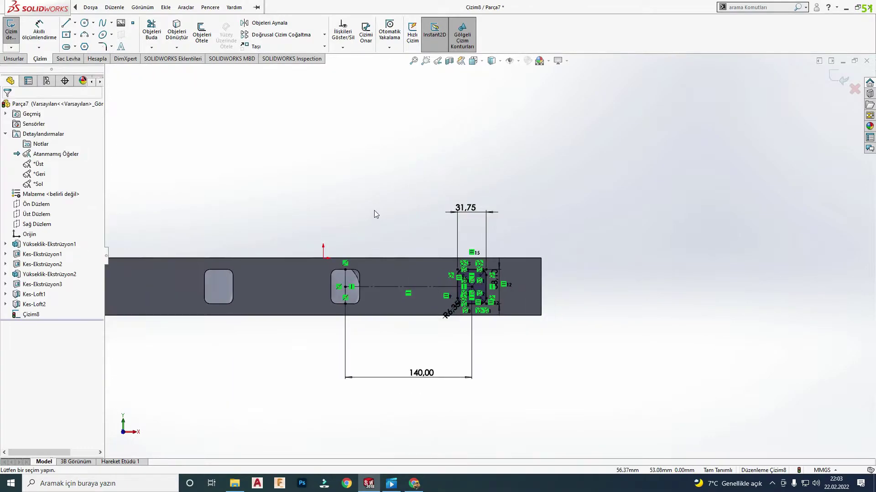
pyautogui.click(7, 59)
# - Loft-cut Kes-Loft3 from the rounded-square sketch to the right small circle face
pyautogui.click(159, 34)
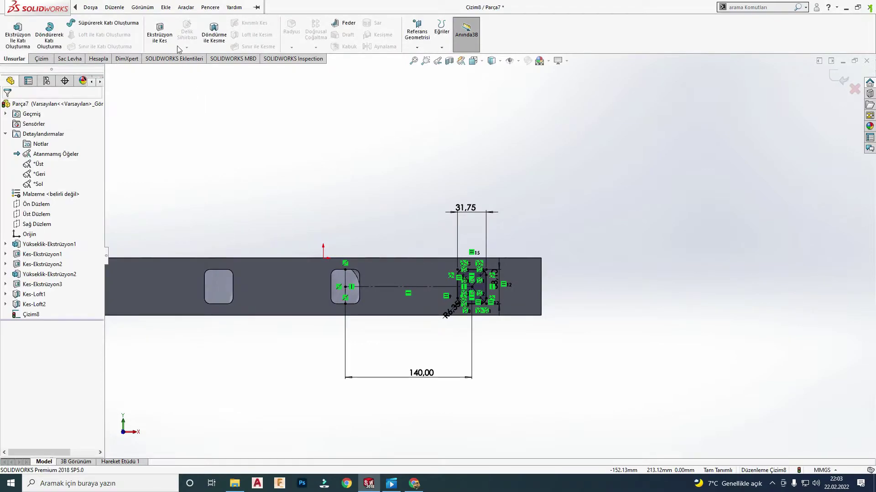
pyautogui.click(838, 78)
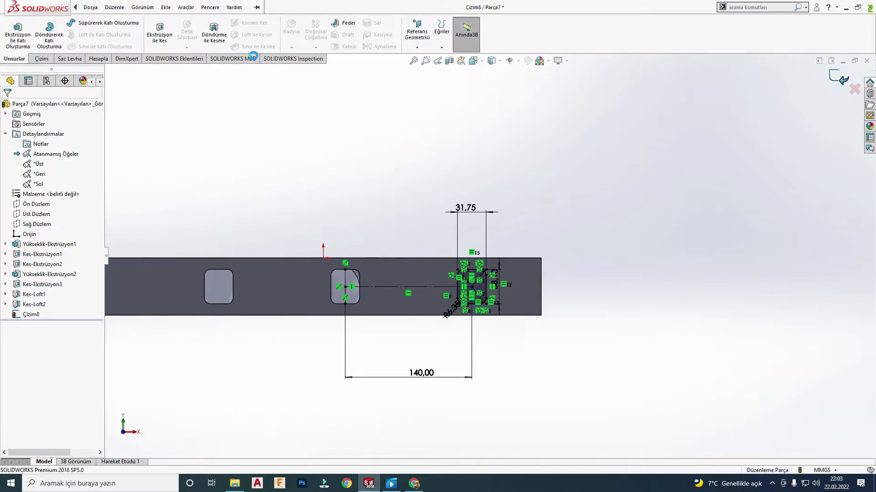
pyautogui.click(269, 37)
pyautogui.click(481, 270)
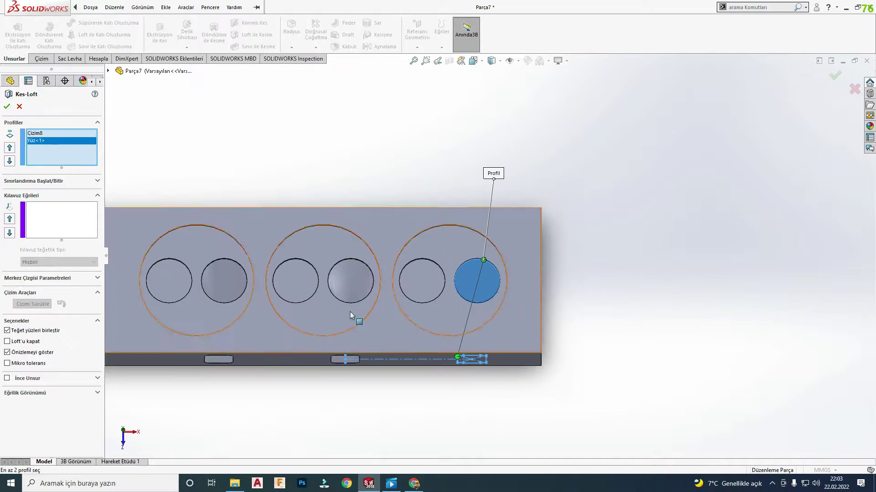
pyautogui.moveTo(351, 254); pyautogui.dragTo(451, 245, button='middle')
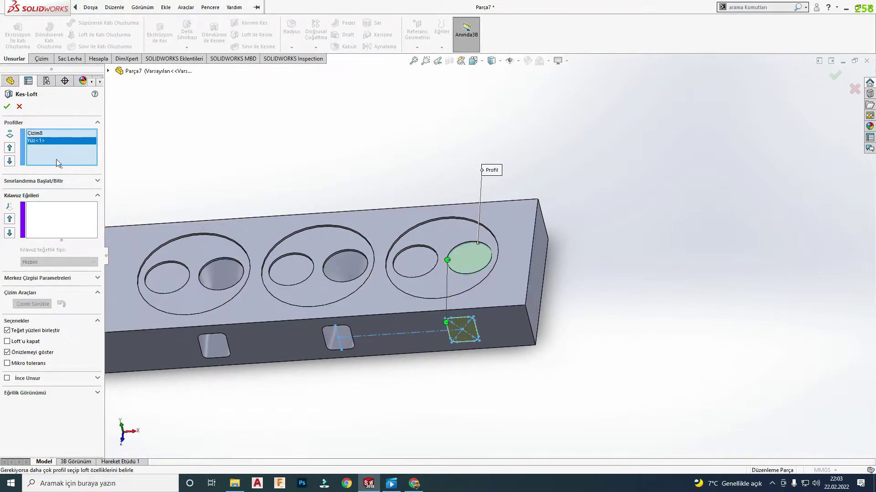
pyautogui.click(6, 106)
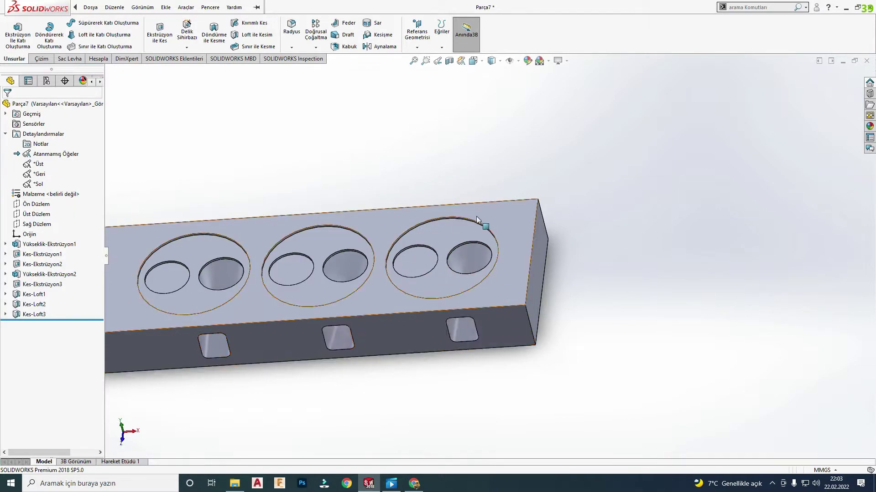
pyautogui.moveTo(367, 183)
pyautogui.mouseDown(button='middle')
pyautogui.moveTo(381, 187)
pyautogui.moveTo(295, 278)
pyautogui.moveTo(368, 321)
pyautogui.moveTo(493, 261)
pyautogui.moveTo(542, 284)
pyautogui.moveTo(514, 337)
pyautogui.moveTo(487, 292)
pyautogui.moveTo(538, 283)
pyautogui.moveTo(347, 265)
pyautogui.mouseUp(button='middle')
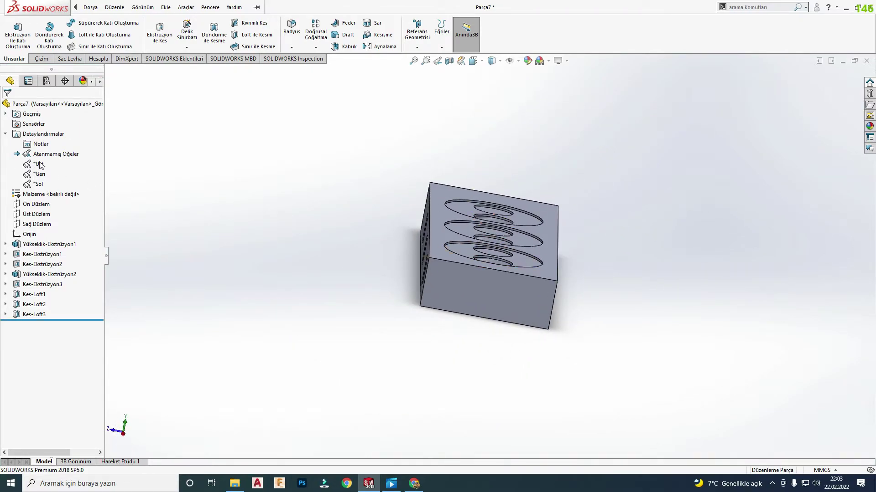
# - Return to the isometric view and start a Mirror with the feature tree shown
pyautogui.click(6, 134)
pyautogui.hotkey('ctrl', '7')
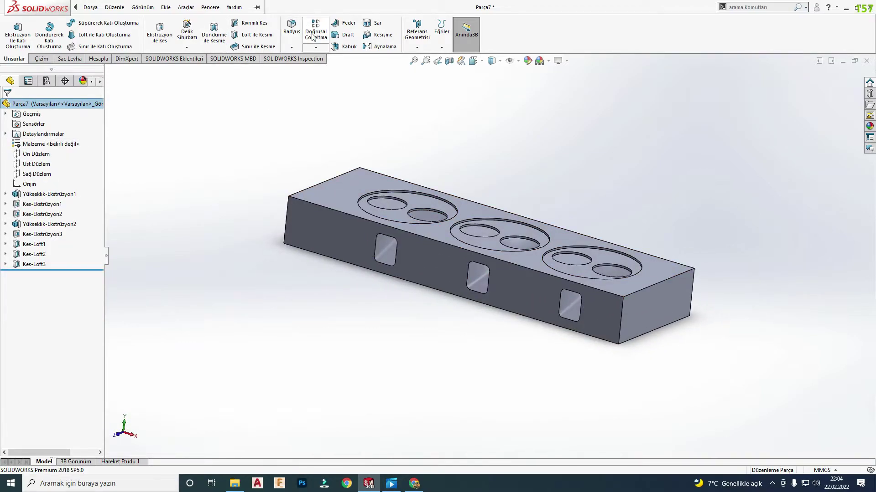
pyautogui.click(373, 46)
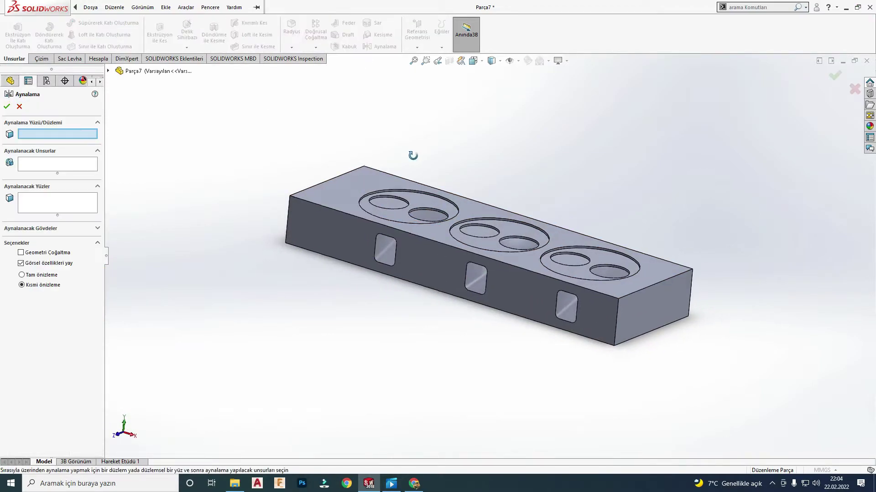
pyautogui.moveTo(410, 152)
pyautogui.mouseDown(button='middle')
pyautogui.moveTo(495, 275)
pyautogui.moveTo(469, 280)
pyautogui.moveTo(493, 327)
pyautogui.moveTo(423, 321)
pyautogui.mouseUp(button='middle')
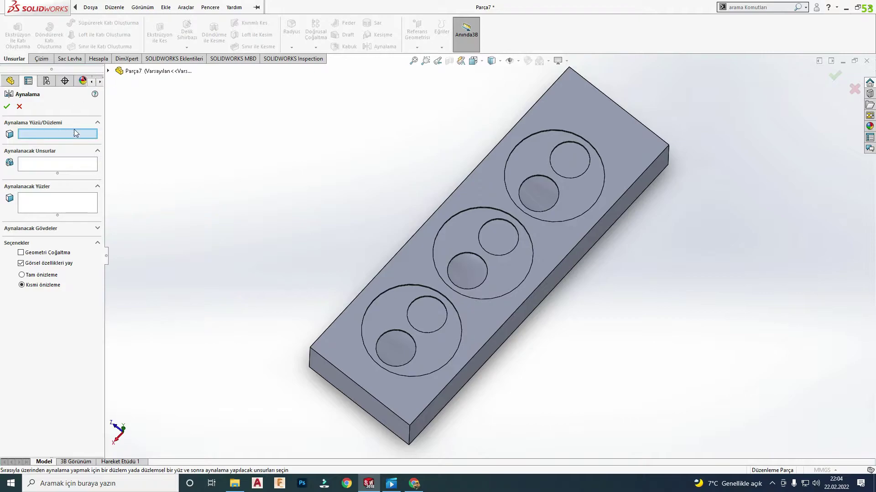
pyautogui.click(61, 164)
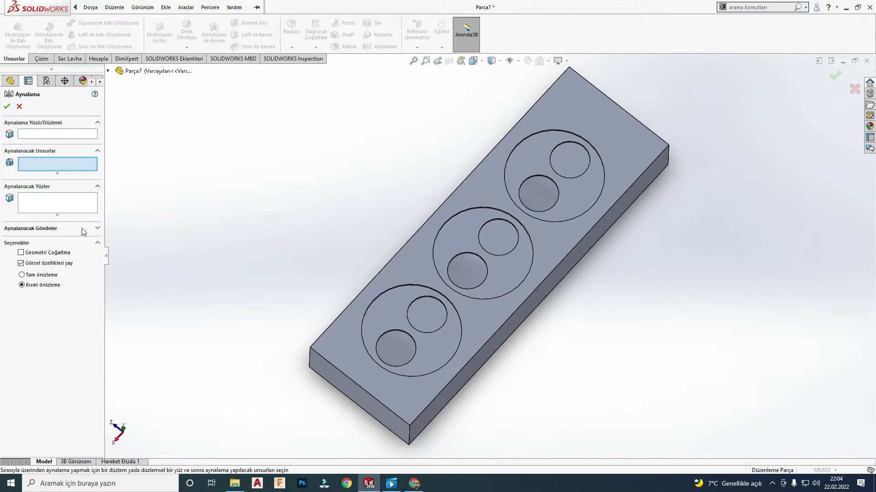
pyautogui.click(108, 71)
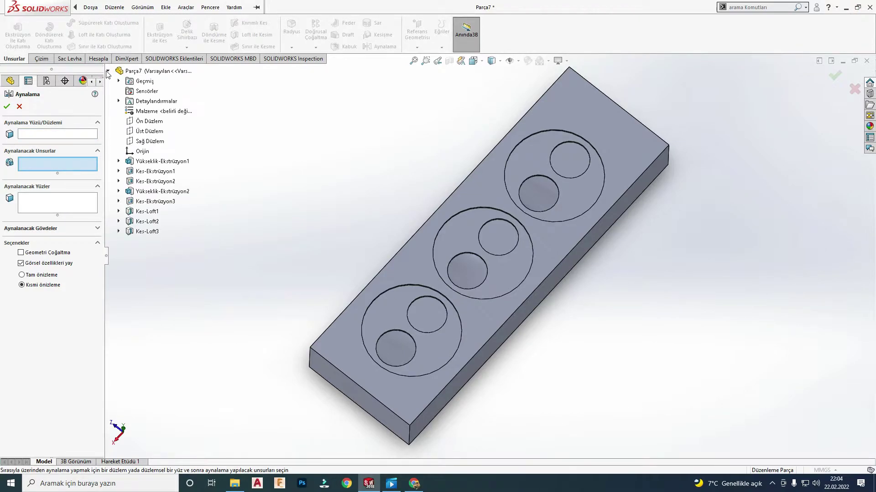
# - Mirror Kes-Loft1, Kes-Loft2 and Kes-Loft3 as geometry across the Front Plane, then cancel
pyautogui.click(27, 257)
pyautogui.click(131, 213)
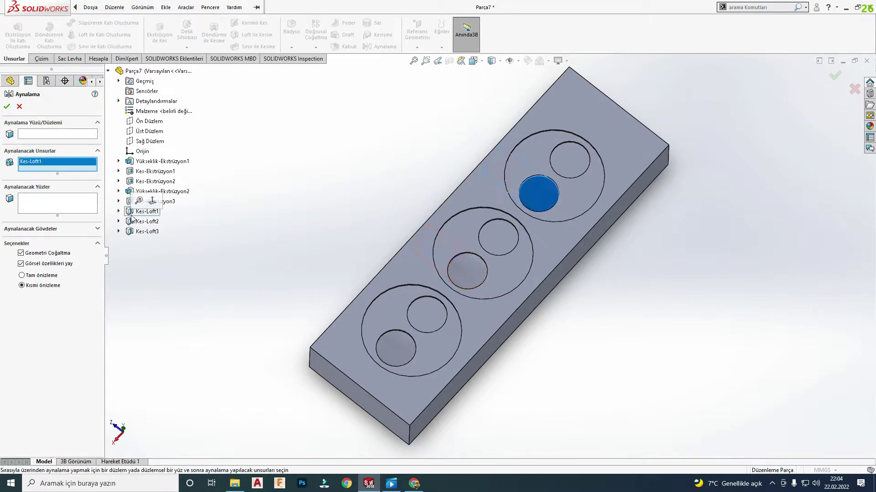
pyautogui.click(135, 222)
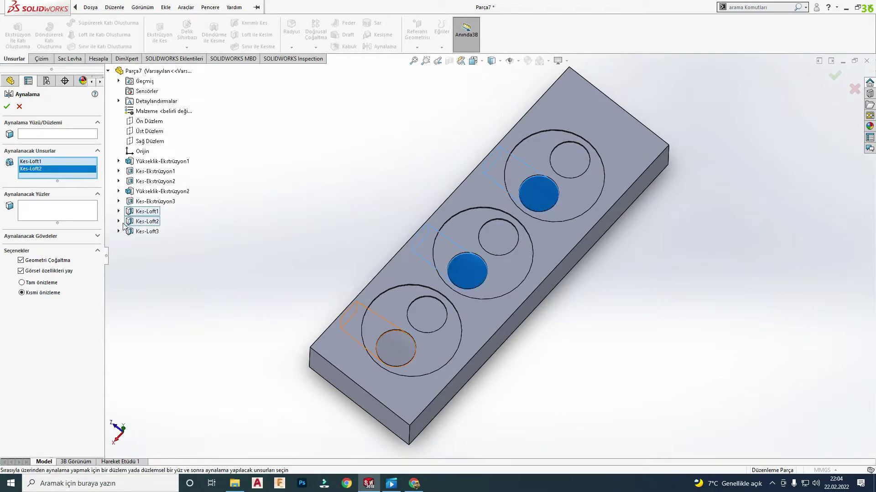
pyautogui.click(146, 231)
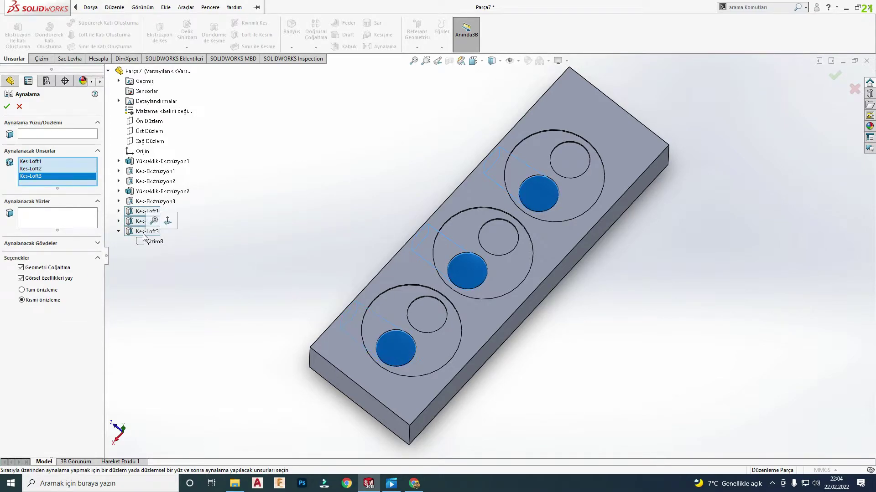
pyautogui.click(146, 122)
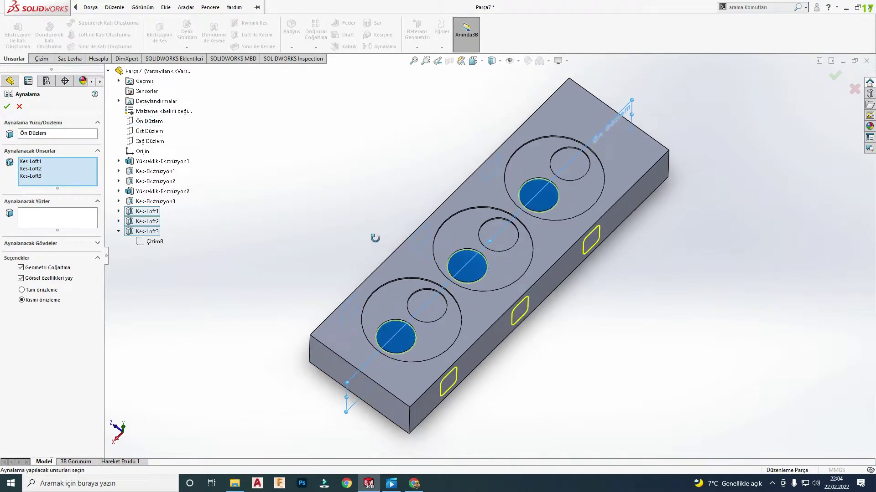
pyautogui.press('Escape')
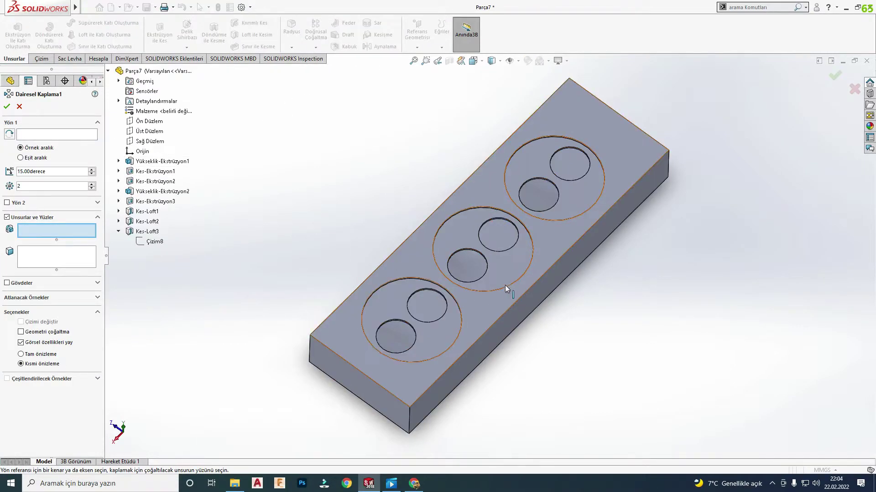
# - Use the large circle edge as pattern axis, add Kes-Loft2, and space copies equally over 360°
pyautogui.click(37, 133)
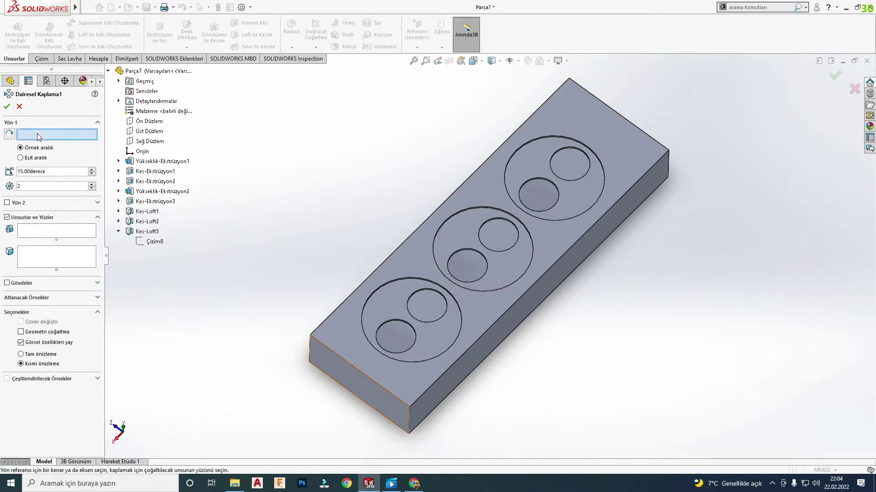
pyautogui.click(524, 274)
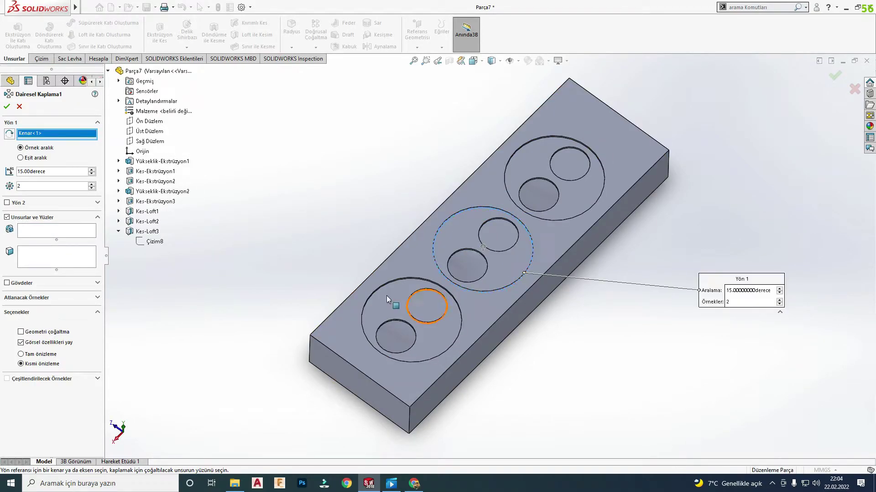
pyautogui.click(56, 230)
pyautogui.moveTo(415, 363)
pyautogui.mouseDown(button='middle')
pyautogui.moveTo(204, 272)
pyautogui.moveTo(298, 281)
pyautogui.moveTo(274, 265)
pyautogui.mouseUp(button='middle')
pyautogui.click(147, 232)
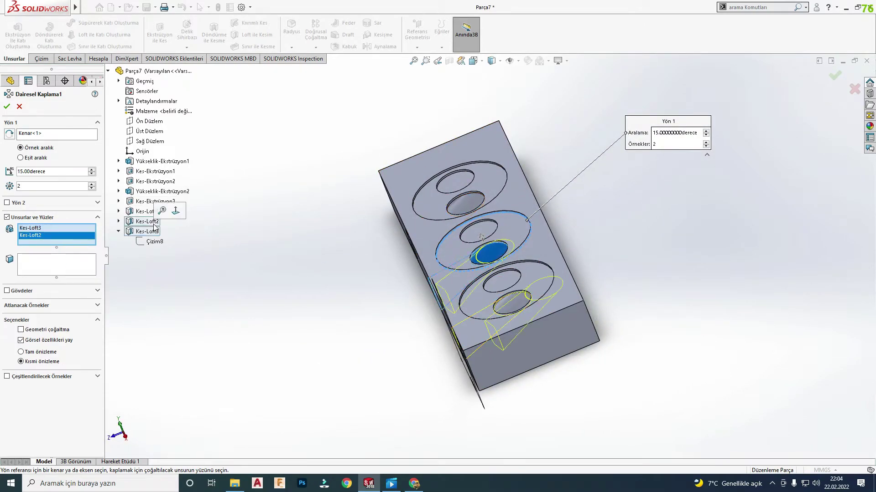
pyautogui.click(20, 158)
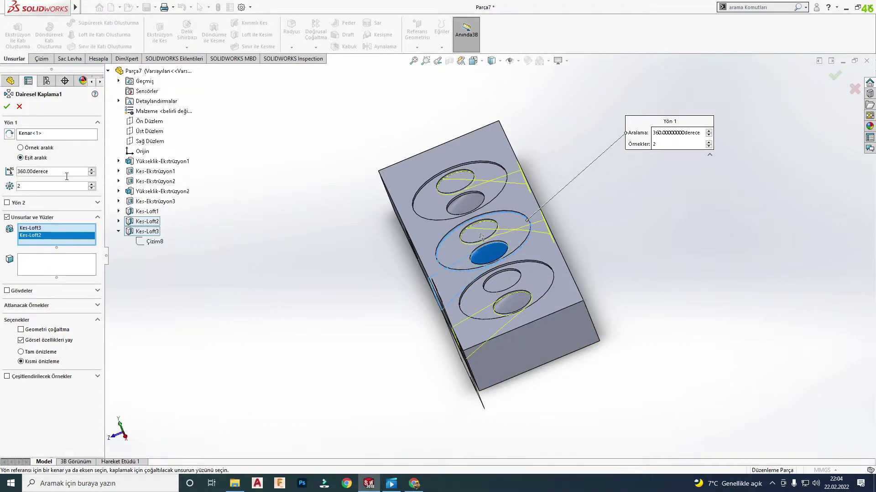
pyautogui.moveTo(368, 211); pyautogui.dragTo(456, 252, button='middle')
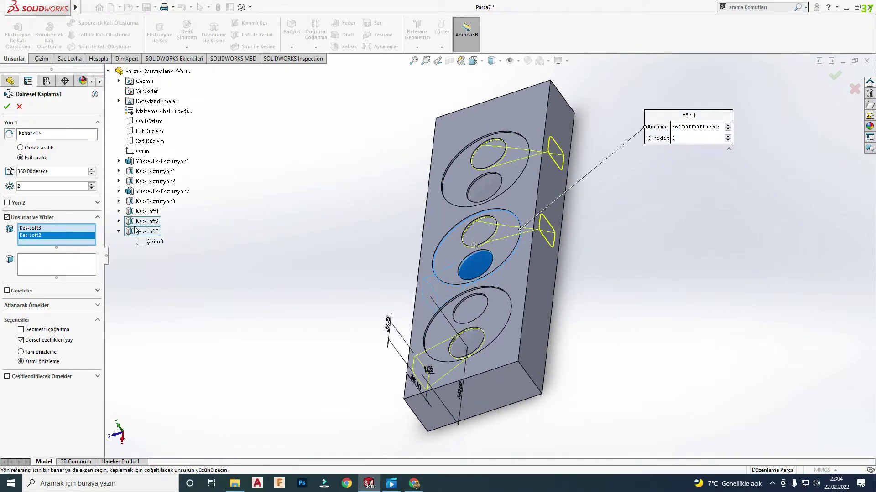
pyautogui.scroll(1, 9, 190)
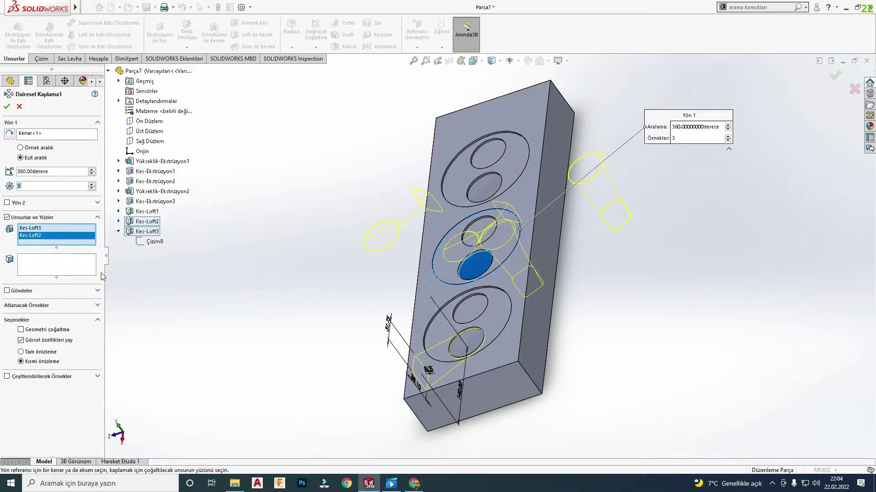
pyautogui.moveTo(338, 226)
pyautogui.mouseDown(button='middle')
pyautogui.moveTo(469, 356)
pyautogui.moveTo(451, 342)
pyautogui.mouseUp(button='middle')
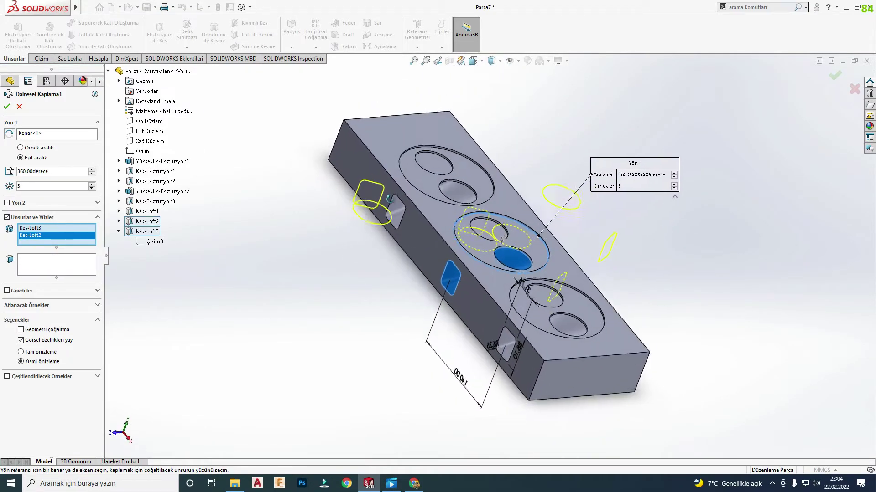
# - Delete the pattern's axis edge, test another edge, and add the blue lofted cut
pyautogui.rightClick(50, 237)
pyautogui.click(53, 137)
pyautogui.rightClick(53, 137)
pyautogui.click(68, 155)
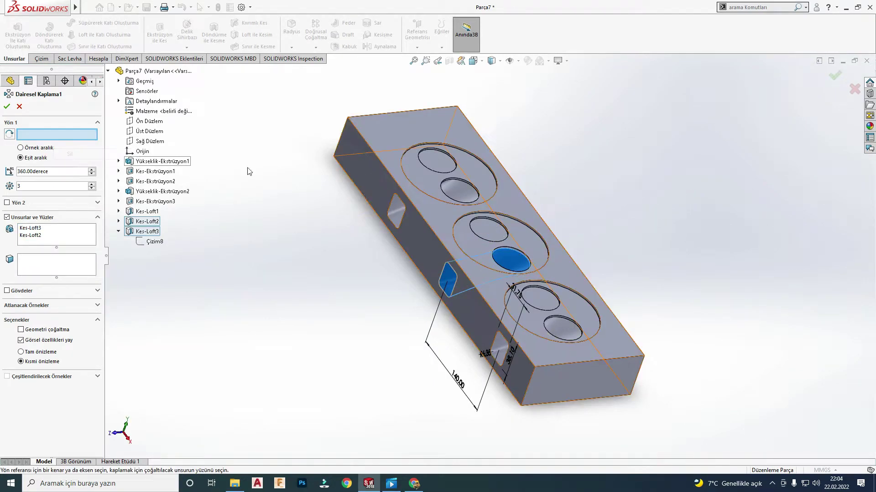
pyautogui.click(539, 238)
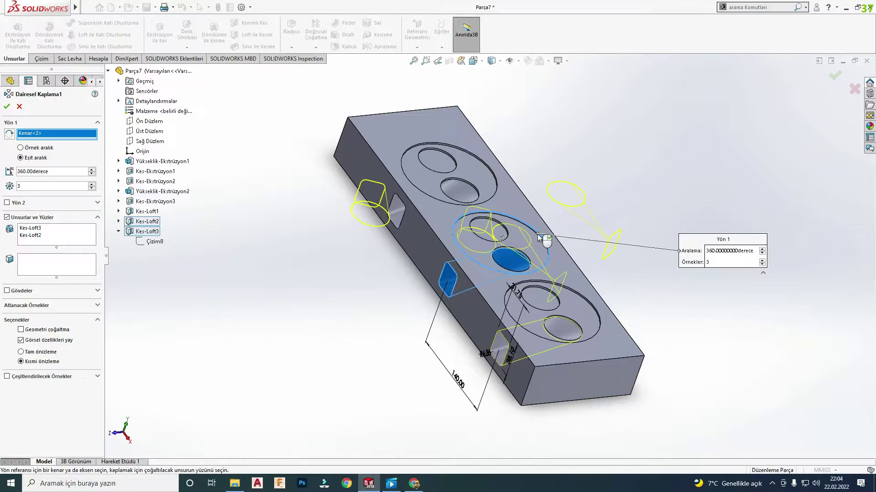
pyautogui.moveTo(528, 242); pyautogui.dragTo(540, 255, button='middle')
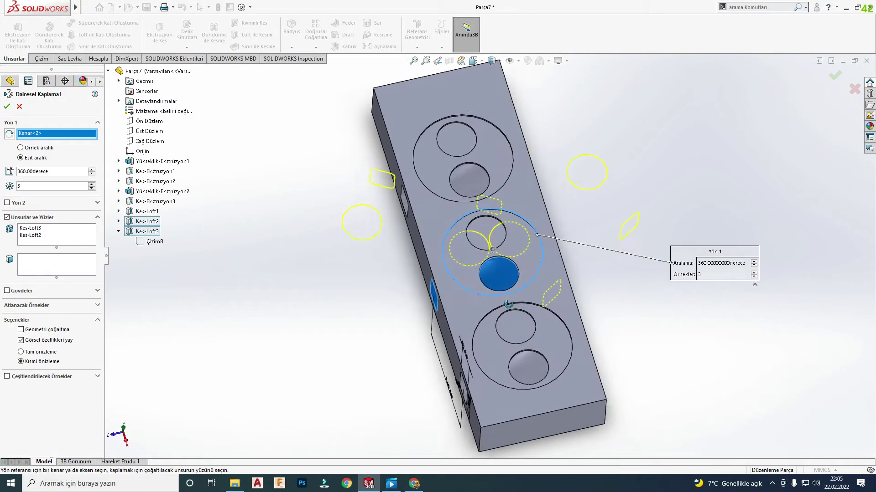
pyautogui.click(541, 243)
pyautogui.scroll(-5, 540, 243)
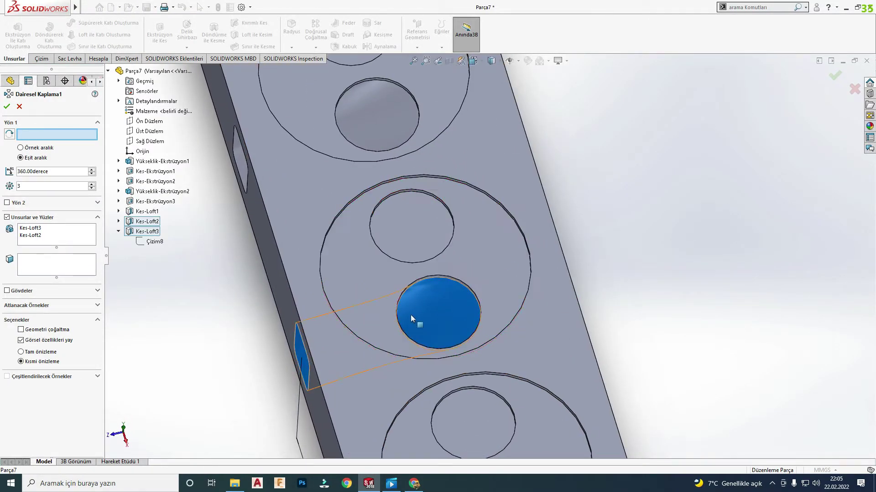
pyautogui.click(411, 315)
# - Reset the pattern with the circular edge as axis, Kes-Loft1–3 as features, and 180°
pyautogui.rightClick(61, 250)
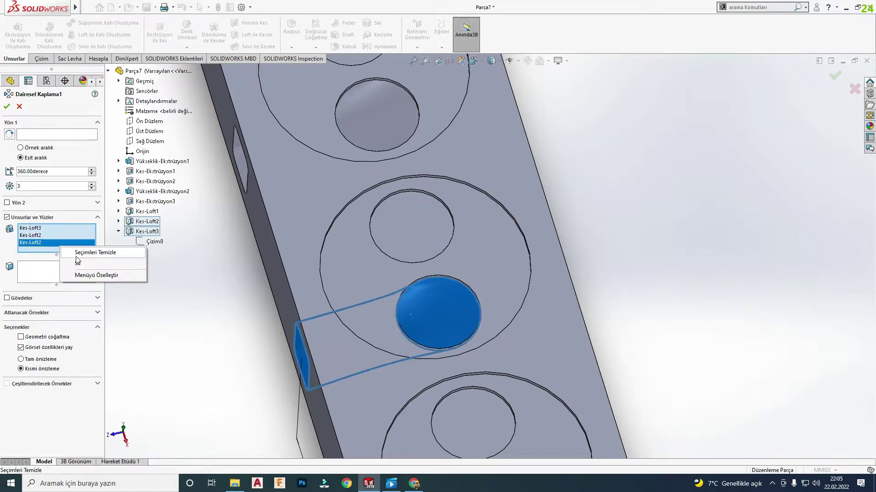
pyautogui.click(82, 252)
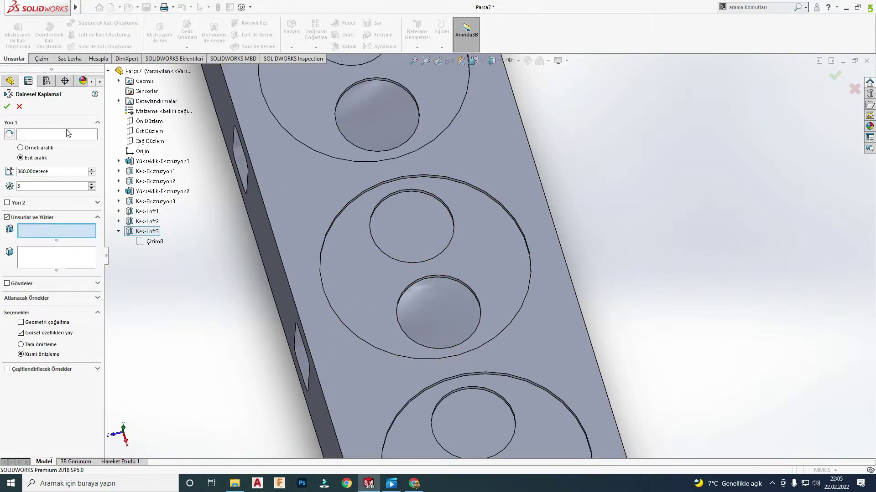
pyautogui.click(68, 133)
pyautogui.click(509, 210)
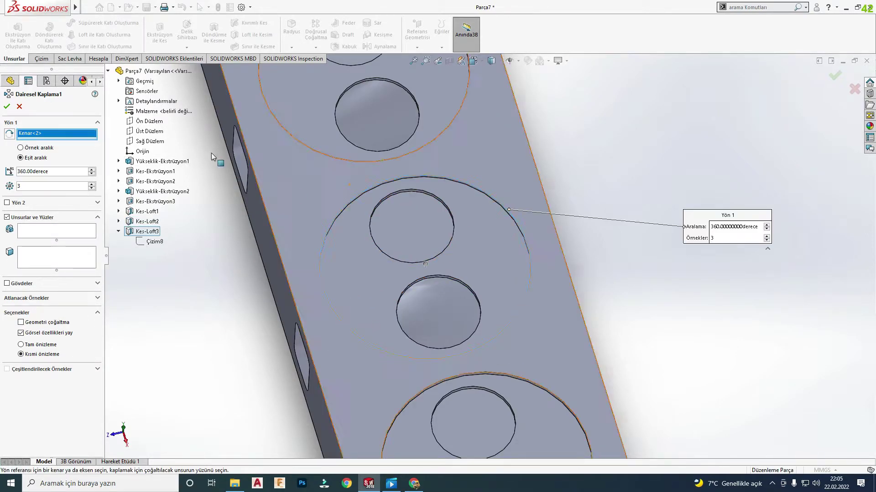
pyautogui.click(147, 232)
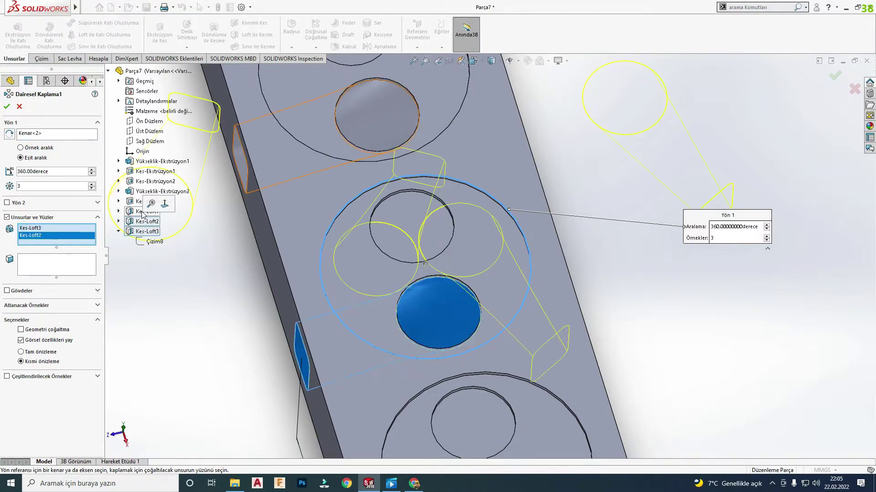
pyautogui.click(146, 212)
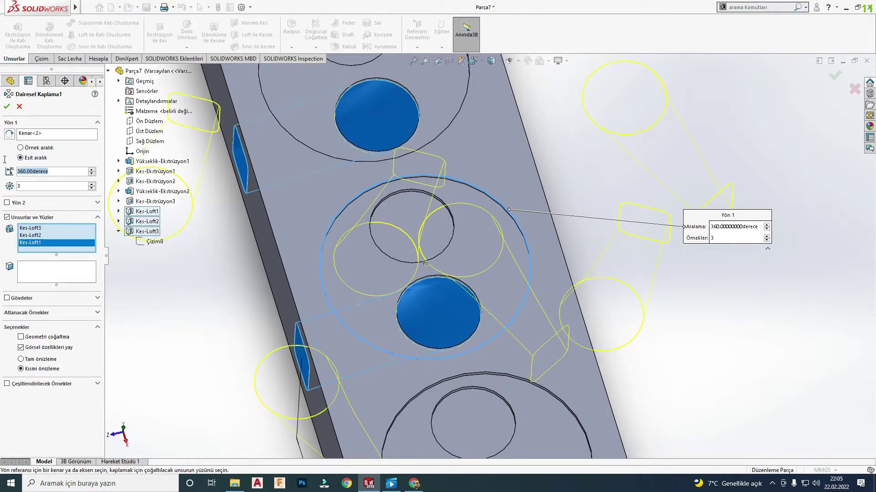
pyautogui.write('180')
pyautogui.press('Return')
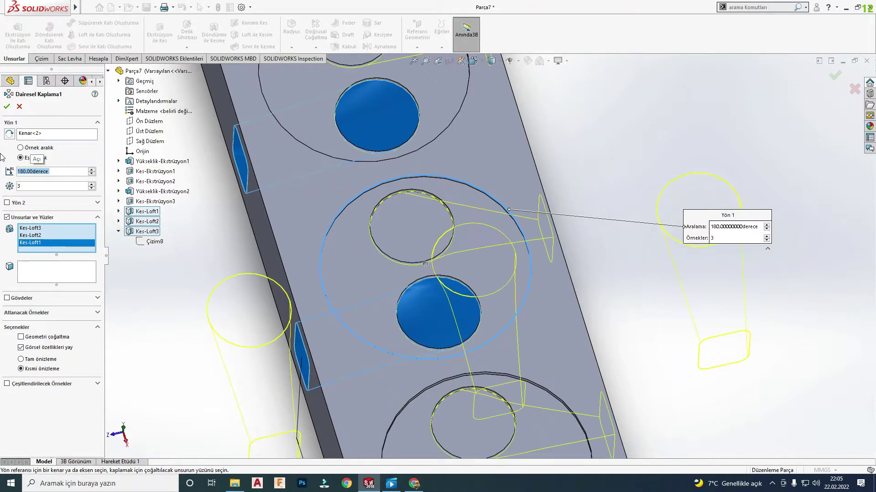
# - Accept the circular pattern, then cancel it after the rebuild error
pyautogui.scroll(5, 252, 198)
pyautogui.moveTo(253, 197)
pyautogui.mouseDown(button='middle')
pyautogui.moveTo(354, 154)
pyautogui.moveTo(337, 163)
pyautogui.mouseUp(button='middle')
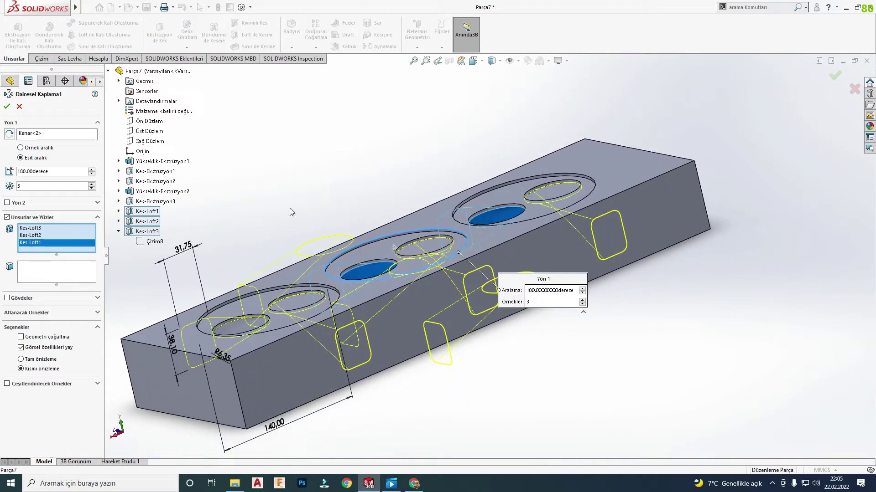
pyautogui.click(6, 109)
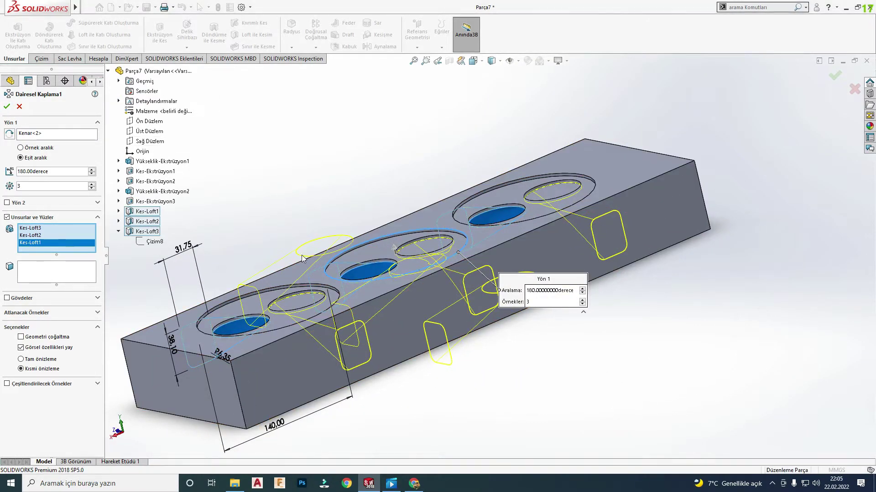
pyautogui.press('Escape')
pyautogui.moveTo(381, 303)
pyautogui.mouseDown(button='middle')
pyautogui.moveTo(385, 319)
pyautogui.moveTo(399, 267)
pyautogui.moveTo(377, 315)
pyautogui.mouseUp(button='middle')
pyautogui.scroll(-3, 385, 319)
# - Start a circular pattern around the middle recess's large edge with Kes-Loft3, Kes-Loft2 and Kes-Loft1
pyautogui.scroll(3, 385, 205)
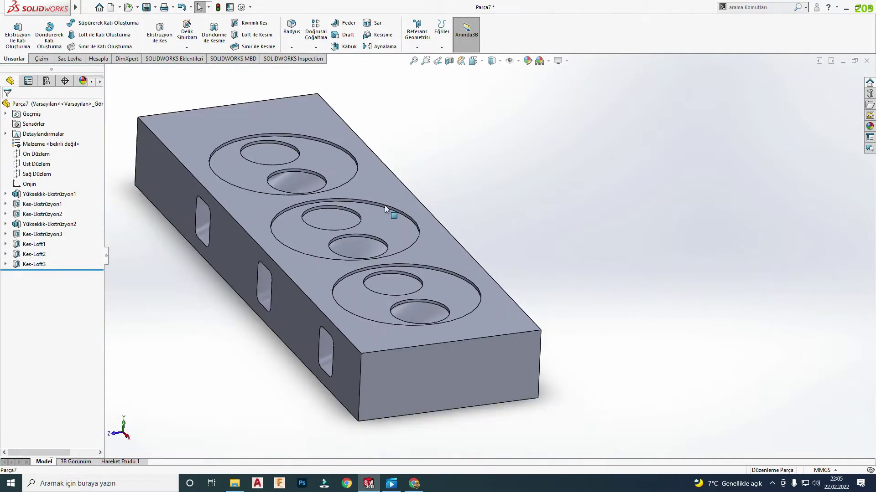
pyautogui.scroll(-3, 409, 234)
pyautogui.click(433, 232)
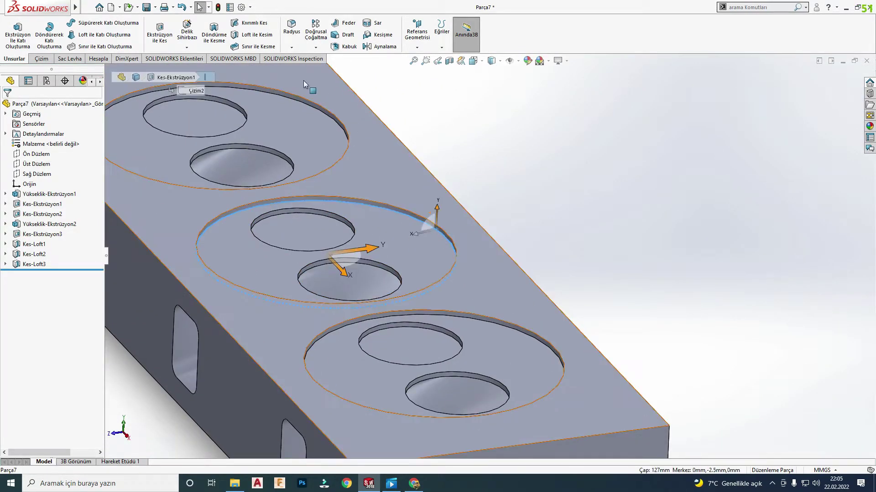
pyautogui.click(316, 48)
pyautogui.click(333, 69)
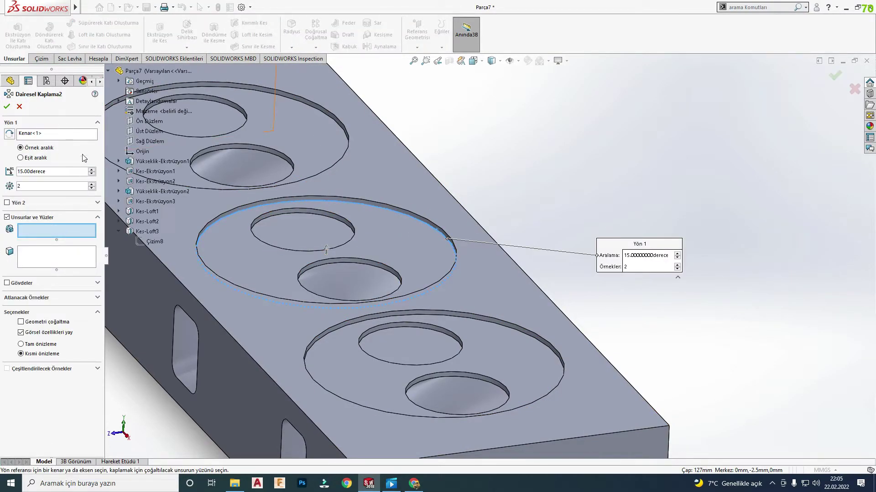
pyautogui.click(146, 231)
pyautogui.click(145, 222)
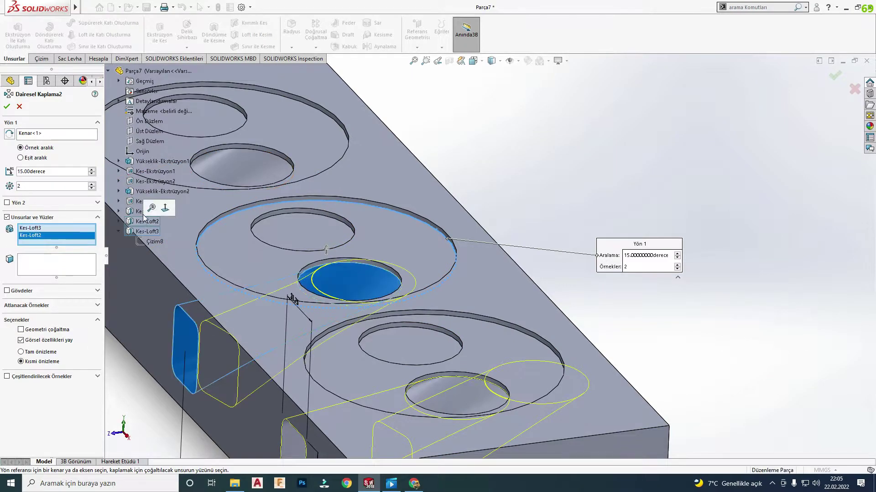
pyautogui.click(141, 211)
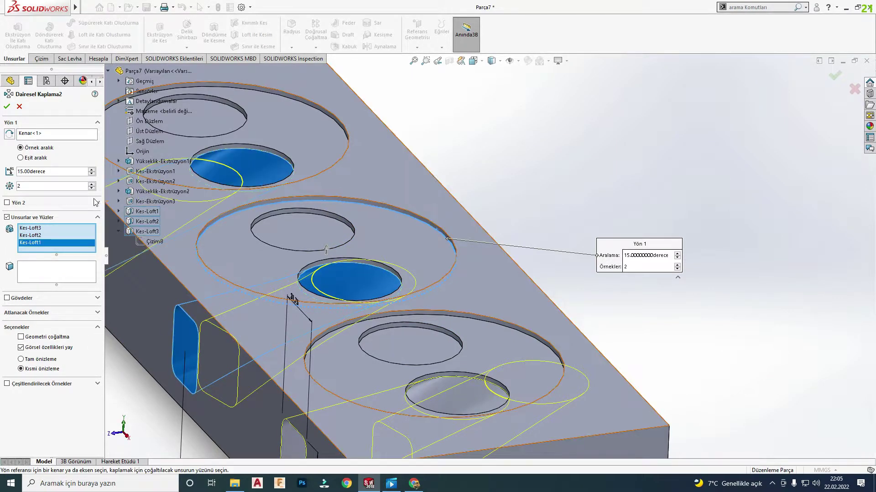
pyautogui.press('f')
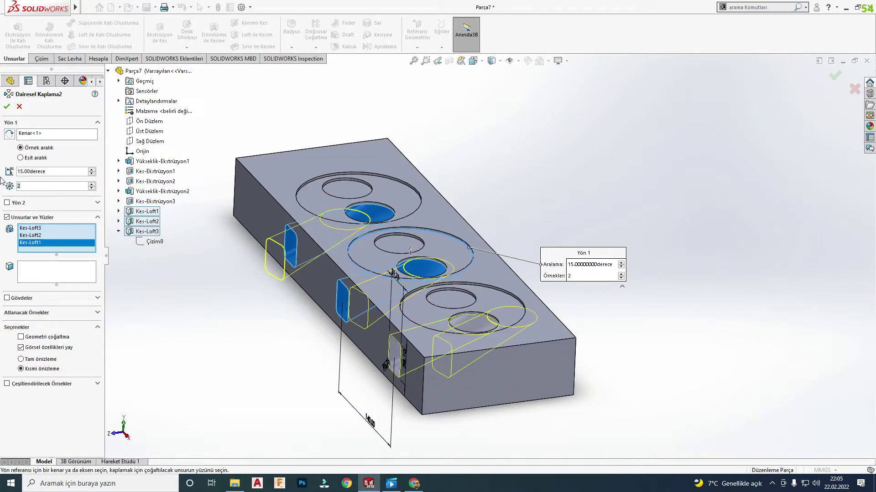
# - Space 3 instances equally over 180° and turn geometry pattern on
pyautogui.scroll(1, 2, 180)
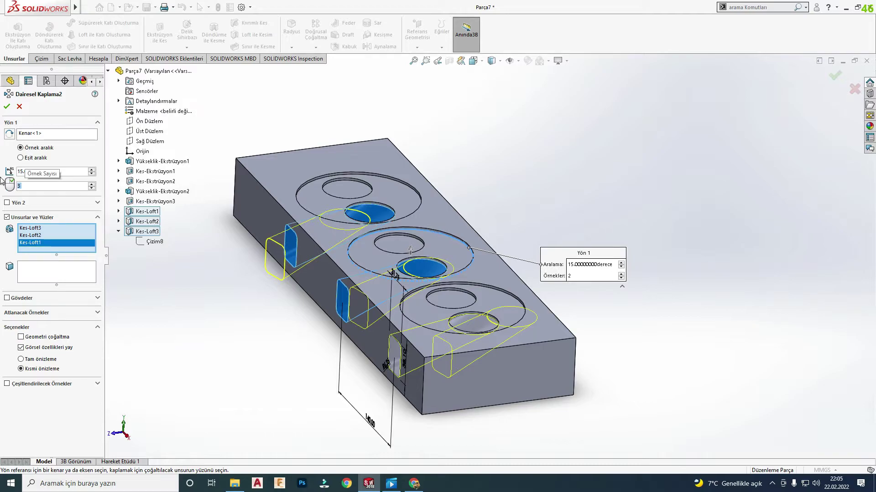
pyautogui.click(20, 158)
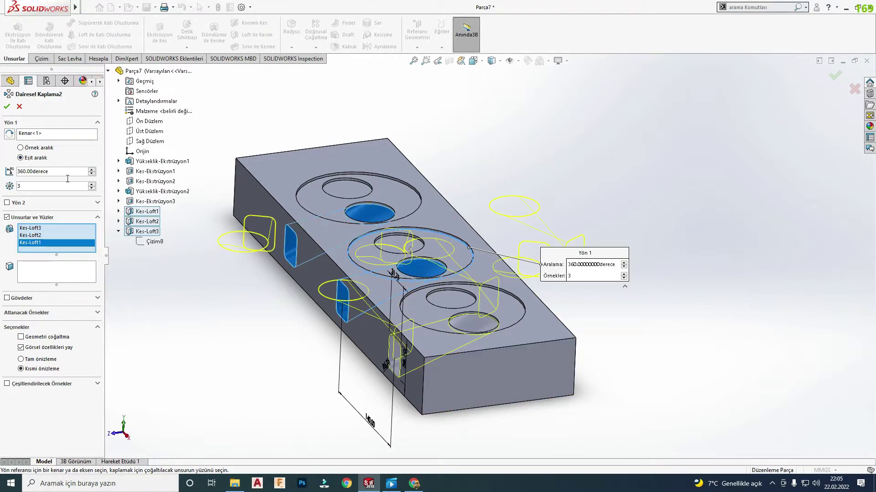
pyautogui.write('180')
pyautogui.press('Return')
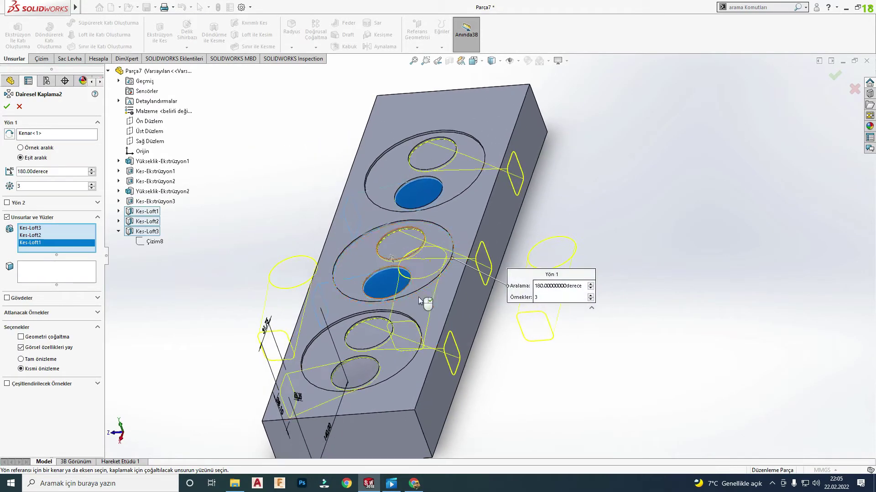
pyautogui.click(11, 303)
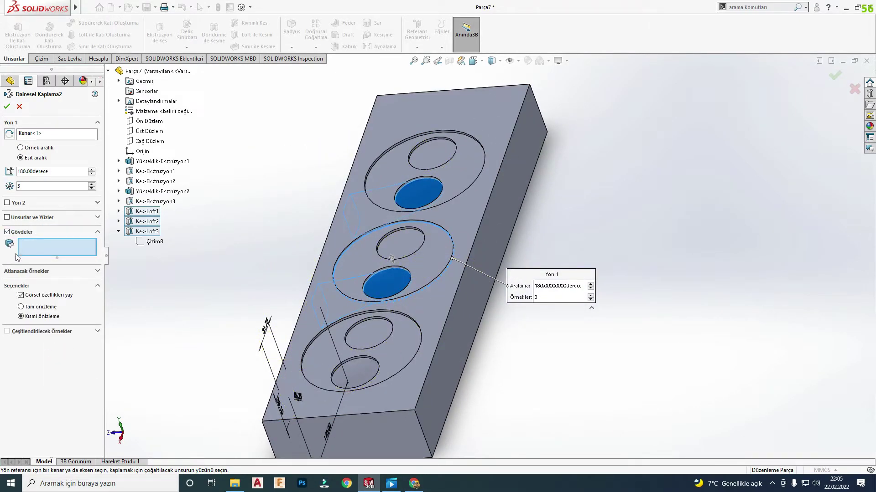
pyautogui.click(11, 235)
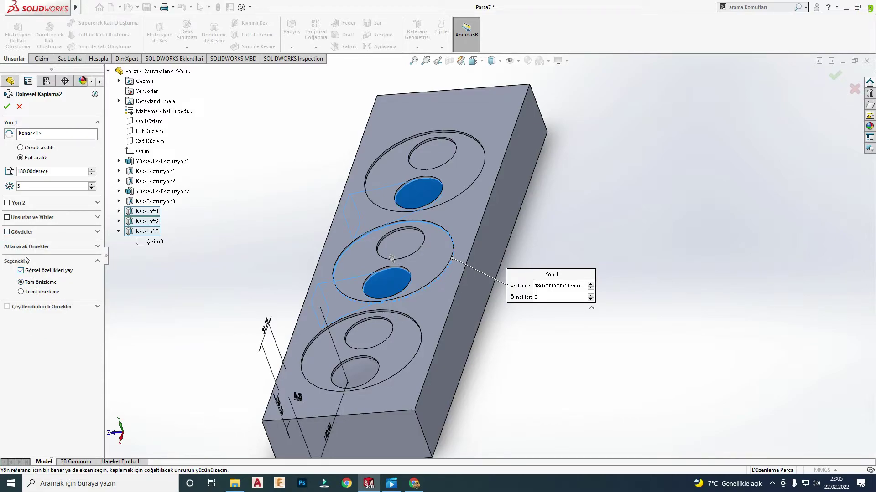
pyautogui.click(8, 218)
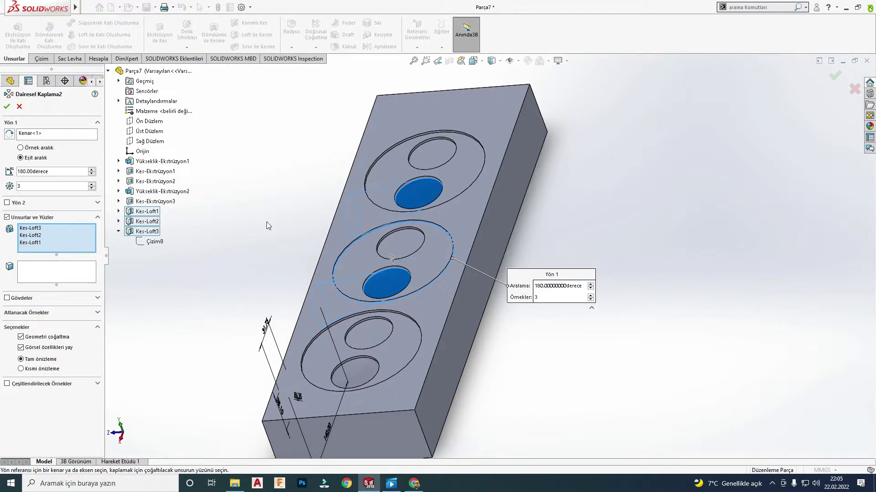
# - Re-add Kes-Loft3, set the middle recess edge as axis, and switch to partial preview
pyautogui.moveTo(268, 226); pyautogui.dragTo(522, 401, button='middle')
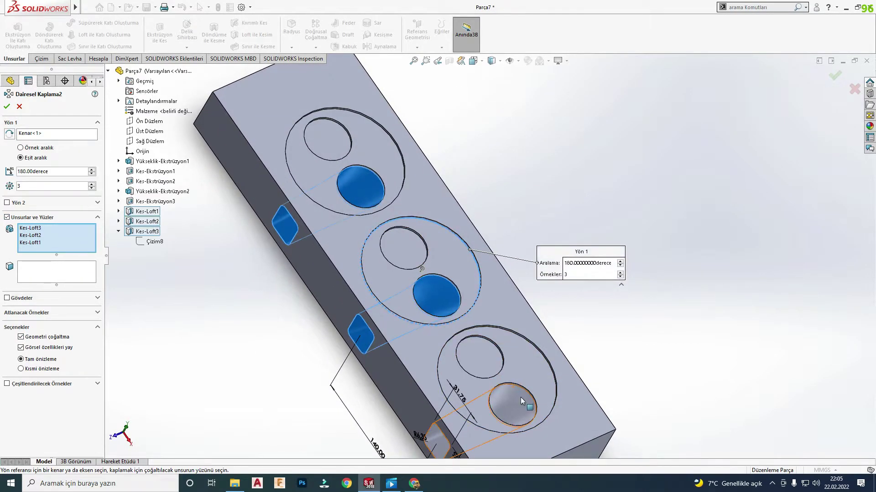
pyautogui.click(522, 401)
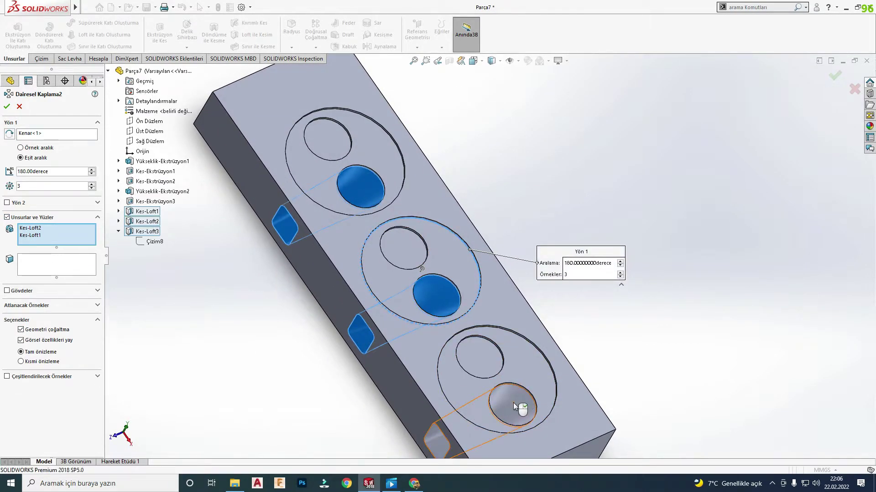
pyautogui.click(147, 232)
pyautogui.click(40, 137)
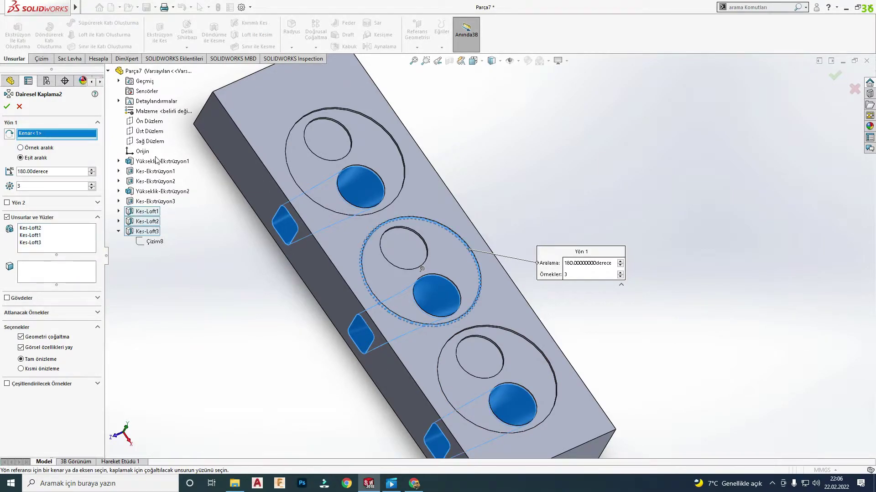
pyautogui.click(464, 247)
pyautogui.click(466, 248)
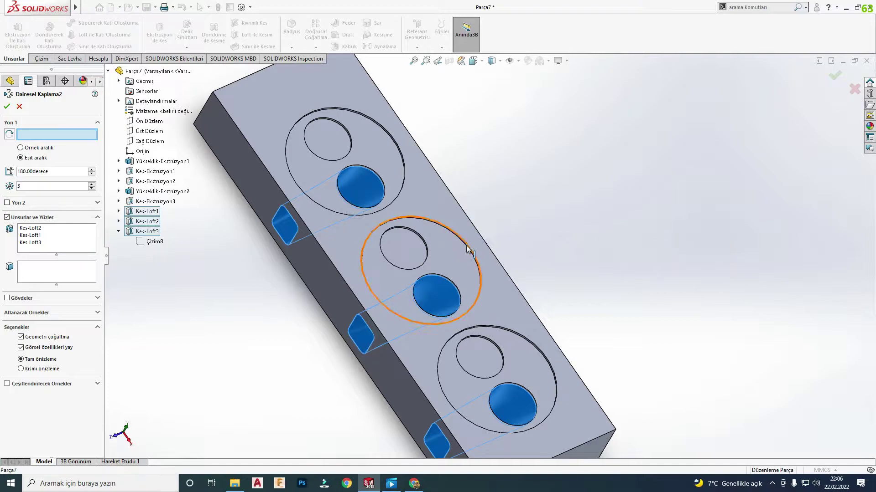
pyautogui.click(468, 250)
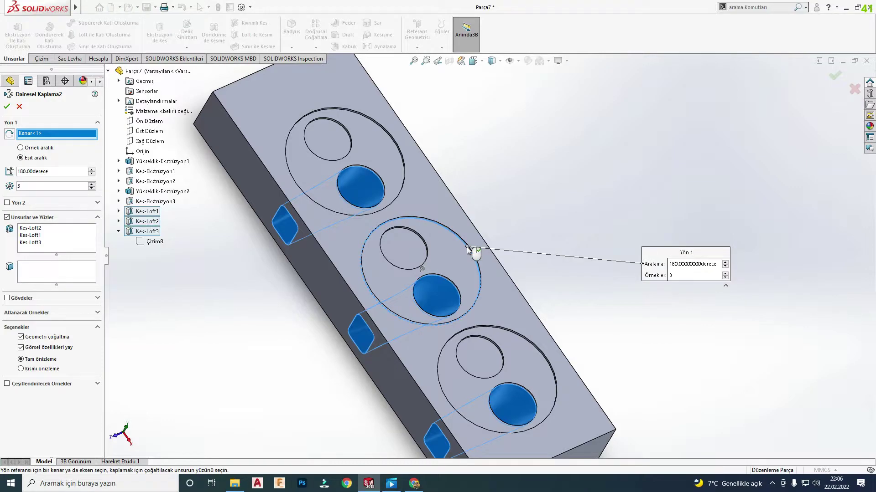
pyautogui.click(33, 370)
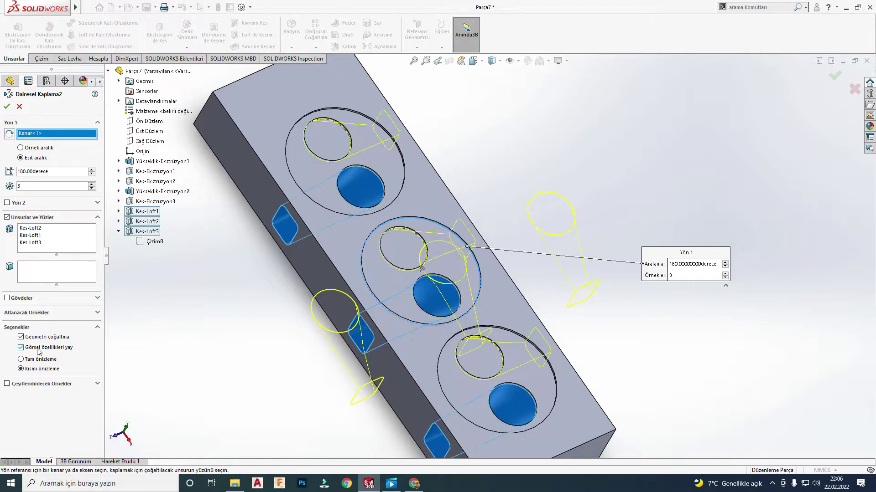
# - Confirm the pattern, disable geometry pattern after errors, retry, then cancel it
pyautogui.click(6, 107)
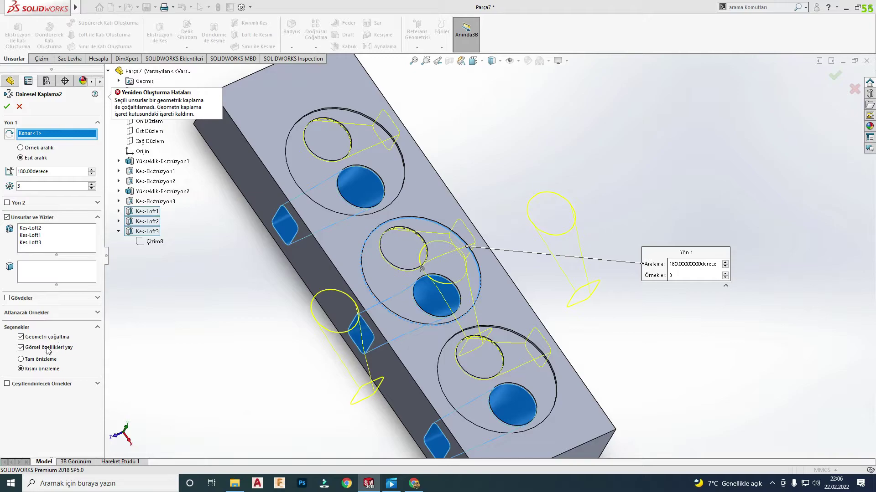
pyautogui.click(6, 107)
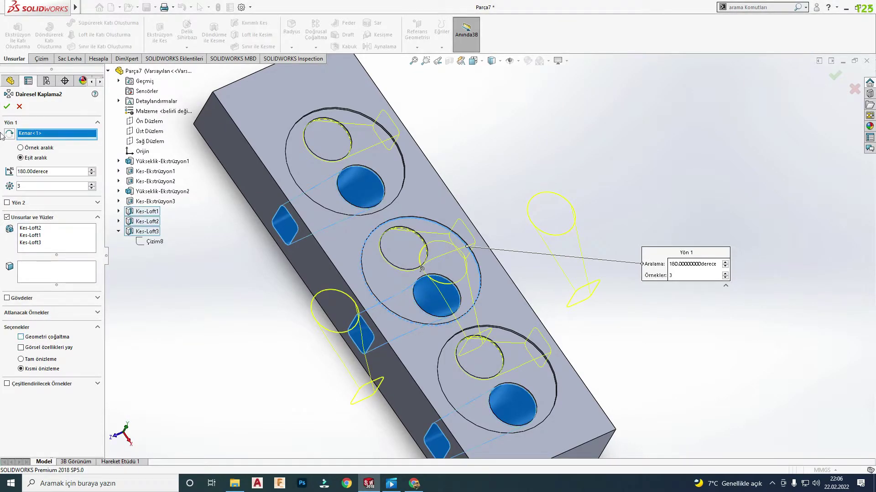
pyautogui.click(7, 106)
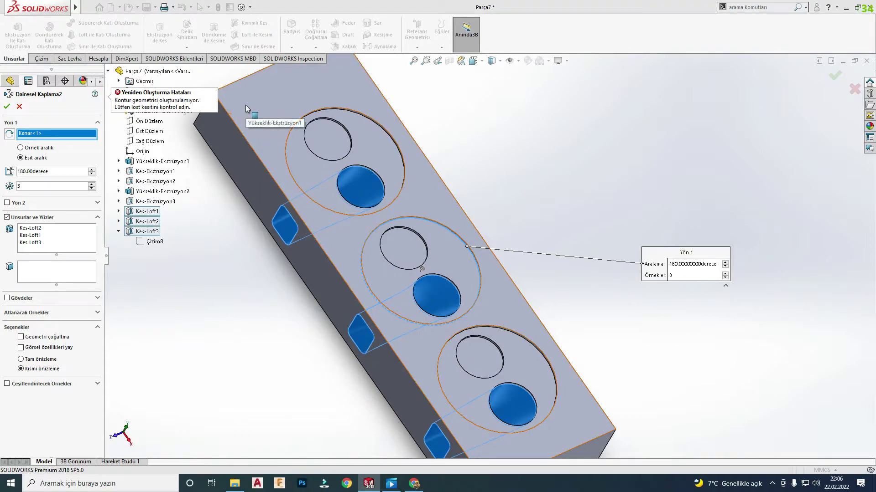
pyautogui.press('Escape')
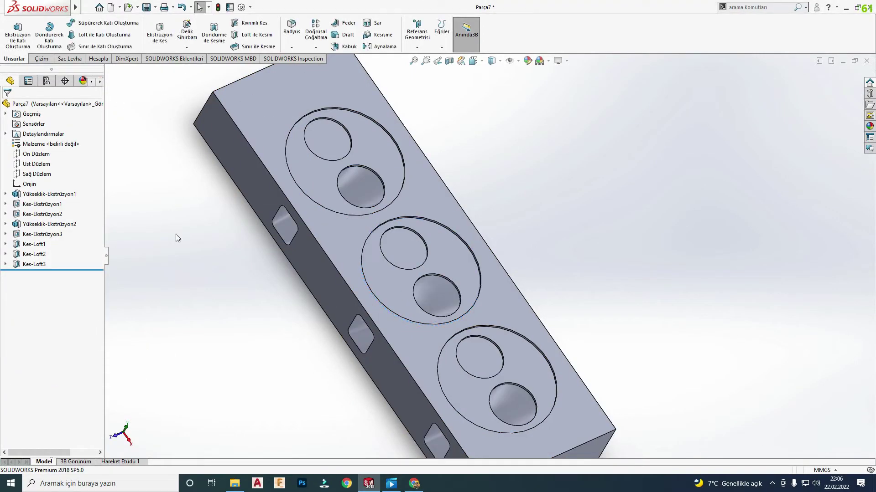
# - Start a sketch on the block's long side face; try a line from the right edge, then undo it
pyautogui.moveTo(178, 238); pyautogui.dragTo(337, 239, button='middle')
pyautogui.click(443, 333)
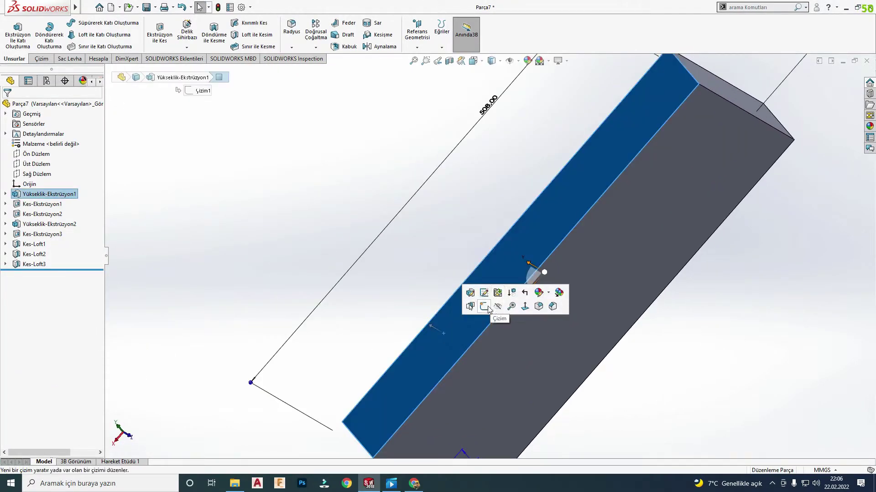
pyautogui.click(487, 306)
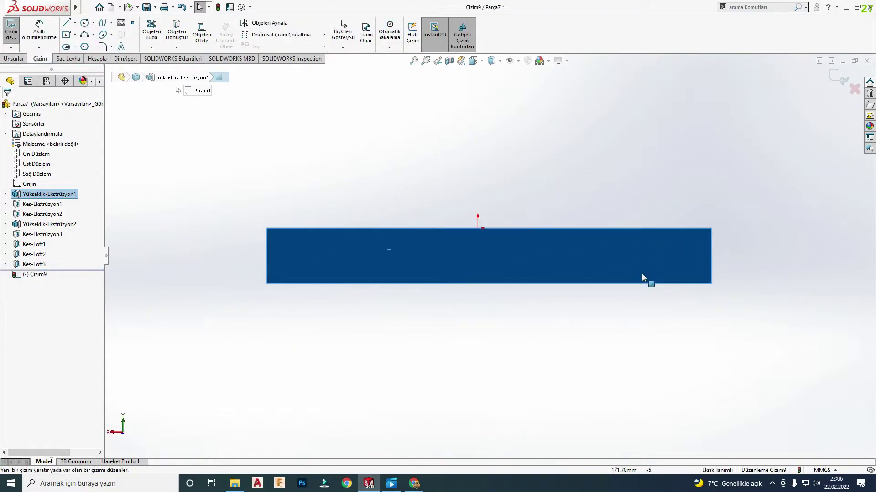
pyautogui.press('l')
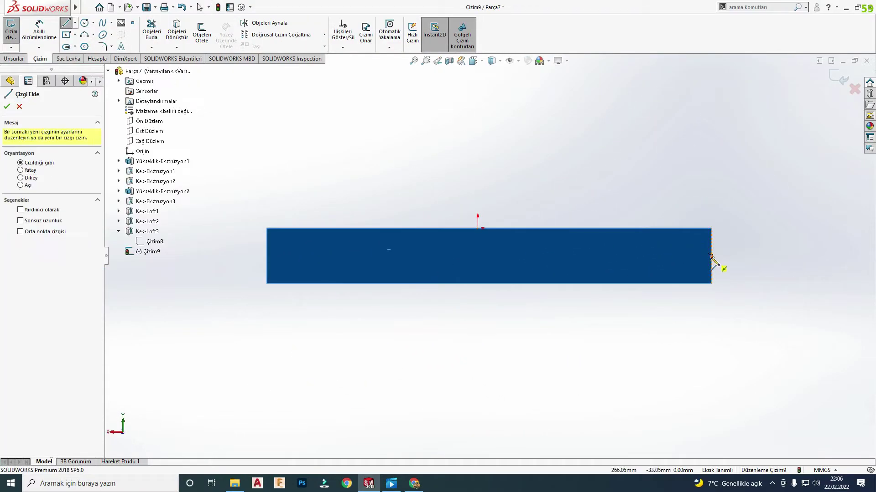
pyautogui.moveTo(710, 256); pyautogui.dragTo(594, 256)
pyautogui.moveTo(645, 316); pyautogui.dragTo(646, 266, button='right')
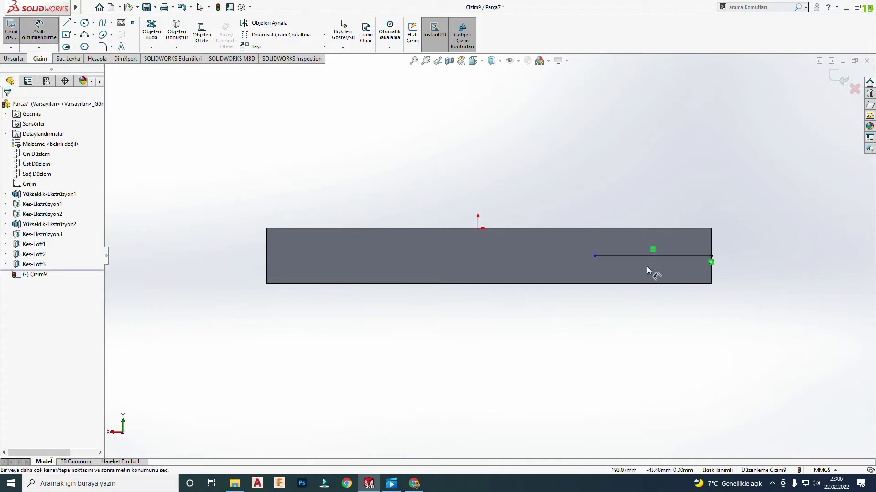
pyautogui.click(641, 256)
pyautogui.click(658, 358)
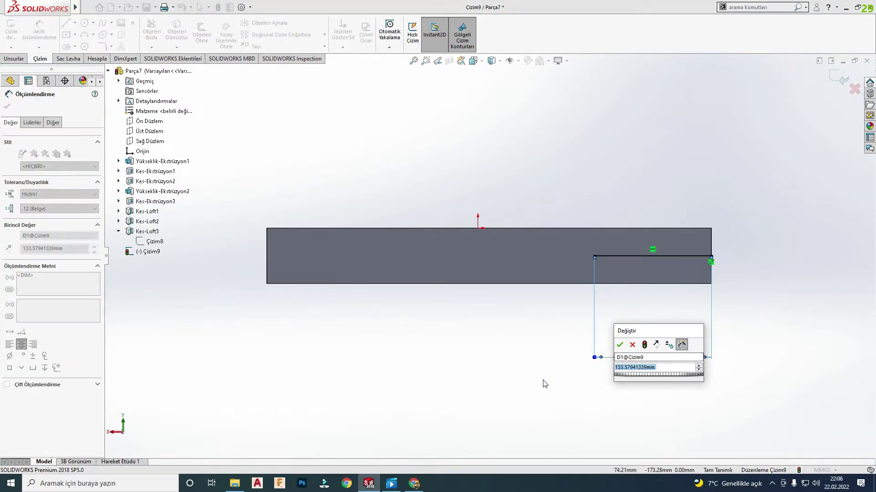
pyautogui.press('Return')
pyautogui.hotkey('ctrl', 'z')
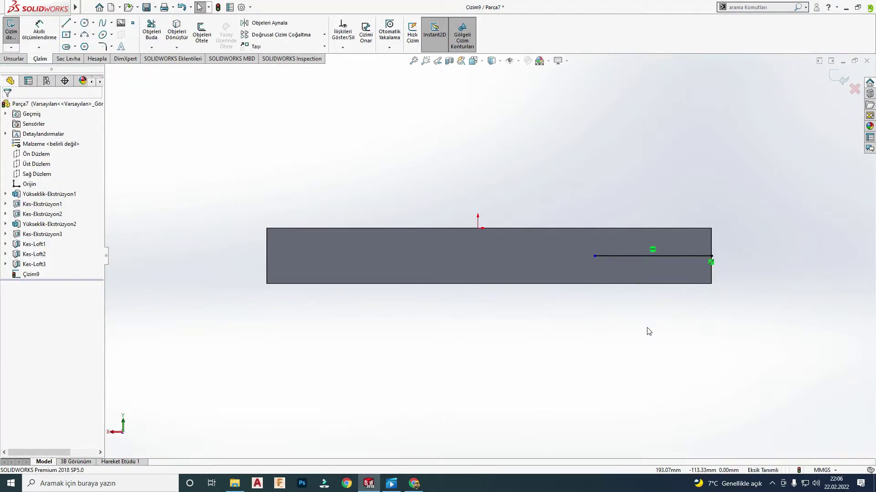
pyautogui.hotkey('ctrl', 'z')
# - Draw a horizontal line from the left edge and dimension it 151,10
pyautogui.moveTo(378, 286); pyautogui.dragTo(282, 271, button='right')
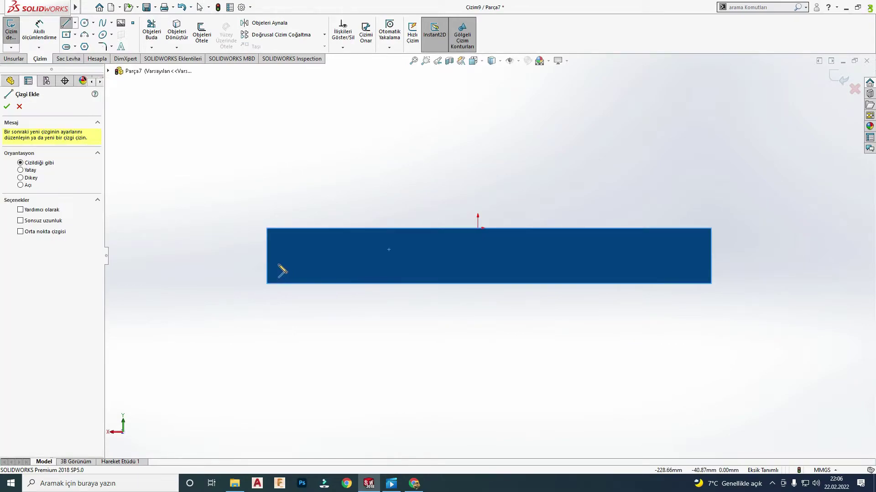
pyautogui.press('Escape')
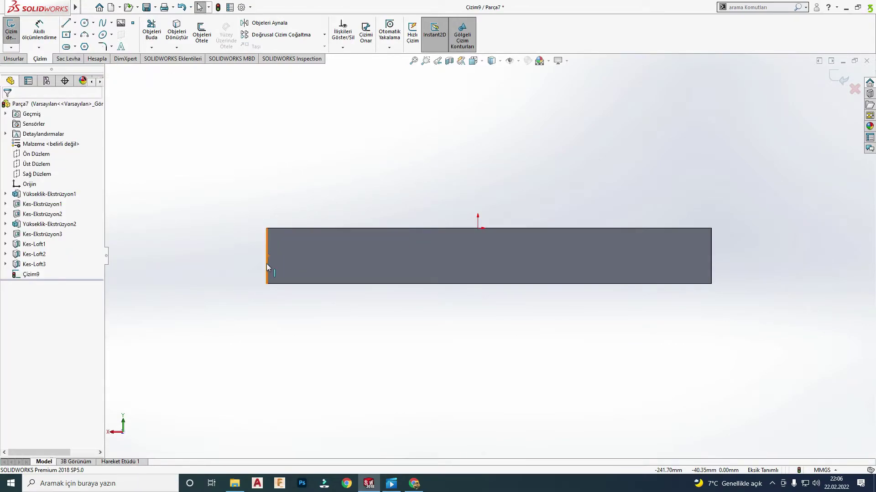
pyautogui.press('l')
pyautogui.click(267, 256)
pyautogui.click(356, 256)
pyautogui.press('Escape')
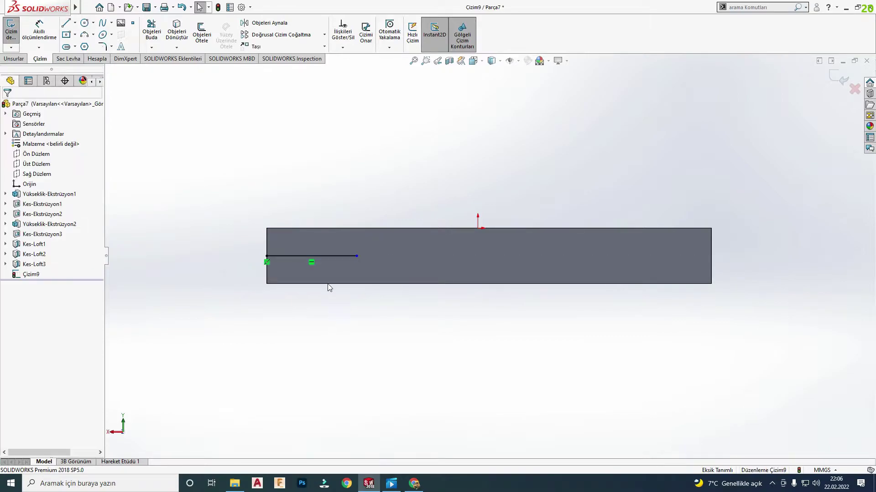
pyautogui.moveTo(329, 287); pyautogui.dragTo(342, 362, button='right')
pyautogui.click(342, 360)
pyautogui.write('151,10')
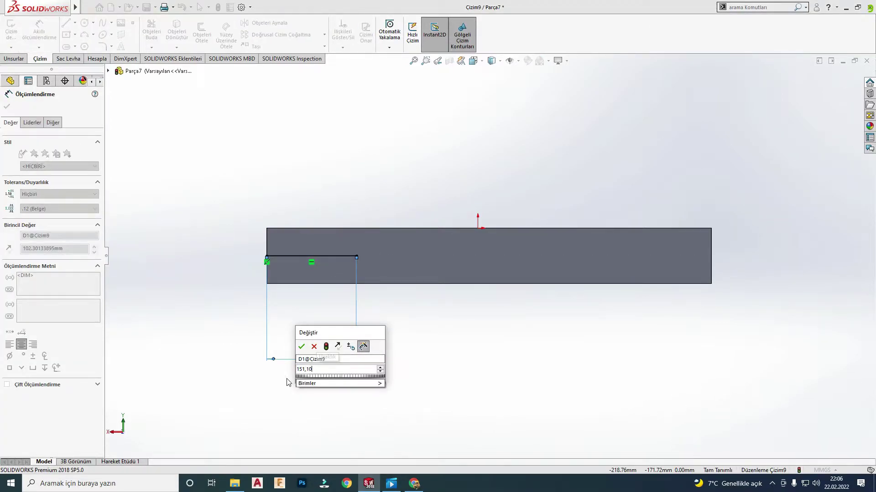
pyautogui.press('Return')
pyautogui.press('Escape')
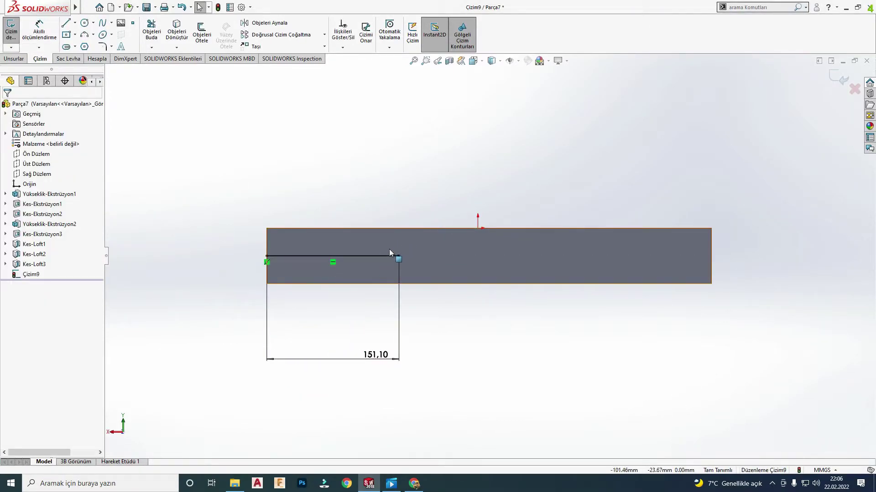
pyautogui.click(387, 256)
pyautogui.press('Escape')
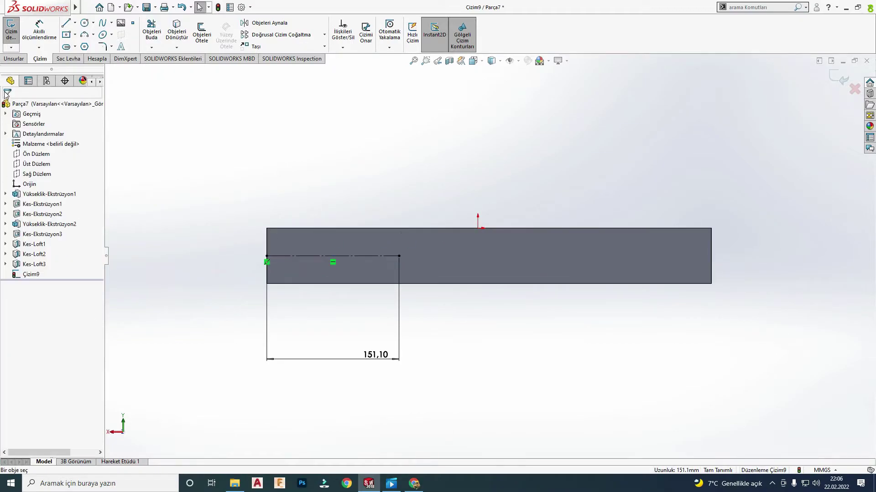
# - Draw a centre rectangle on the line's end, dimensioned 31,75 wide and 38,10 high
pyautogui.click(399, 256)
pyautogui.click(413, 272)
pyautogui.moveTo(411, 294); pyautogui.dragTo(395, 222, button='right')
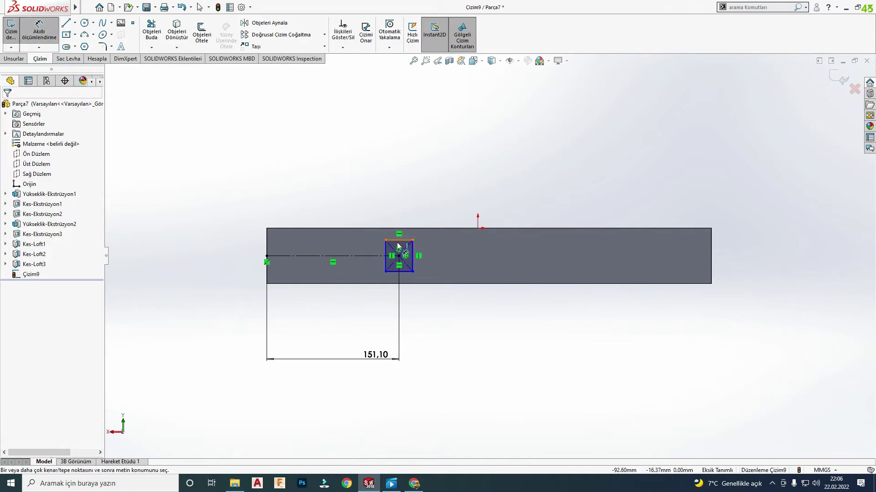
pyautogui.click(398, 245)
pyautogui.click(397, 203)
pyautogui.press('Return')
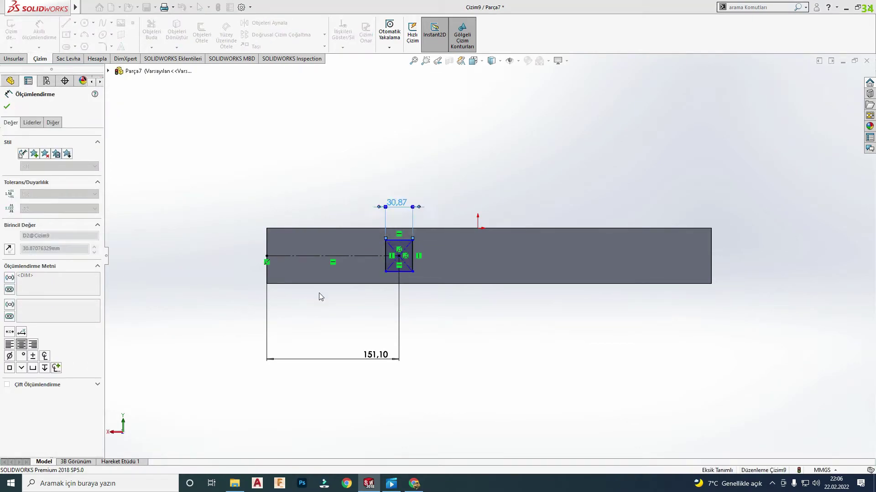
pyautogui.click(413, 258)
pyautogui.click(441, 264)
pyautogui.write('38')
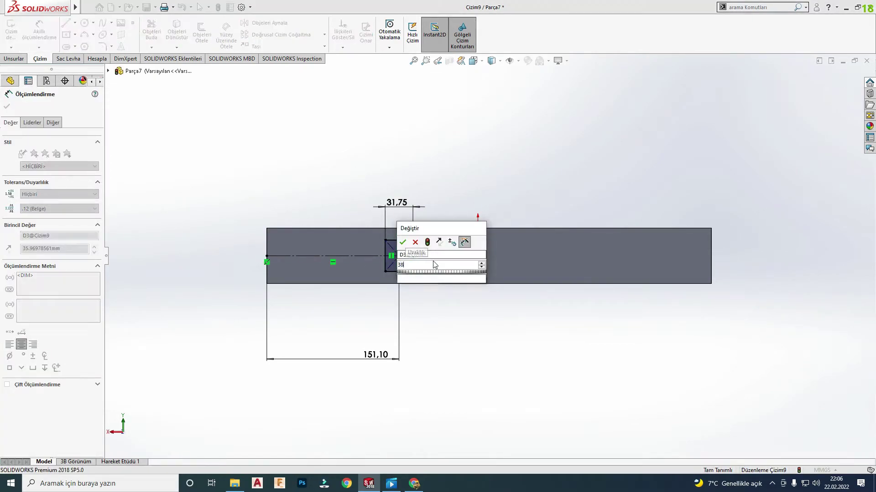
pyautogui.press('Return')
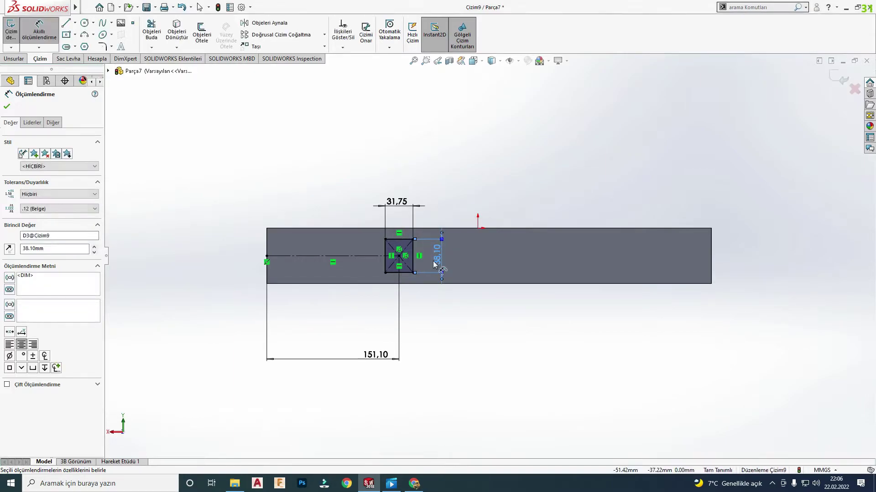
pyautogui.press('Escape')
# - Round all four rectangle corners with 6.35mm sketch fillets
pyautogui.scroll(-5, 299, 187)
pyautogui.click(103, 46)
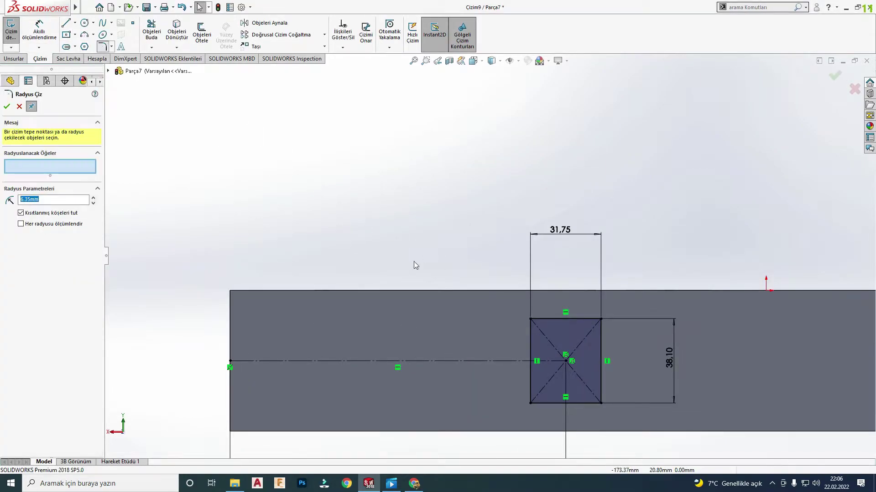
pyautogui.click(531, 321)
pyautogui.click(600, 320)
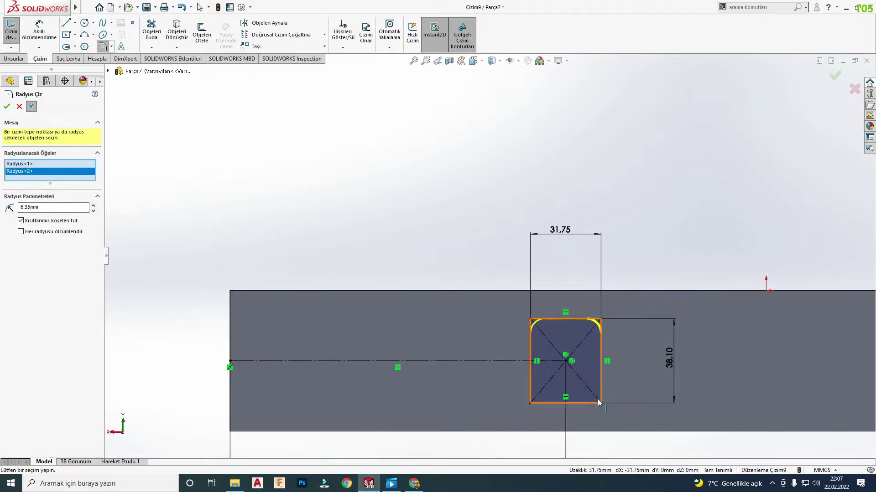
pyautogui.click(600, 402)
pyautogui.click(530, 404)
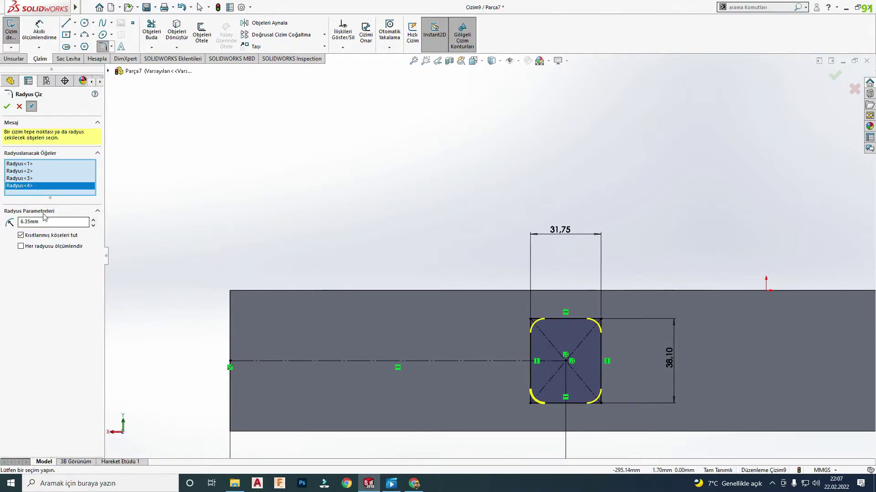
pyautogui.click(7, 107)
pyautogui.scroll(1, 621, 316)
pyautogui.scroll(3, 620, 316)
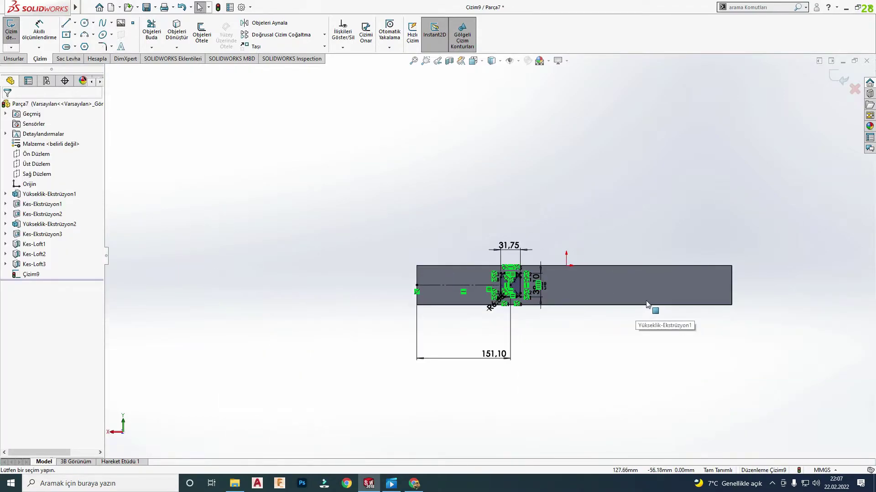
# - Exit Çizim9 and preview a lofted cut from it to the right inner circle, aligning the connector
pyautogui.click(12, 58)
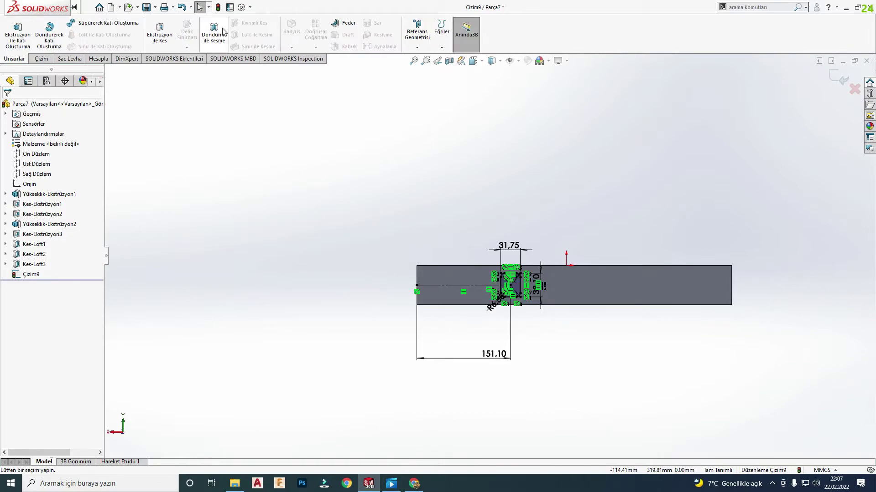
pyautogui.click(832, 80)
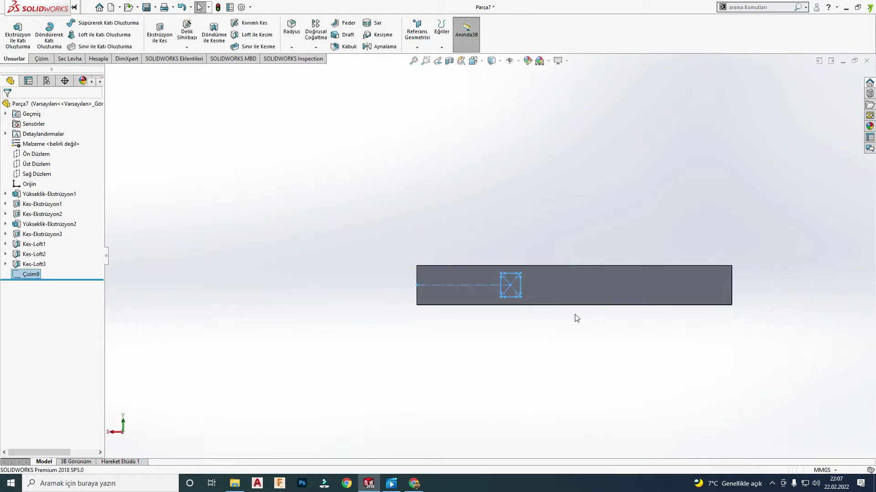
pyautogui.click(261, 35)
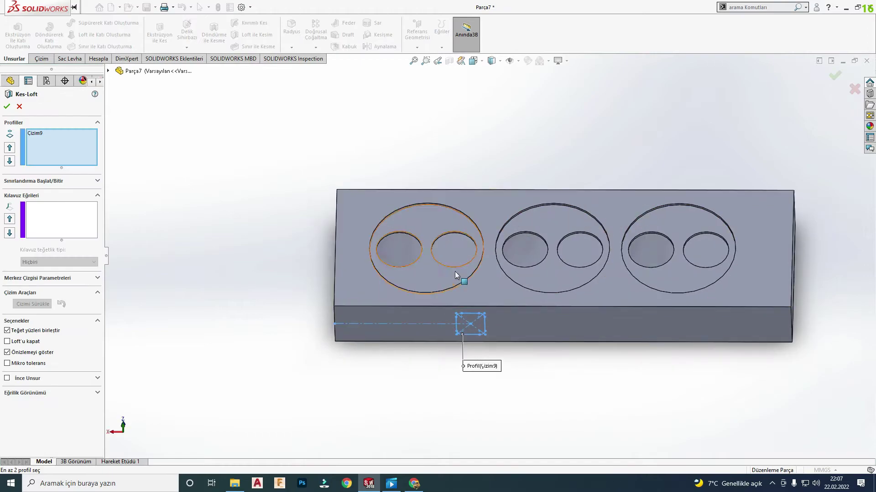
pyautogui.click(454, 250)
pyautogui.moveTo(456, 317); pyautogui.dragTo(431, 250)
pyautogui.scroll(-5, 470, 274)
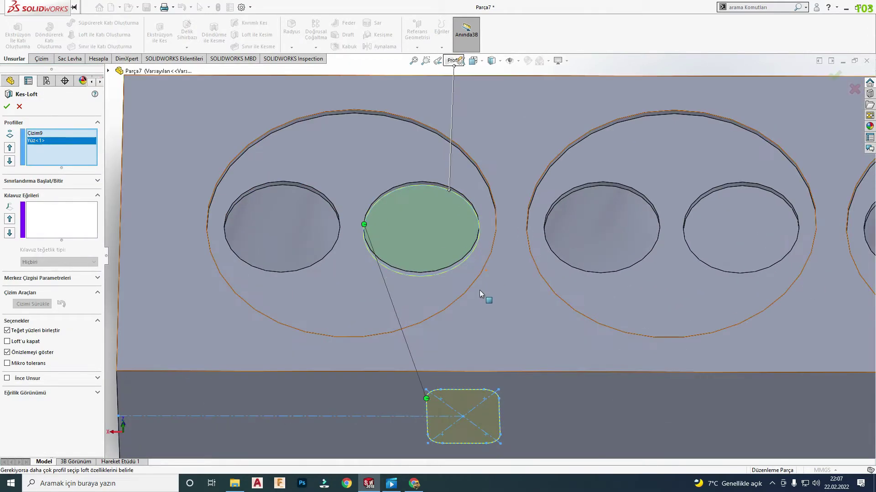
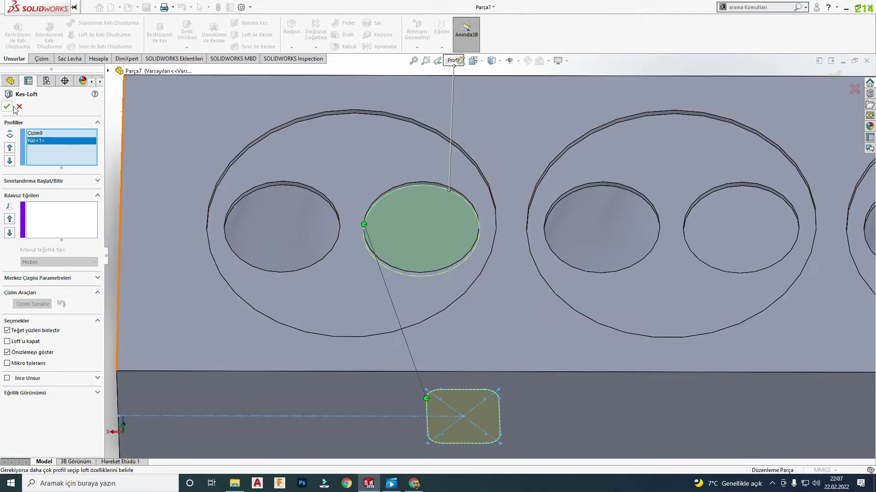
# - Create Kes-Loft5 from sketch Çizim9 to the top circle face, with the connector on the circle's left rim
pyautogui.click(367, 225)
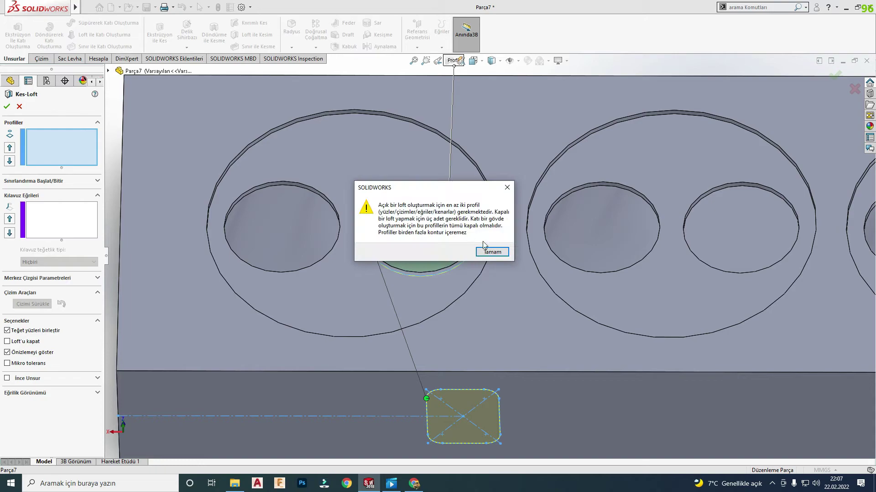
pyautogui.click(492, 250)
pyautogui.click(468, 203)
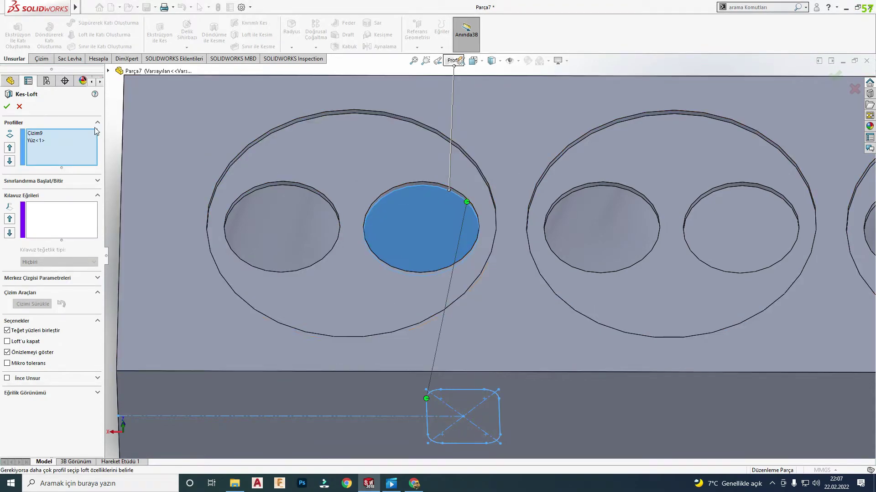
pyautogui.click(7, 105)
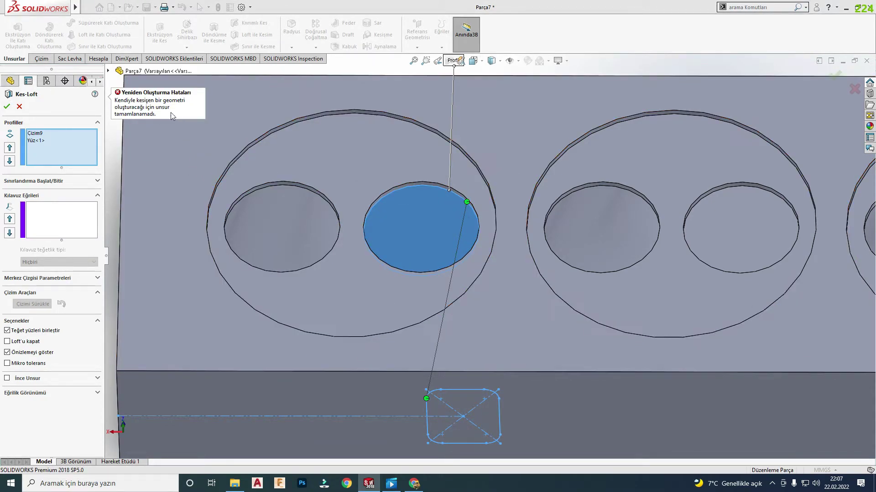
pyautogui.moveTo(466, 201); pyautogui.dragTo(364, 222)
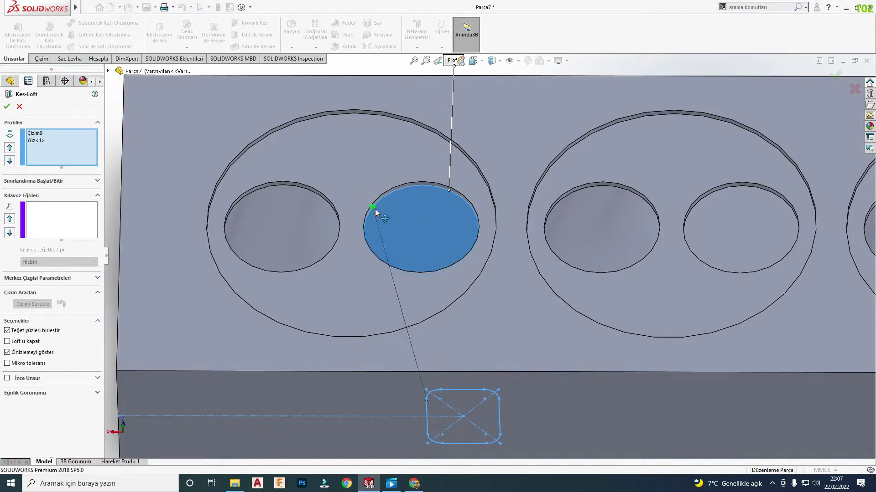
pyautogui.scroll(3, 463, 266)
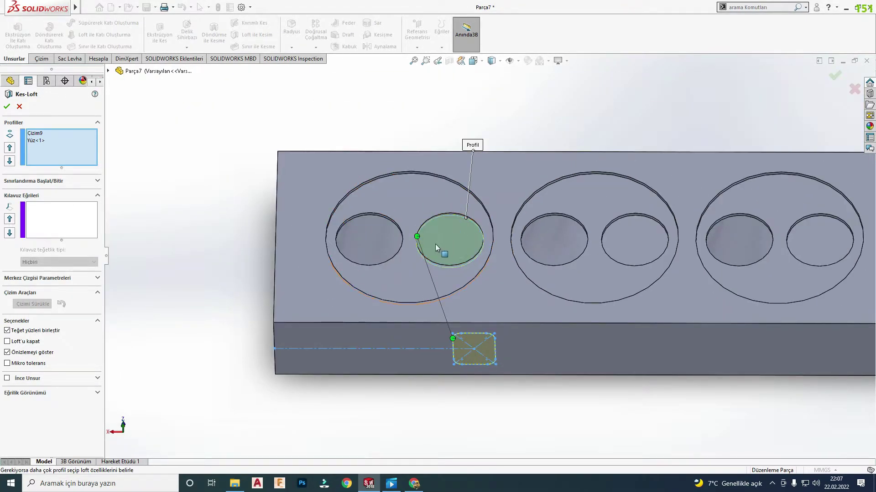
pyautogui.click(4, 109)
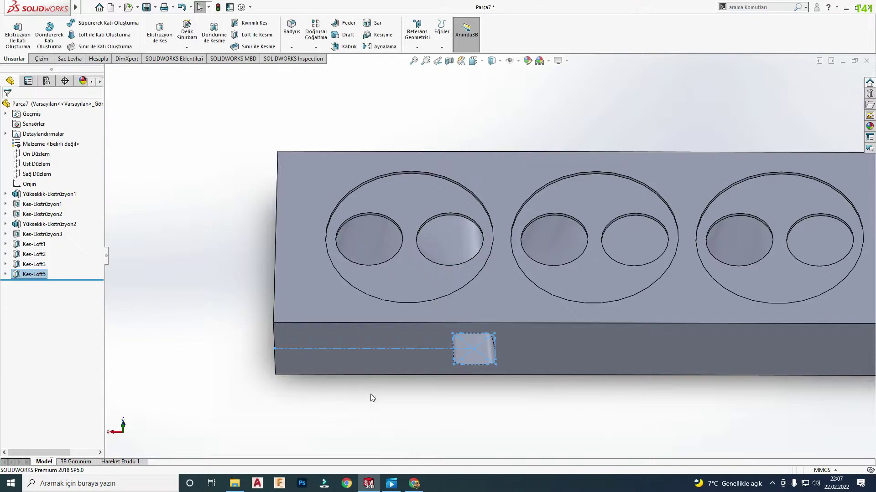
pyautogui.moveTo(371, 394); pyautogui.dragTo(362, 312, button='middle')
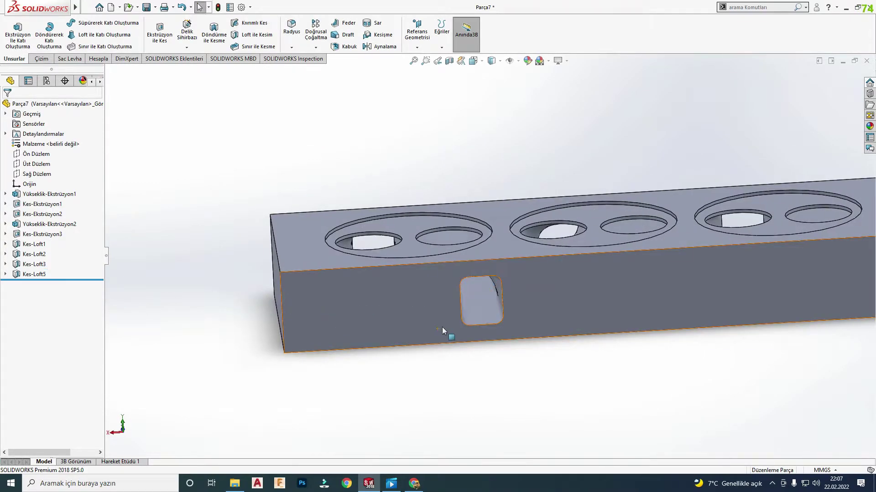
pyautogui.click(442, 327)
# - On the front face, sketch a vertical line through the slot and a horizontal line from its midpoint
pyautogui.click(485, 299)
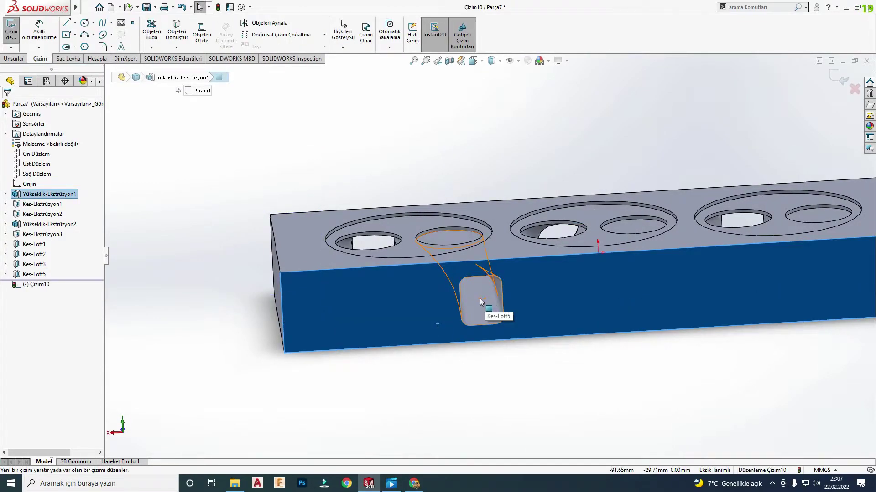
pyautogui.press('l')
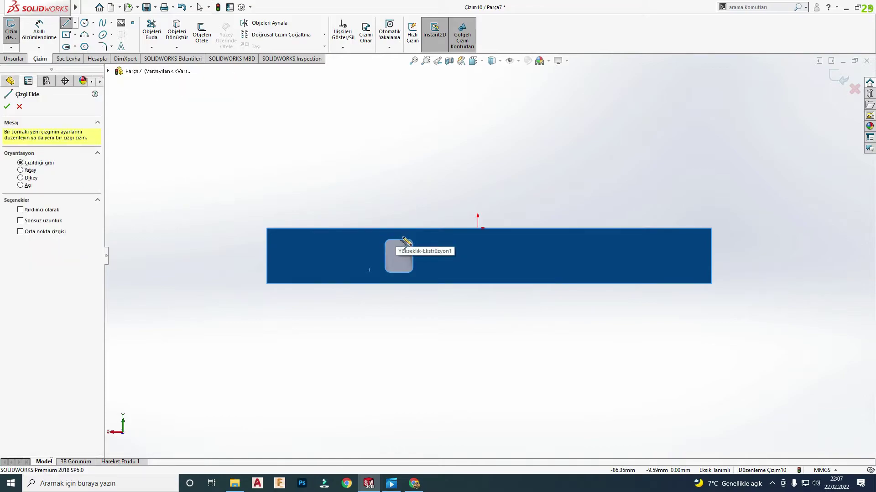
pyautogui.click(399, 273)
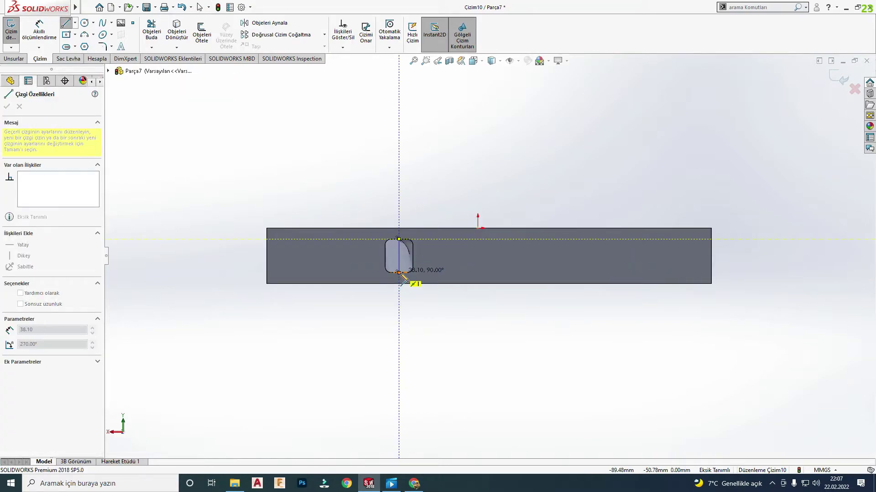
pyautogui.press('Escape')
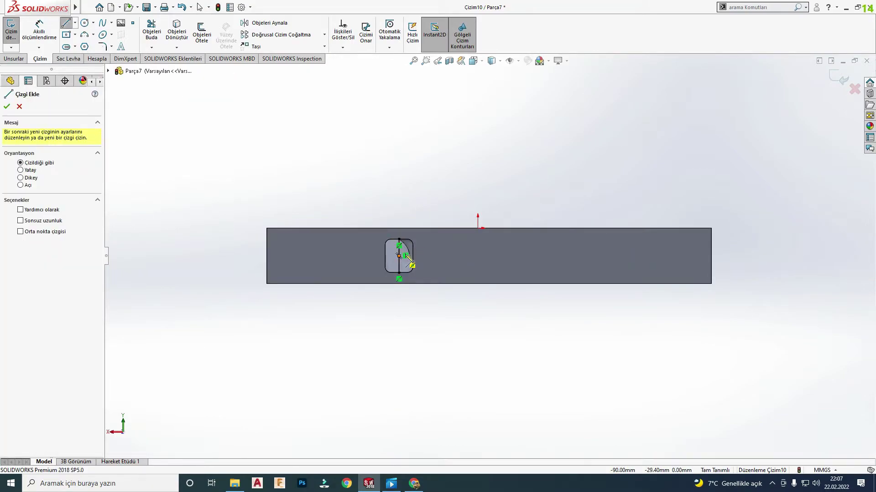
pyautogui.click(399, 256)
pyautogui.click(541, 256)
pyautogui.press('Escape')
# - Dimension the horizontal line to 140 mm
pyautogui.press('d')
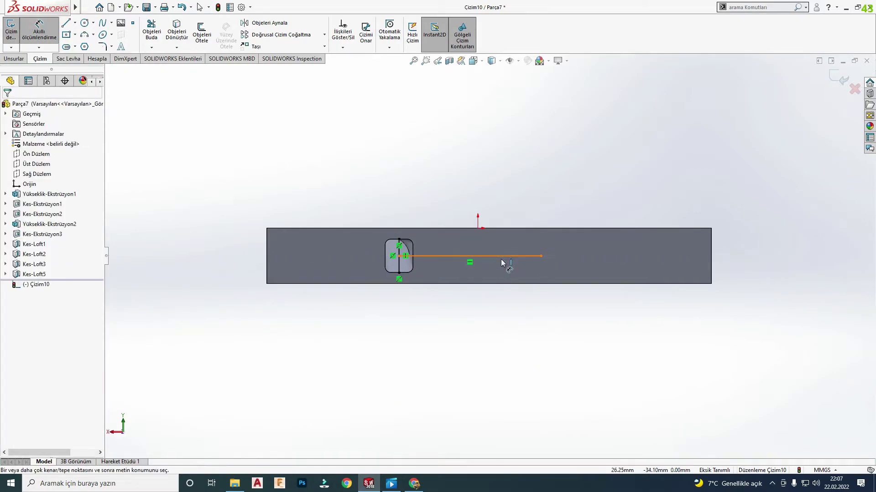
pyautogui.click(503, 257)
pyautogui.click(426, 357)
pyautogui.write('11')
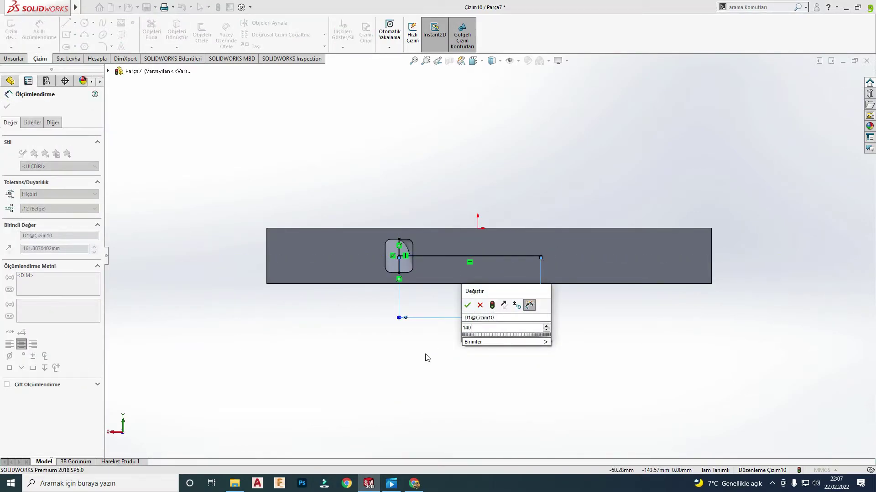
pyautogui.press('Return')
pyautogui.press('Escape')
pyautogui.press('f')
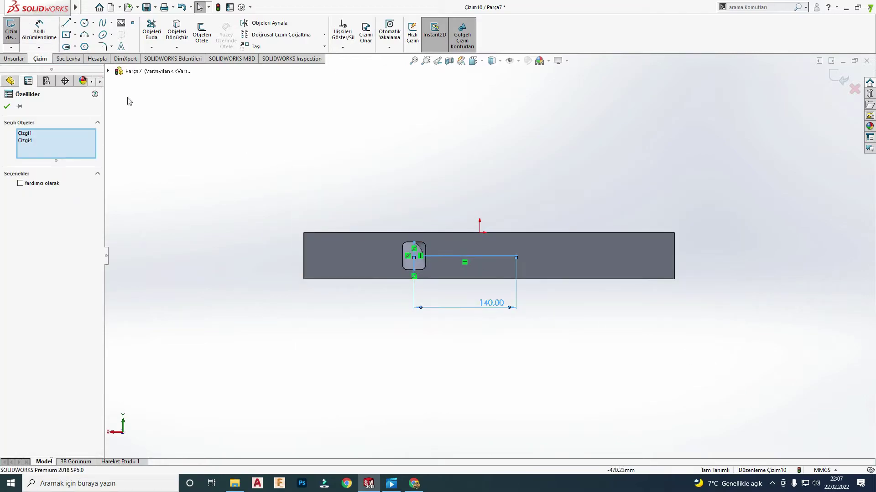
pyautogui.press('Escape')
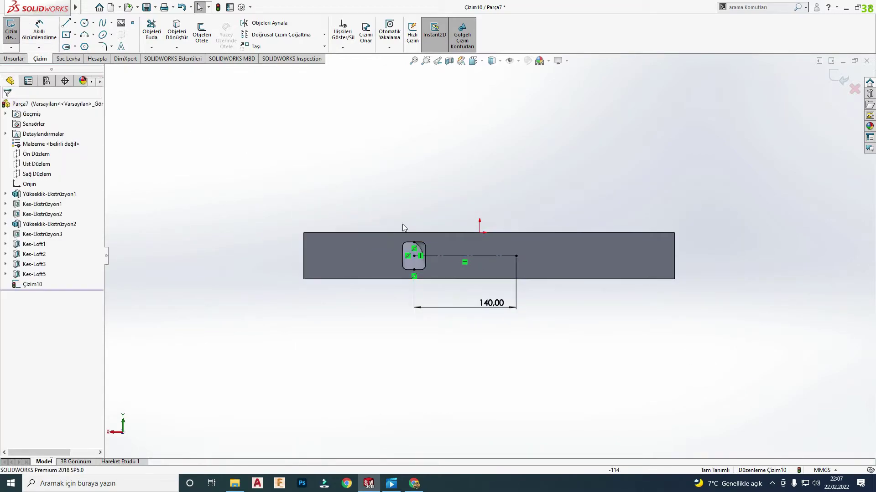
# - Draw a 31.75 × 38.10 centre rectangle at the end of the 140 mm line
pyautogui.click(66, 34)
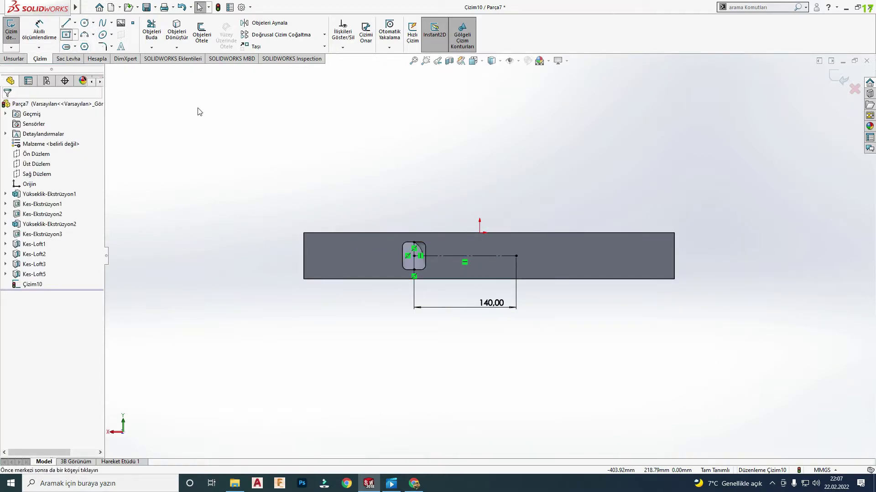
pyautogui.moveTo(516, 256); pyautogui.dragTo(527, 267)
pyautogui.press('Escape')
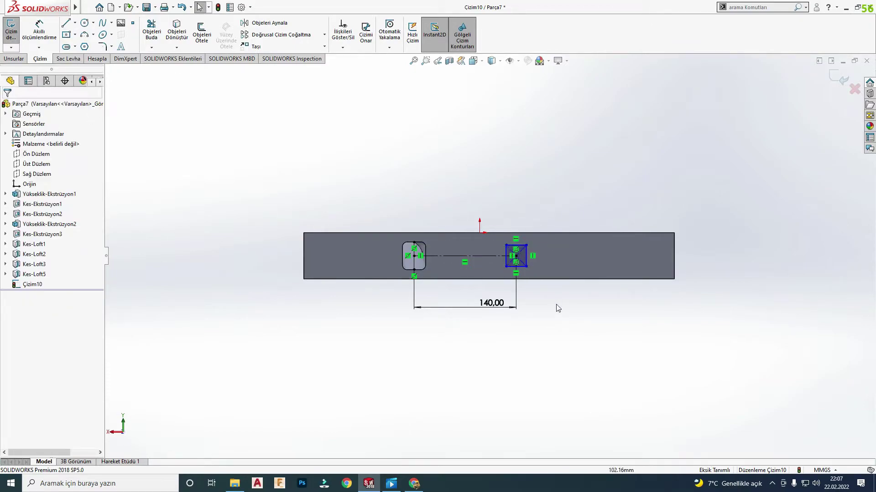
pyautogui.press('d')
pyautogui.click(506, 209)
pyautogui.write('31,75')
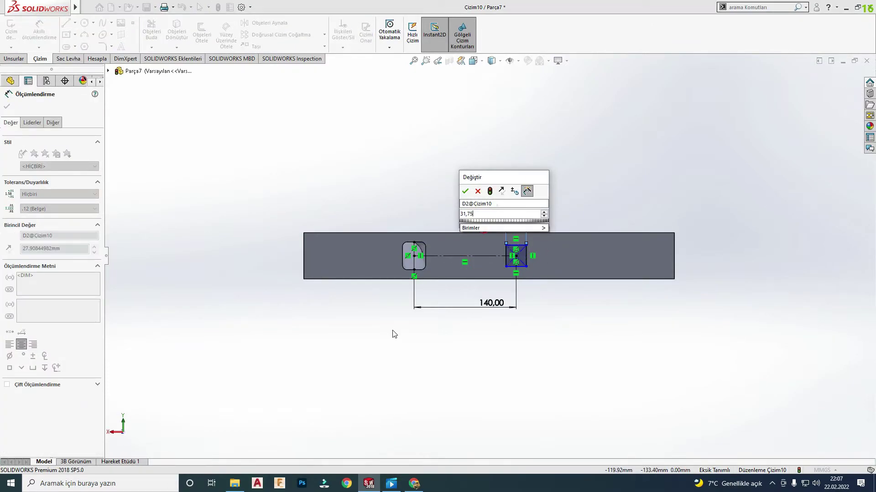
pyautogui.press('Return')
pyautogui.click(528, 261)
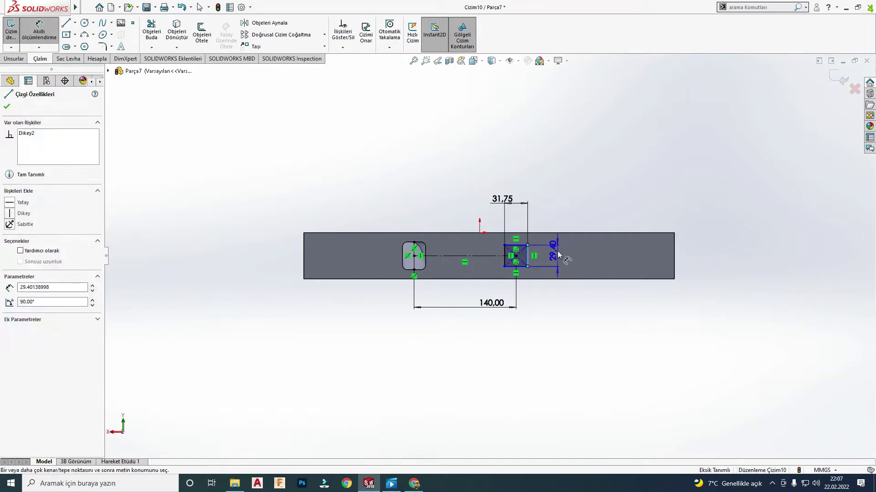
pyautogui.click(532, 278)
pyautogui.write('38,4')
pyautogui.press('BackSpace')
pyautogui.write('1')
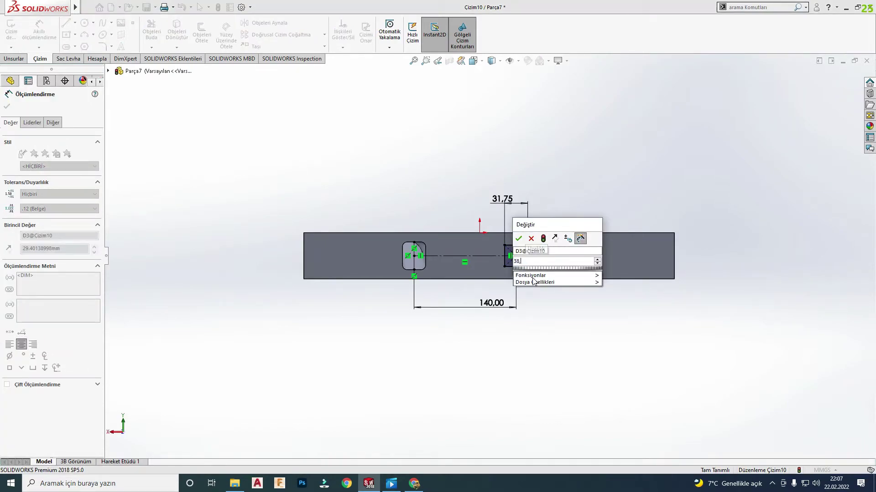
pyautogui.press('Return')
pyautogui.press('Escape')
# - Fillet all four corners of the rectangle
pyautogui.scroll(-1, 643, 216)
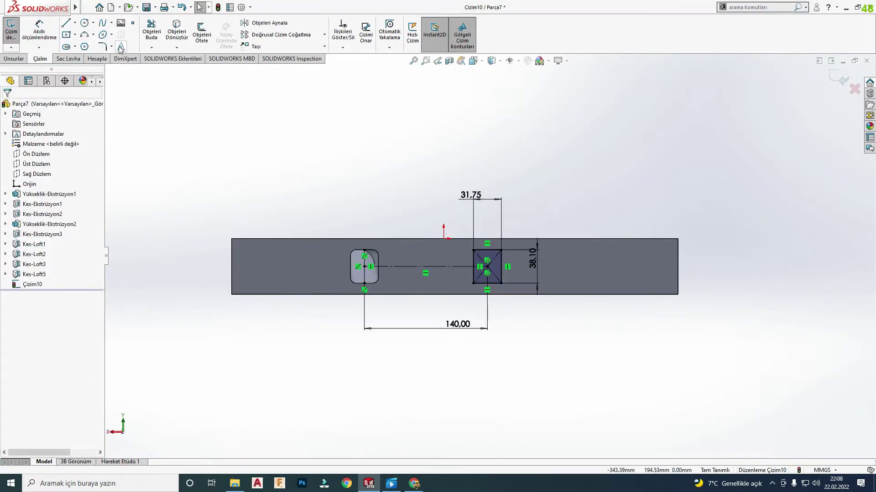
pyautogui.click(103, 46)
pyautogui.click(474, 250)
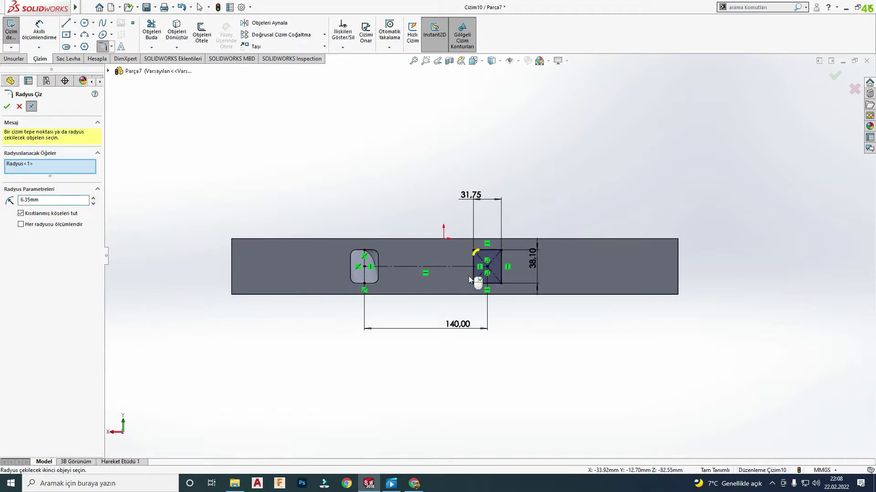
pyautogui.click(473, 283)
pyautogui.click(501, 283)
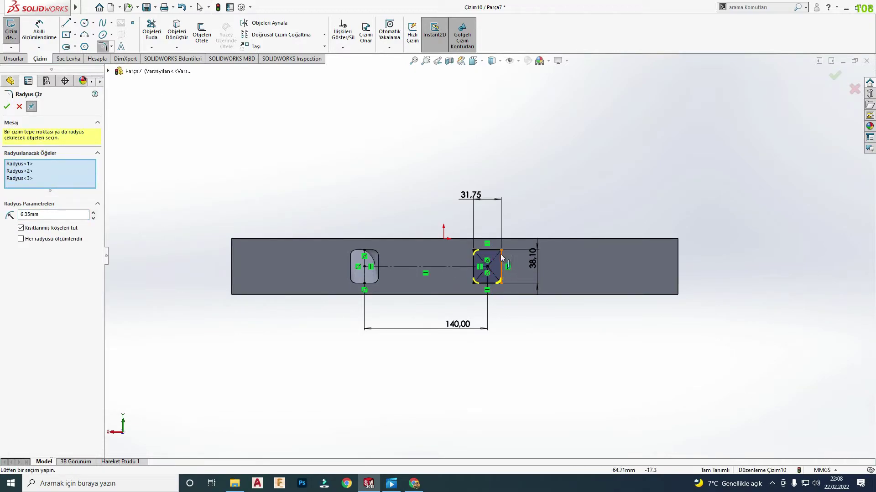
pyautogui.click(501, 251)
pyautogui.click(7, 106)
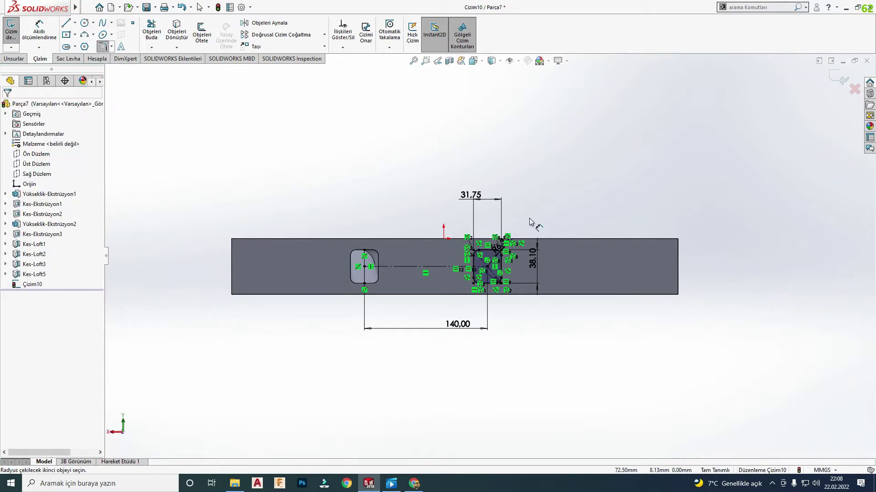
# - Create Kes-Loft6 from the rounded rectangle to the middle ring's right circle
pyautogui.click(841, 78)
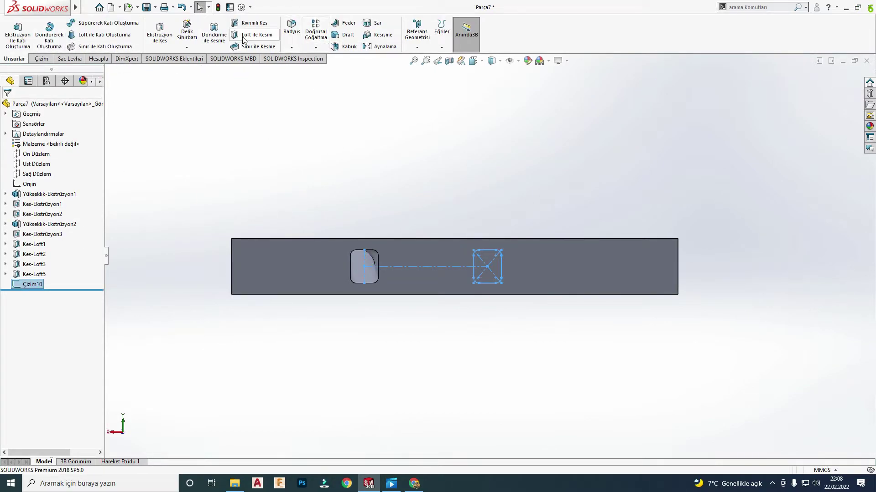
pyautogui.click(243, 40)
pyautogui.moveTo(518, 251); pyautogui.dragTo(468, 253, button='middle')
pyautogui.click(468, 254)
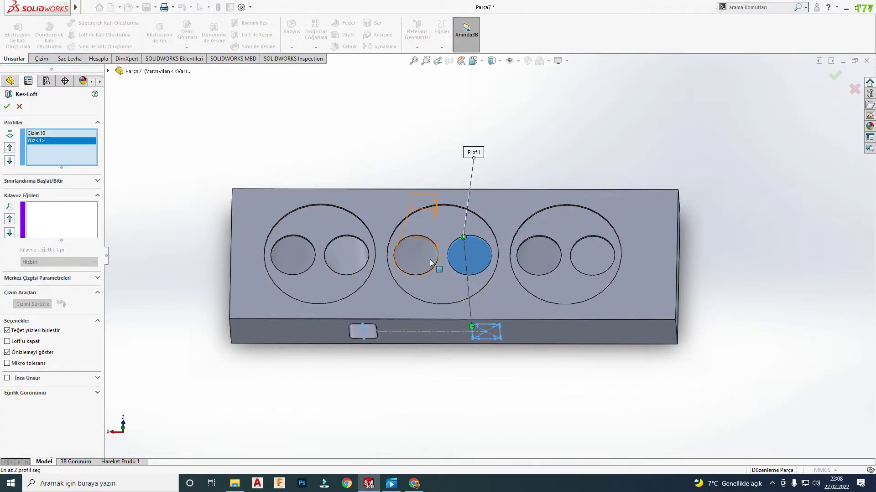
pyautogui.moveTo(452, 251); pyautogui.dragTo(446, 258)
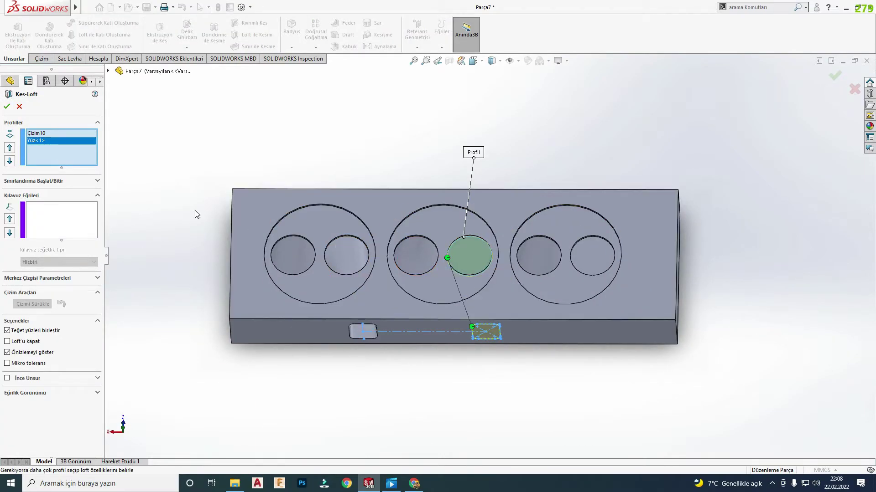
pyautogui.click(6, 106)
pyautogui.click(529, 331)
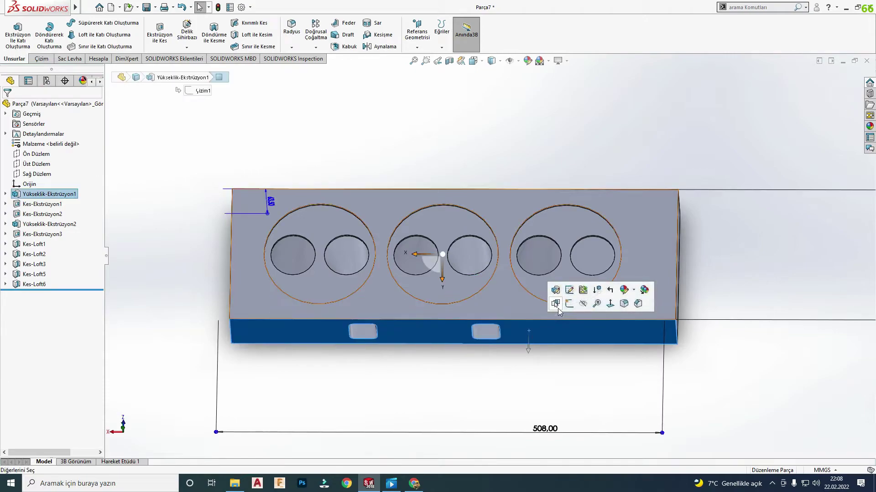
pyautogui.click(559, 307)
# - Draw a vertical line across the right slot and a horizontal line from its midpoint, as construction lines
pyautogui.hotkey('ctrl', '8')
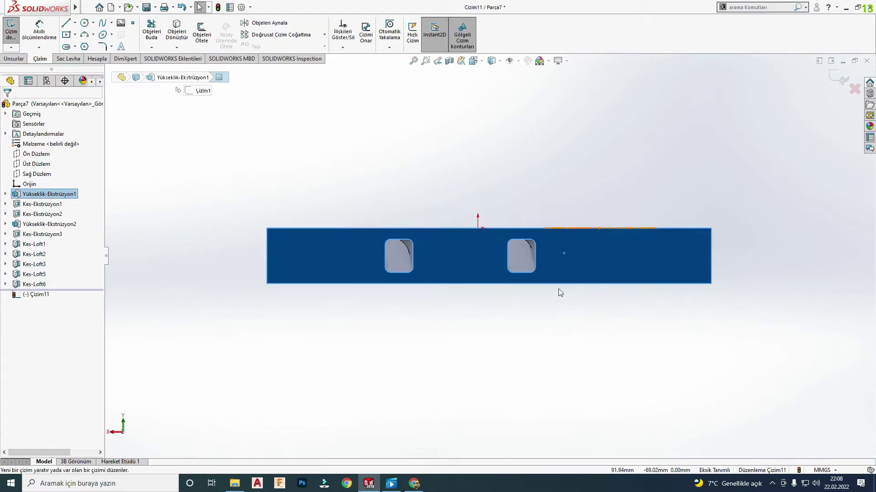
pyautogui.press('l')
pyautogui.click(521, 241)
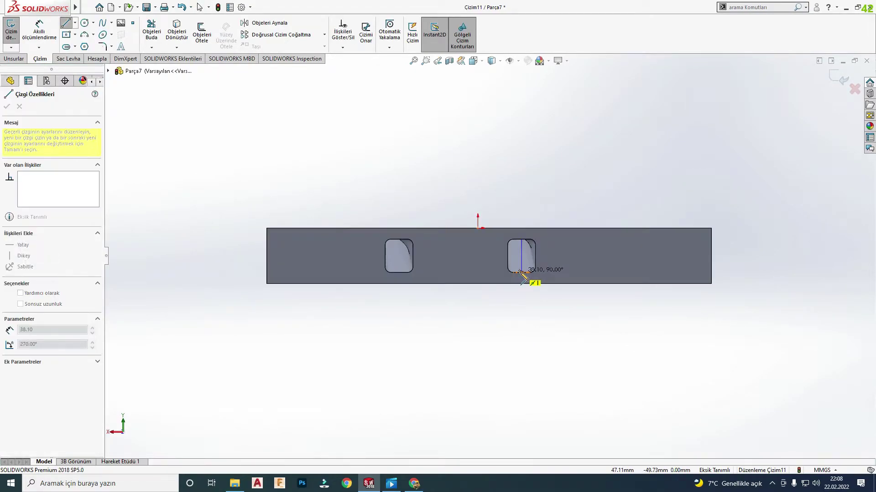
pyautogui.click(522, 273)
pyautogui.click(522, 255)
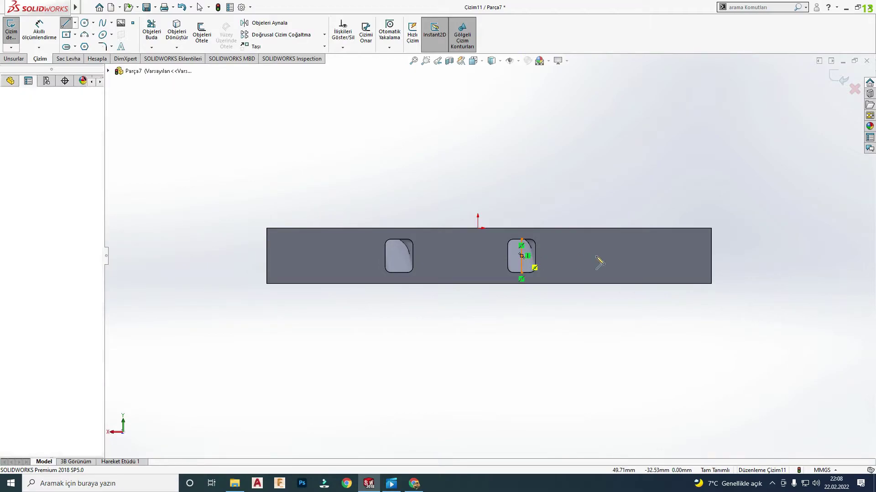
pyautogui.click(660, 256)
pyautogui.press('Escape')
pyautogui.moveTo(727, 292); pyautogui.dragTo(451, 134)
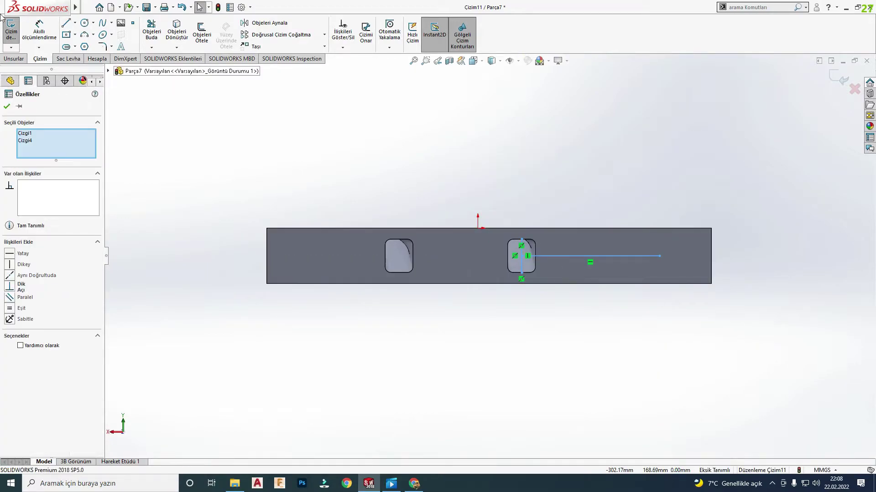
pyautogui.click(20, 345)
pyautogui.press('Escape')
# - Dimension the horizontal construction line to 140
pyautogui.press('d')
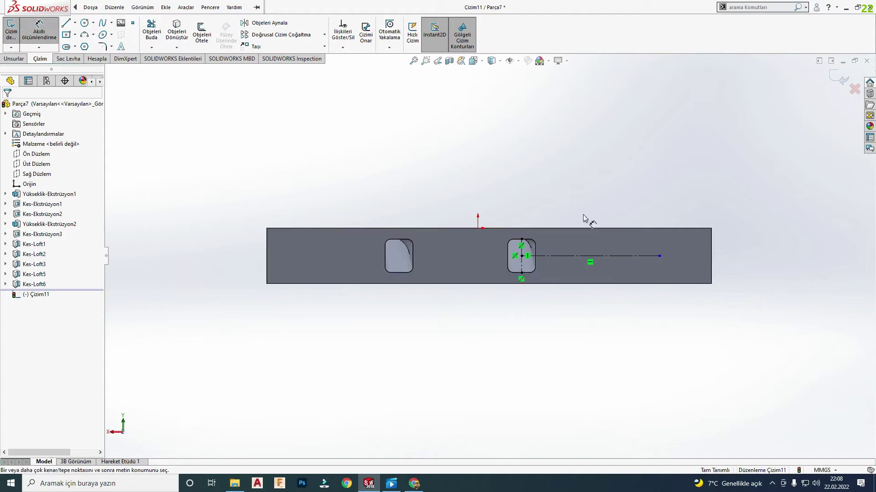
pyautogui.click(578, 263)
pyautogui.click(588, 365)
pyautogui.write('140')
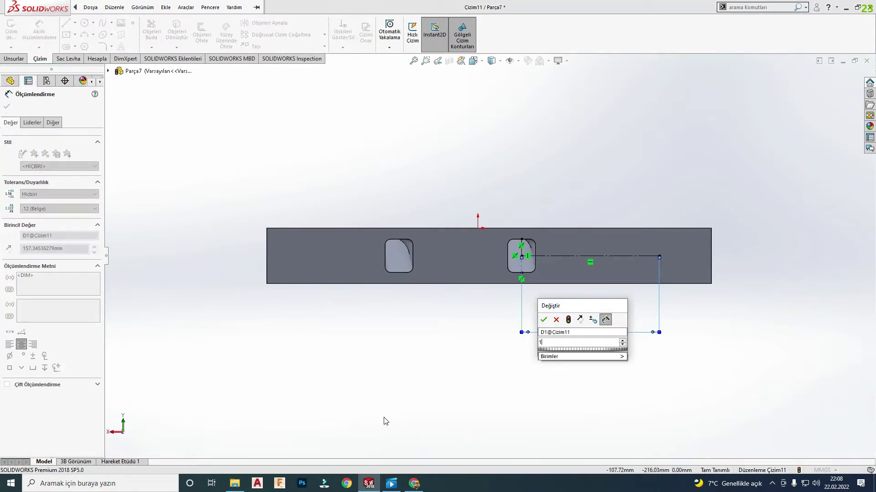
pyautogui.press('Return')
pyautogui.press('Escape')
pyautogui.scroll(-3, 635, 333)
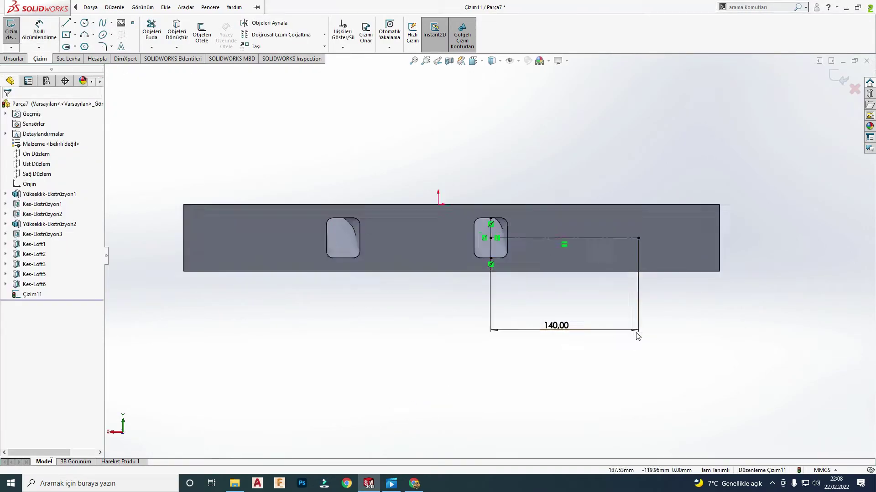
# - Draw a centre rectangle centred on the construction line's end
pyautogui.click(186, 7)
pyautogui.click(67, 34)
pyautogui.scroll(3, 489, 256)
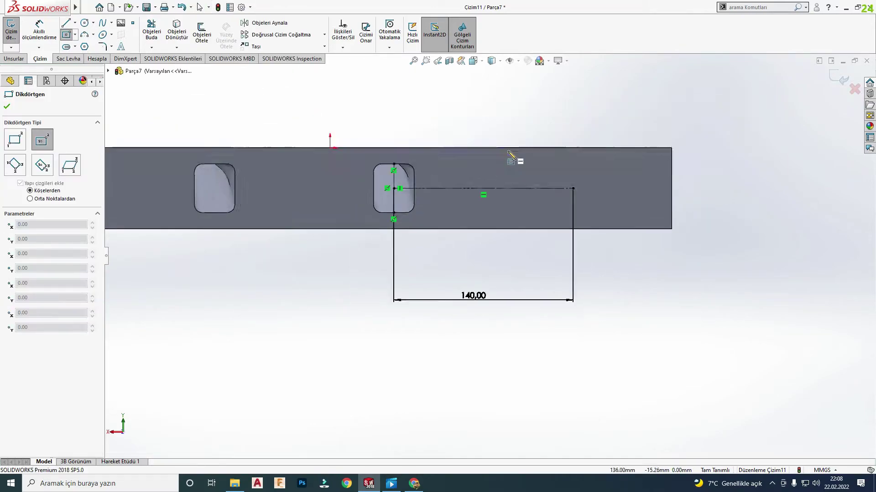
pyautogui.scroll(-3, 569, 211)
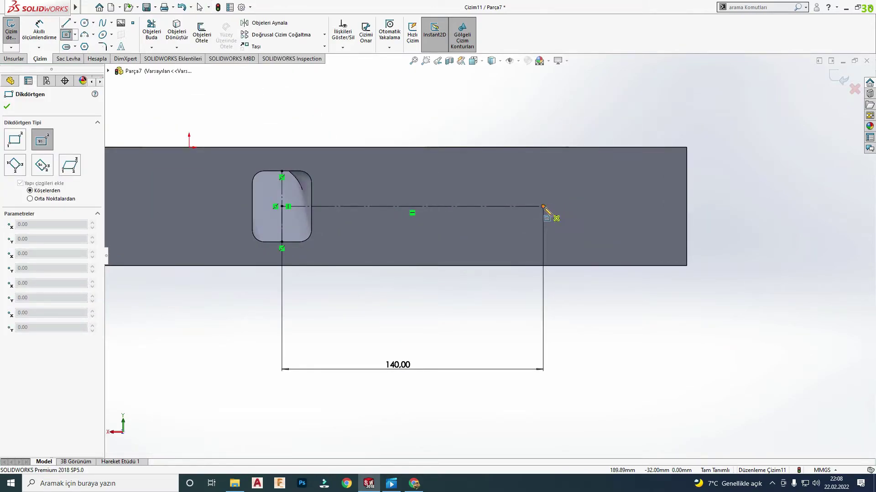
pyautogui.click(542, 207)
pyautogui.click(514, 159)
pyautogui.press('Escape')
# - Dimension the rectangle to 31.75 wide and 38.10 high
pyautogui.press('d')
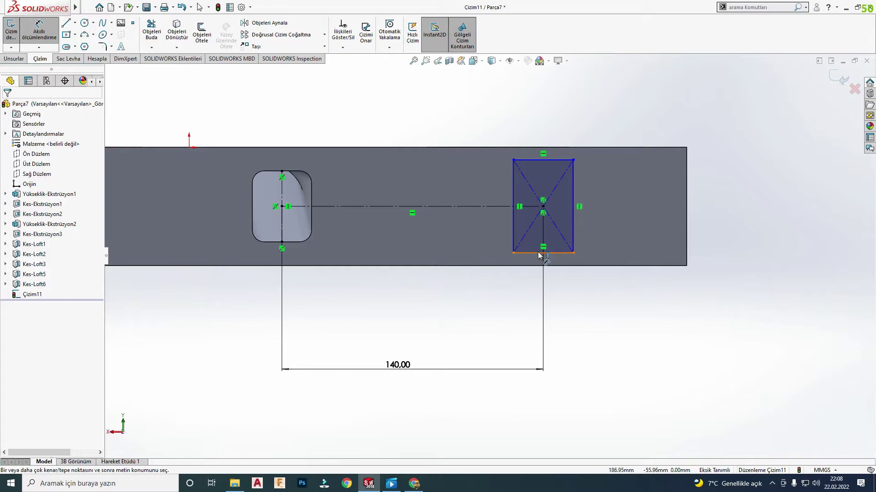
pyautogui.click(539, 254)
pyautogui.click(573, 326)
pyautogui.write('31.7')
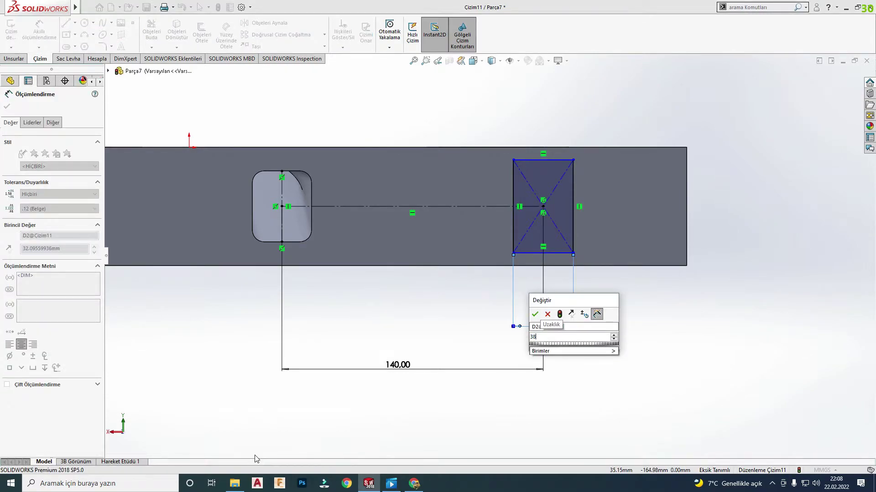
pyautogui.write('5')
pyautogui.press('Return')
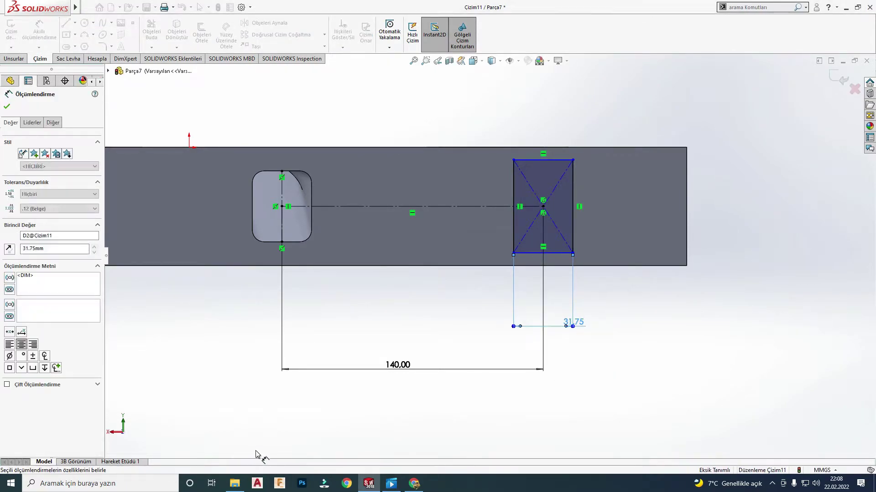
pyautogui.click(575, 194)
pyautogui.click(615, 215)
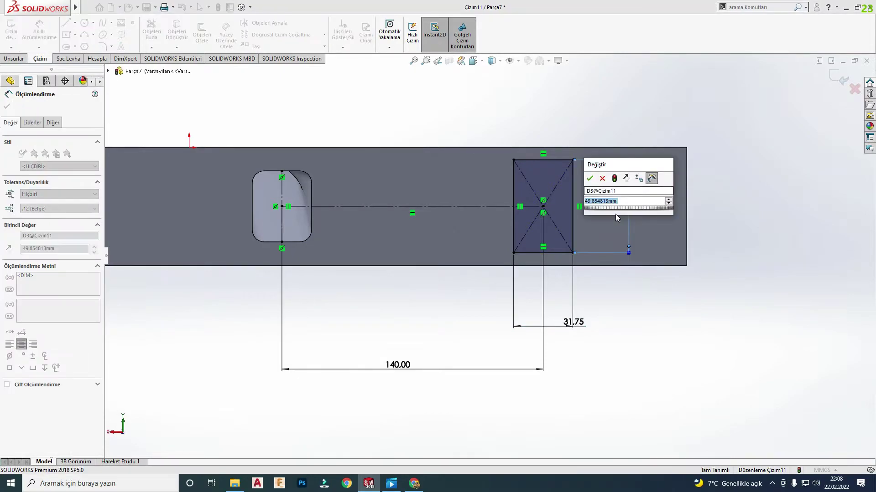
pyautogui.write('38,1')
pyautogui.press('Return')
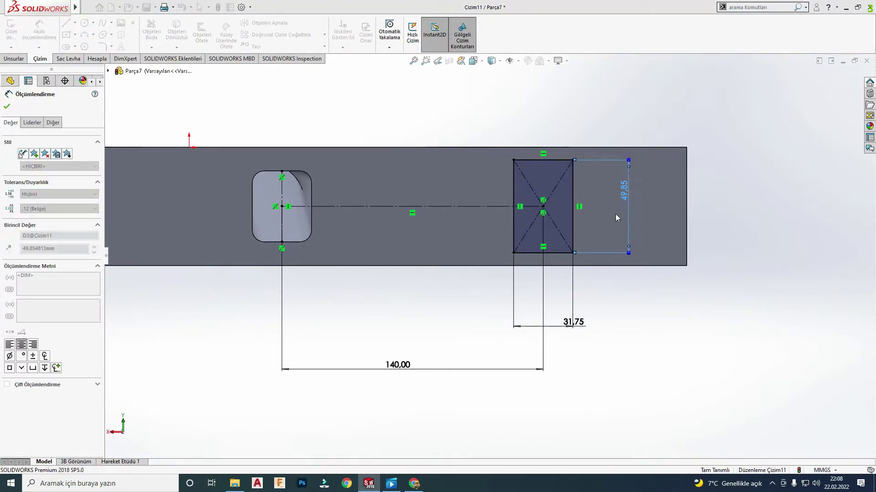
pyautogui.press('Escape')
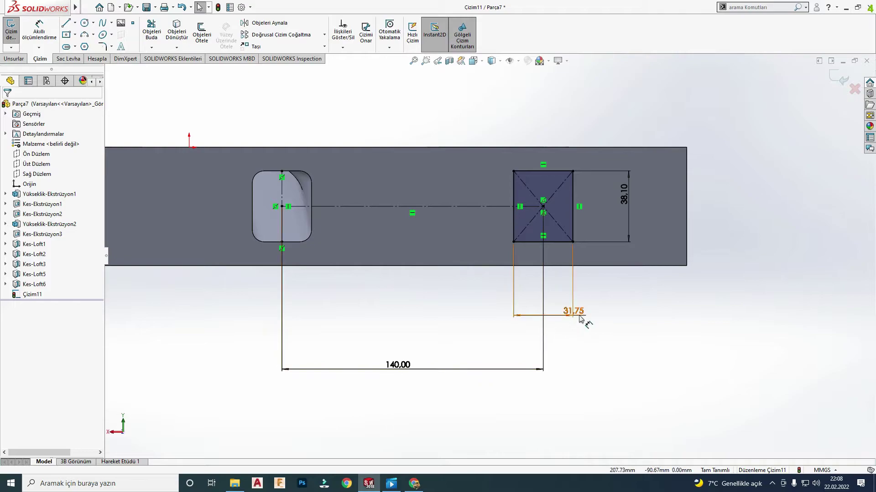
pyautogui.moveTo(579, 314); pyautogui.dragTo(543, 313)
pyautogui.press('Escape')
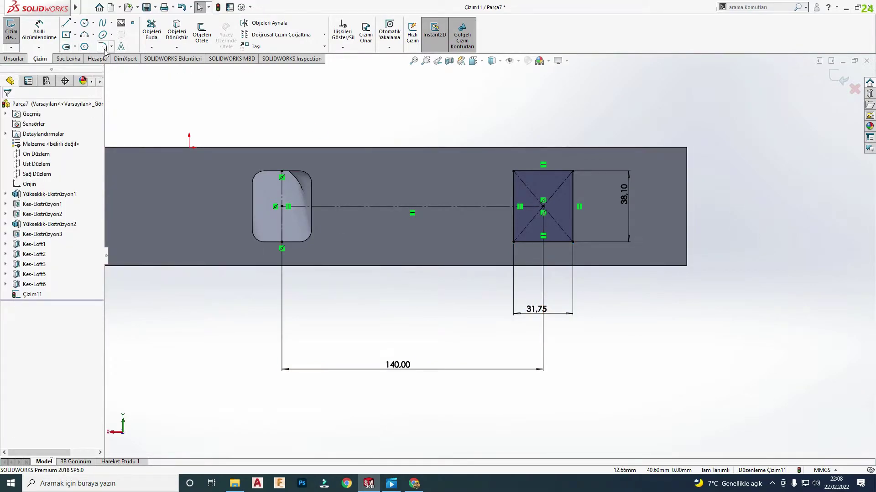
# - Round all four rectangle corners with 6.35 sketch fillets
pyautogui.click(103, 46)
pyautogui.click(513, 172)
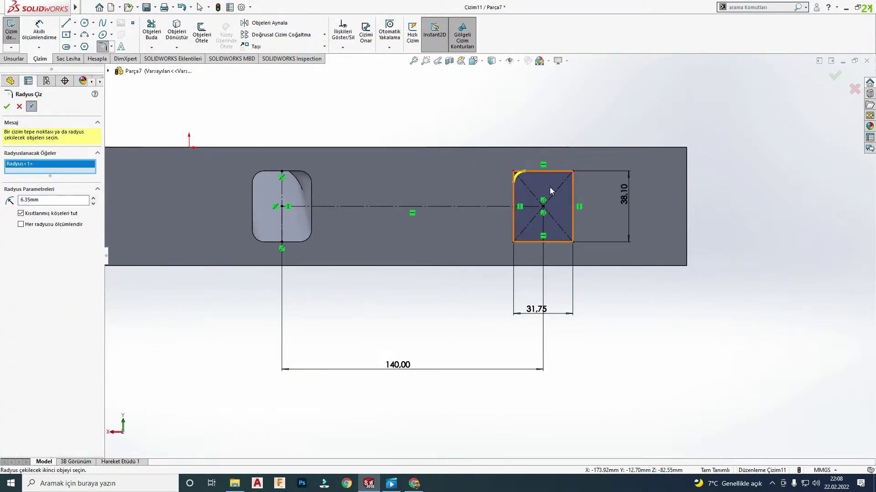
pyautogui.click(572, 171)
pyautogui.click(515, 242)
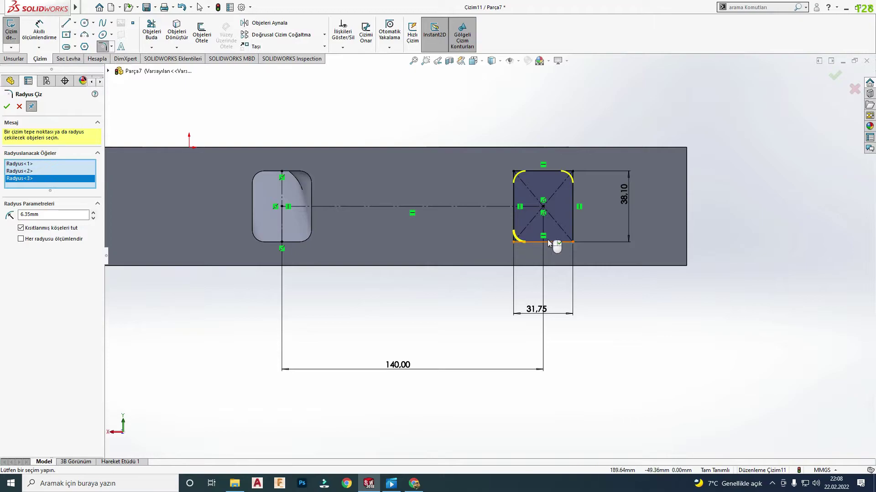
pyautogui.click(573, 243)
pyautogui.click(6, 106)
pyautogui.scroll(-3, 488, 257)
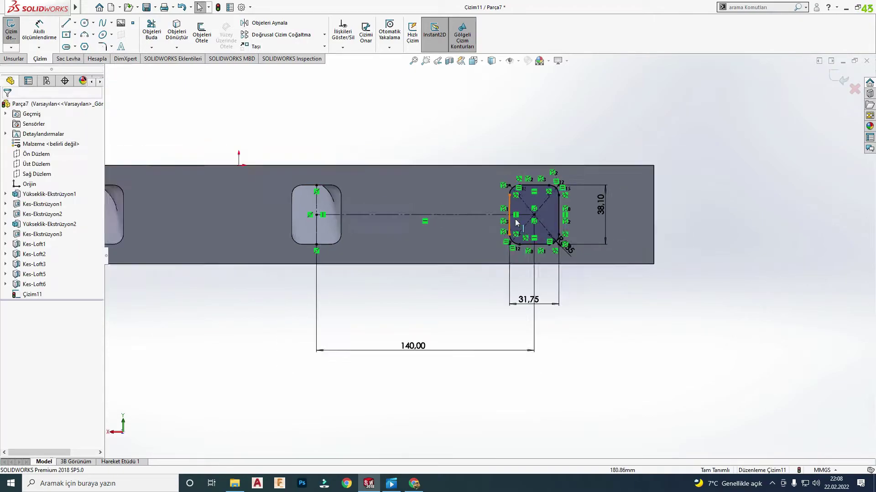
pyautogui.scroll(-1, 558, 242)
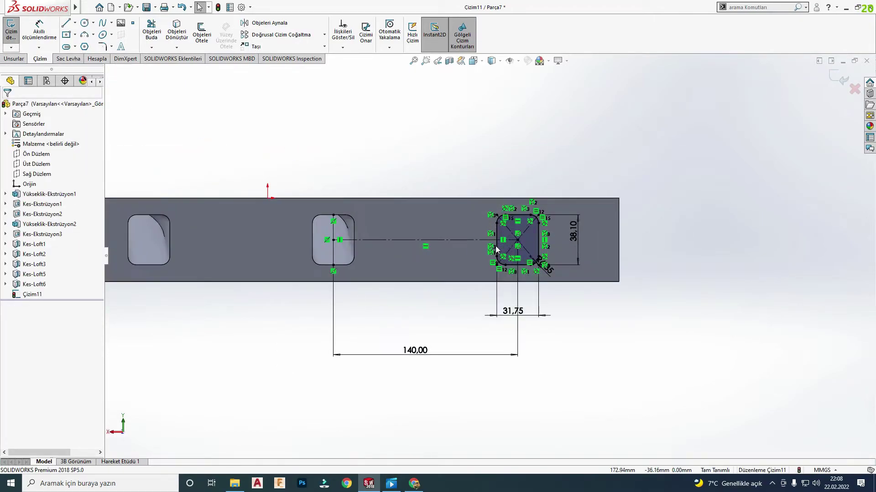
pyautogui.scroll(-3, 558, 242)
pyautogui.scroll(2, 558, 242)
pyautogui.scroll(3, 544, 247)
pyautogui.scroll(1, 513, 234)
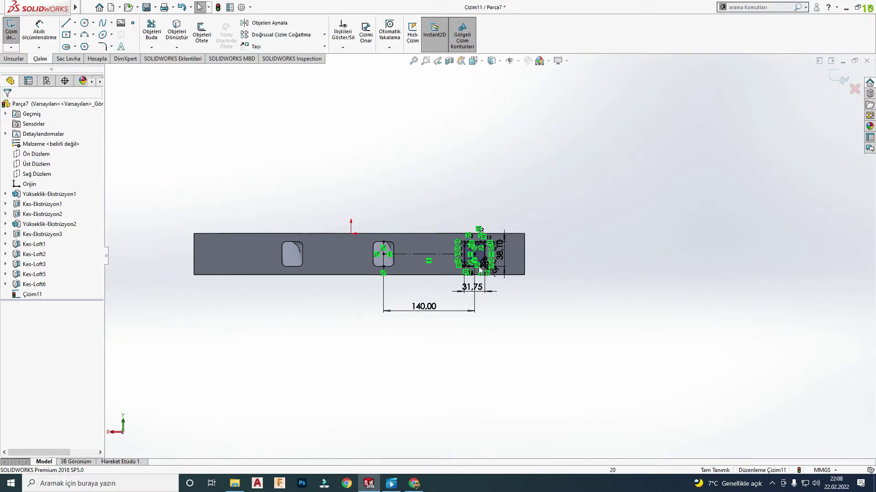
pyautogui.scroll(-3, 519, 240)
pyautogui.scroll(-1, 445, 249)
pyautogui.scroll(-2, 444, 248)
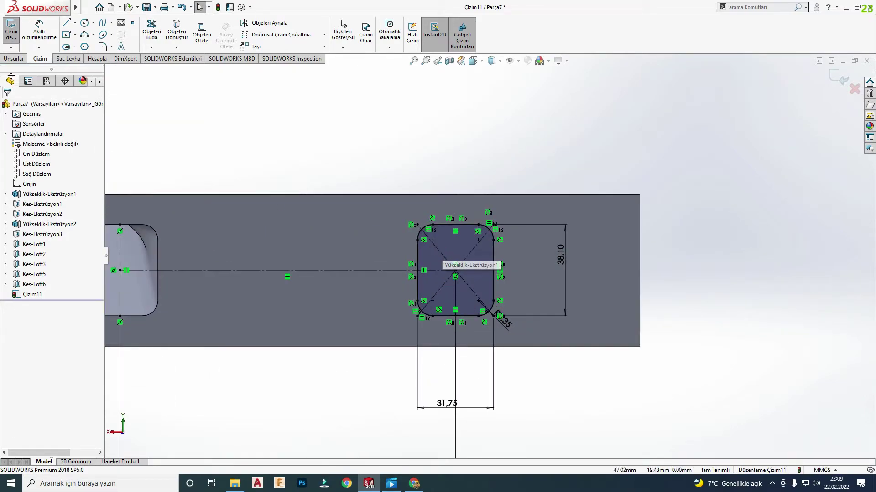
pyautogui.click(14, 59)
# - Create Kes-Loft7 from sketch Çizim11 to the right ring's circular pocket face, aligning the connectors
pyautogui.click(841, 80)
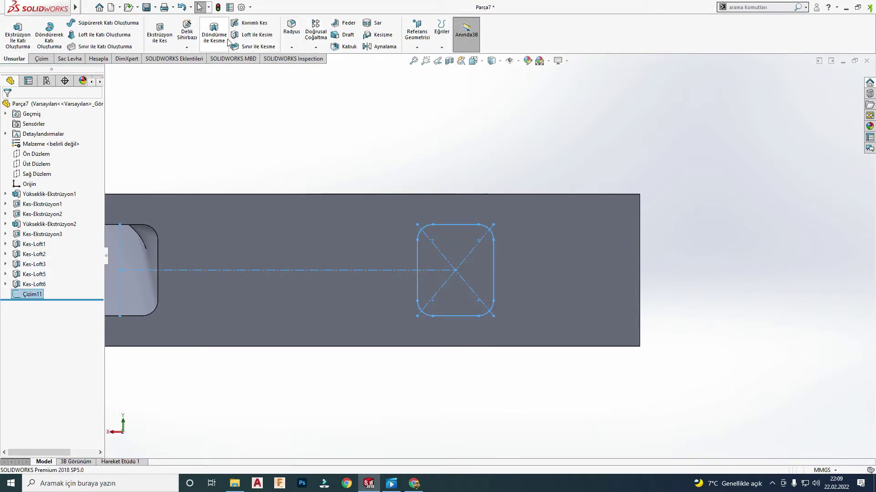
pyautogui.click(242, 36)
pyautogui.moveTo(490, 152); pyautogui.dragTo(450, 185, button='middle')
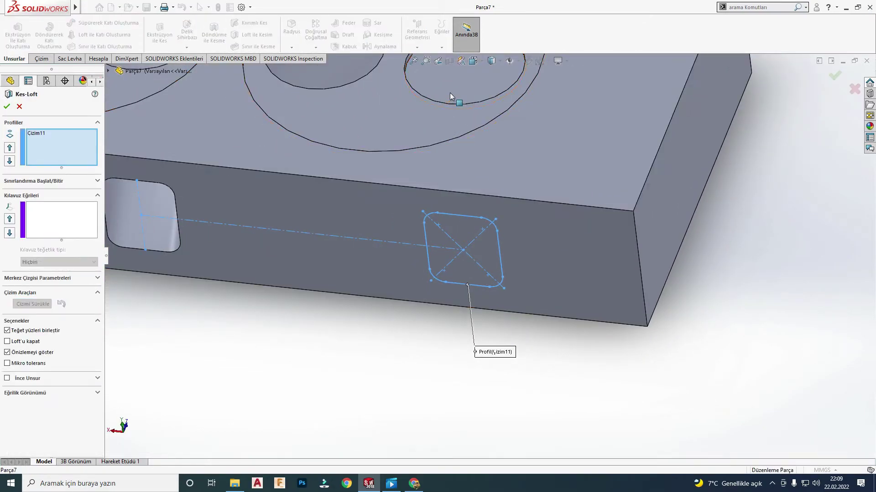
pyautogui.click(451, 164)
pyautogui.moveTo(464, 184); pyautogui.dragTo(449, 163)
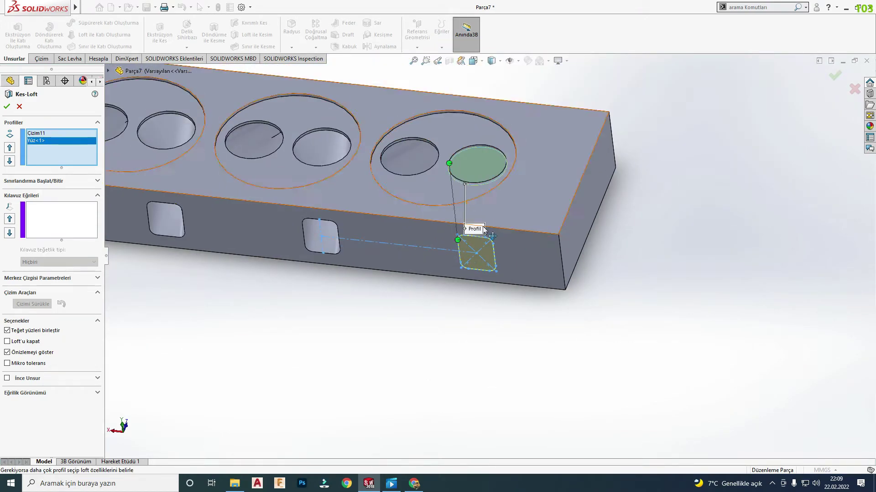
pyautogui.click(6, 107)
pyautogui.moveTo(474, 201)
pyautogui.mouseDown(button='middle')
pyautogui.moveTo(411, 182)
pyautogui.moveTo(374, 146)
pyautogui.moveTo(318, 213)
pyautogui.moveTo(330, 255)
pyautogui.moveTo(325, 209)
pyautogui.moveTo(305, 248)
pyautogui.mouseUp(button='middle')
pyautogui.scroll(-3, 336, 187)
pyautogui.scroll(4, 437, 181)
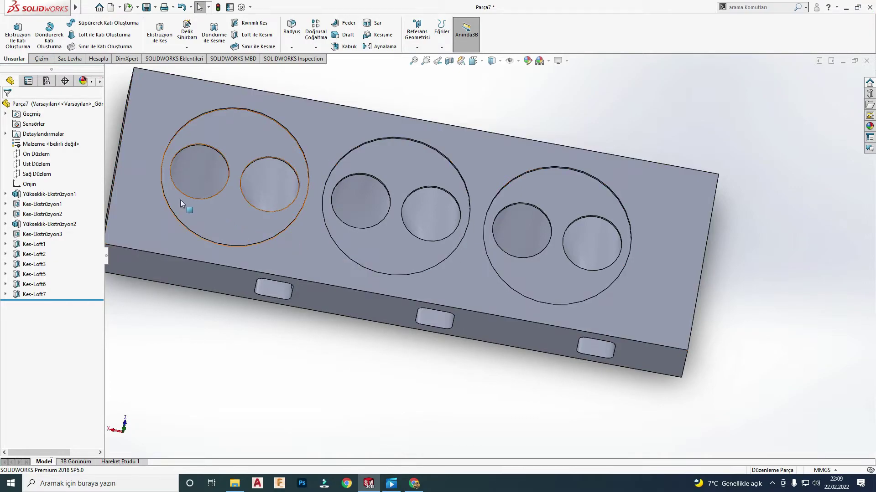
# - Start sketch Çizim12 on the top face with a Ø6.35 circle in the first pocket
pyautogui.click(213, 140)
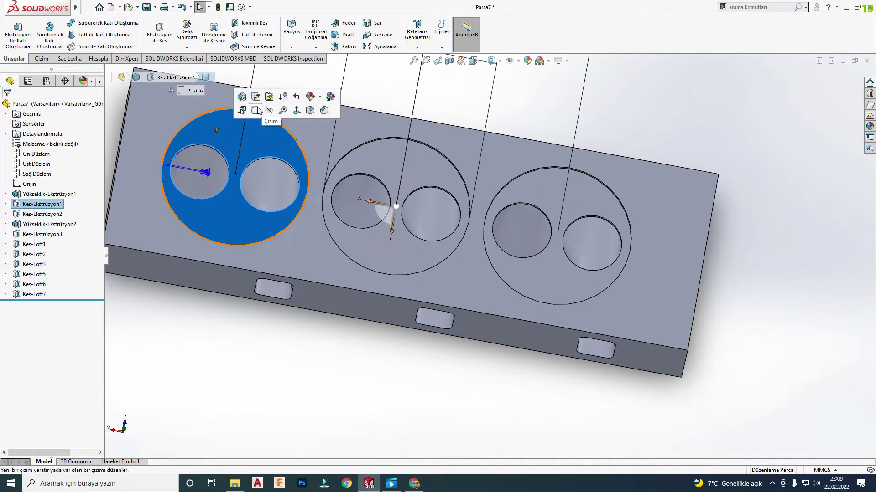
pyautogui.click(258, 111)
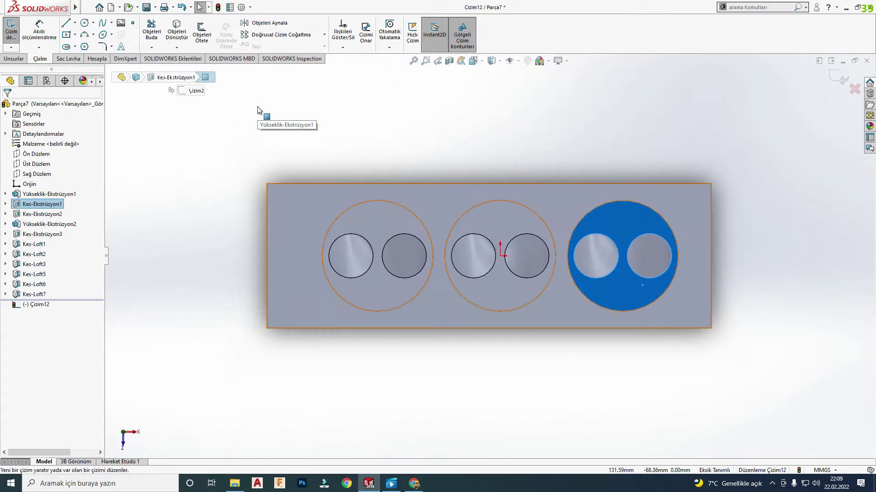
pyautogui.click(84, 23)
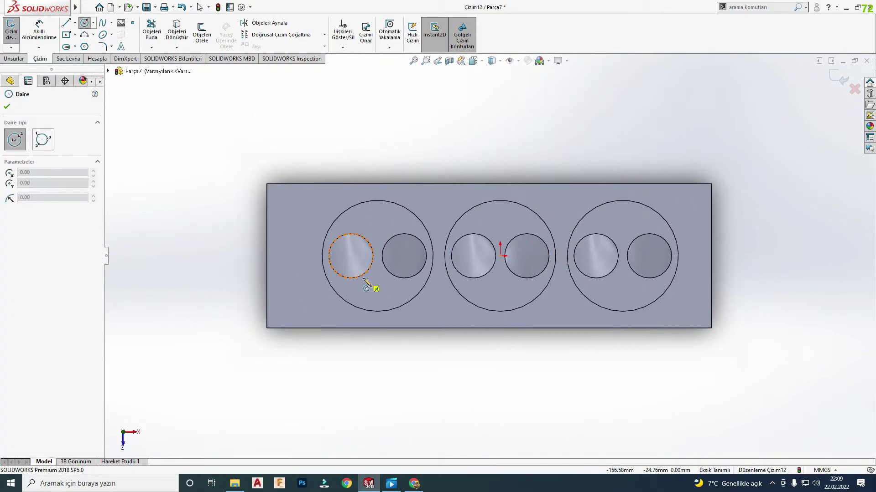
pyautogui.click(350, 256)
pyautogui.press('Escape')
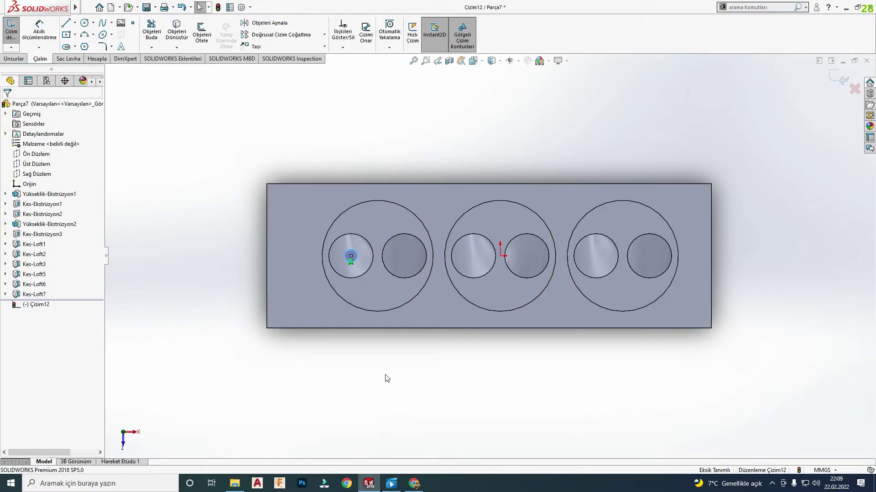
pyautogui.moveTo(386, 378); pyautogui.dragTo(352, 266, button='right')
pyautogui.click(358, 264)
pyautogui.click(356, 354)
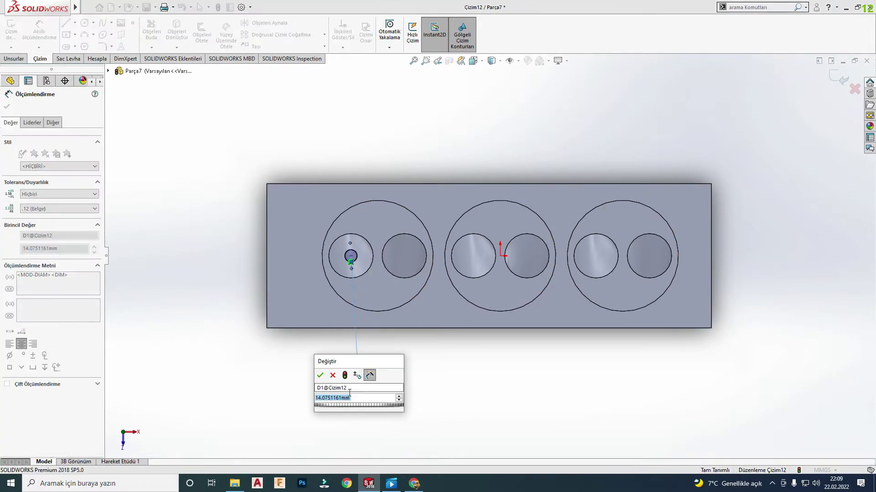
pyautogui.write('6,3')
pyautogui.press('Return')
pyautogui.press('Escape')
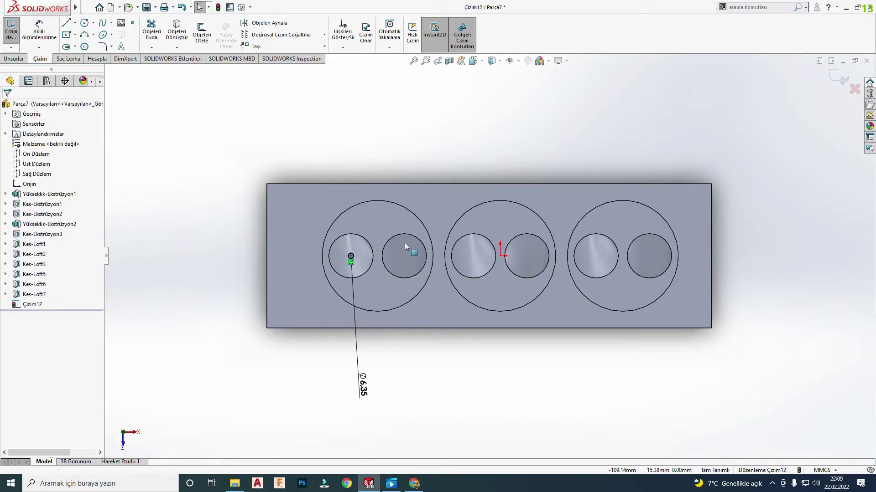
pyautogui.scroll(-5, 406, 246)
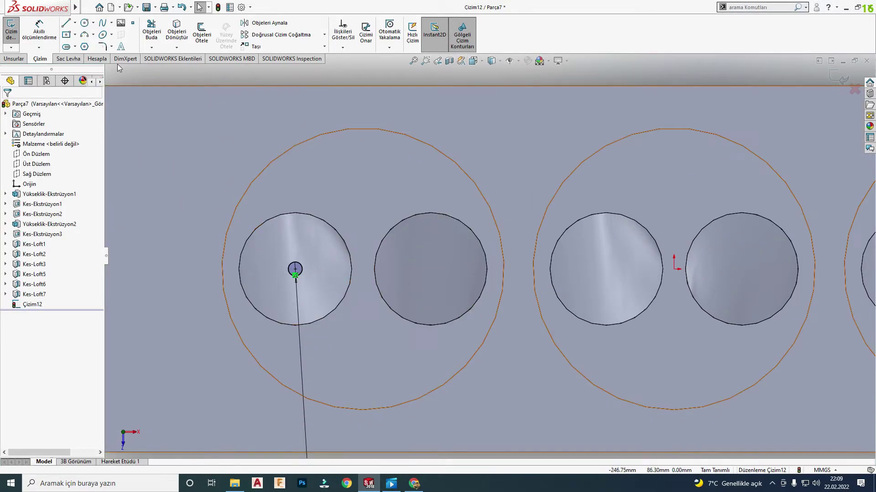
# - Add a circle in the second pocket and give both circles an Equal relation
pyautogui.click(84, 23)
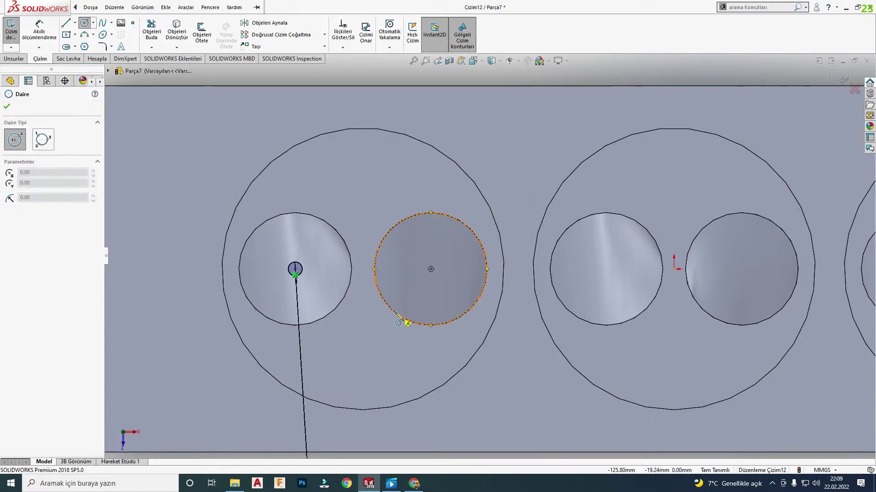
pyautogui.click(431, 269)
pyautogui.click(440, 259)
pyautogui.scroll(4, 465, 375)
pyautogui.moveTo(465, 375); pyautogui.dragTo(466, 274, button='right')
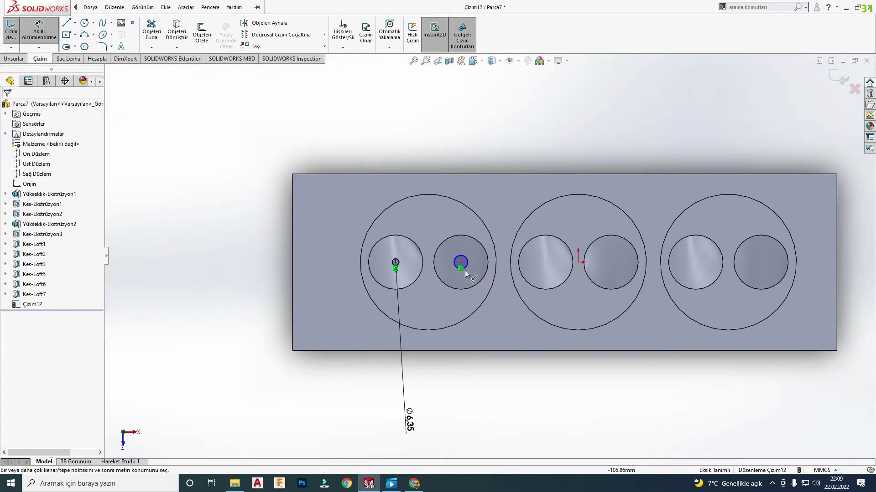
pyautogui.press('Escape')
pyautogui.click(455, 262)
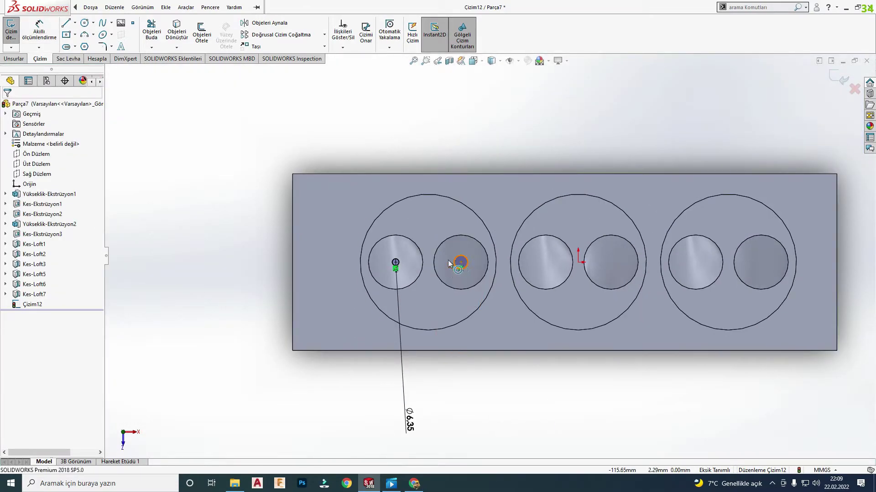
pyautogui.keyDown('ctrl'); pyautogui.click(401, 261); pyautogui.keyUp('ctrl')
pyautogui.click(9, 286)
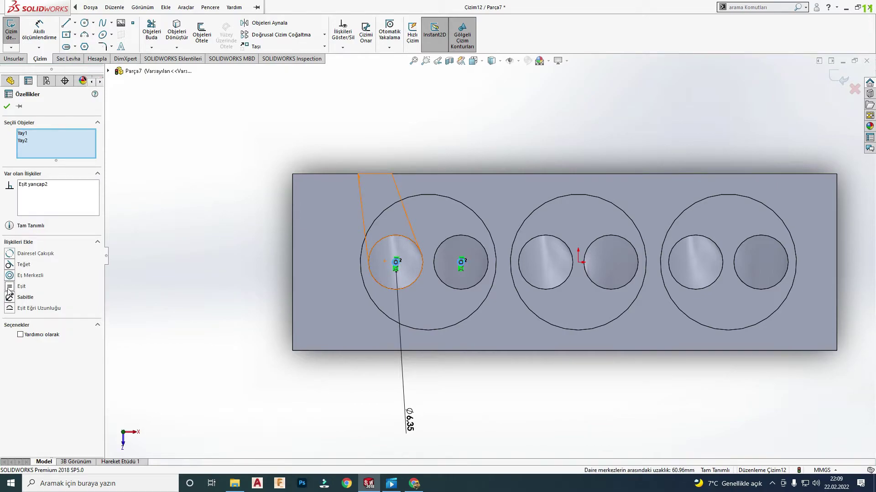
pyautogui.press('Escape')
pyautogui.scroll(3, 491, 262)
pyautogui.scroll(1, 497, 300)
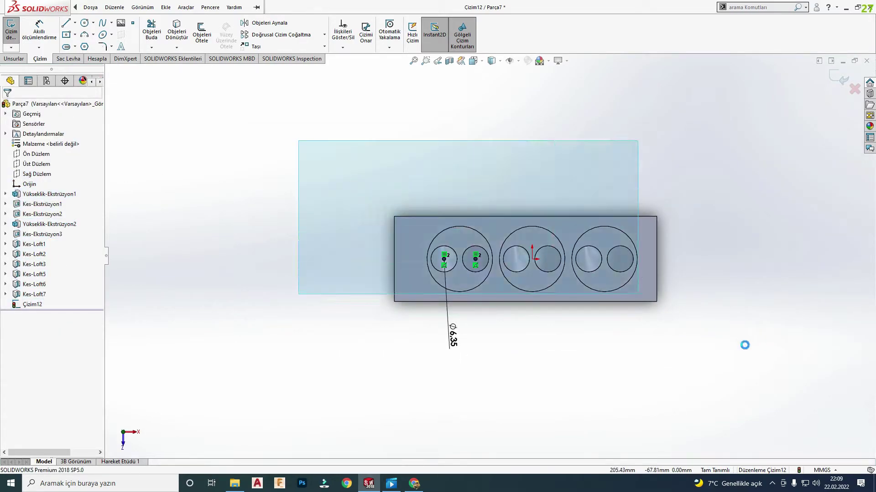
pyautogui.click(445, 255)
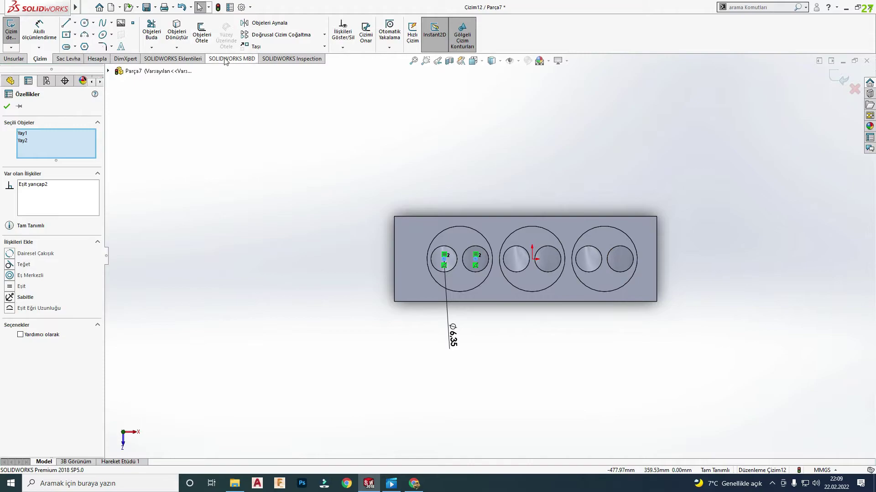
# - Linear-pattern the two circles into three copies at 140 mm spacing
pyautogui.click(256, 36)
pyautogui.write('3')
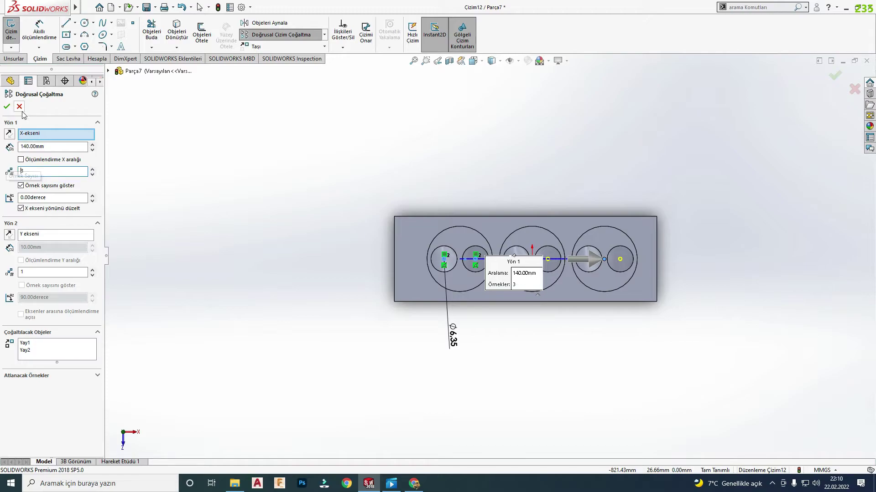
pyautogui.click(7, 106)
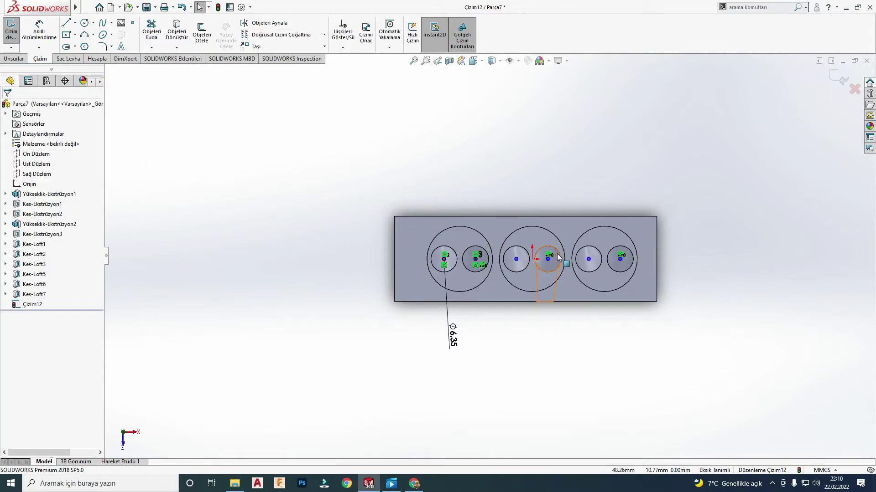
pyautogui.scroll(-3, 557, 254)
pyautogui.scroll(-3, 497, 213)
pyautogui.scroll(-3, 526, 249)
pyautogui.scroll(5, 526, 249)
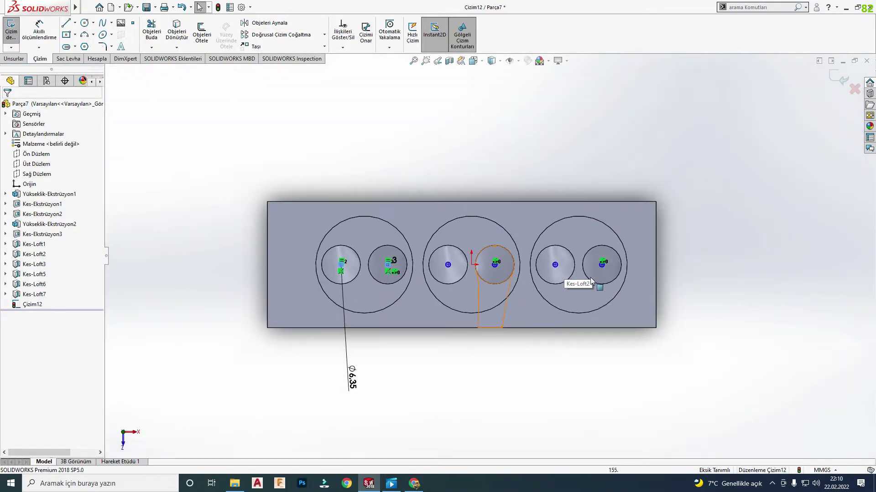
pyautogui.scroll(-2, 619, 270)
pyautogui.scroll(-2, 593, 265)
pyautogui.scroll(-2, 538, 255)
pyautogui.scroll(1, 645, 187)
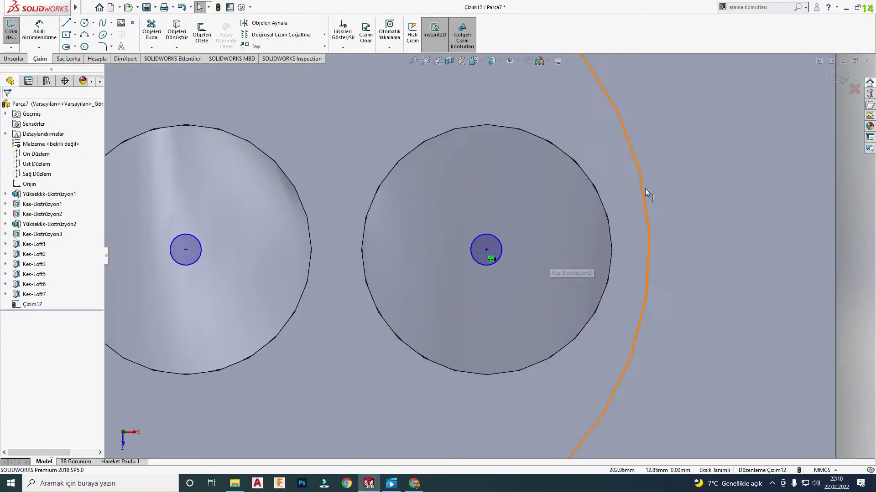
pyautogui.scroll(4, 700, 223)
pyautogui.scroll(1, 698, 242)
pyautogui.scroll(2, 627, 263)
# - Dimension the rightmost circle's centre 70.87 from the block's right edge
pyautogui.press('d')
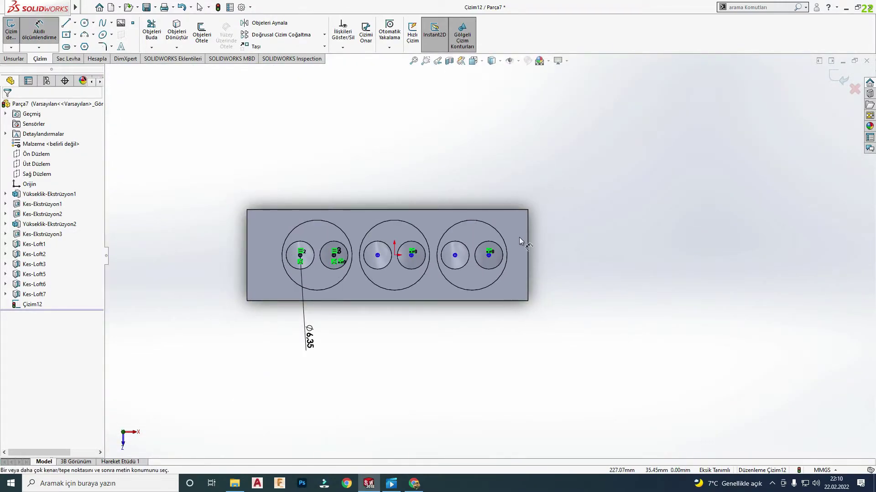
pyautogui.scroll(-5, 517, 255)
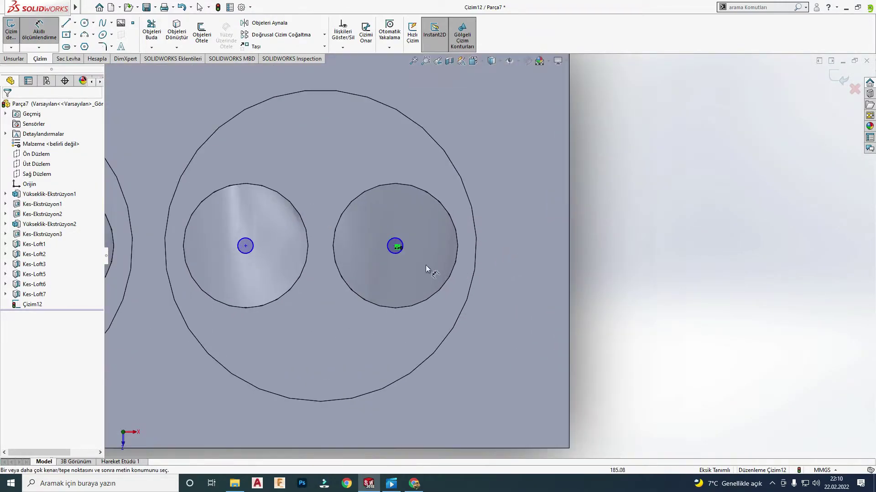
pyautogui.click(395, 246)
pyautogui.click(570, 250)
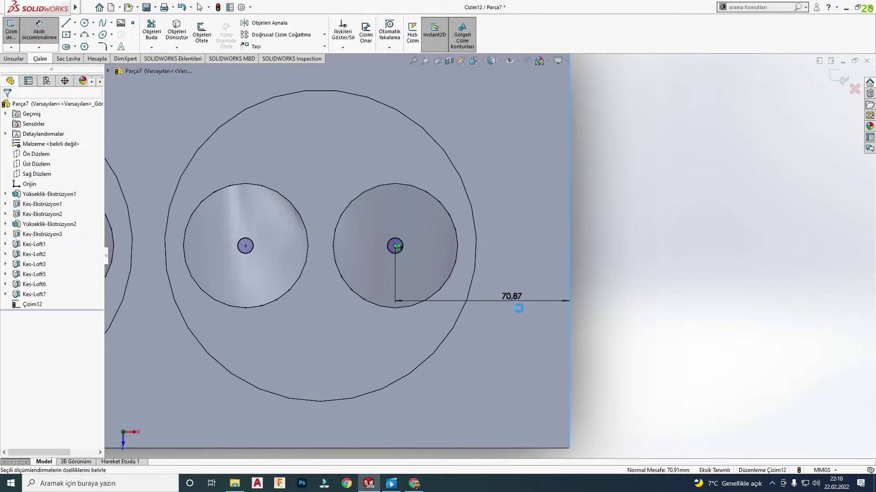
pyautogui.click(515, 299)
pyautogui.press('Return')
pyautogui.scroll(4, 476, 242)
pyautogui.press('Escape')
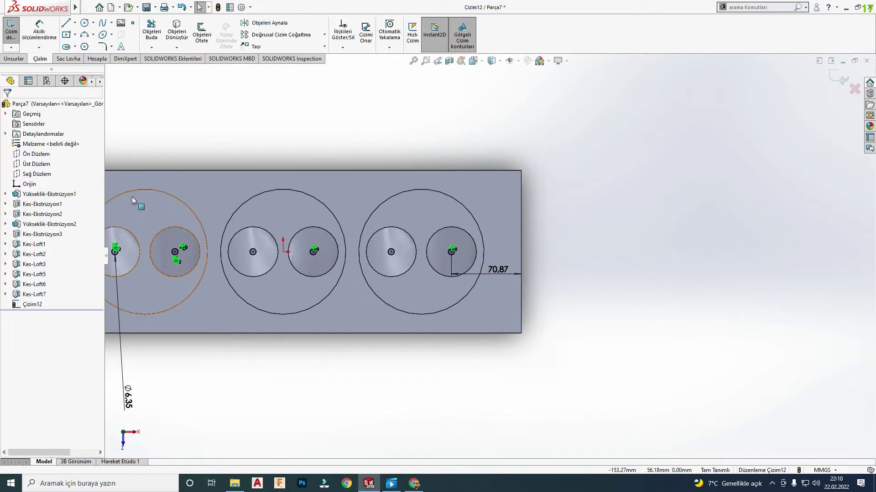
pyautogui.scroll(4, 389, 233)
# - Extrude-cut the hole sketch Through All as Kes-Ekstrüzyon4, then orbit to the underside
pyautogui.click(14, 58)
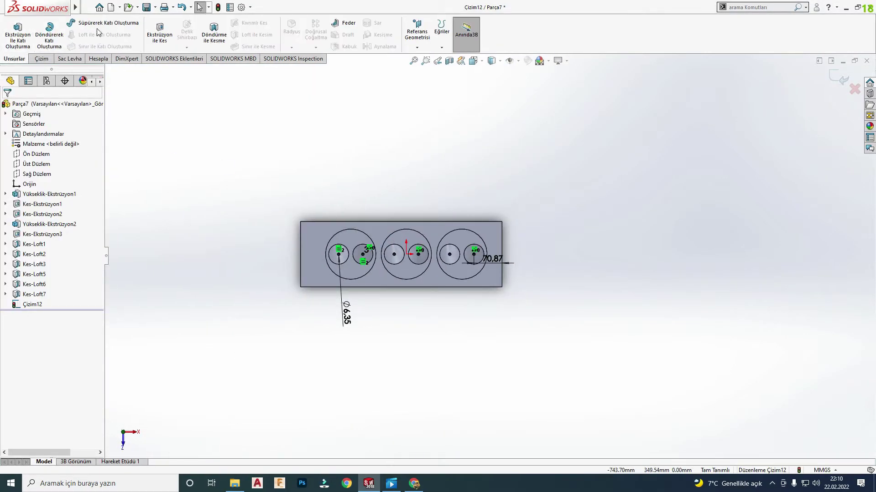
pyautogui.click(160, 33)
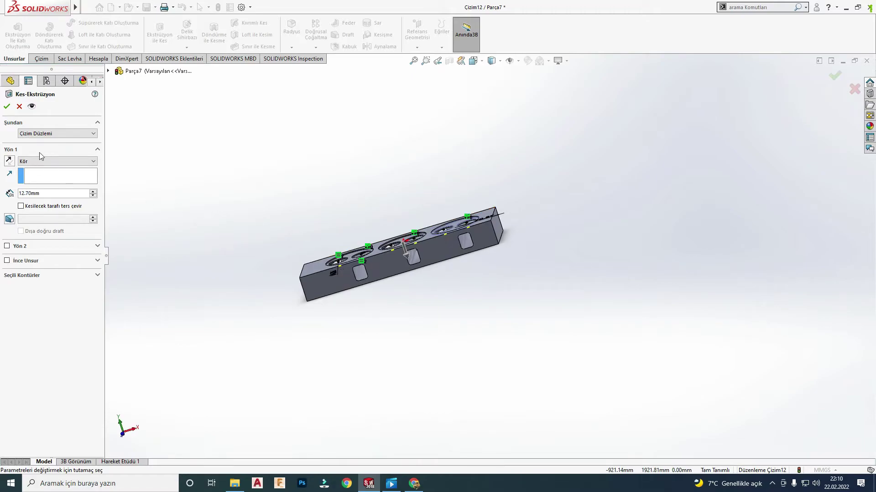
pyautogui.click(40, 161)
pyautogui.click(39, 183)
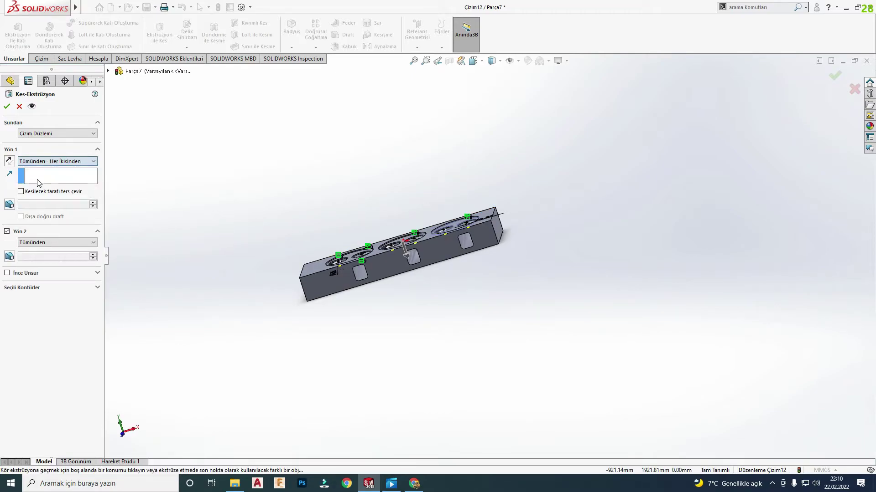
pyautogui.click(35, 163)
pyautogui.click(39, 179)
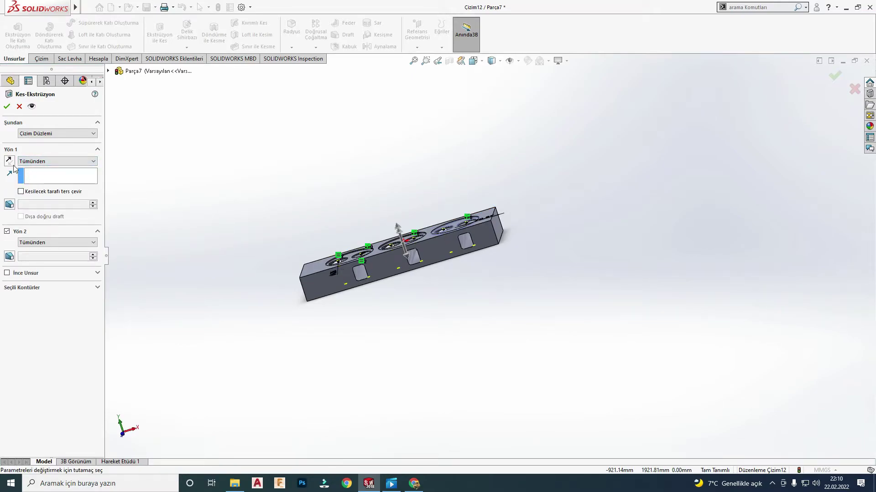
pyautogui.click(7, 106)
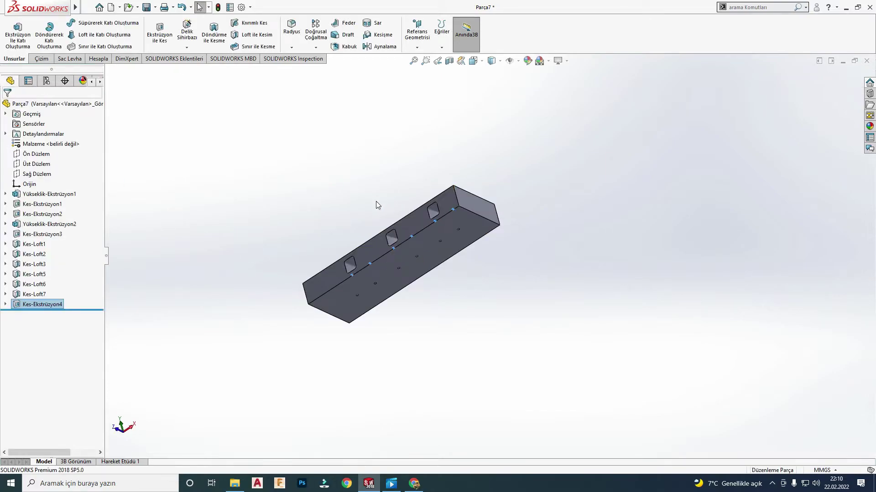
pyautogui.moveTo(400, 446)
pyautogui.mouseDown(button='middle')
pyautogui.moveTo(411, 141)
pyautogui.moveTo(410, 263)
pyautogui.moveTo(280, 198)
pyautogui.mouseUp(button='middle')
# - Sketch a small centre rectangle near the top-left of the face showing the hole openings
pyautogui.click(361, 279)
pyautogui.click(404, 253)
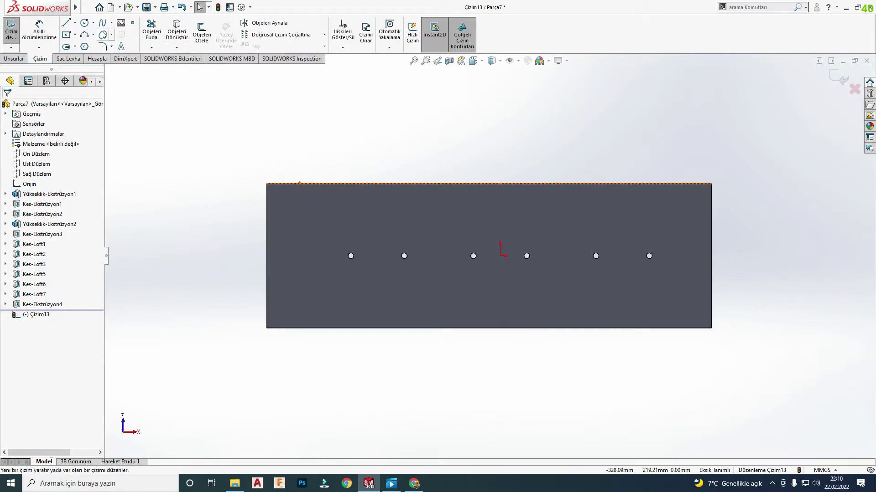
pyautogui.click(65, 35)
pyautogui.click(301, 210)
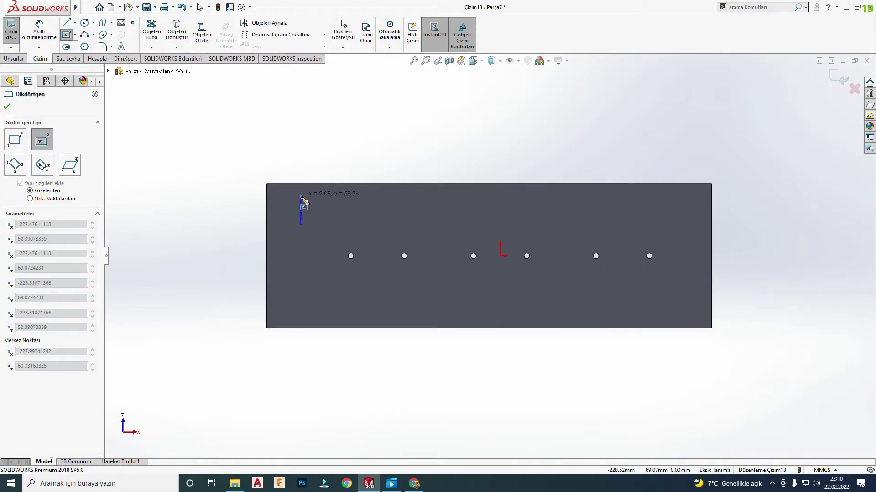
pyautogui.click(290, 191)
pyautogui.press('Escape')
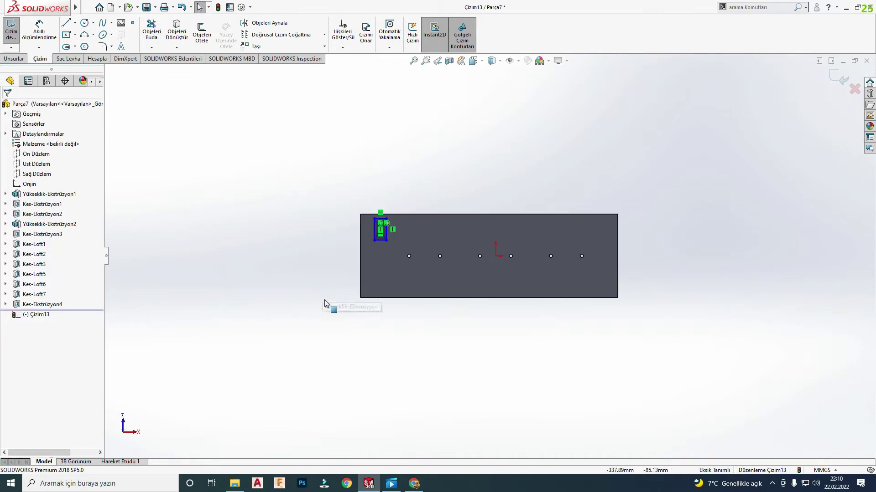
pyautogui.moveTo(324, 300); pyautogui.dragTo(371, 252, button='right')
pyautogui.scroll(-2, 371, 253)
# - Dimension the rectangle 19 mm wide and 50.80 mm tall
pyautogui.click(427, 226)
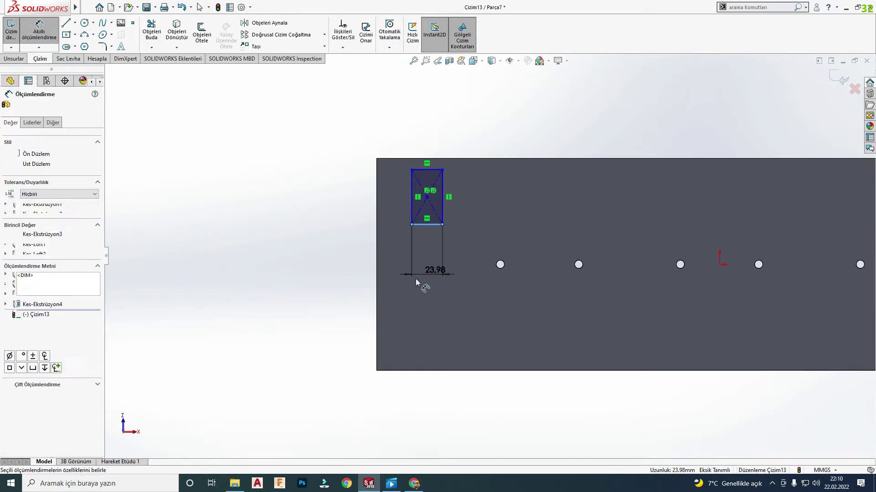
pyautogui.click(415, 278)
pyautogui.write('19')
pyautogui.press('Return')
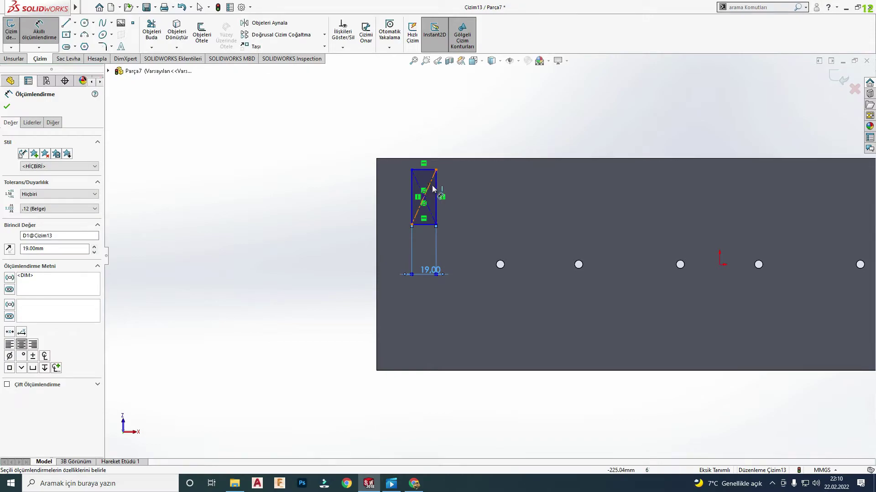
pyautogui.click(441, 192)
pyautogui.click(490, 196)
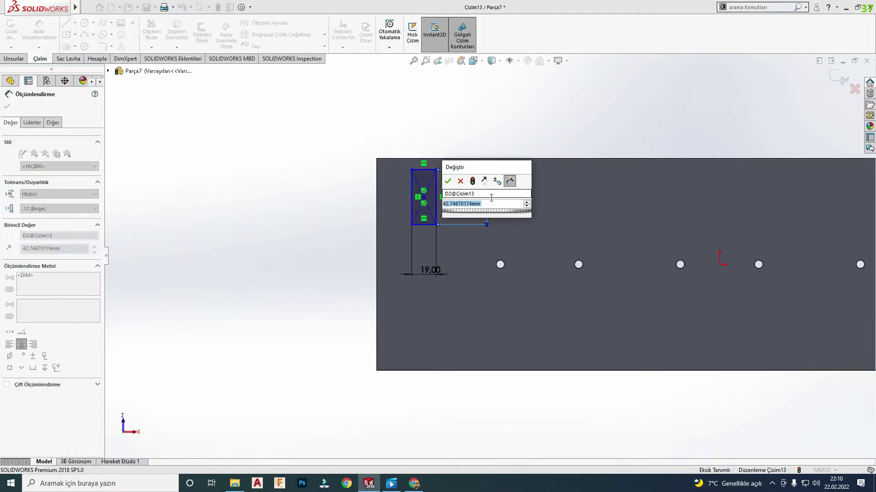
pyautogui.write('0')
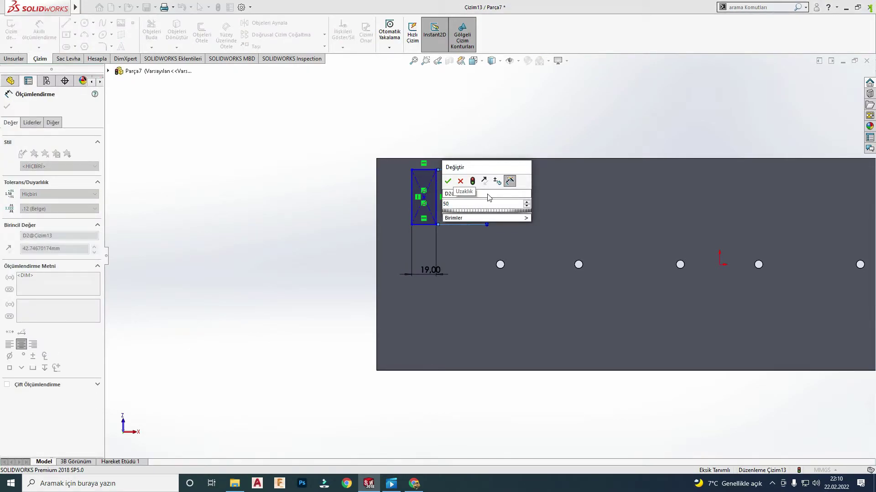
pyautogui.write('.8')
pyautogui.press('Return')
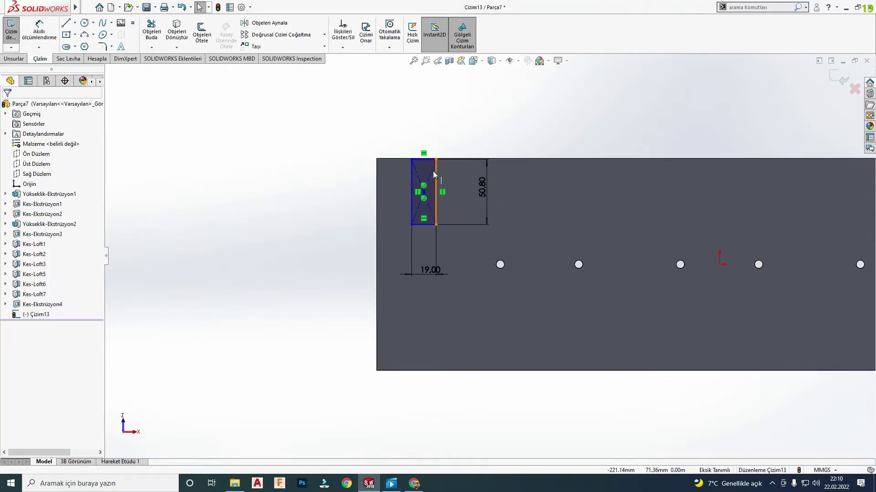
# - Locate the rectangle 9.52 below the part's top edge and 38.10 from the plate edge
pyautogui.moveTo(420, 230); pyautogui.dragTo(435, 279)
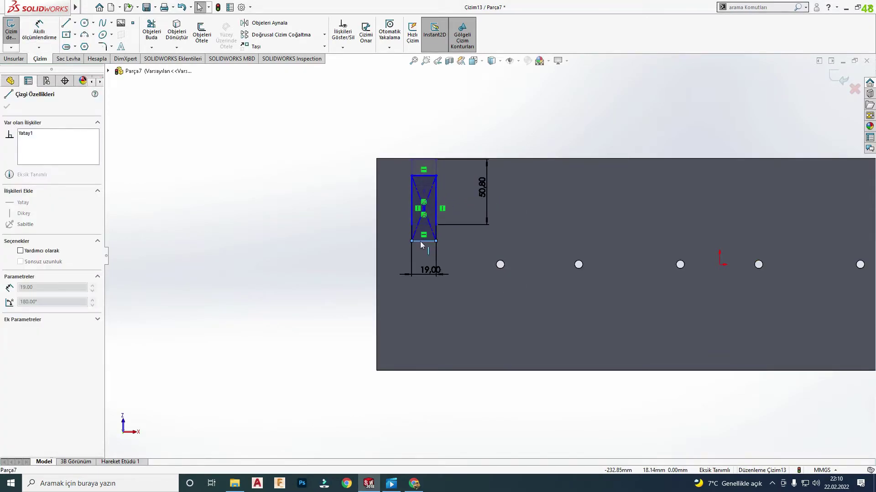
pyautogui.moveTo(435, 279); pyautogui.dragTo(435, 237, button='right')
pyautogui.click(424, 176)
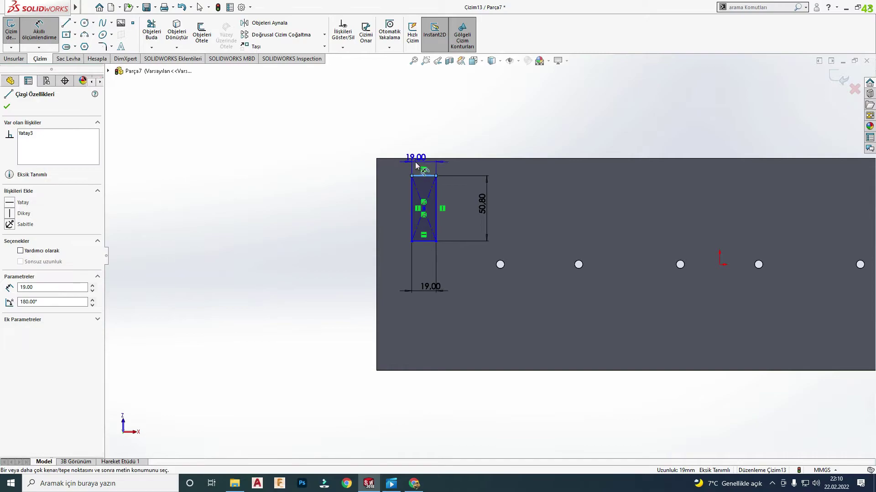
pyautogui.click(388, 159)
pyautogui.click(213, 210)
pyautogui.write('9')
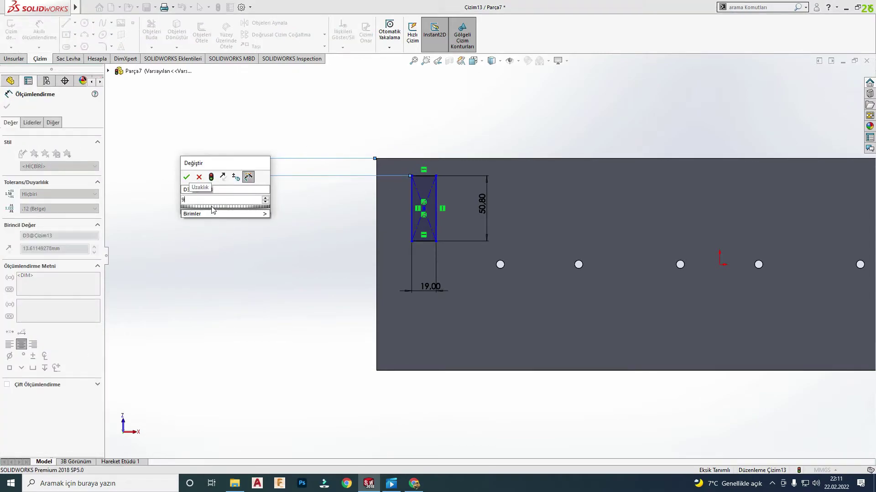
pyautogui.write('.52')
pyautogui.press('Return')
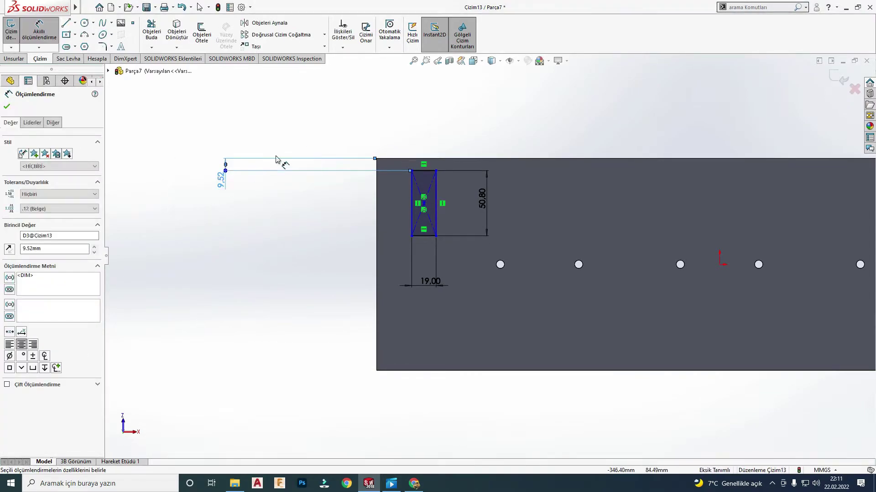
pyautogui.click(411, 205)
pyautogui.click(376, 210)
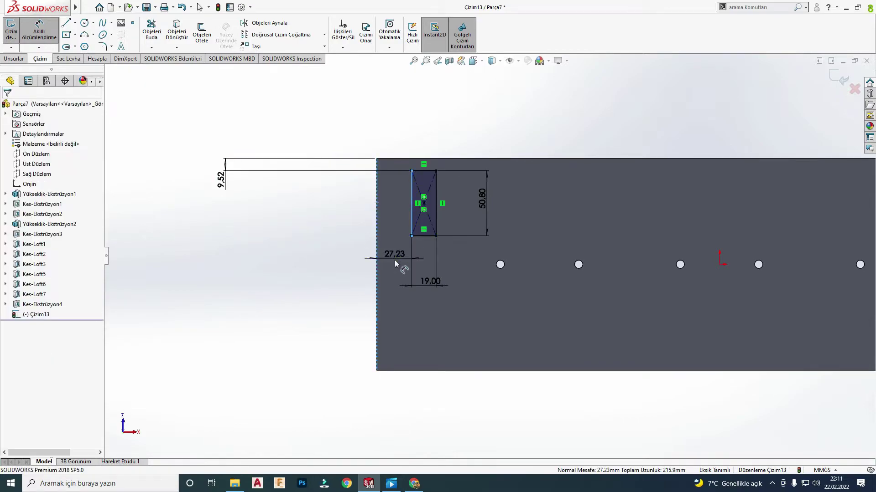
pyautogui.click(395, 260)
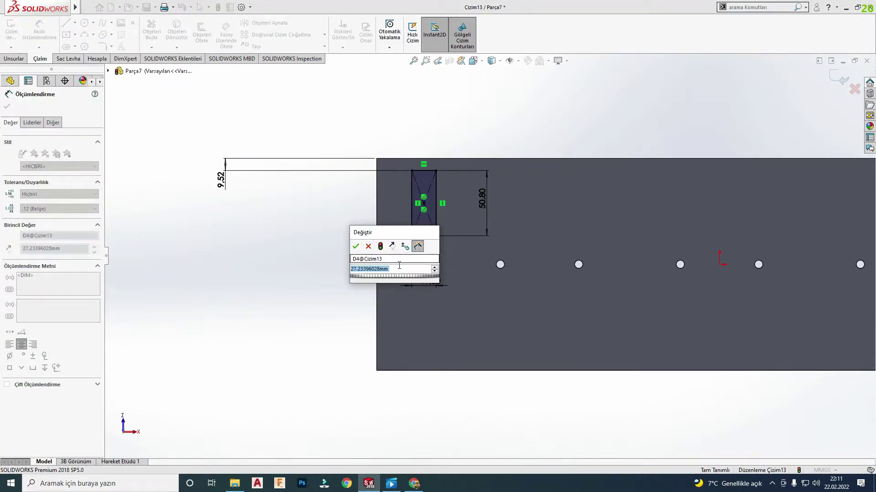
pyautogui.write('38,10')
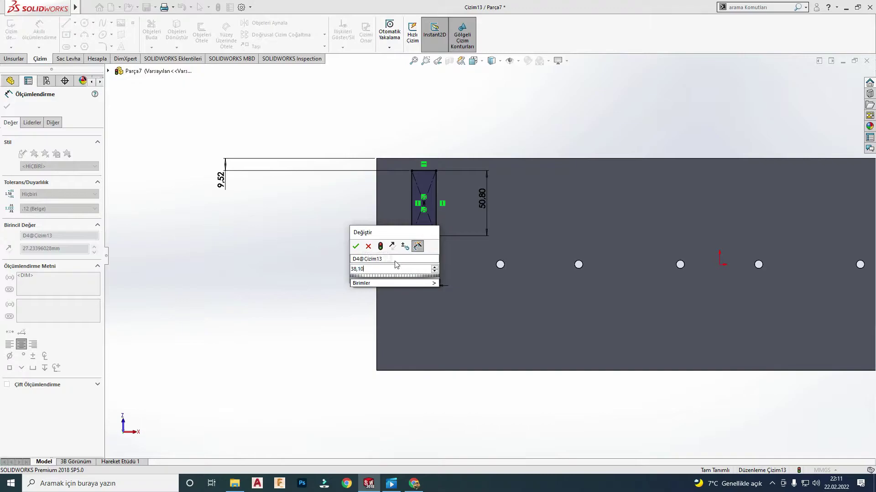
pyautogui.press('Return')
pyautogui.press('Escape')
pyautogui.scroll(3, 469, 236)
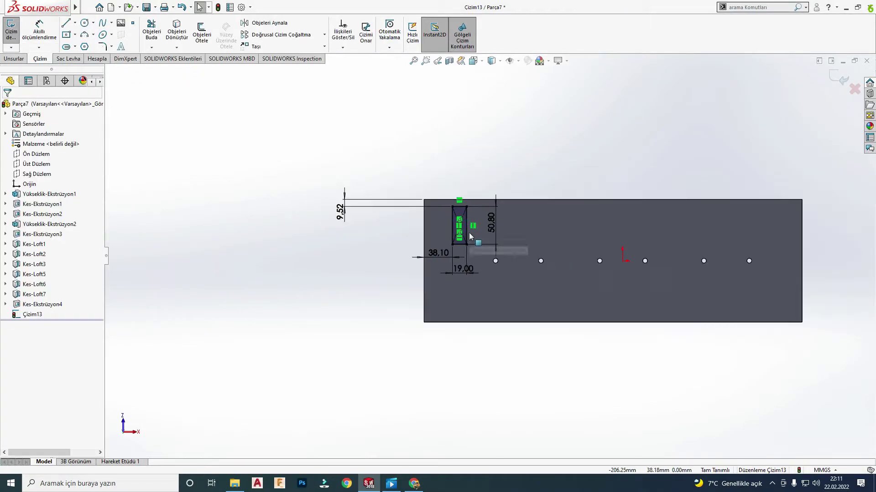
pyautogui.scroll(-2, 469, 236)
# - Extrude the rectangle 22.23 mm into a boss tab and orbit to inspect it
pyautogui.click(14, 59)
pyautogui.click(17, 34)
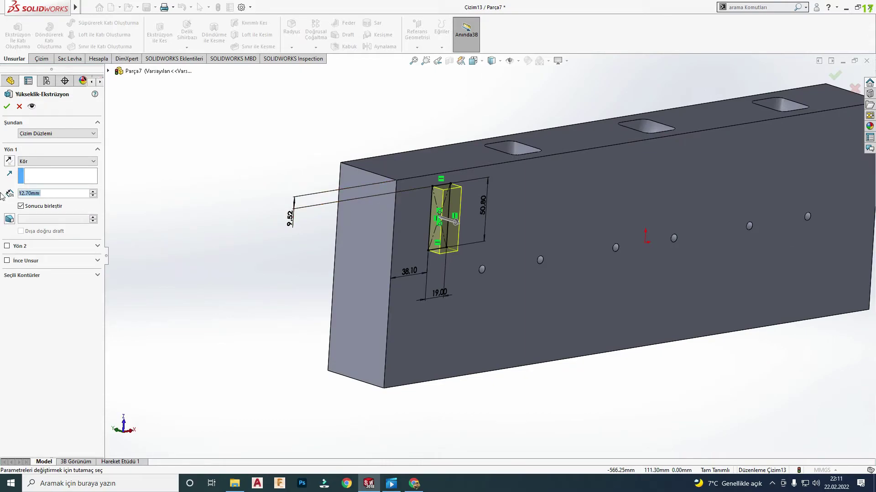
pyautogui.write('22.23')
pyautogui.press('Return')
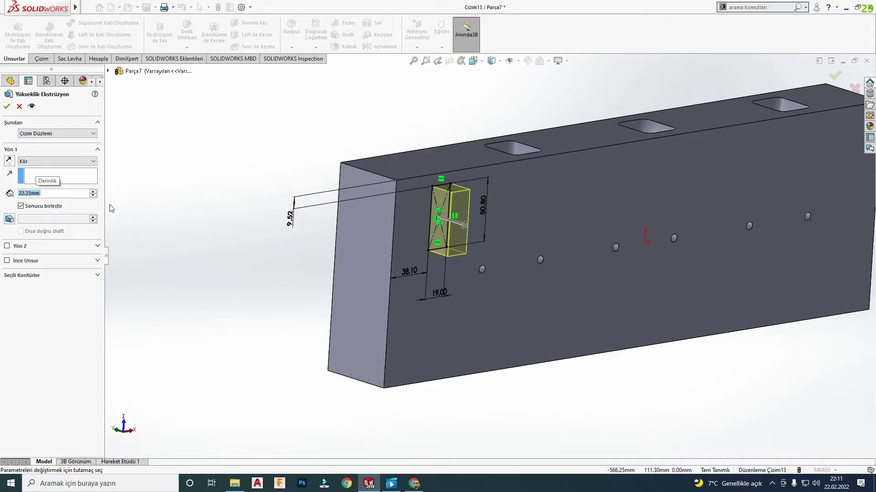
pyautogui.scroll(2, 497, 230)
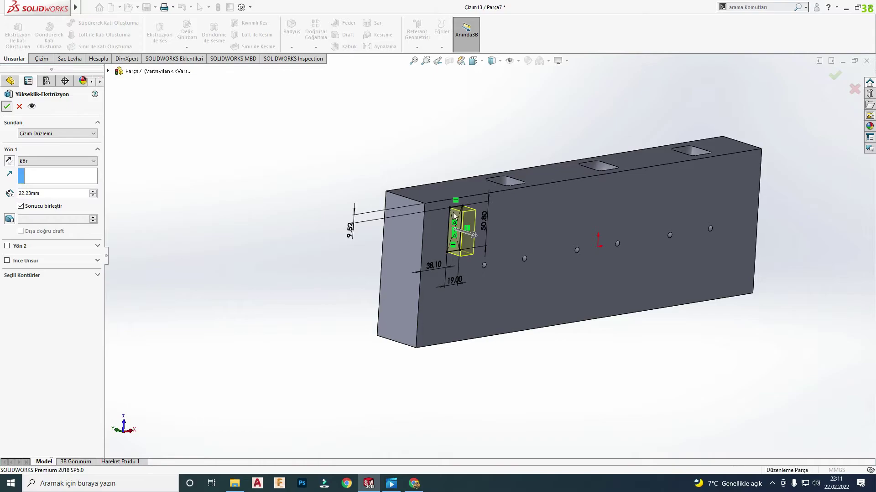
pyautogui.click(7, 106)
pyautogui.moveTo(501, 228); pyautogui.dragTo(514, 249, button='middle')
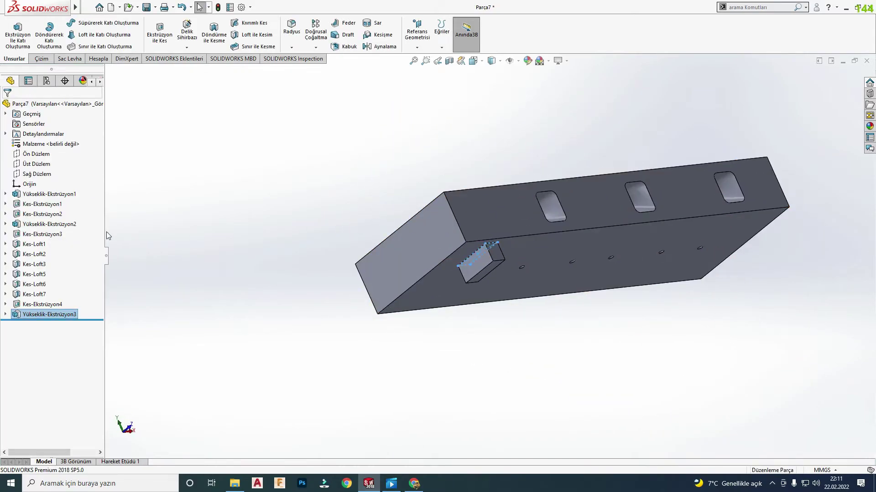
# - Reopen sketch Çizim13 from the tab feature, exit to rebuild, and orbit to a tilted view
pyautogui.click(5, 315)
pyautogui.click(37, 325)
pyautogui.click(46, 301)
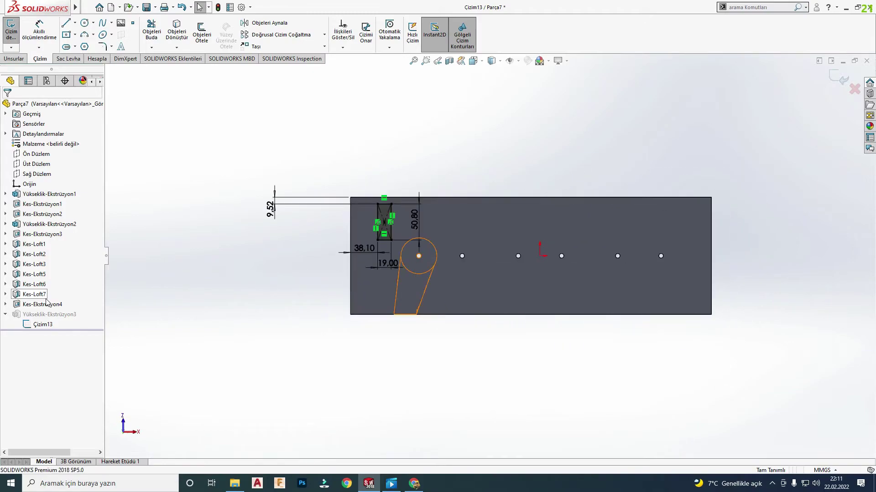
pyautogui.click(850, 73)
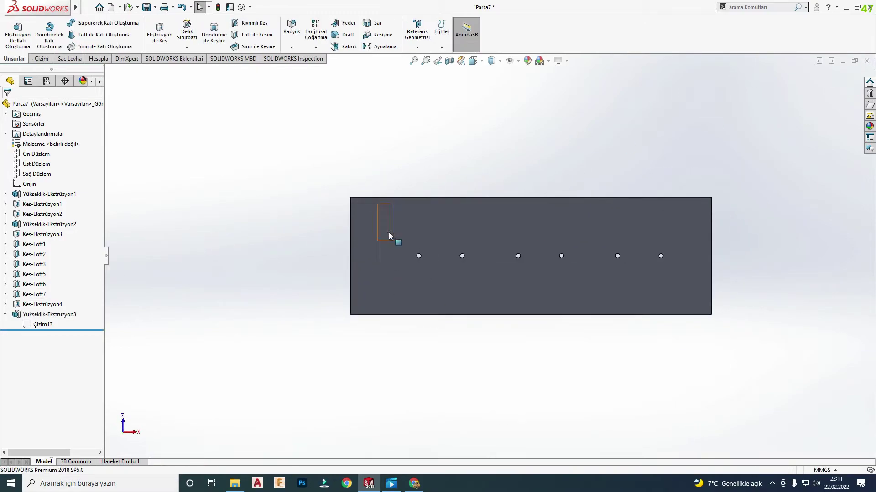
pyautogui.moveTo(392, 239); pyautogui.dragTo(518, 207, button='middle')
pyautogui.click(442, 199)
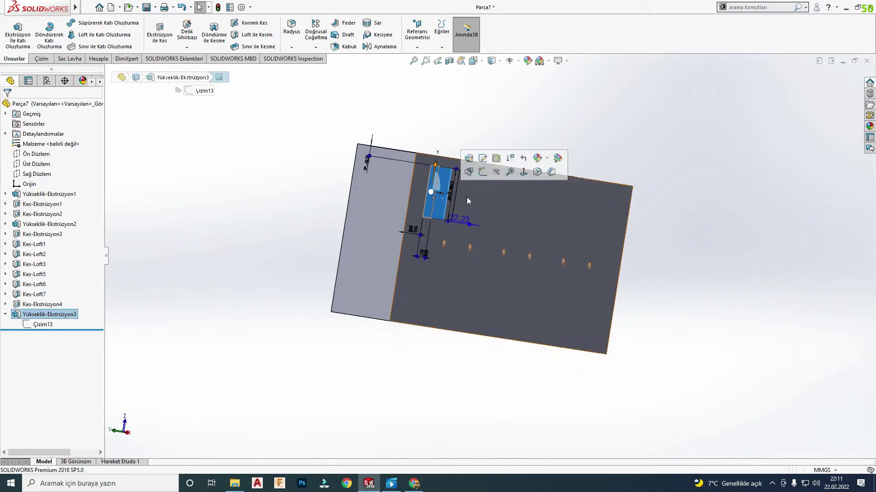
# - Sketch a circle centred on the tab's bottom edge and dimension it Ø25.40
pyautogui.click(482, 174)
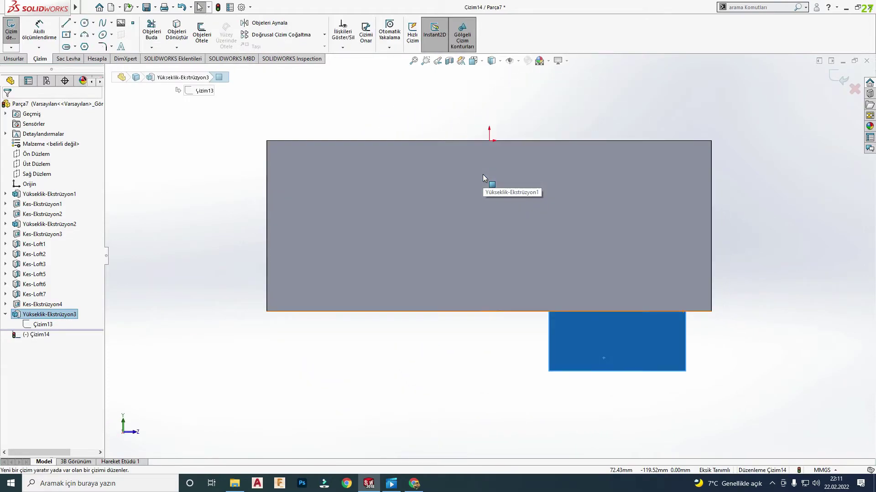
pyautogui.click(85, 23)
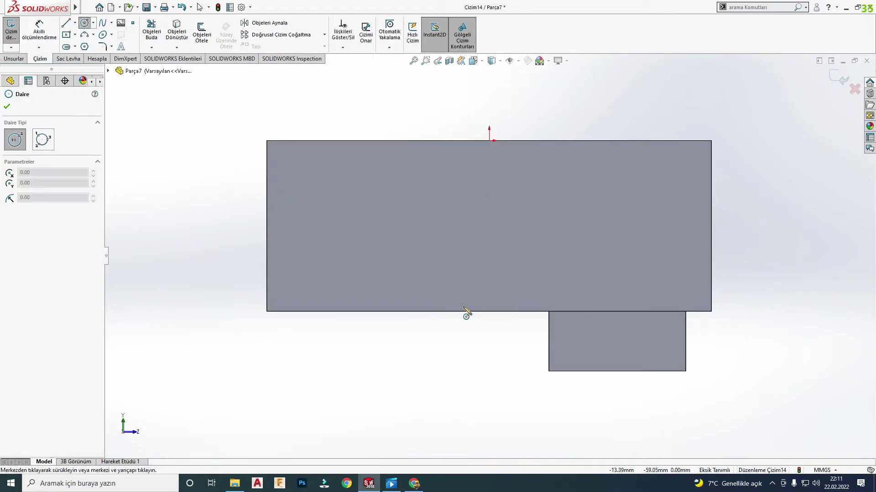
pyautogui.moveTo(617, 372); pyautogui.dragTo(640, 348)
pyautogui.press('Escape')
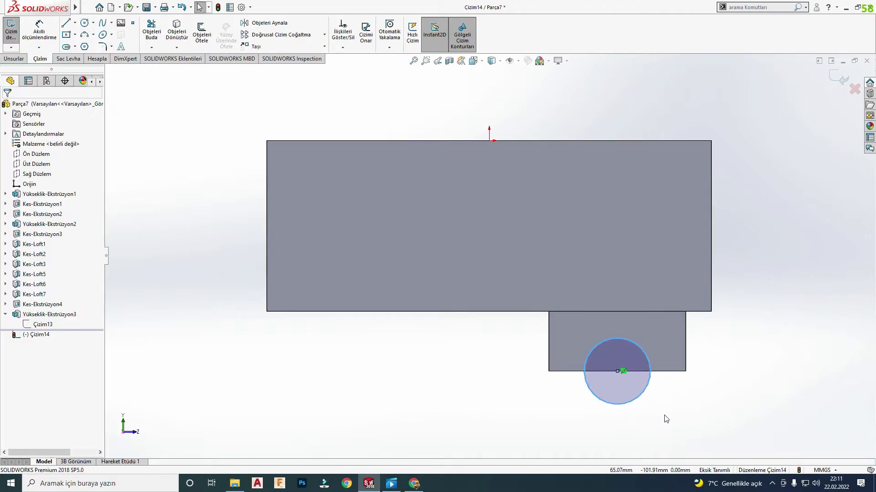
pyautogui.press('d')
pyautogui.click(650, 371)
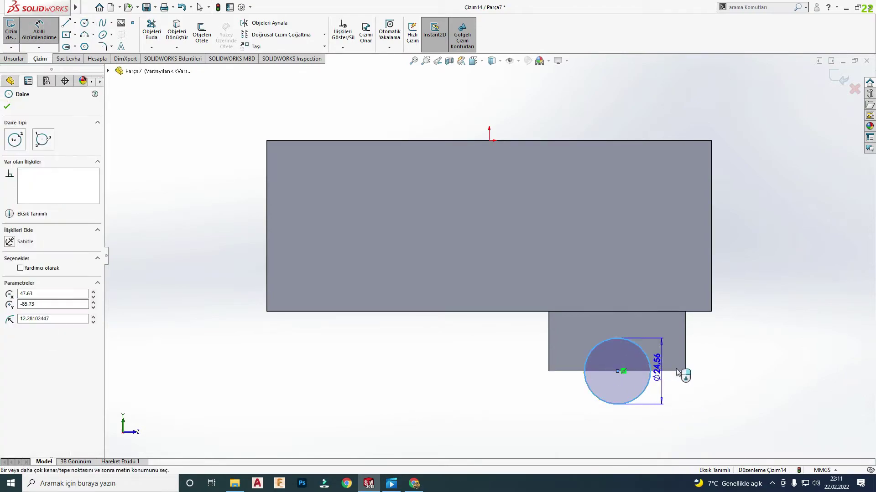
pyautogui.click(702, 369)
pyautogui.write('25.4')
pyautogui.press('Return')
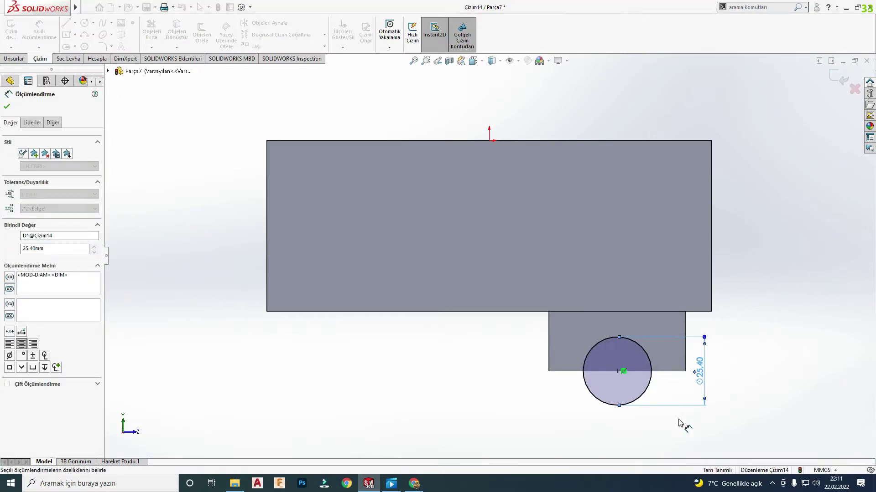
pyautogui.press('Escape')
# - Cut the circle 22.23 mm deep as Kes-Ekstrüzyon5 and orbit to inspect the notch
pyautogui.doubleClick(14, 59)
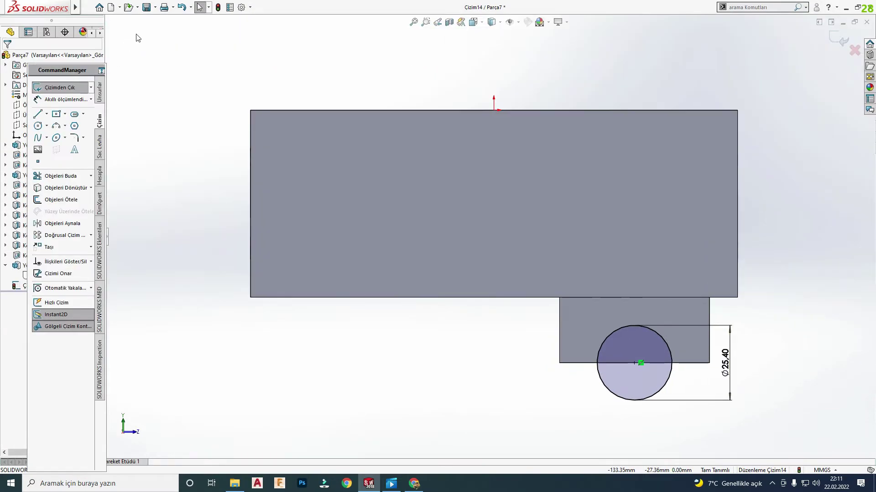
pyautogui.doubleClick(89, 70)
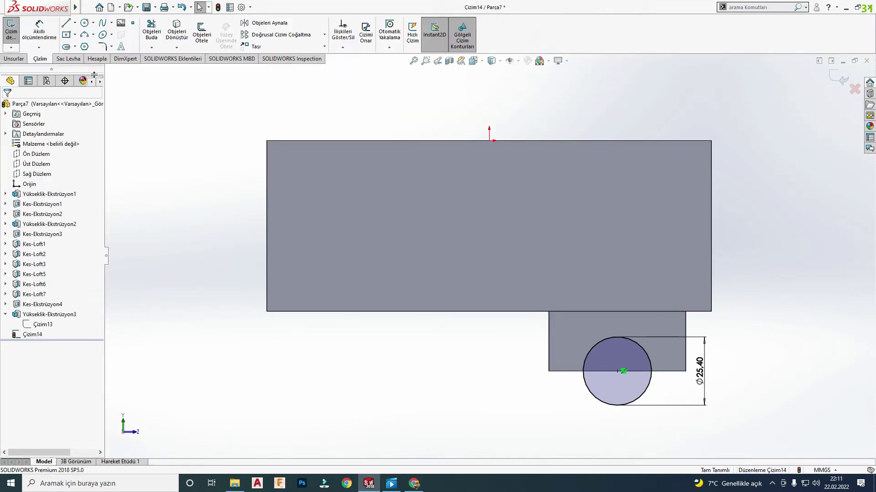
pyautogui.click(19, 59)
pyautogui.click(160, 32)
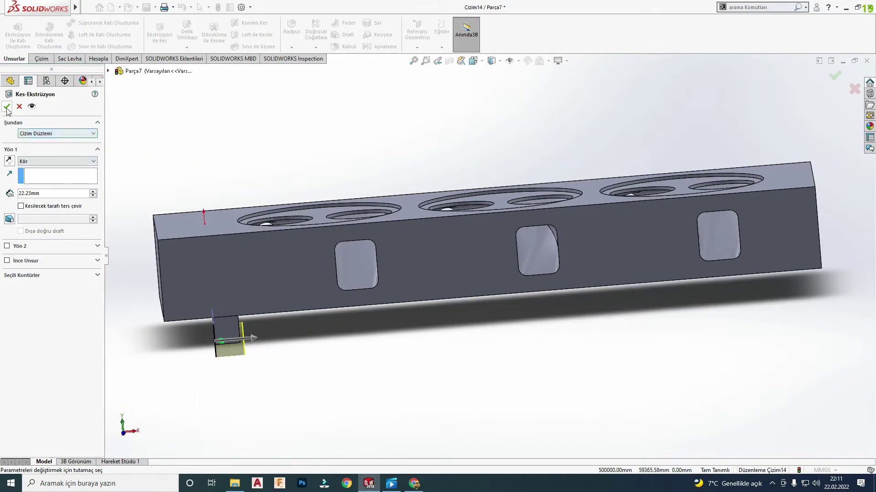
pyautogui.click(7, 107)
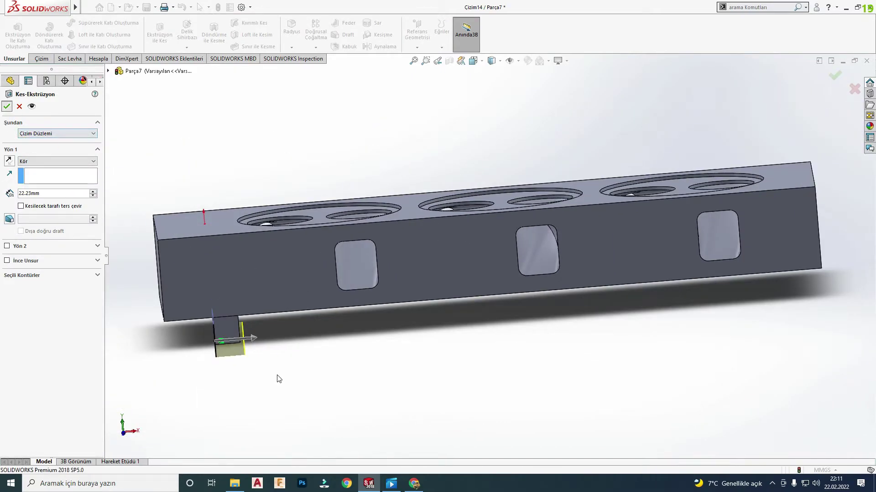
pyautogui.moveTo(216, 319); pyautogui.dragTo(446, 326, button='middle')
pyautogui.scroll(3, 358, 318)
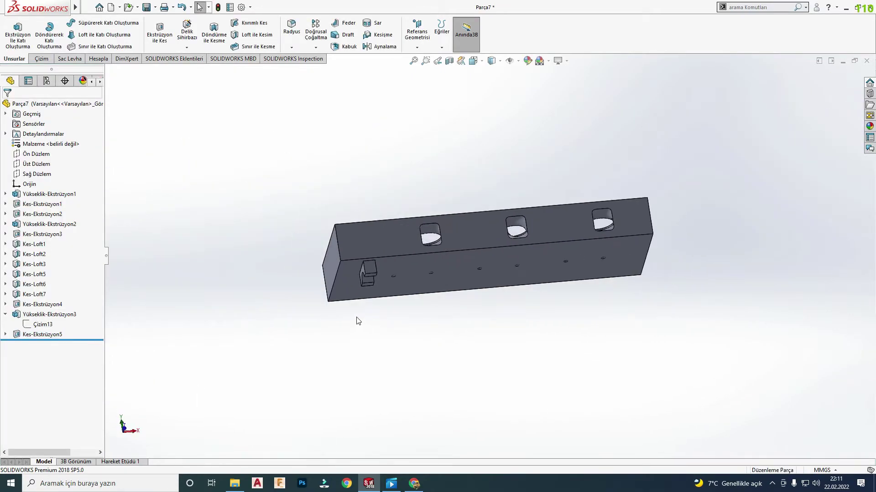
pyautogui.scroll(-5, 355, 221)
# - Start a new sketch on the tab face and place a sketch point in the top rectangle
pyautogui.scroll(-3, 456, 272)
pyautogui.click(455, 272)
pyautogui.click(490, 253)
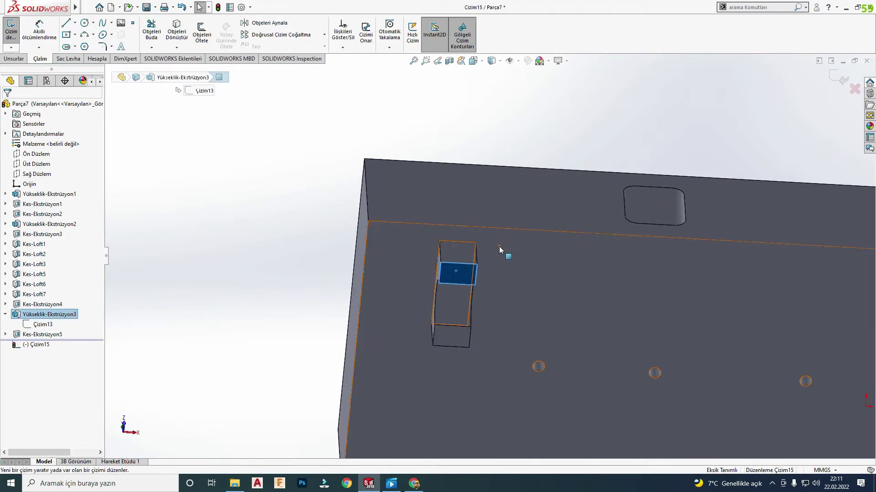
pyautogui.scroll(-5, 364, 217)
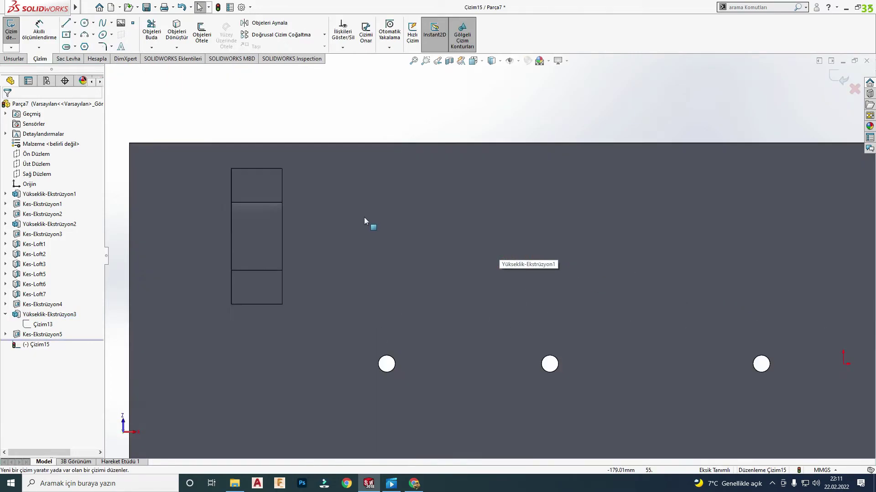
pyautogui.click(132, 24)
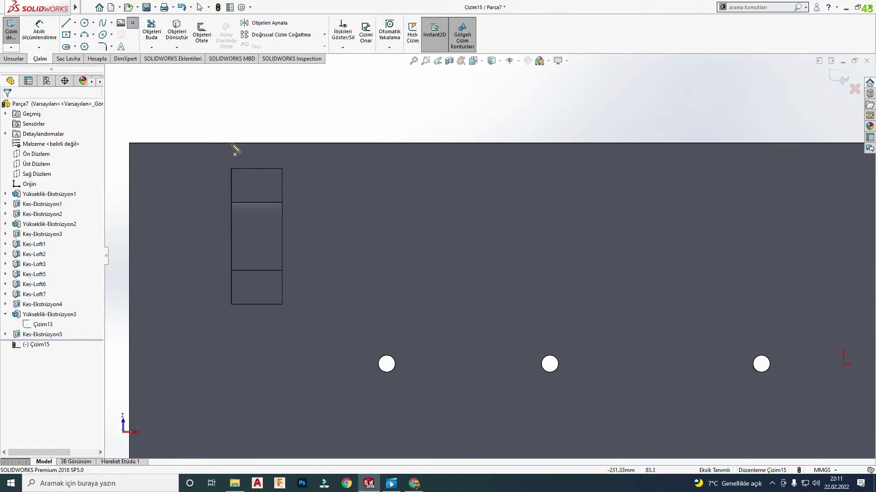
pyautogui.click(257, 185)
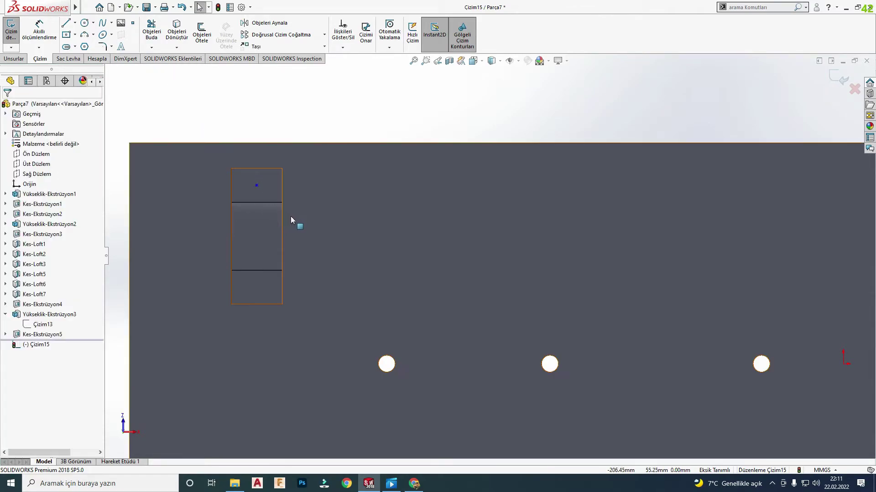
pyautogui.scroll(3, 489, 256)
pyautogui.moveTo(304, 242); pyautogui.dragTo(278, 208, button='right')
pyautogui.scroll(-3, 322, 215)
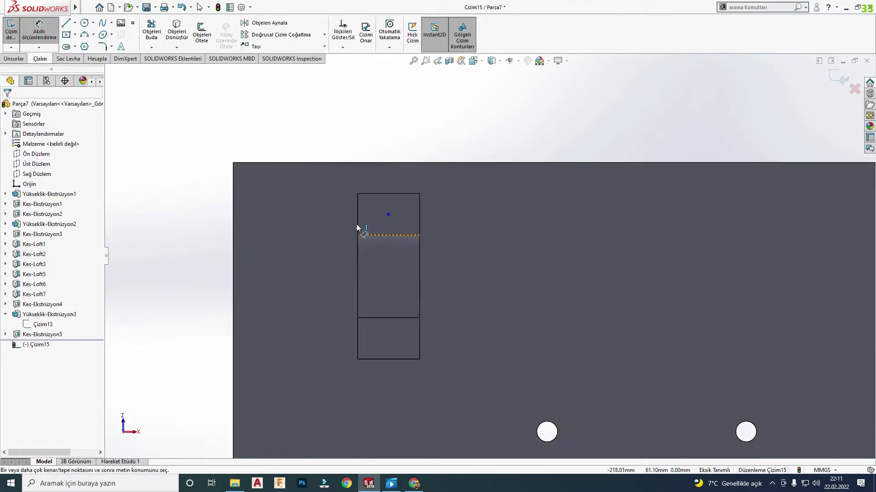
# - Slide the point down along a temporary vertical line, then delete the line
pyautogui.press('l')
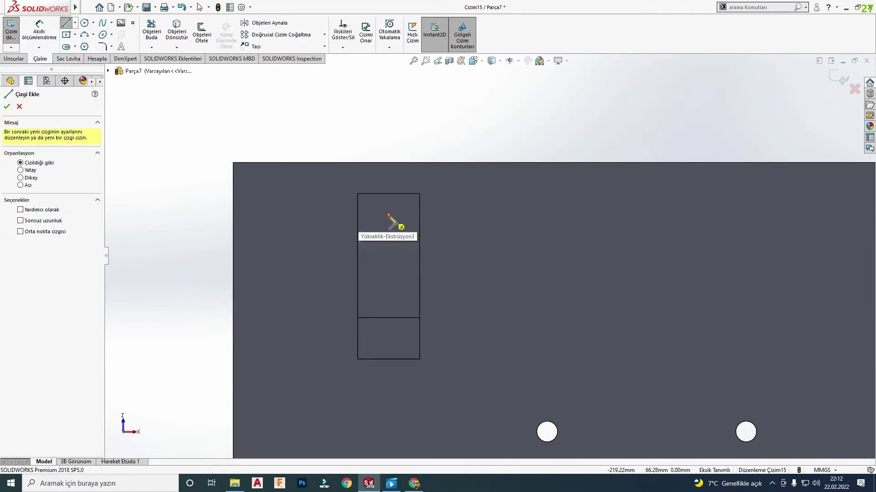
pyautogui.click(389, 235)
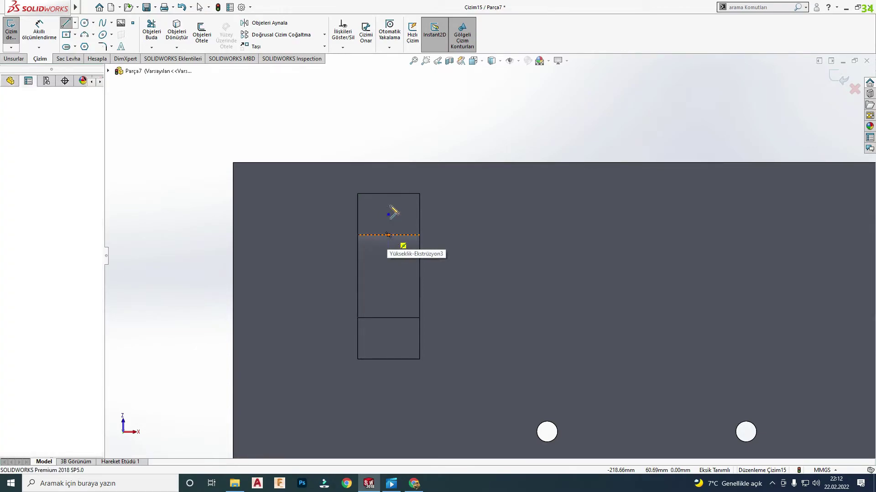
pyautogui.click(388, 194)
pyautogui.press('Escape')
pyautogui.moveTo(388, 215); pyautogui.dragTo(389, 222)
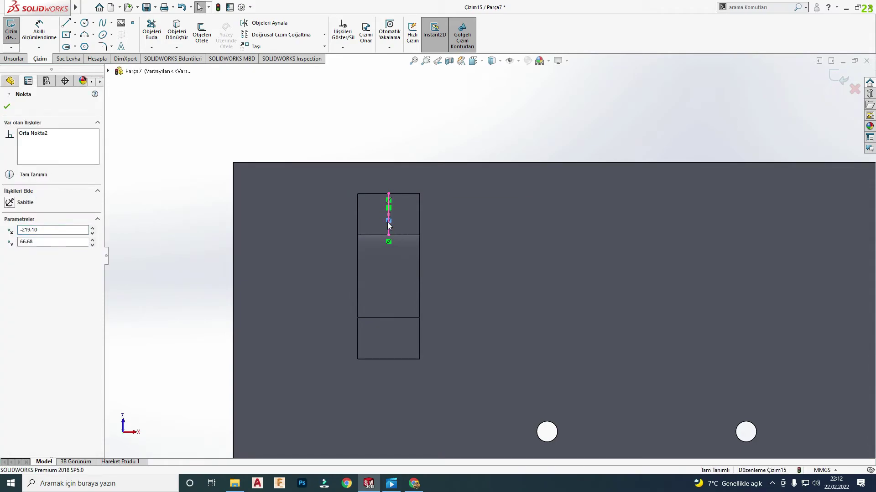
pyautogui.click(388, 225)
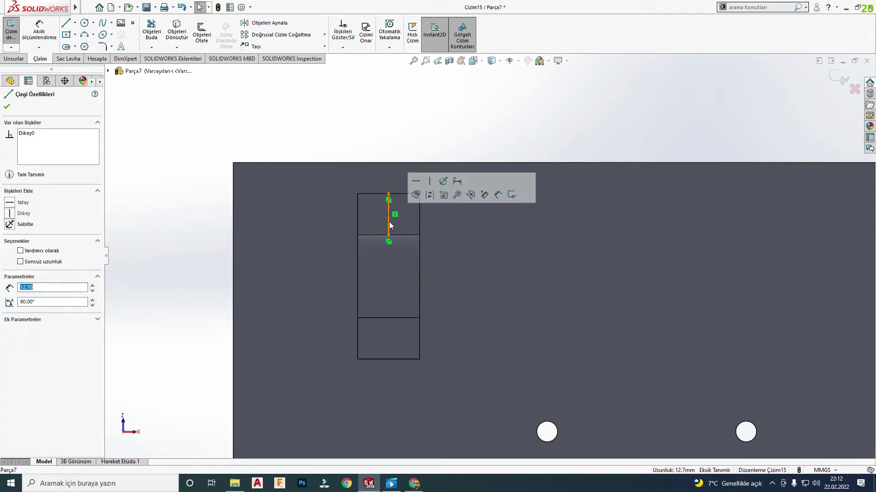
pyautogui.press('Delete')
# - Dimension the point 6.35 below the tab's top edge and 9.50 from its right edge
pyautogui.press('d')
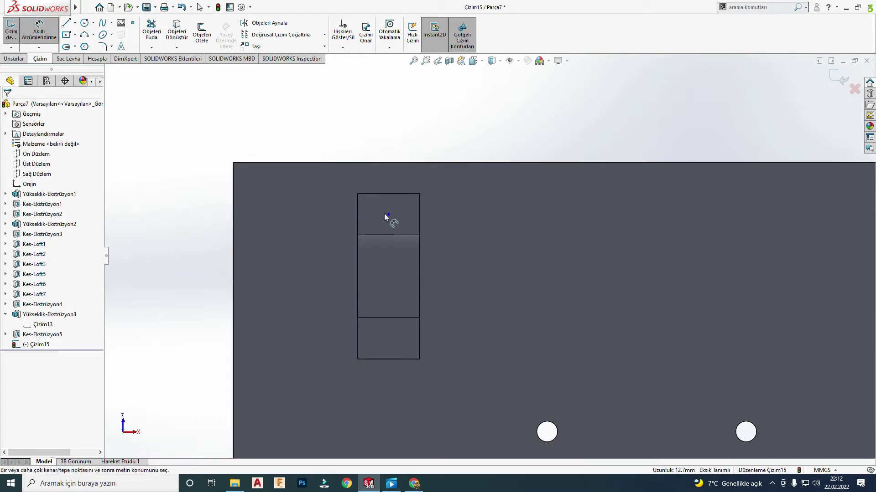
pyautogui.click(387, 215)
pyautogui.click(391, 195)
pyautogui.click(310, 203)
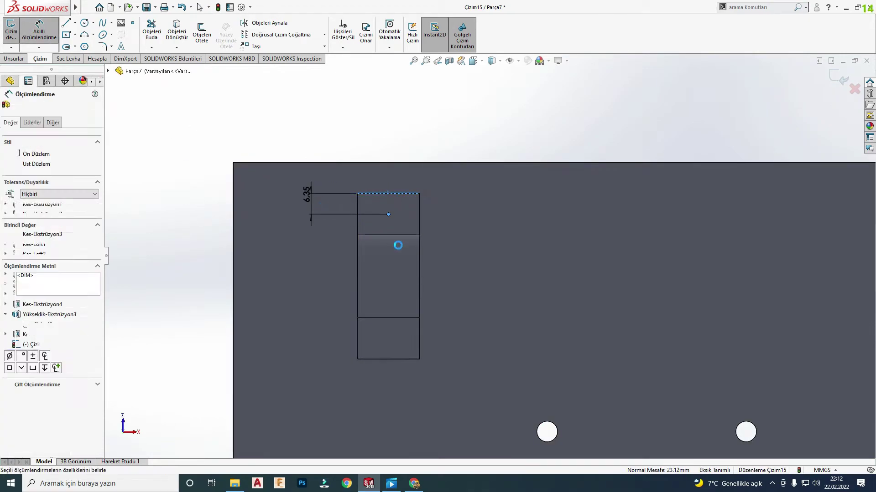
pyautogui.press('Return')
pyautogui.click(388, 215)
pyautogui.click(401, 236)
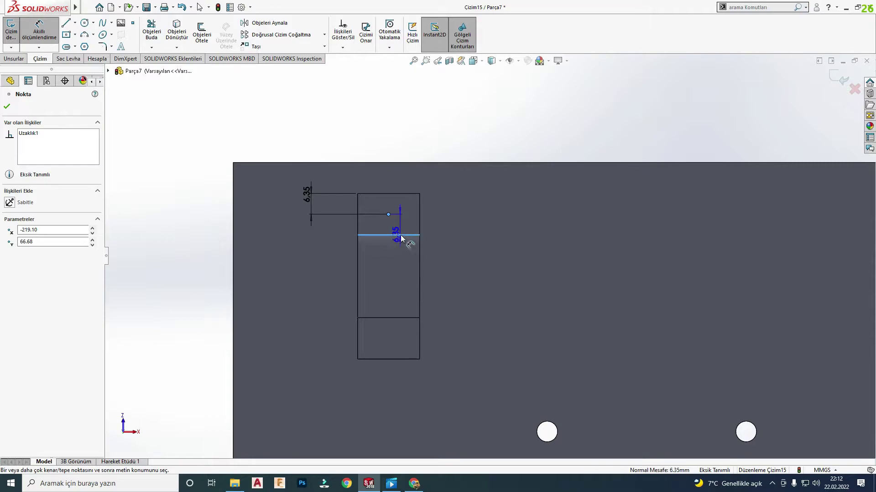
pyautogui.press('Escape')
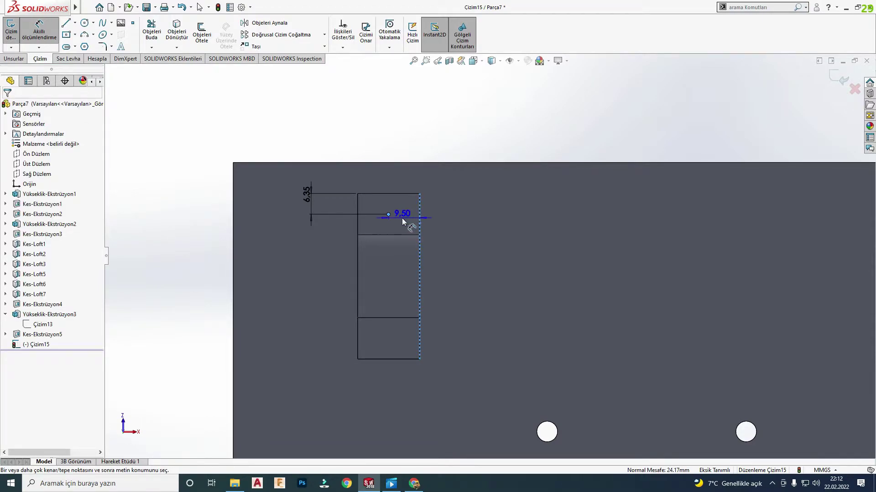
pyautogui.click(404, 232)
pyautogui.press('Return')
pyautogui.press('Escape')
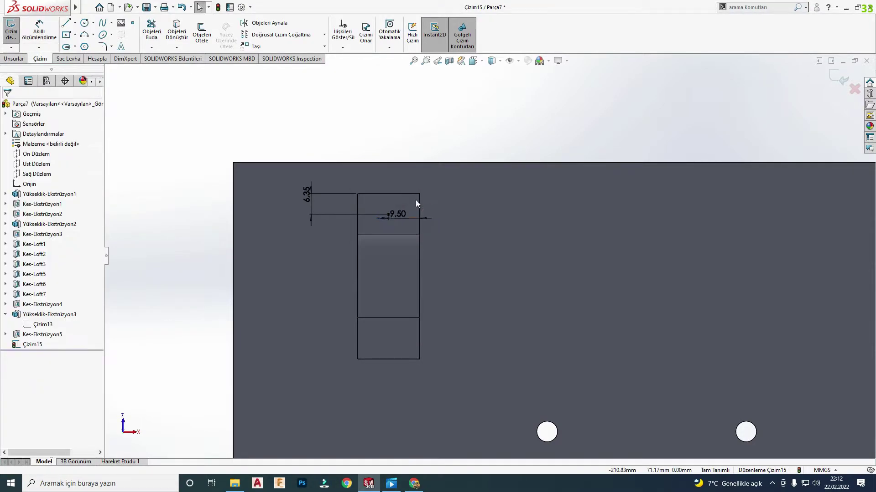
pyautogui.scroll(2, 464, 285)
pyautogui.scroll(-2, 466, 279)
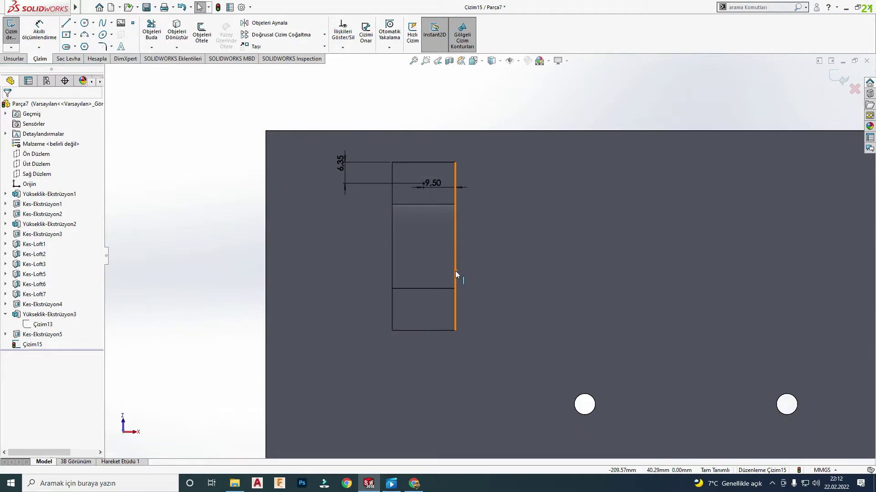
# - Draw a short horizontal line out from the tab's right edge and check the sketch geometry
pyautogui.press('l')
pyautogui.click(455, 246)
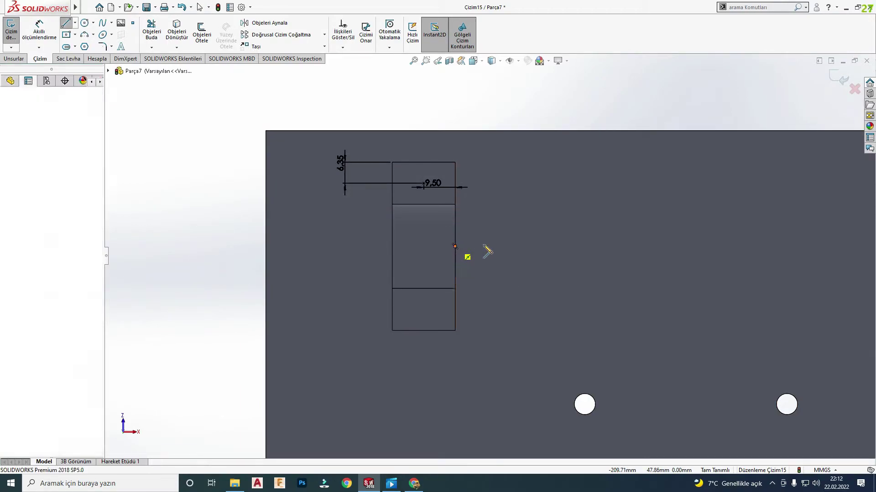
pyautogui.click(521, 247)
pyautogui.press('Escape')
pyautogui.click(525, 216)
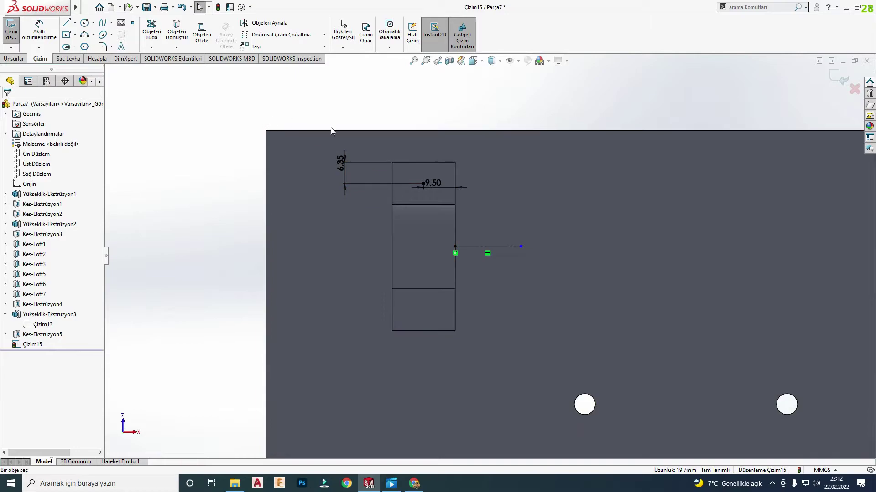
pyautogui.moveTo(331, 131); pyautogui.dragTo(595, 262)
pyautogui.click(300, 160)
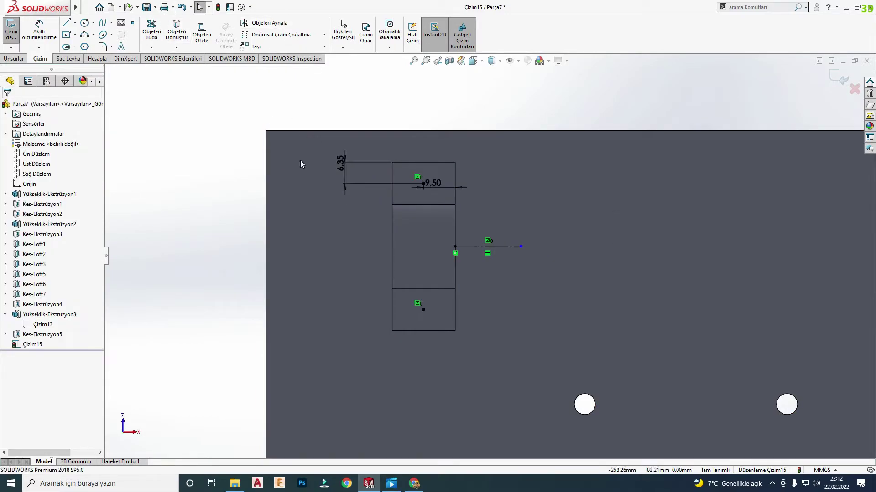
pyautogui.scroll(3, 494, 314)
pyautogui.scroll(3, 518, 221)
pyautogui.scroll(3, 534, 262)
pyautogui.scroll(-4, 534, 261)
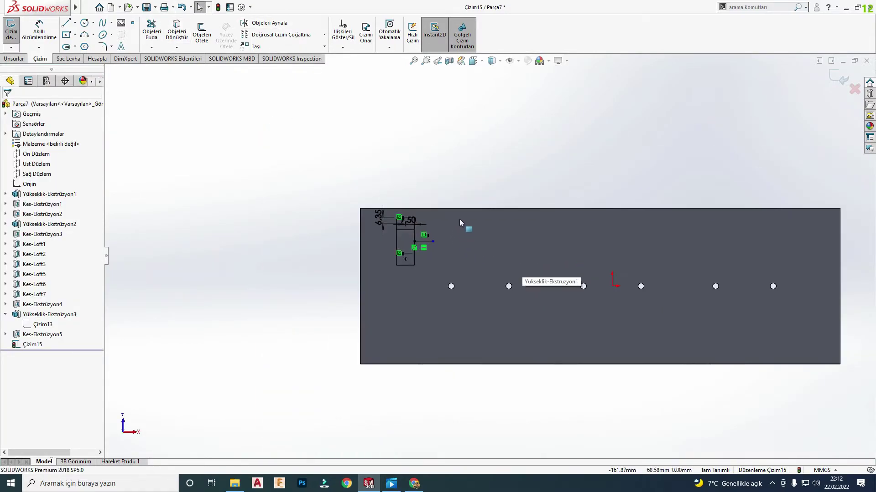
pyautogui.scroll(-5, 459, 219)
pyautogui.scroll(3, 428, 258)
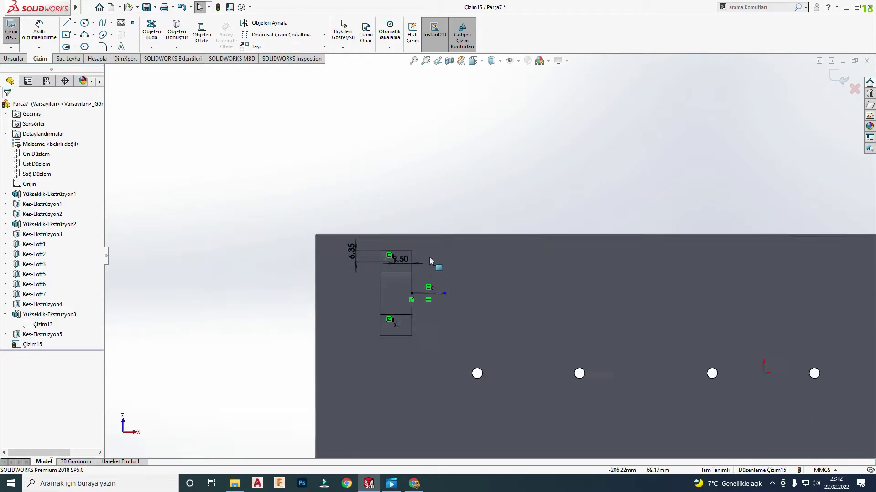
pyautogui.scroll(2, 429, 260)
# - Exit sketch Çizim15 after toggling between the feature and sketch tools
pyautogui.click(15, 58)
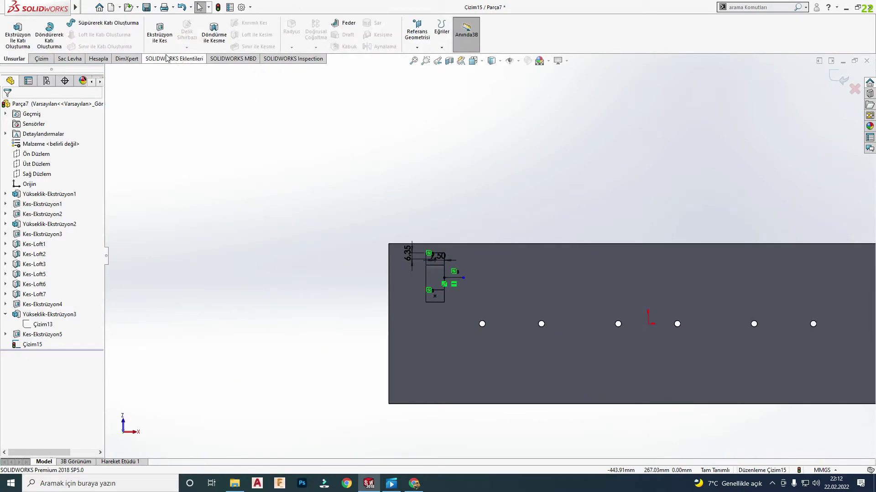
pyautogui.click(838, 84)
pyautogui.click(41, 59)
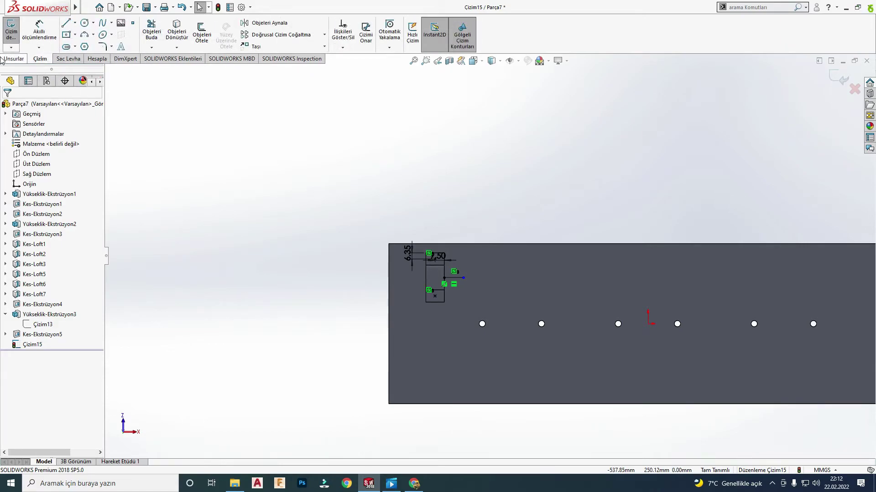
pyautogui.click(3, 60)
pyautogui.click(838, 78)
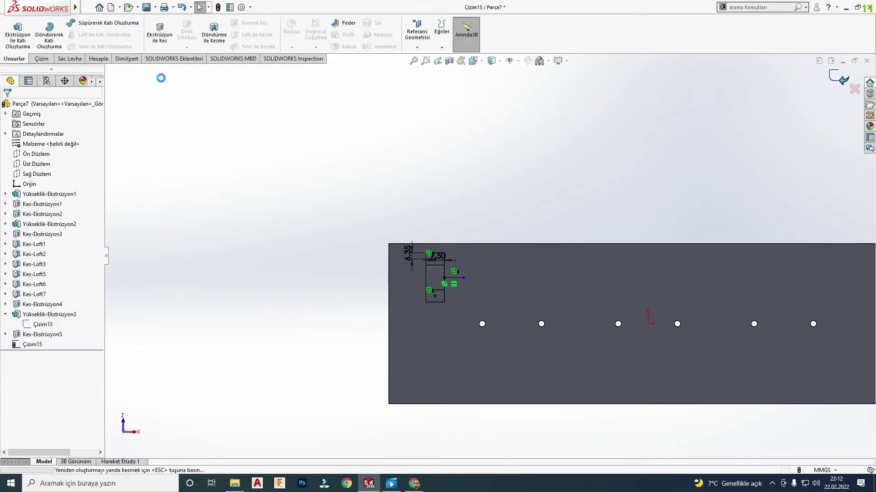
# - Set up a Straight Tap hole, ANSI Inch, size 1/4-20, in Hole Wizard
pyautogui.click(187, 32)
pyautogui.scroll(-3, 452, 275)
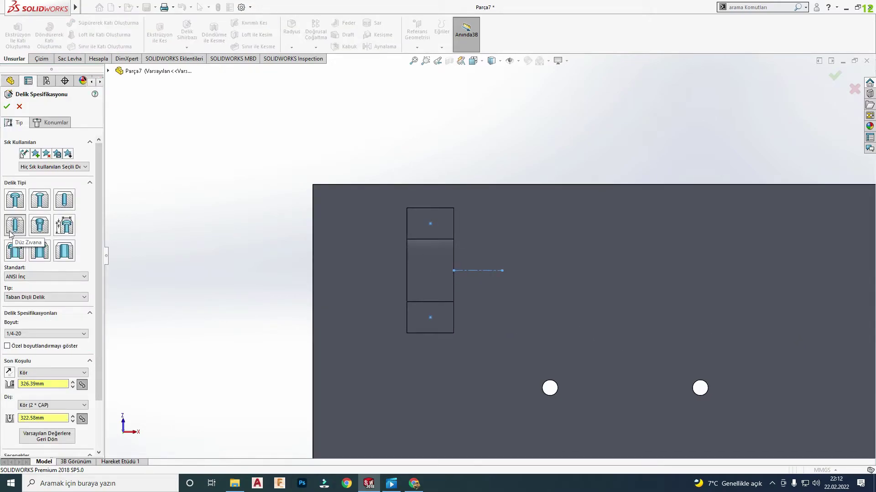
pyautogui.scroll(-3, 49, 292)
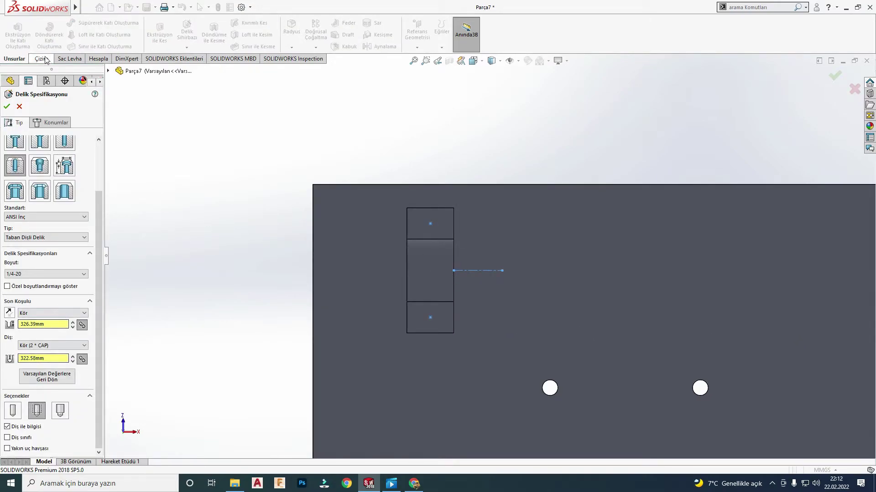
pyautogui.click(15, 167)
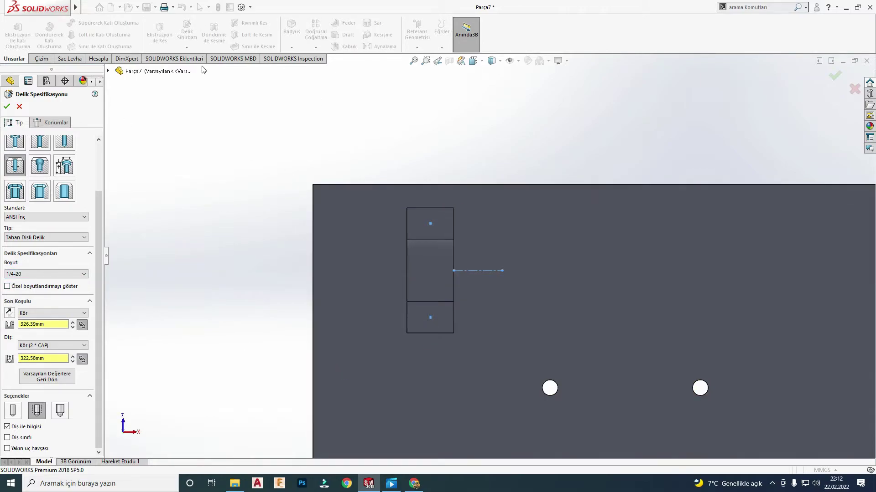
pyautogui.scroll(3, 492, 255)
pyautogui.scroll(3, 511, 274)
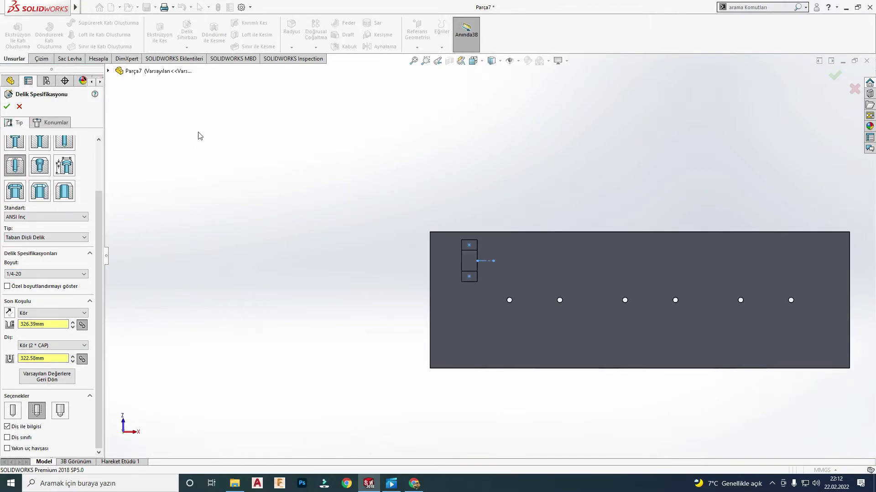
# - Place the tapped holes at the top and bottom section centres of the front tab
pyautogui.click(47, 122)
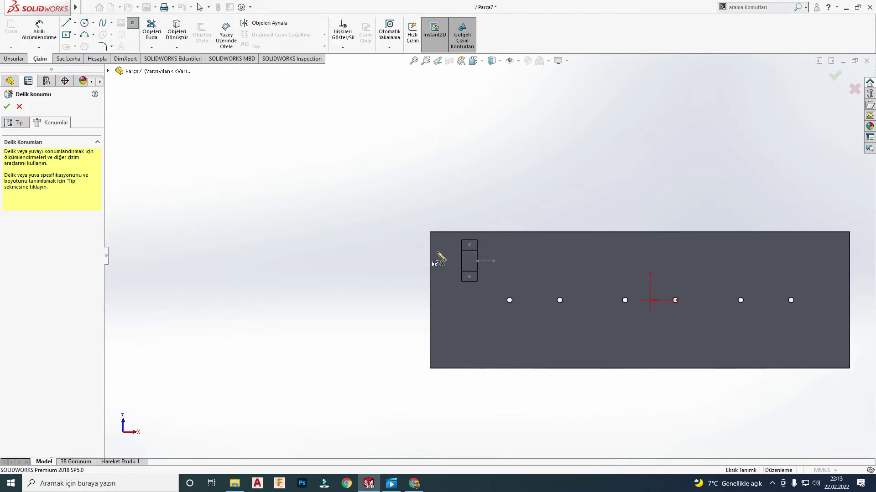
pyautogui.scroll(-4, 440, 249)
pyautogui.click(446, 237)
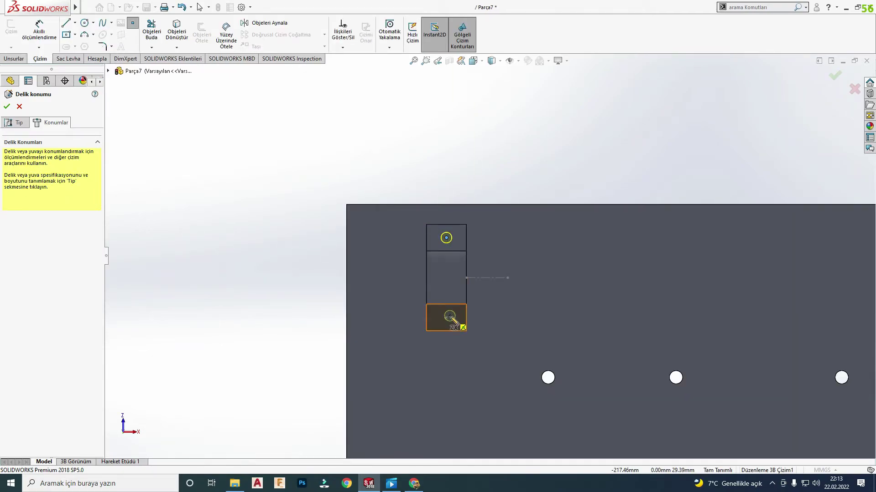
pyautogui.click(445, 318)
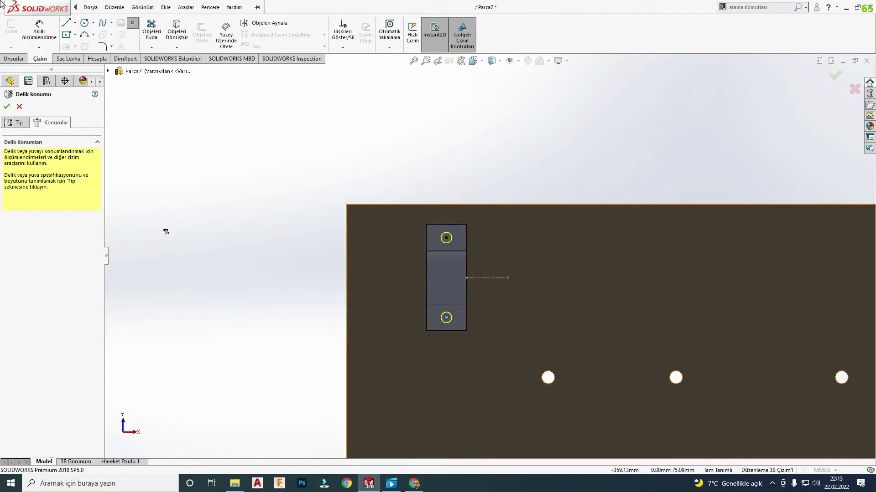
pyautogui.click(9, 109)
pyautogui.click(39, 354)
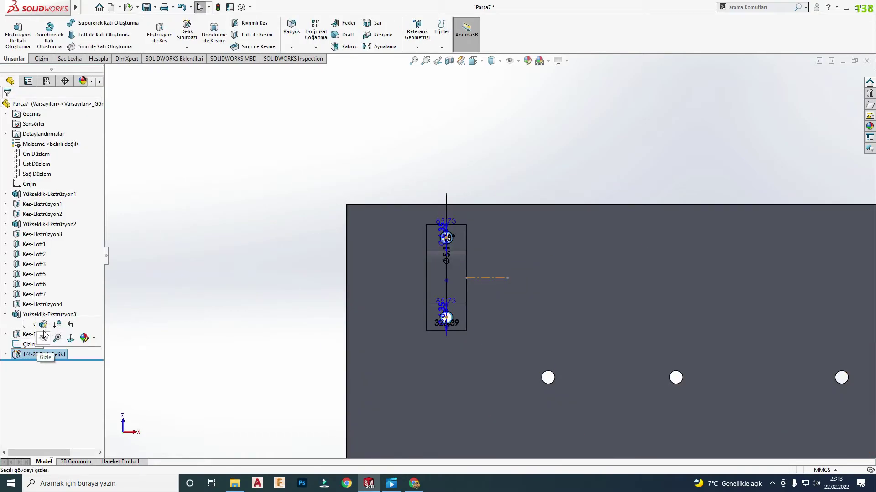
# - Edit the 1/4-20 tapped hole feature to use the tap drill diameter option
pyautogui.click(44, 325)
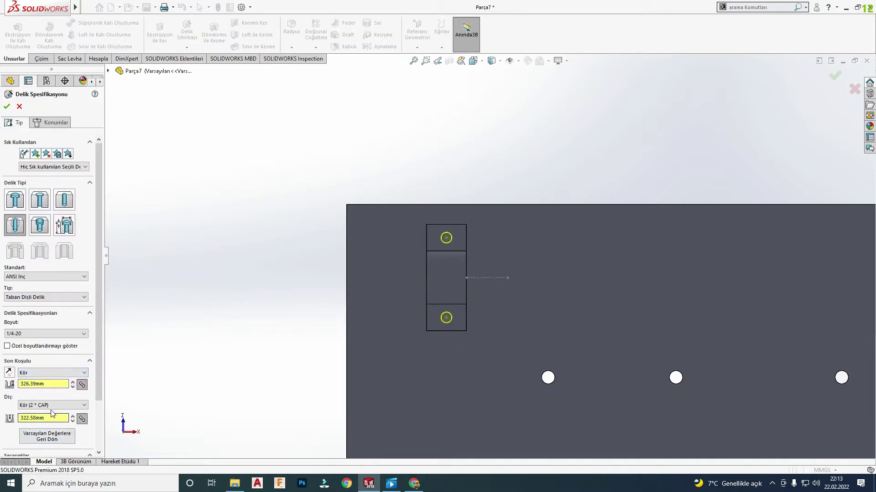
pyautogui.scroll(-3, 52, 414)
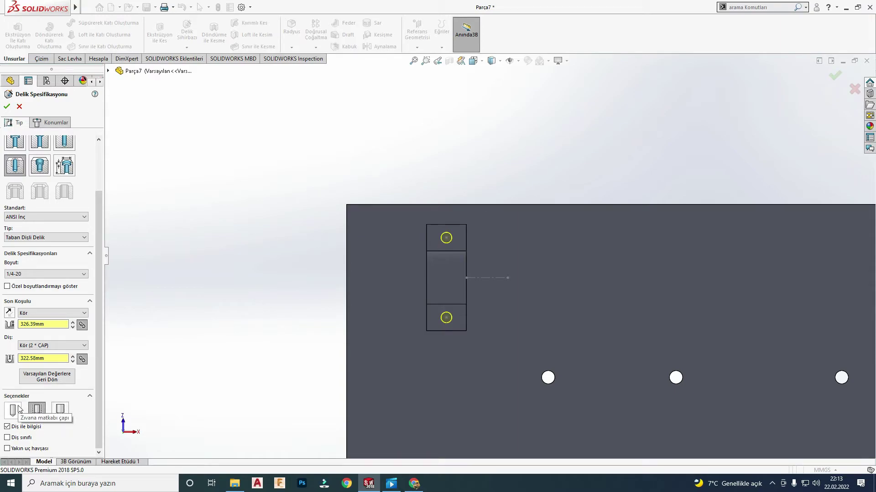
pyautogui.click(37, 410)
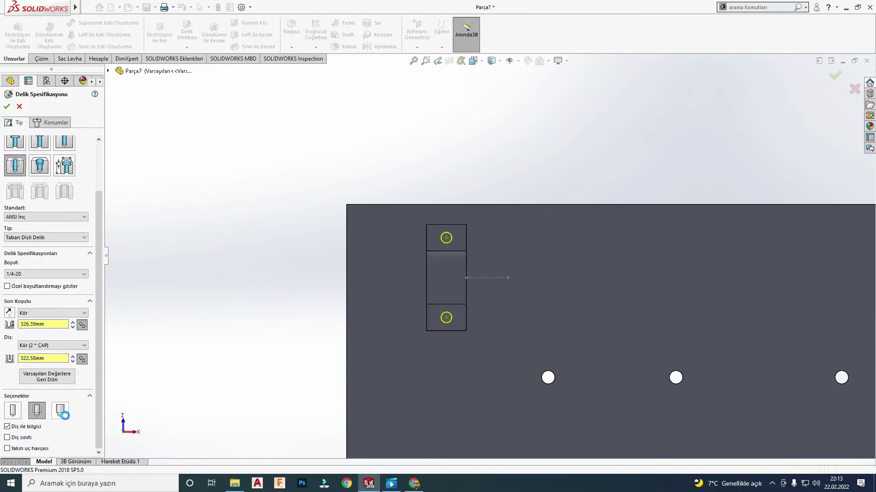
pyautogui.press('Return')
pyautogui.scroll(3, 424, 244)
pyautogui.scroll(-8, 398, 209)
# - Zoom out, view the block's front face with its six holes head-on, and select it
pyautogui.moveTo(398, 209)
pyautogui.mouseDown(button='middle')
pyautogui.moveTo(210, 343)
pyautogui.moveTo(313, 305)
pyautogui.mouseUp(button='middle')
pyautogui.scroll(-3, 250, 333)
pyautogui.scroll(-2, 251, 333)
pyautogui.scroll(3, 276, 317)
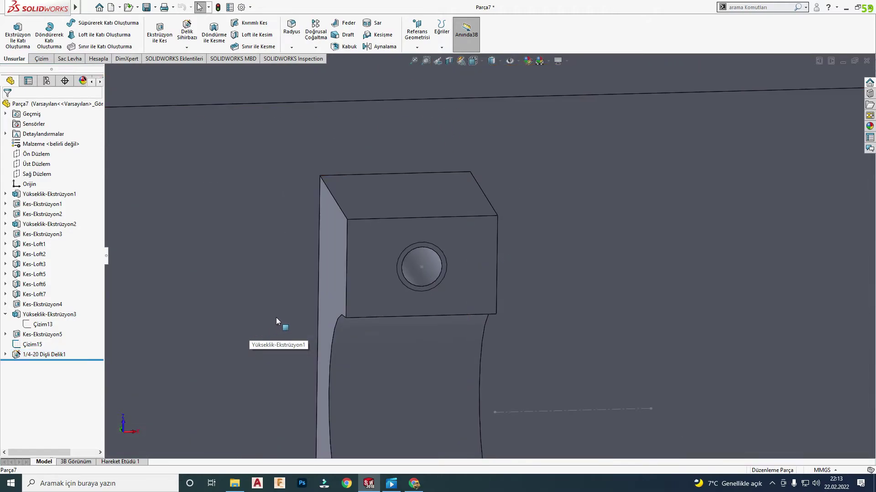
pyautogui.scroll(5, 518, 244)
pyautogui.scroll(-4, 485, 264)
pyautogui.scroll(-4, 458, 251)
pyautogui.scroll(-3, 423, 220)
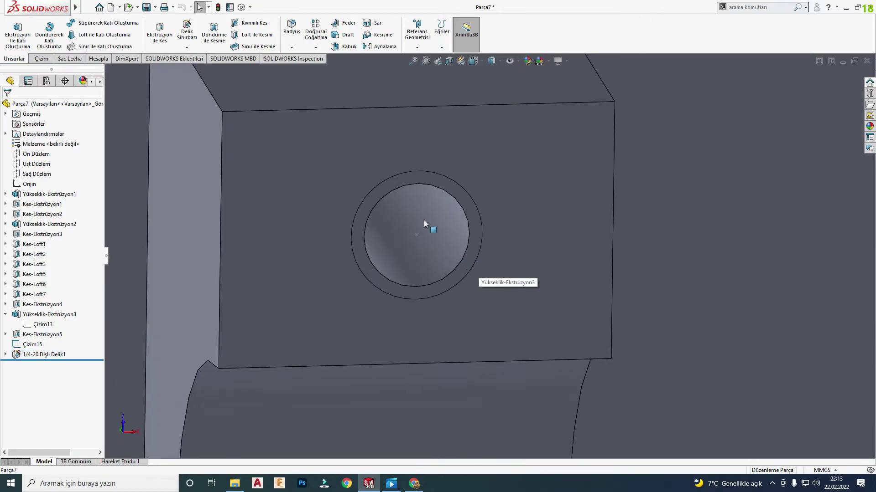
pyautogui.scroll(1, 383, 212)
pyautogui.scroll(2, 392, 246)
pyautogui.scroll(3, 393, 246)
pyautogui.scroll(1, 506, 289)
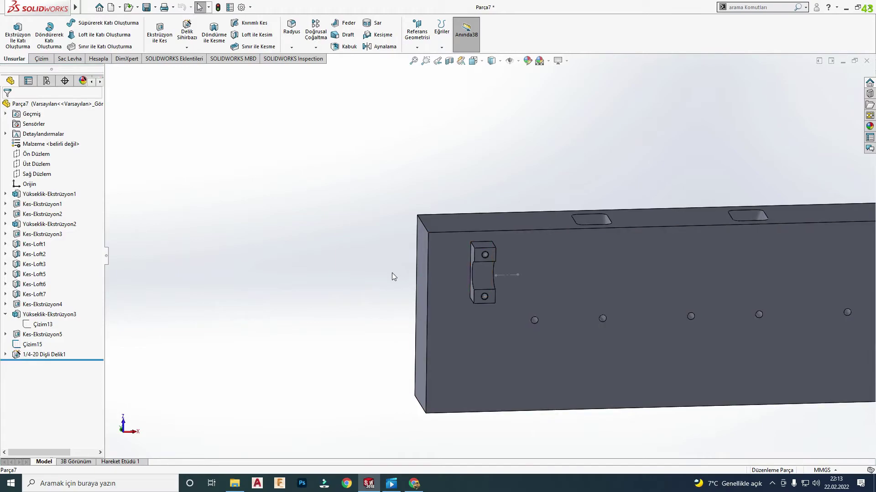
pyautogui.scroll(-4, 483, 262)
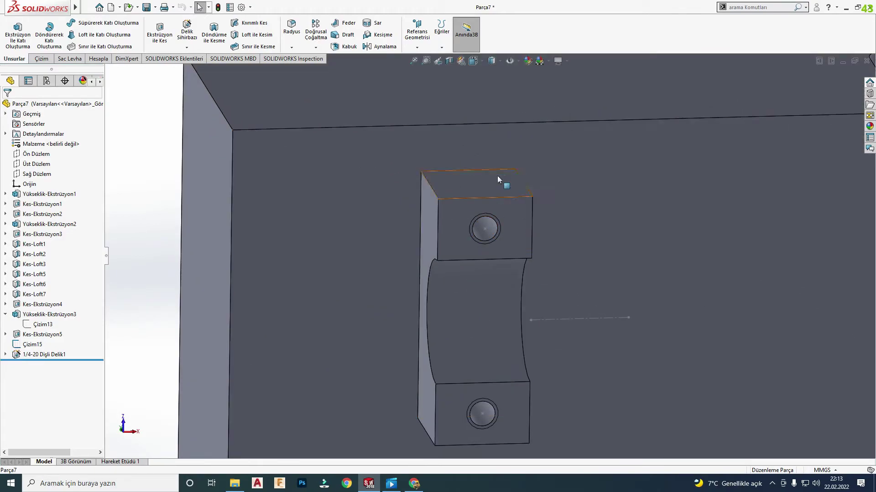
pyautogui.scroll(3, 458, 242)
pyautogui.scroll(3, 486, 305)
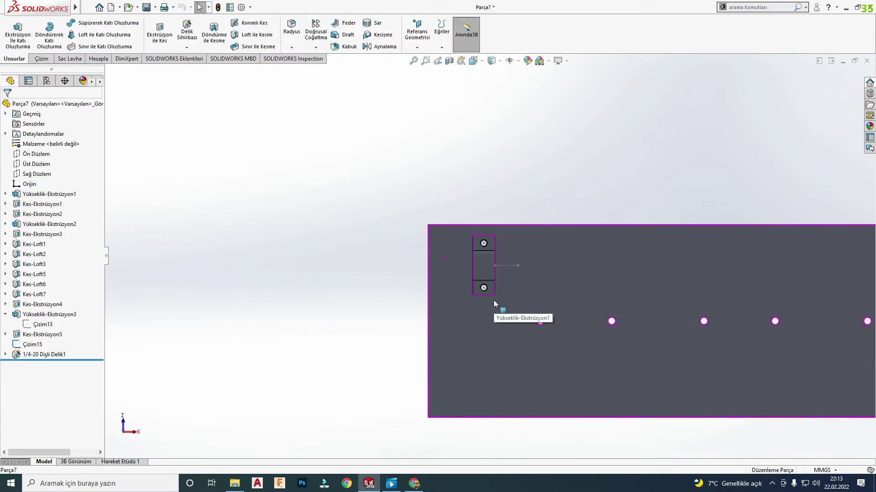
pyautogui.scroll(2, 565, 225)
pyautogui.scroll(-3, 575, 275)
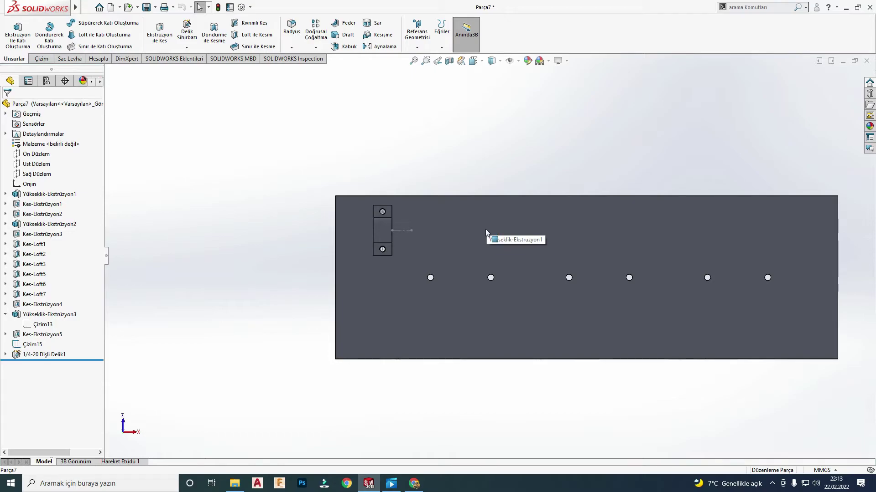
pyautogui.press('Down')
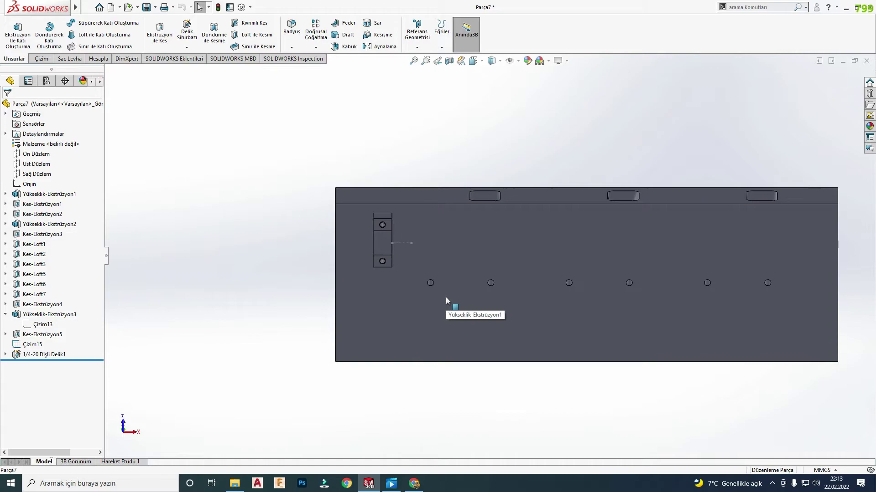
pyautogui.click(461, 290)
# - Start a sketch on the front face with a 20.52 mm vertical line above the first hole
pyautogui.click(489, 274)
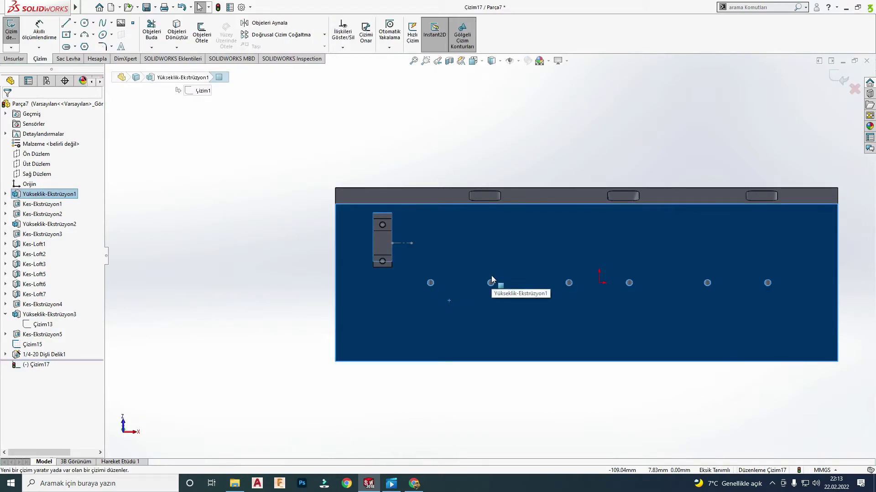
pyautogui.press('l')
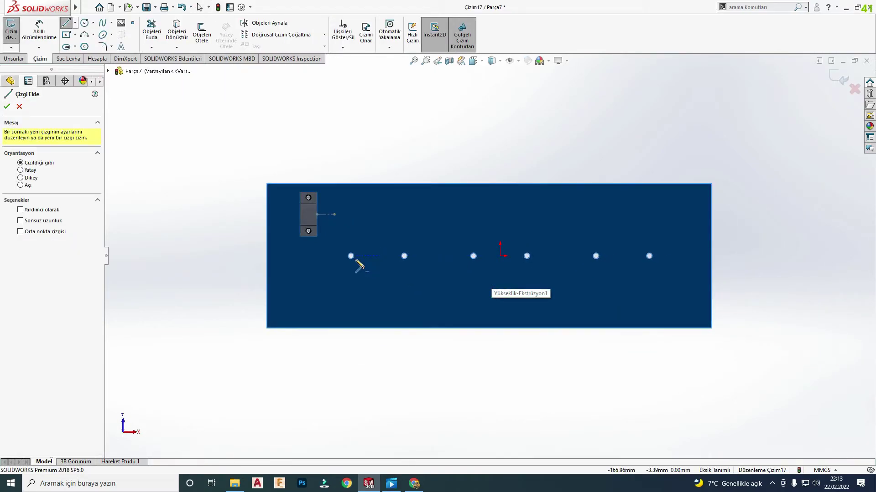
pyautogui.click(350, 256)
pyautogui.press('Escape')
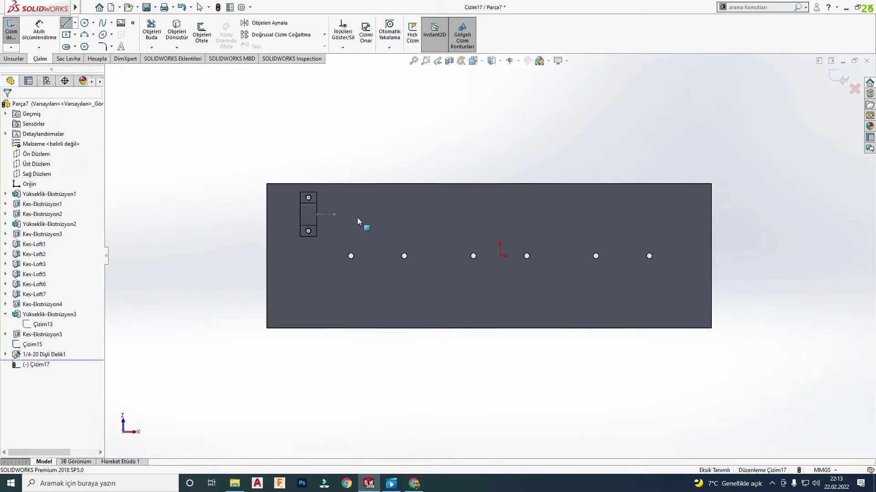
pyautogui.scroll(3, 359, 250)
pyautogui.press('l')
pyautogui.click(370, 254)
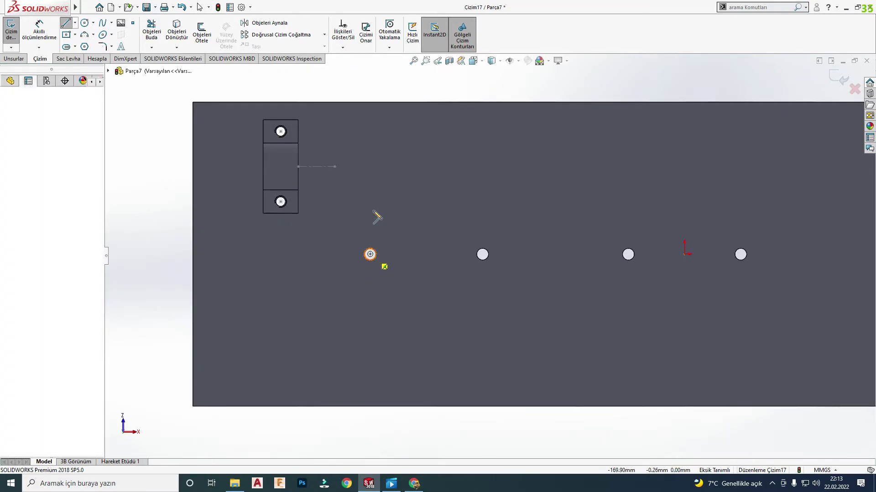
pyautogui.click(372, 167)
pyautogui.press('Escape')
pyautogui.scroll(-3, 490, 256)
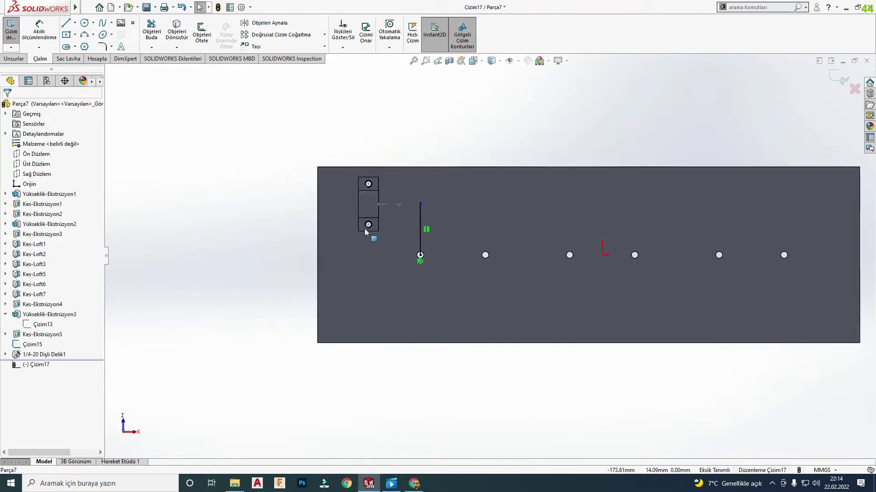
pyautogui.press('d')
pyautogui.click(433, 242)
pyautogui.click(452, 253)
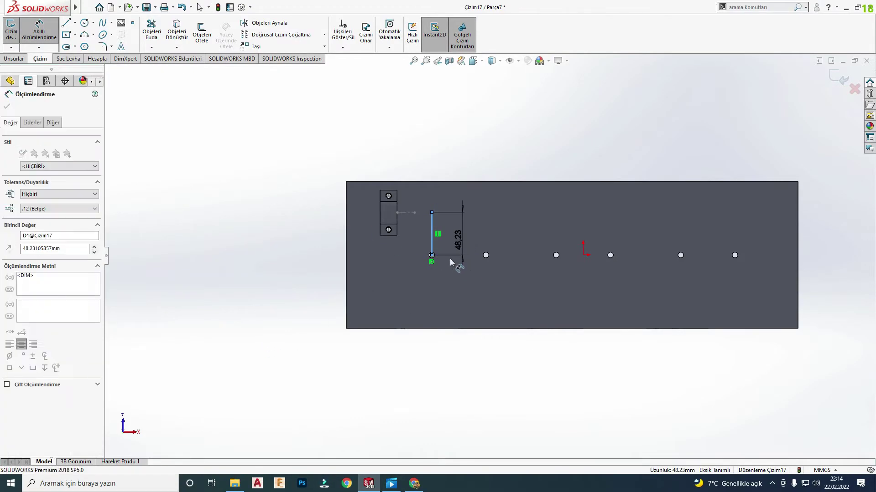
pyautogui.write('20.52')
pyautogui.press('Return')
pyautogui.press('Escape')
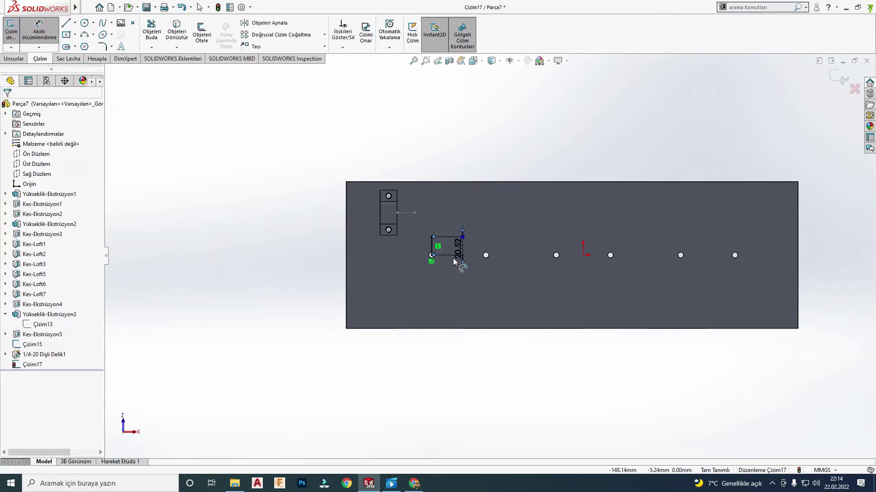
# - Draw a second vertical line up from the next hole and dimension it 20.52 mm
pyautogui.scroll(3, 443, 250)
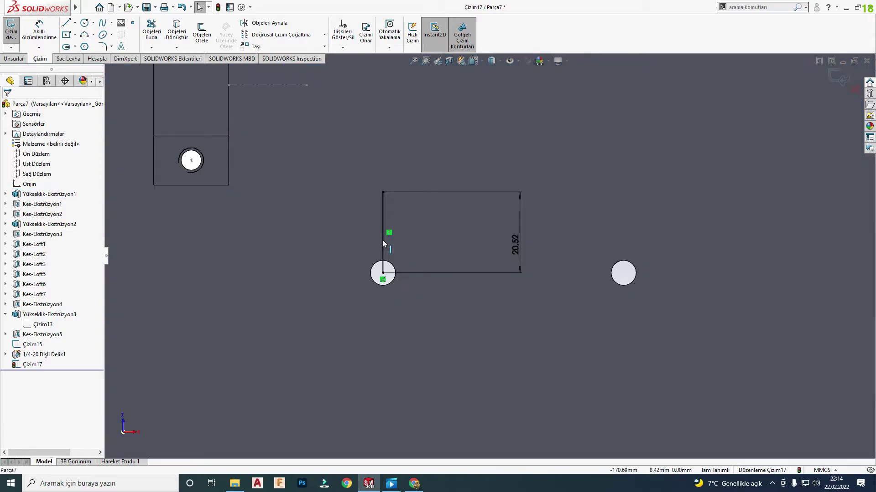
pyautogui.click(383, 240)
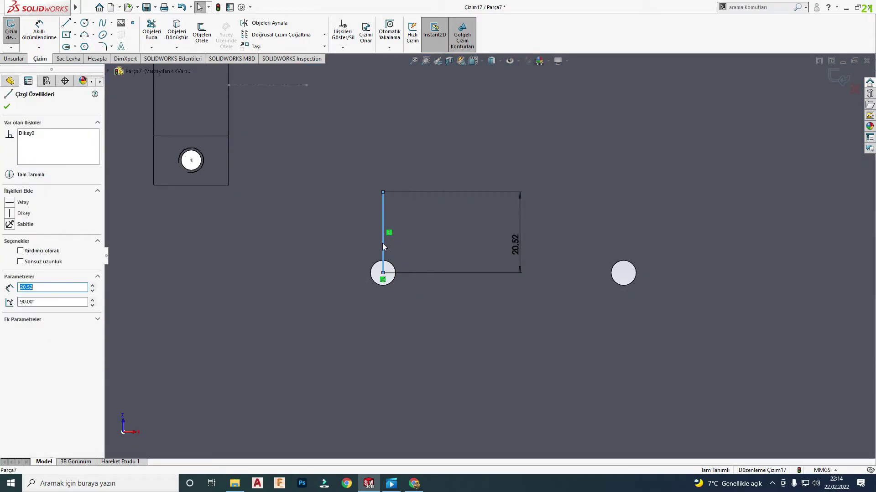
pyautogui.click(441, 239)
pyautogui.scroll(-3, 502, 240)
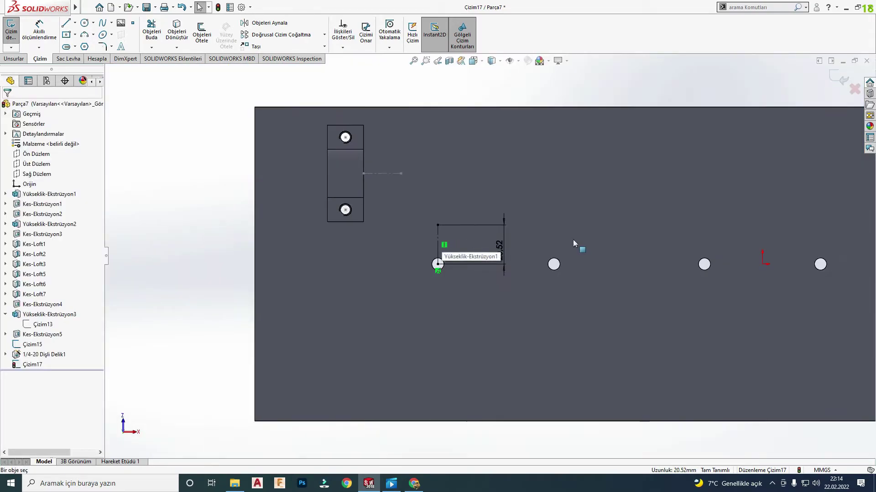
pyautogui.press('l')
pyautogui.moveTo(554, 264); pyautogui.dragTo(553, 225)
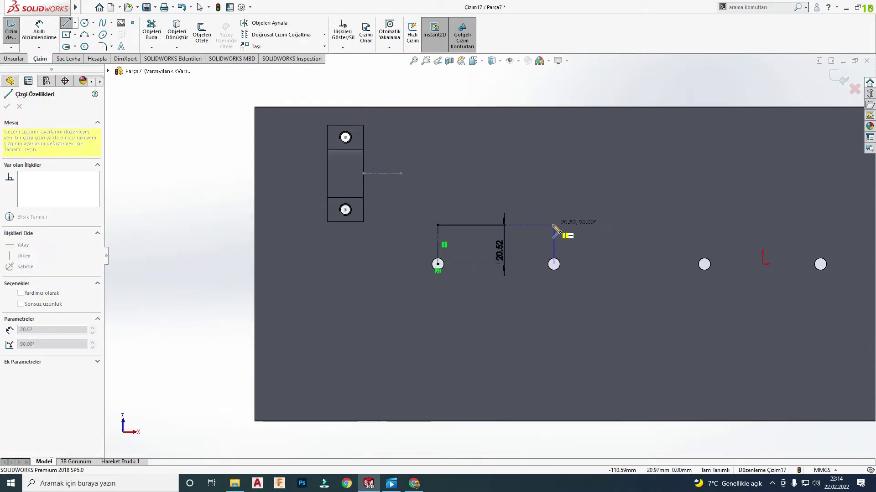
pyautogui.press('Escape')
pyautogui.click(552, 235)
pyautogui.click(593, 206)
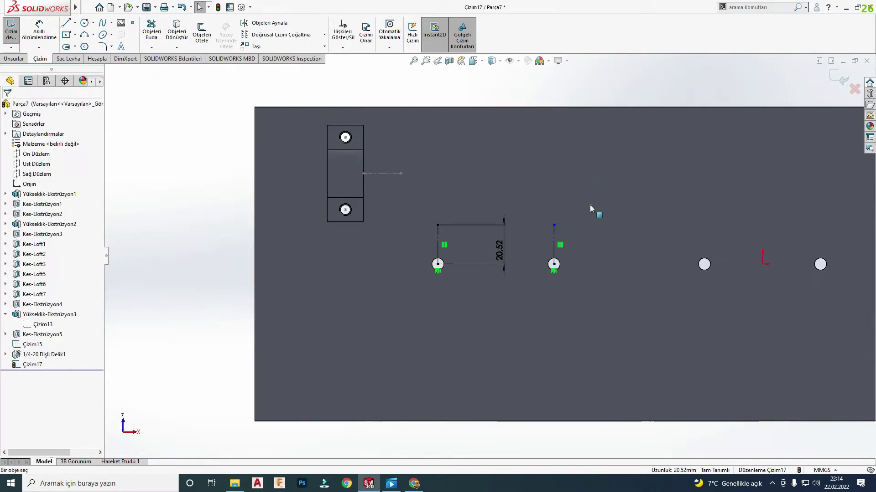
pyautogui.scroll(2, 550, 236)
pyautogui.scroll(-3, 550, 236)
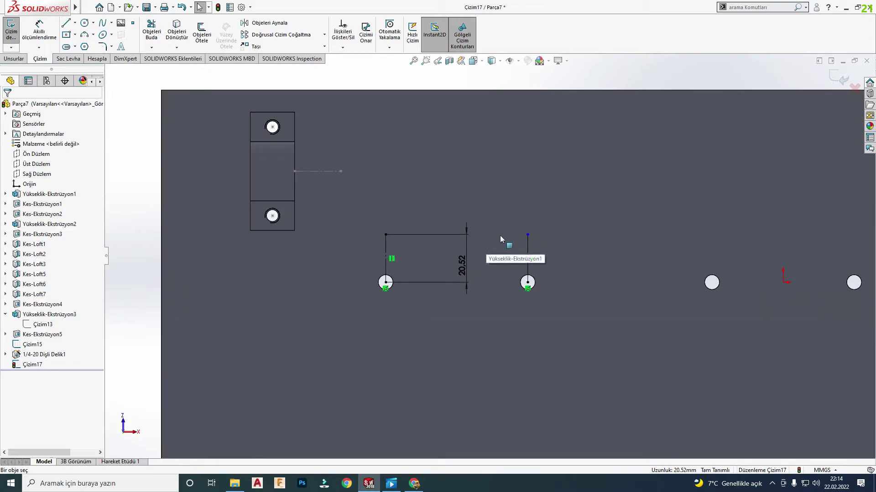
pyautogui.moveTo(541, 264); pyautogui.dragTo(537, 207, button='right')
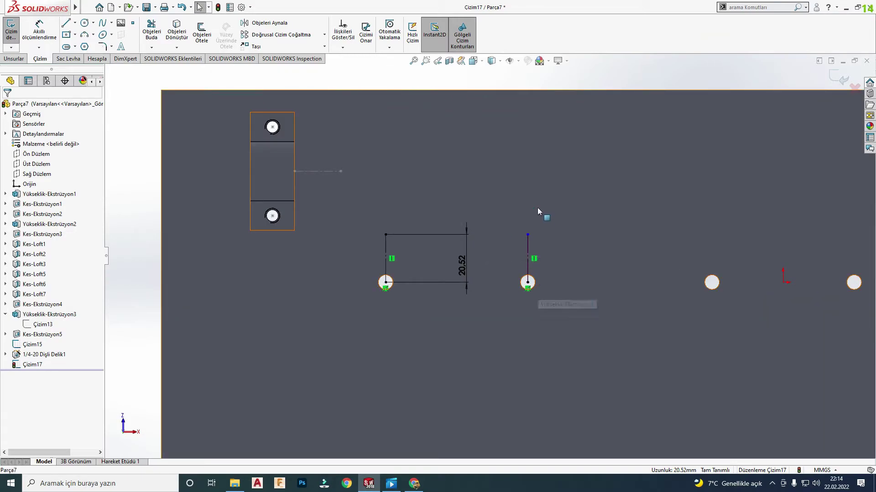
pyautogui.click(528, 250)
pyautogui.click(557, 249)
pyautogui.press('Escape')
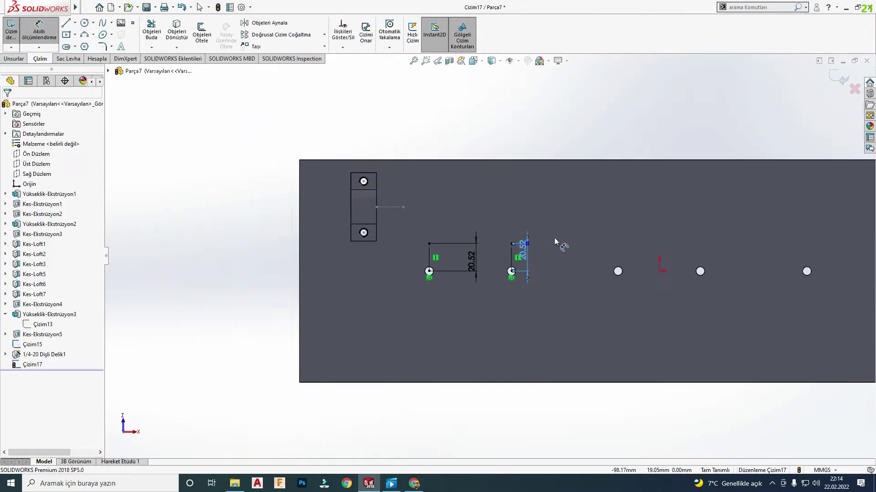
# - Box-select both vertical lines together with their dimensions
pyautogui.scroll(5, 556, 237)
pyautogui.scroll(-4, 673, 239)
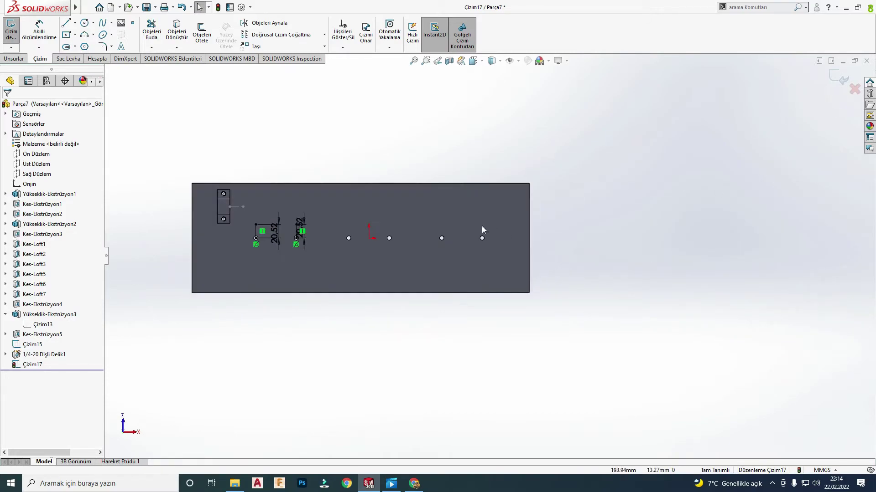
pyautogui.scroll(-3, 268, 176)
pyautogui.scroll(4, 344, 197)
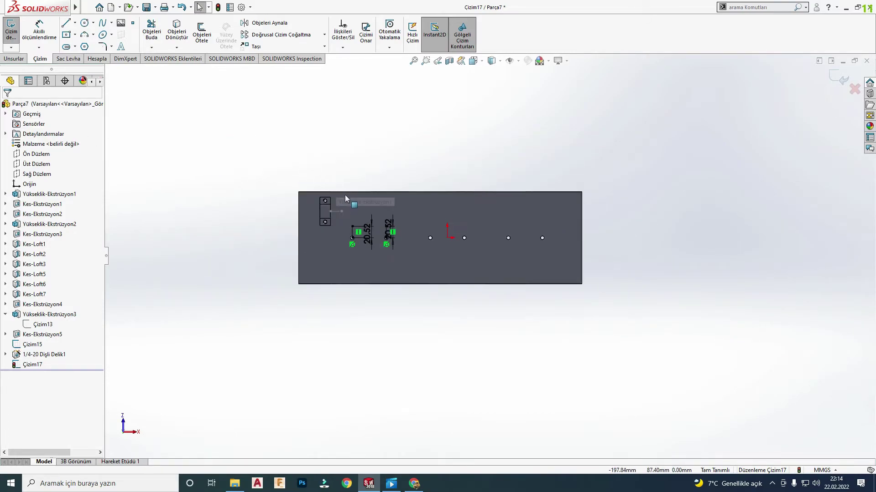
pyautogui.scroll(-3, 666, 236)
pyautogui.scroll(-3, 666, 235)
pyautogui.scroll(-1, 566, 279)
pyautogui.scroll(4, 560, 278)
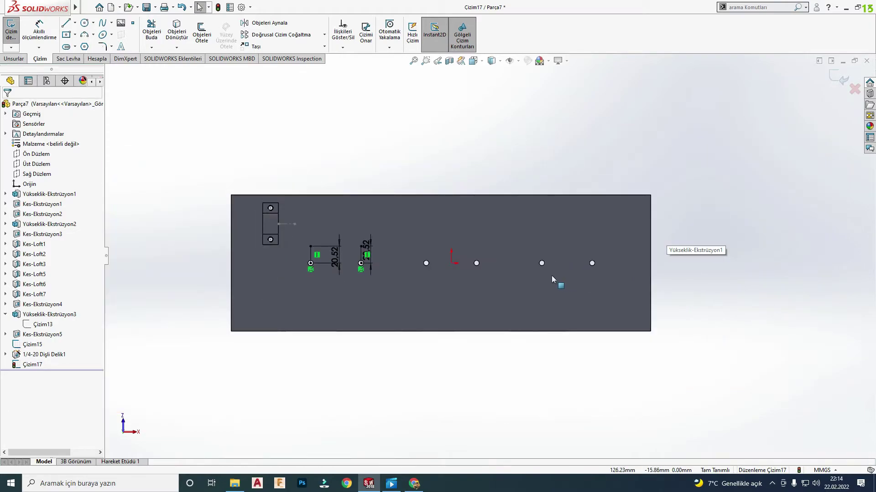
pyautogui.scroll(-3, 410, 256)
pyautogui.scroll(4, 484, 257)
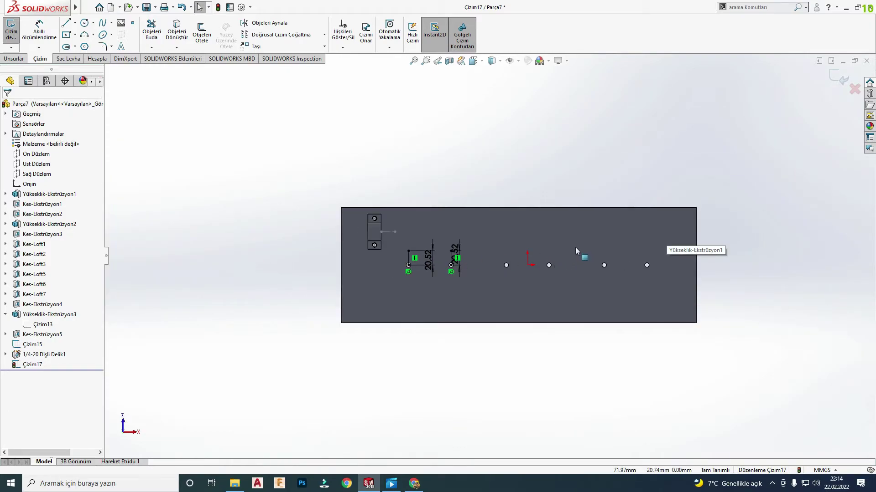
pyautogui.scroll(-3, 484, 261)
pyautogui.scroll(3, 482, 260)
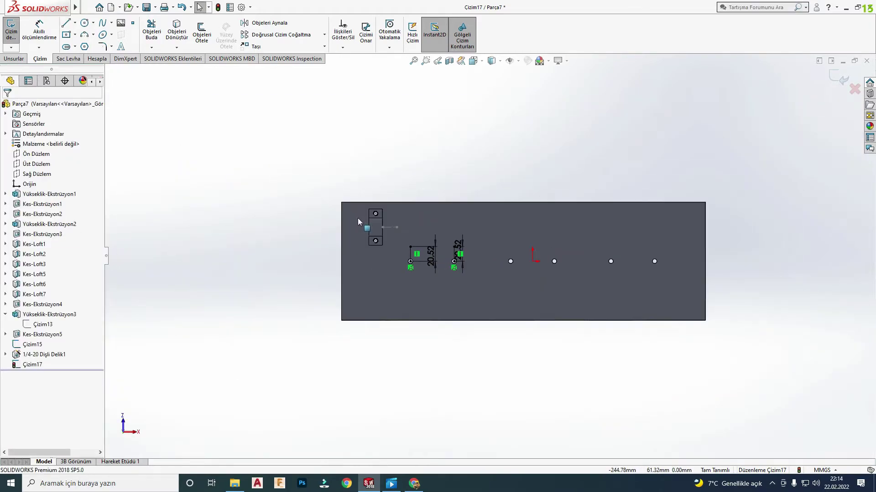
pyautogui.moveTo(321, 171); pyautogui.dragTo(750, 378)
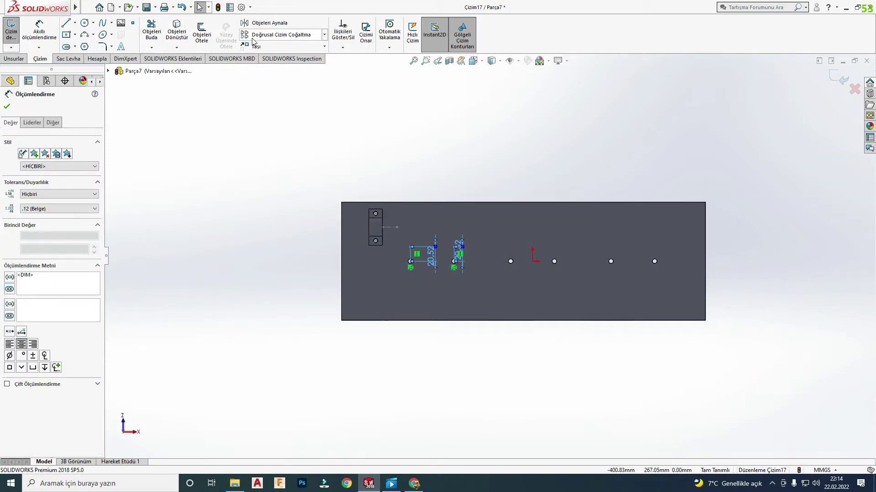
# - Linear-pattern the selected 20.52 mm lines three times at 140 mm spacing
pyautogui.click(279, 35)
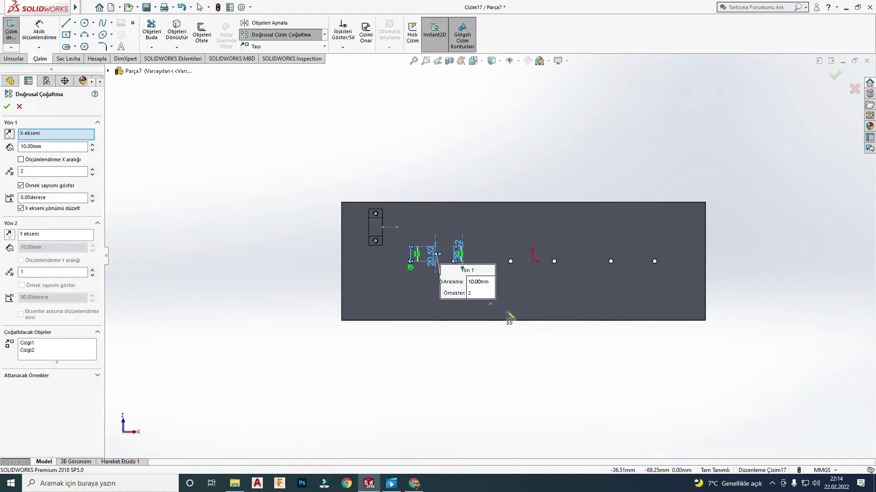
pyautogui.scroll(-3, 509, 314)
pyautogui.scroll(2, 402, 282)
pyautogui.scroll(1, 391, 278)
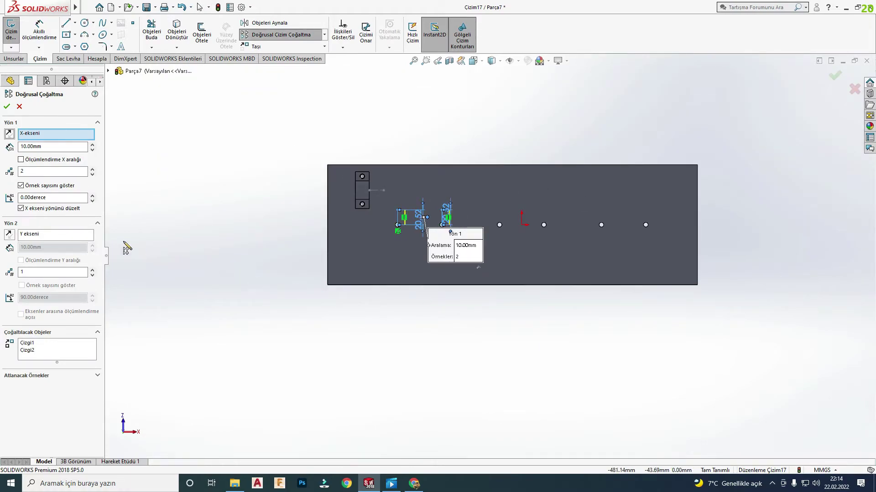
pyautogui.click(37, 147)
pyautogui.write('140')
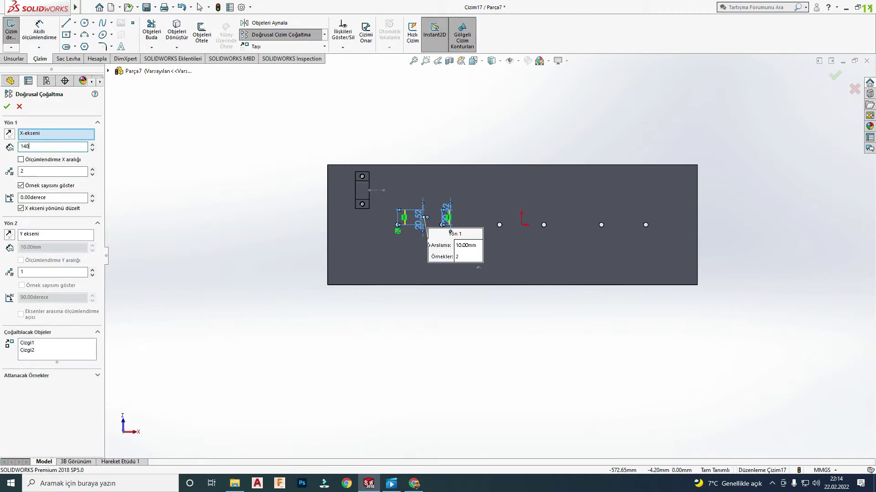
pyautogui.press('Return')
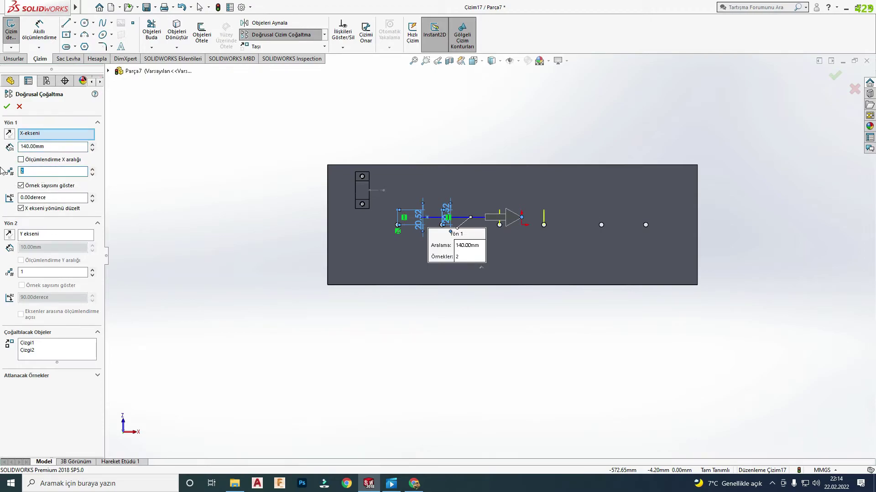
pyautogui.write('3')
pyautogui.press('Return')
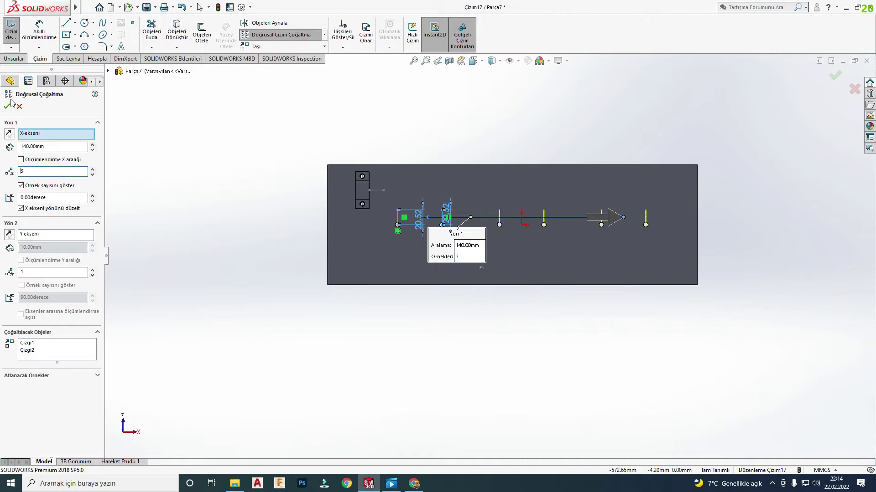
pyautogui.click(7, 105)
pyautogui.scroll(-4, 543, 218)
pyautogui.scroll(3, 471, 244)
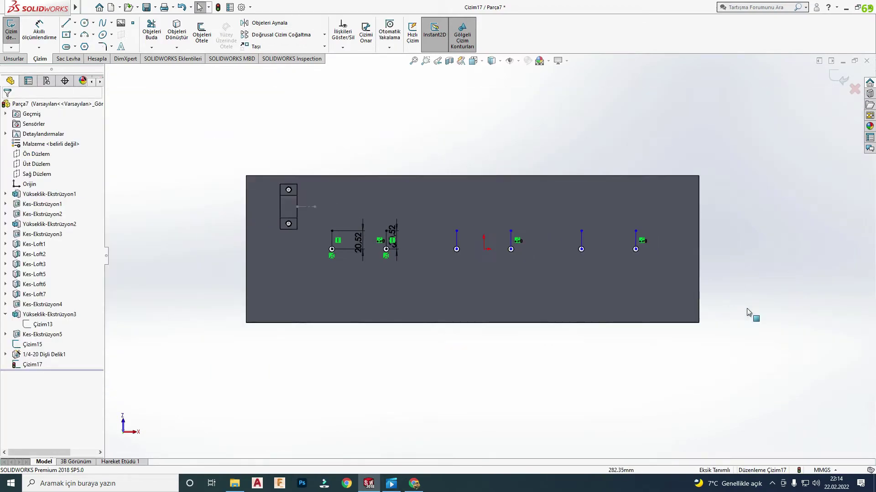
# - Dimension the rightmost guide line 70.87 mm from the plate's right edge and exit sketch Çizim17
pyautogui.press('d')
pyautogui.click(637, 246)
pyautogui.click(699, 260)
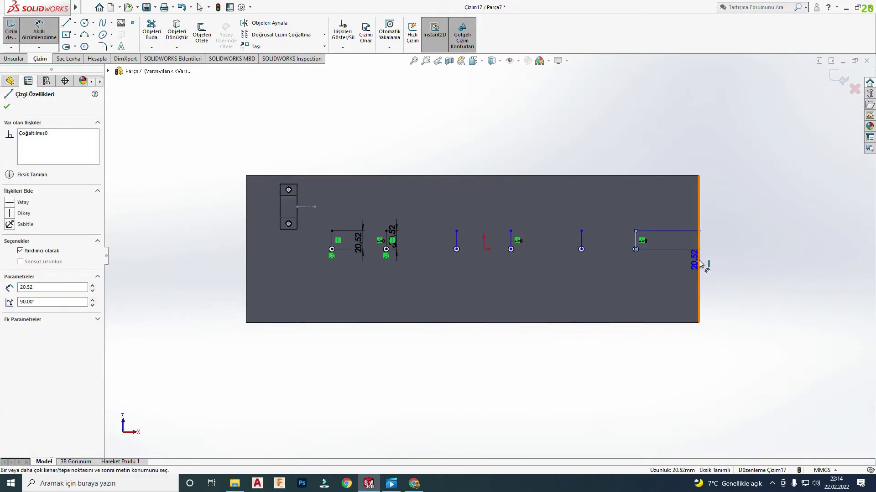
pyautogui.click(647, 304)
pyautogui.press('Return')
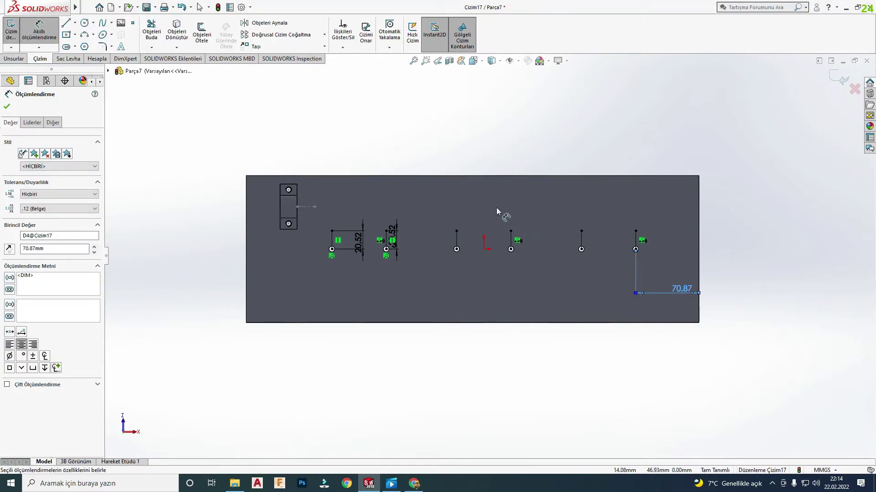
pyautogui.scroll(-5, 475, 253)
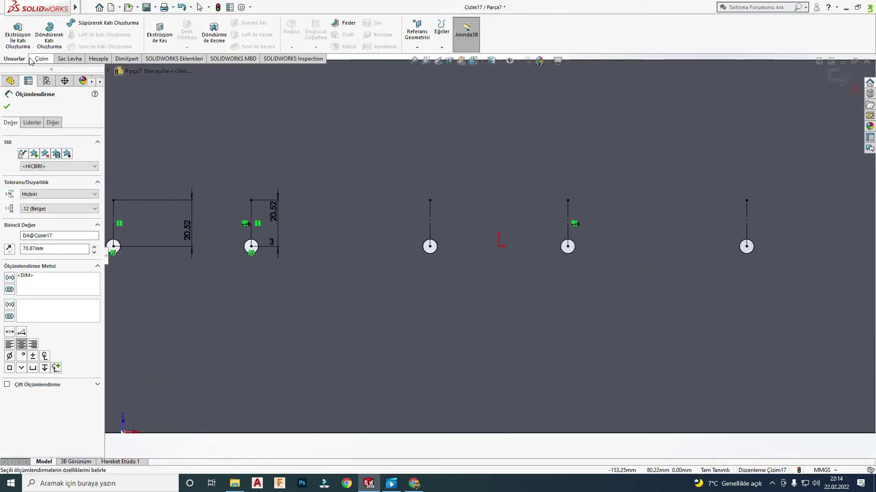
pyautogui.scroll(-1, 35, 61)
pyautogui.scroll(2, 35, 61)
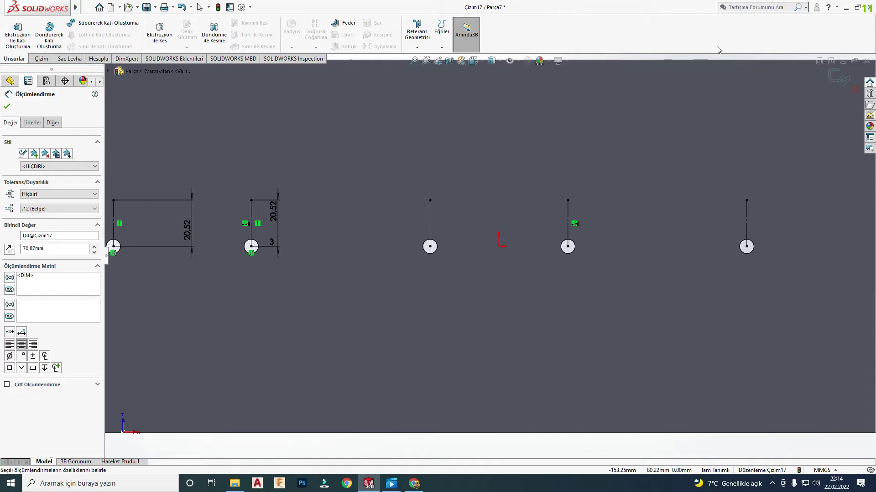
pyautogui.click(830, 77)
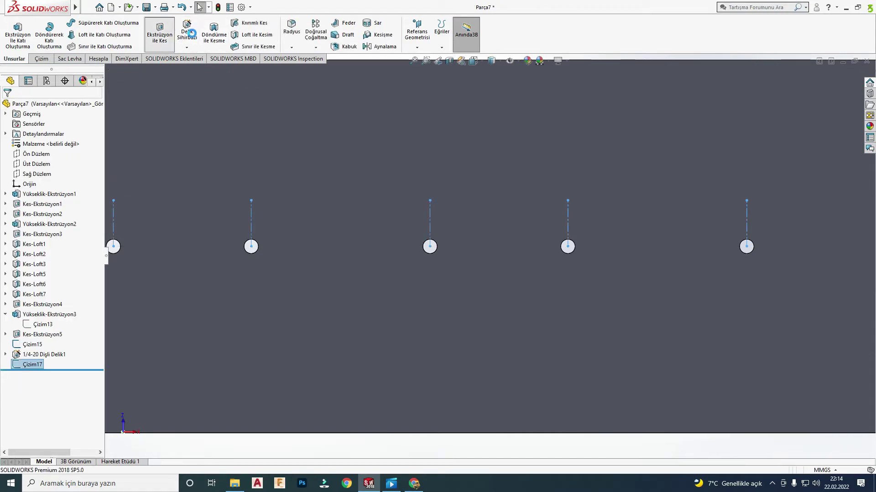
# - Add 1/4-20 tapped holes at the top endpoints of the six dashed guide lines
pyautogui.click(191, 32)
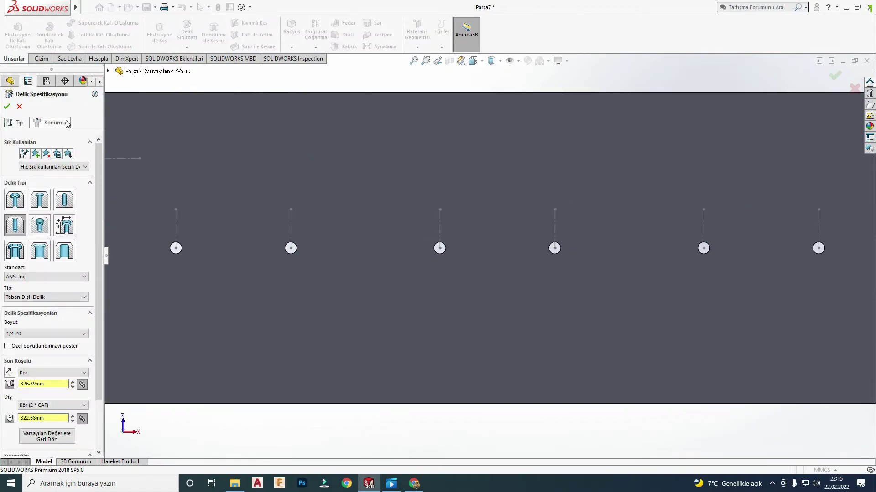
pyautogui.click(49, 203)
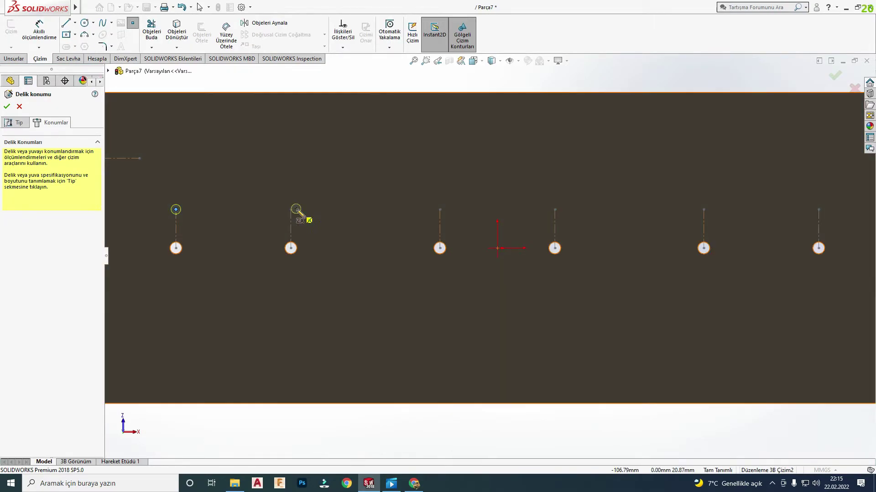
pyautogui.click(291, 210)
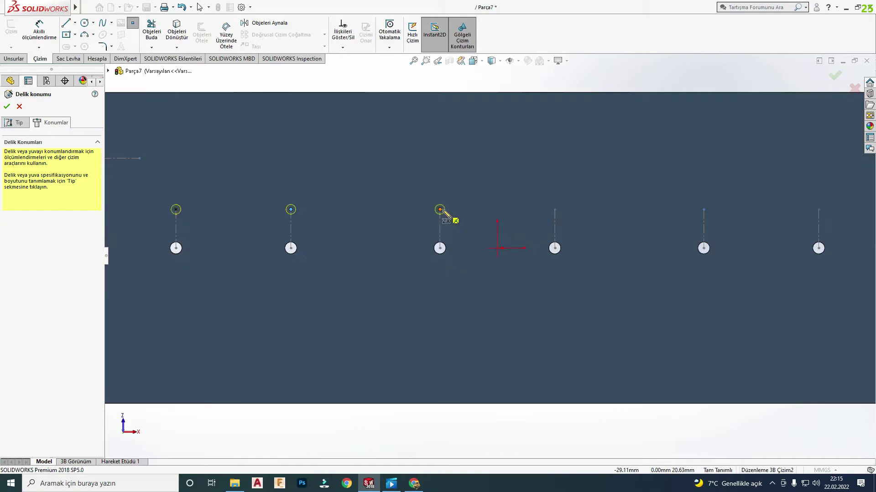
pyautogui.click(440, 210)
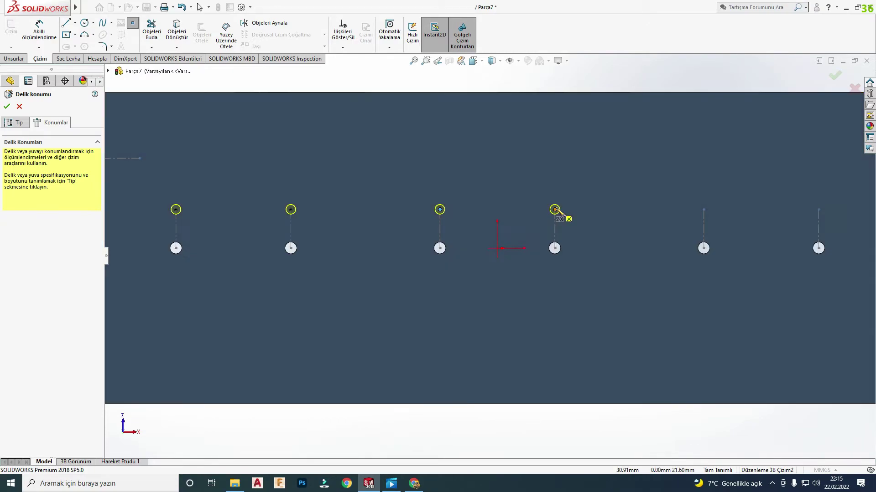
pyautogui.click(555, 210)
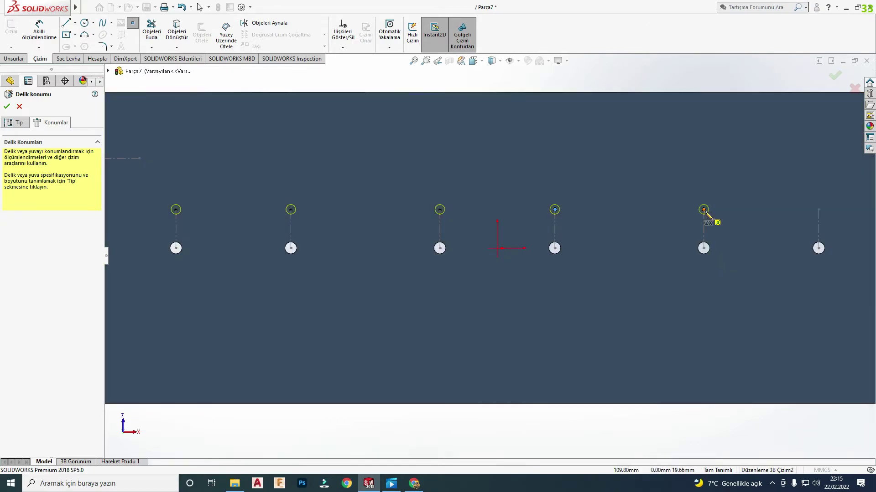
pyautogui.click(704, 209)
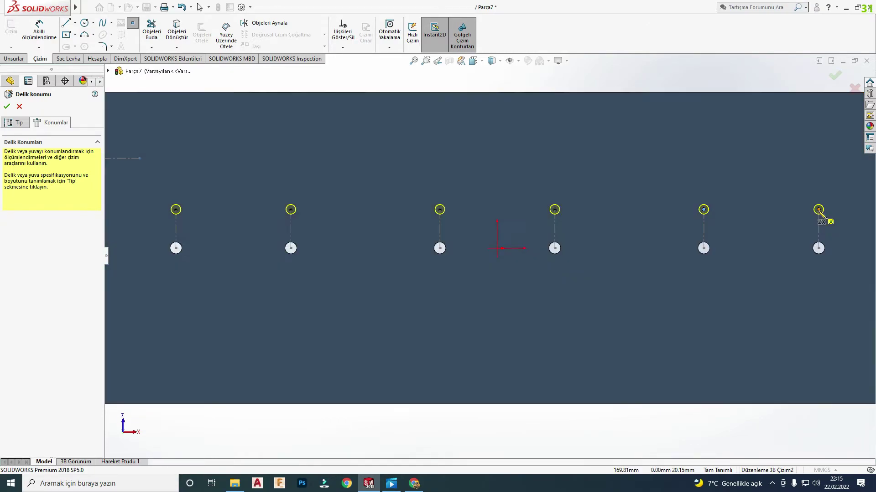
pyautogui.click(819, 209)
pyautogui.press('f')
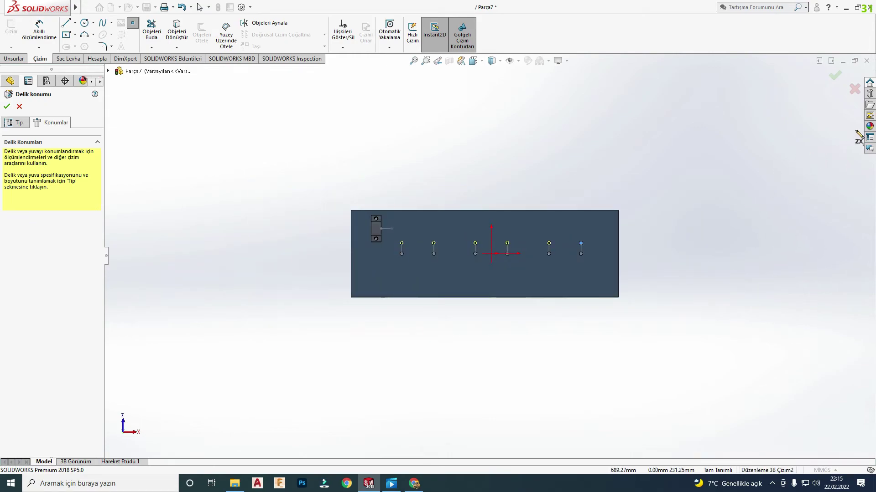
pyautogui.click(831, 63)
pyautogui.click(847, 74)
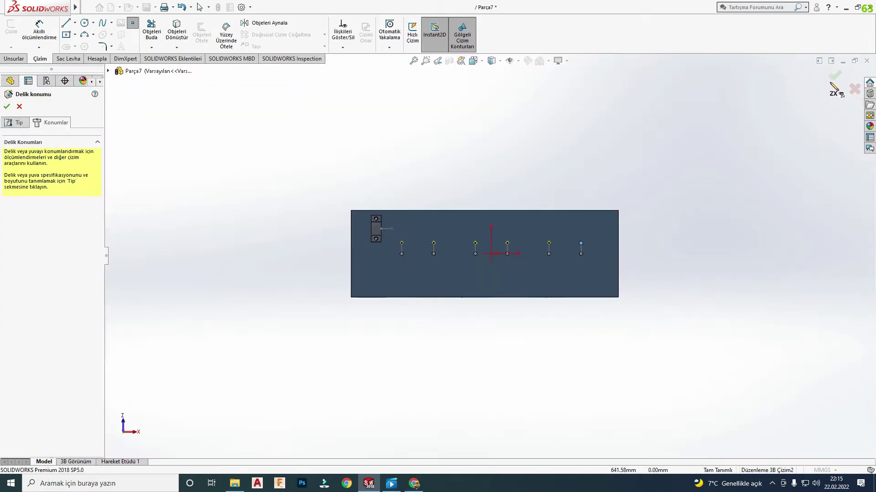
pyautogui.click(834, 78)
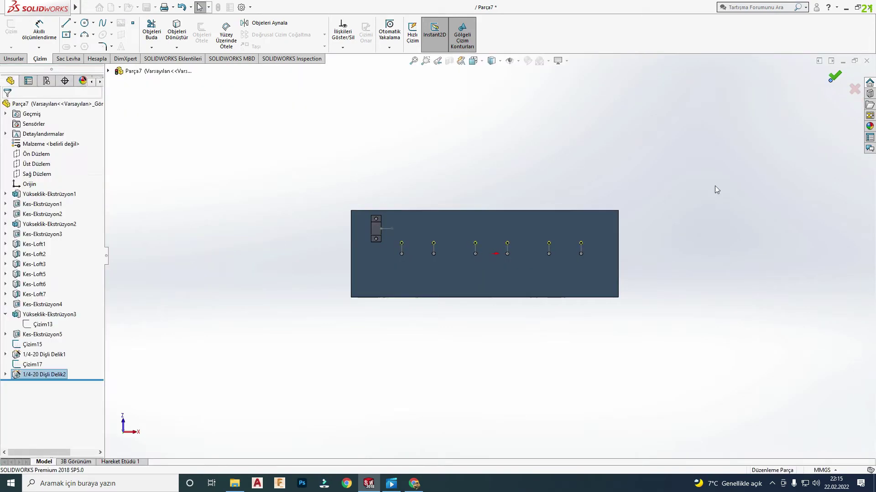
# - Re-edit 1/4-20 Dişli Delik2, review its positions, cancel the stray sketch fillet and reconfirm
pyautogui.scroll(-2, 822, 95)
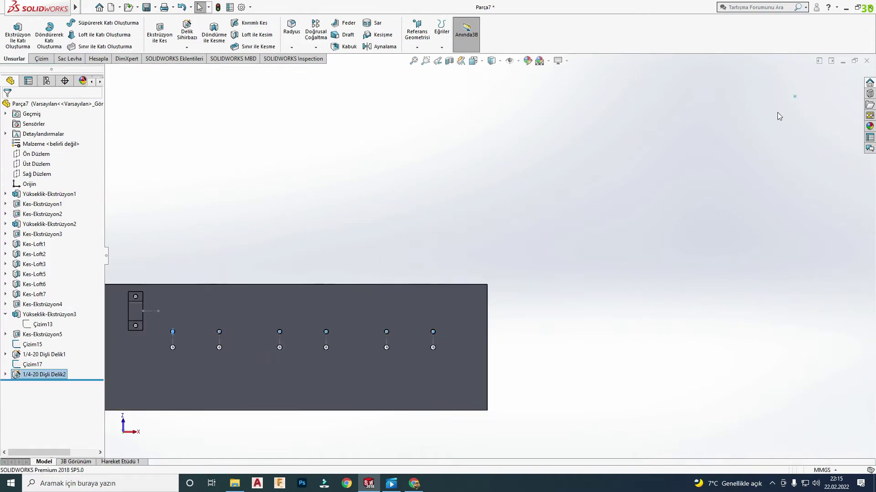
pyautogui.click(45, 374)
pyautogui.click(58, 351)
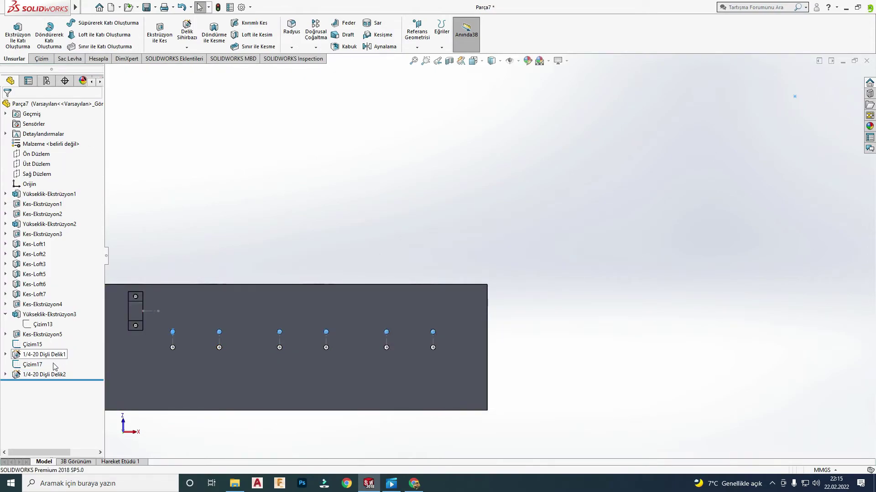
pyautogui.scroll(1, 669, 197)
pyautogui.scroll(2, 694, 169)
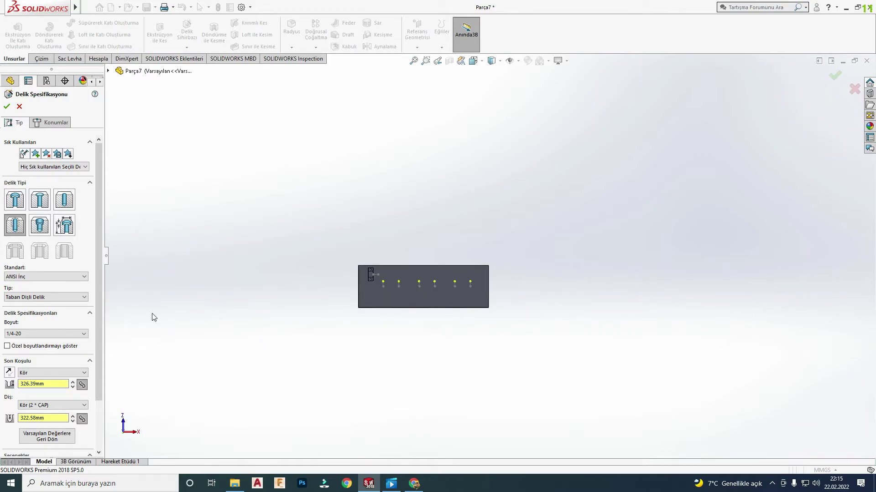
pyautogui.click(51, 122)
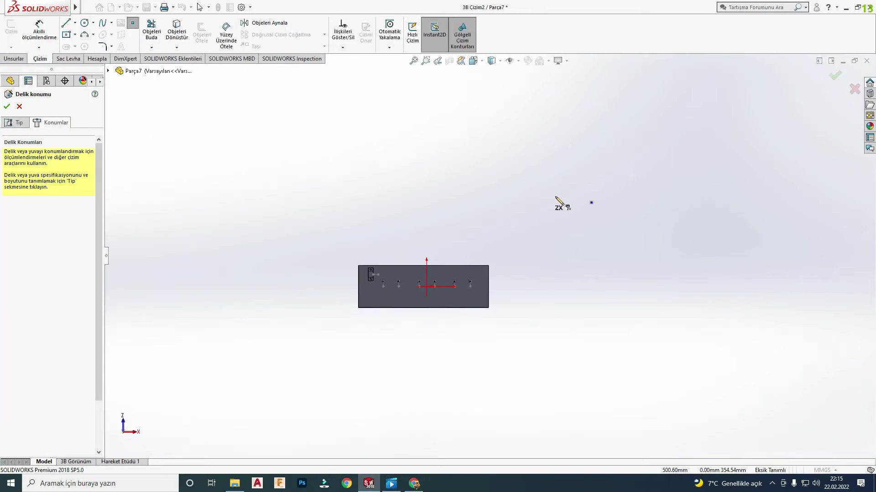
pyautogui.click(103, 47)
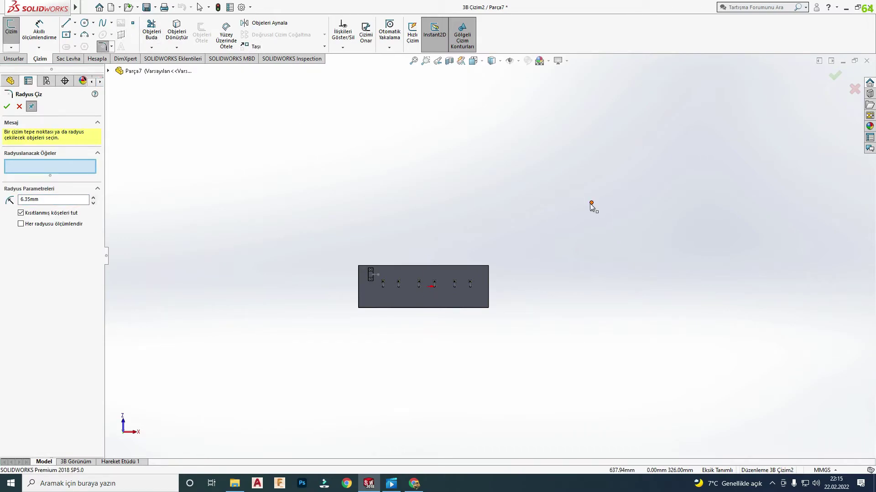
pyautogui.press('Escape')
pyautogui.scroll(-4, 450, 294)
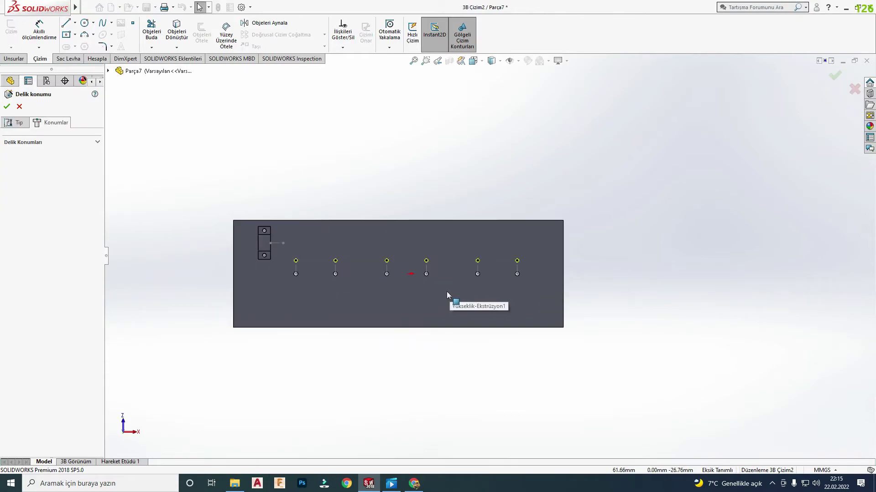
pyautogui.click(830, 75)
# - Start a new sketch, Çizim19, on the Sağ Düzlem plane
pyautogui.scroll(-4, 217, 344)
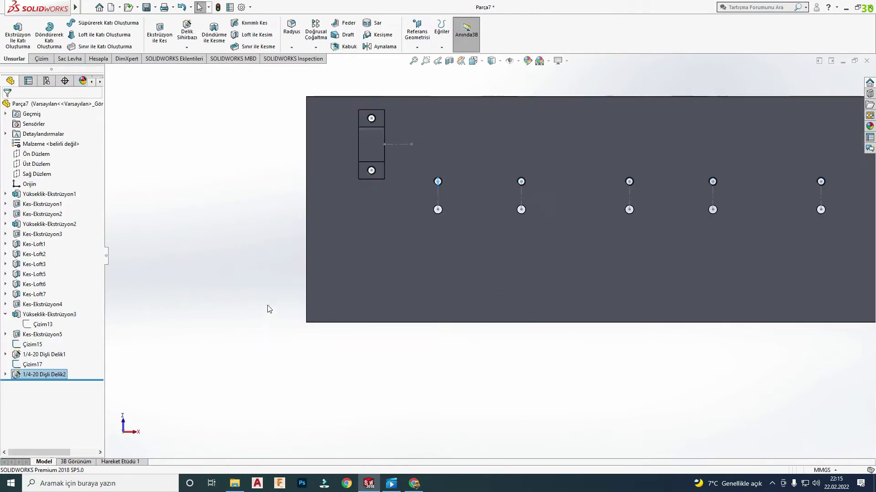
pyautogui.scroll(3, 524, 228)
pyautogui.scroll(-2, 592, 215)
pyautogui.scroll(2, 501, 273)
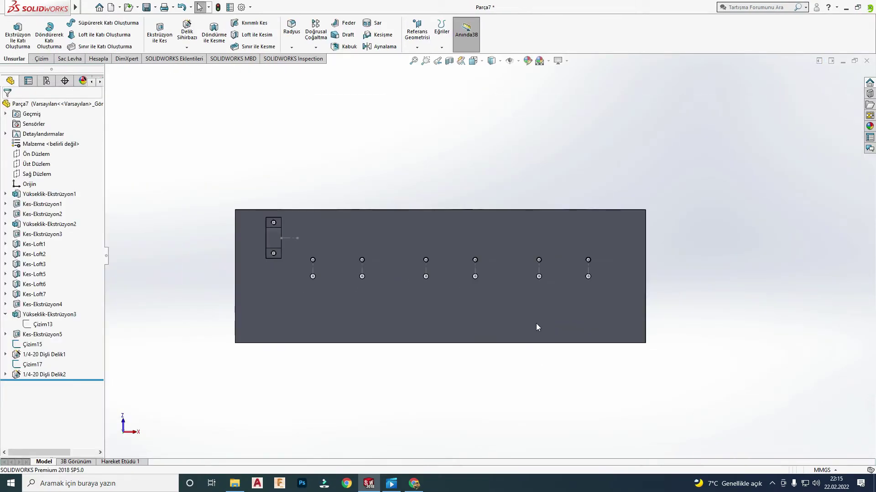
pyautogui.scroll(-2, 449, 350)
pyautogui.scroll(2, 393, 287)
pyautogui.scroll(1, 403, 246)
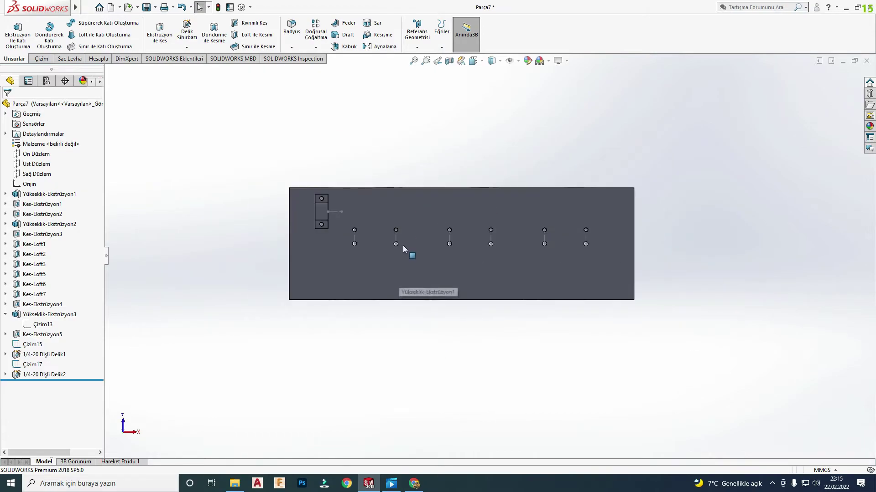
pyautogui.moveTo(488, 267)
pyautogui.mouseDown(button='middle')
pyautogui.moveTo(382, 355)
pyautogui.moveTo(470, 298)
pyautogui.moveTo(471, 243)
pyautogui.mouseUp(button='middle')
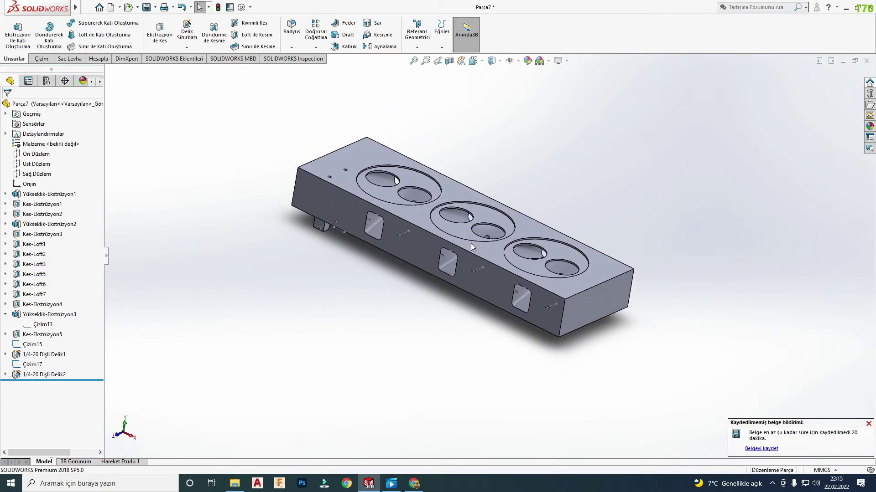
pyautogui.click(36, 173)
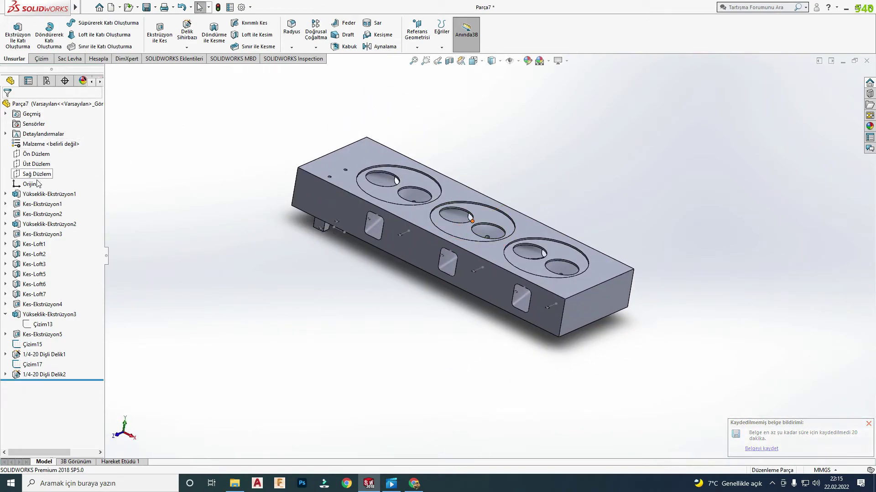
pyautogui.click(44, 161)
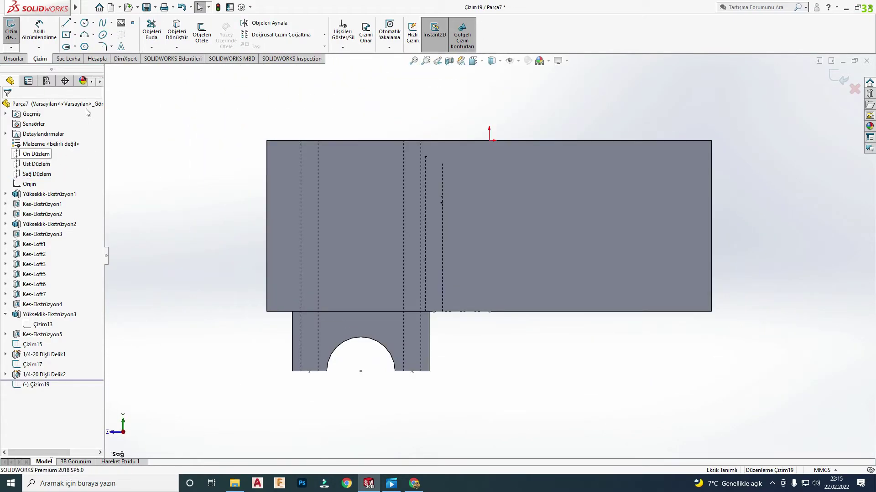
# - Sketch a slanted line from the face's top-left corner partway across the face
pyautogui.click(66, 23)
pyautogui.click(292, 140)
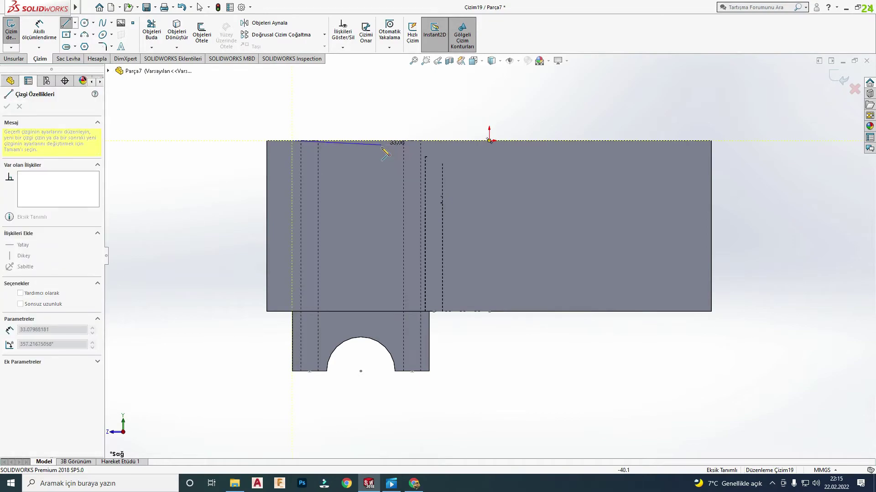
pyautogui.click(382, 152)
pyautogui.press('Escape')
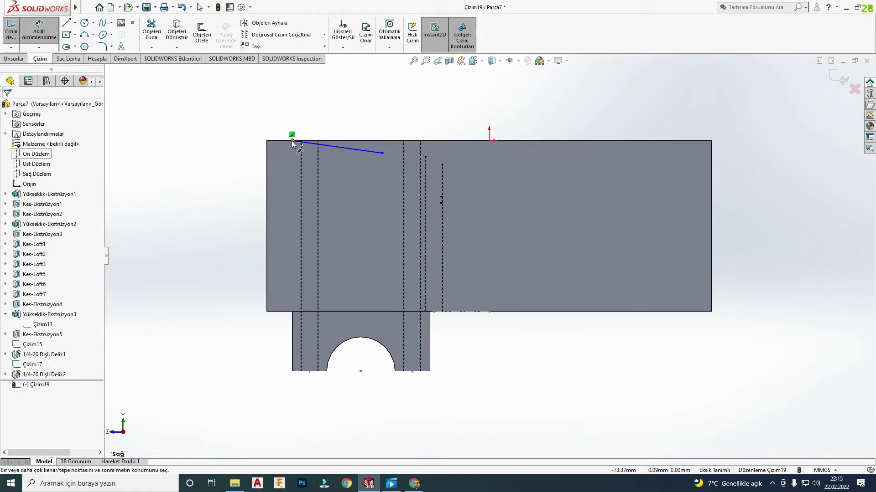
pyautogui.press('Escape')
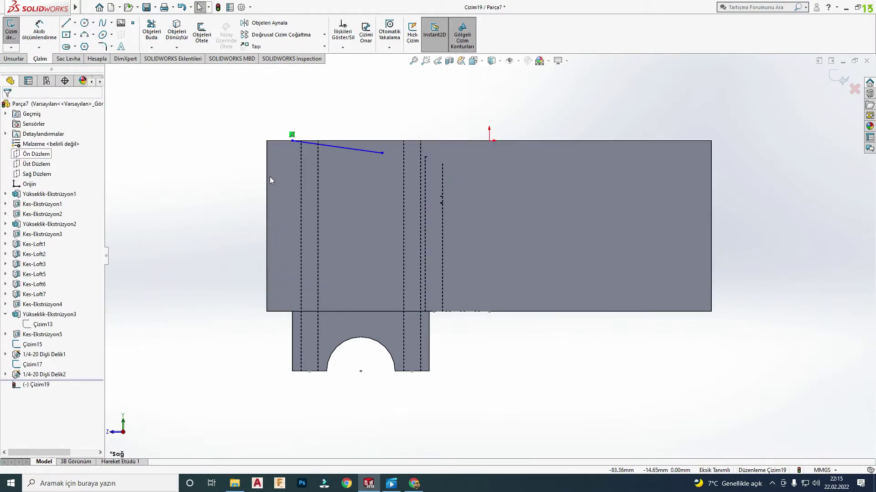
# - Dimension the line's top end 20 mm from the block's left edge
pyautogui.press('Return')
pyautogui.click(292, 140)
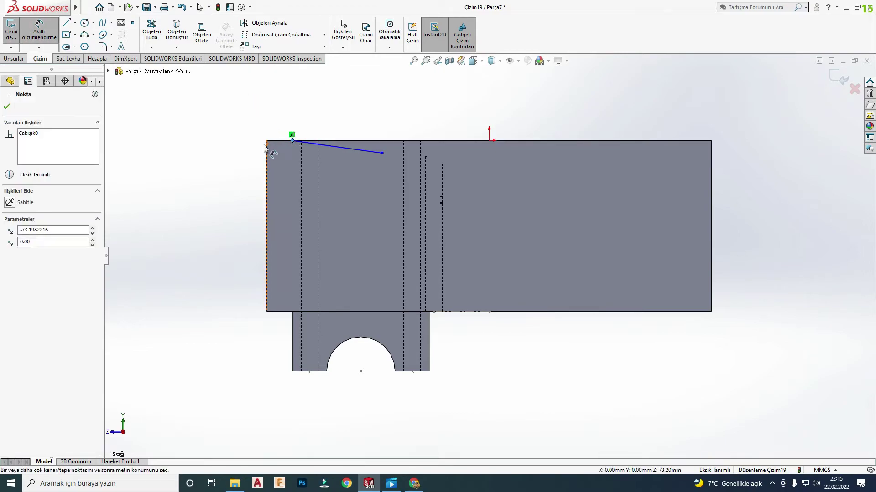
pyautogui.click(266, 148)
pyautogui.click(291, 103)
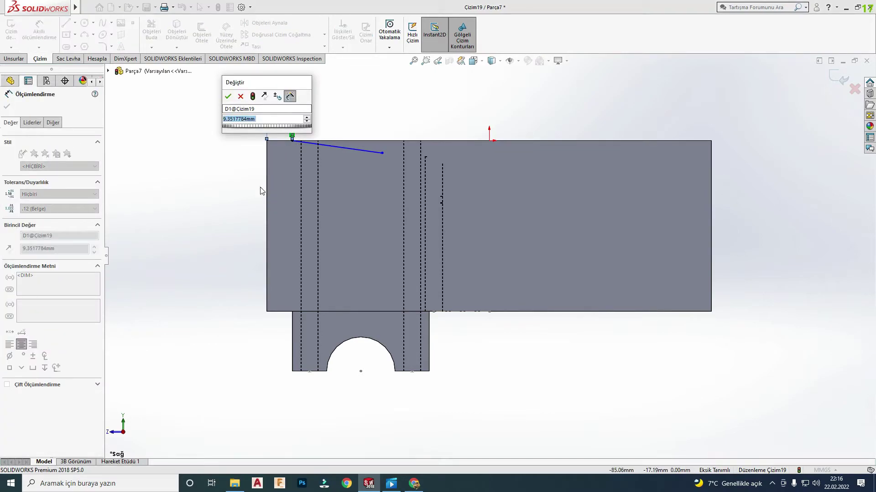
pyautogui.write('20,29')
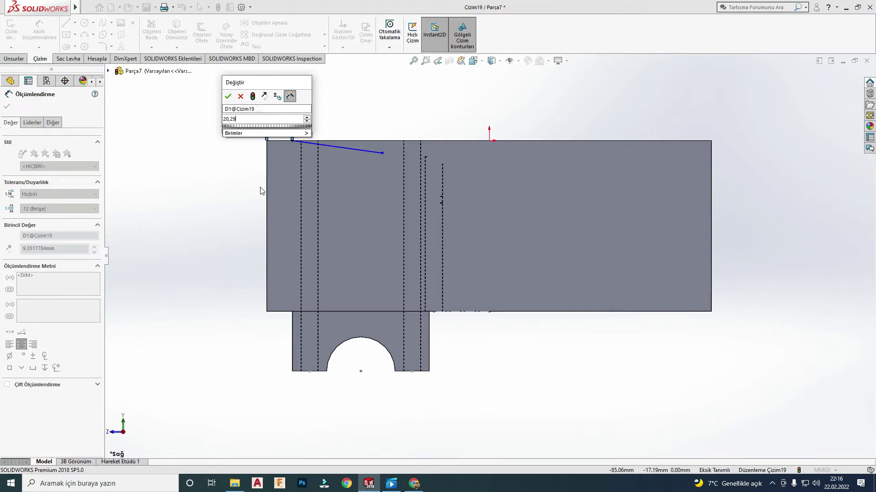
pyautogui.press('Return')
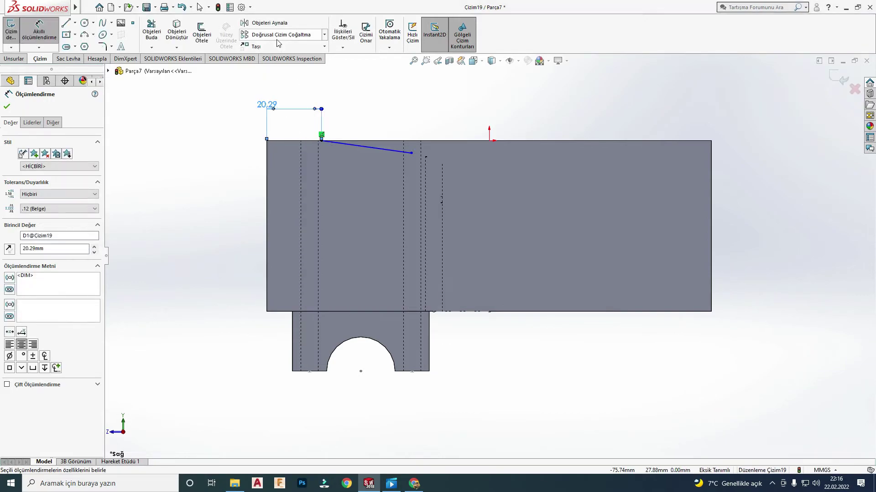
# - Set the line at 25° to the top edge and close sketch Çizim19
pyautogui.click(385, 152)
pyautogui.click(382, 149)
pyautogui.write('25')
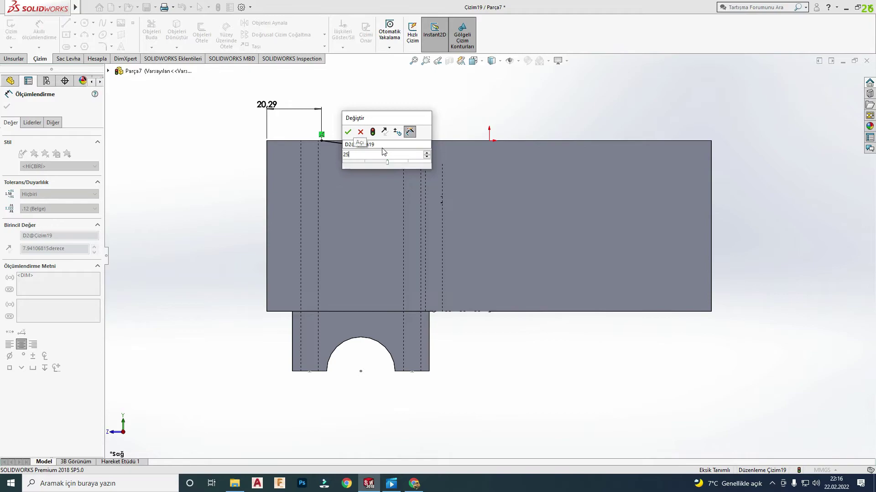
pyautogui.press('Return')
pyautogui.press('z')
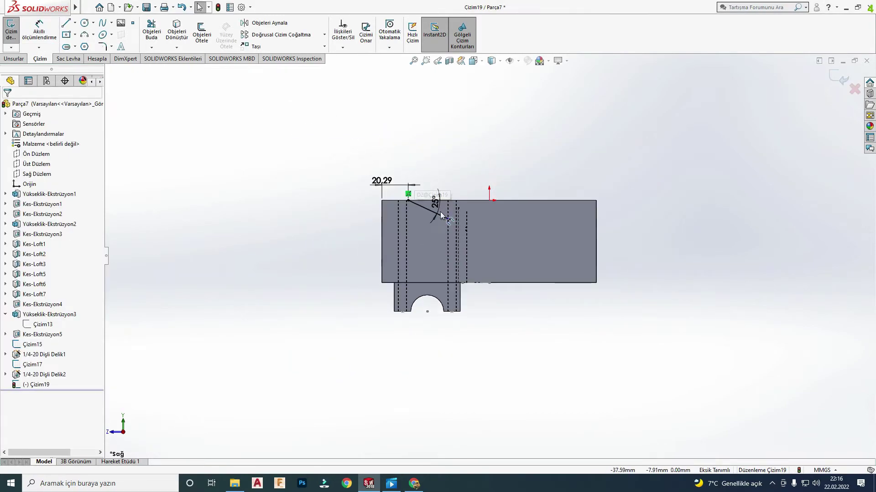
pyautogui.scroll(-4, 409, 186)
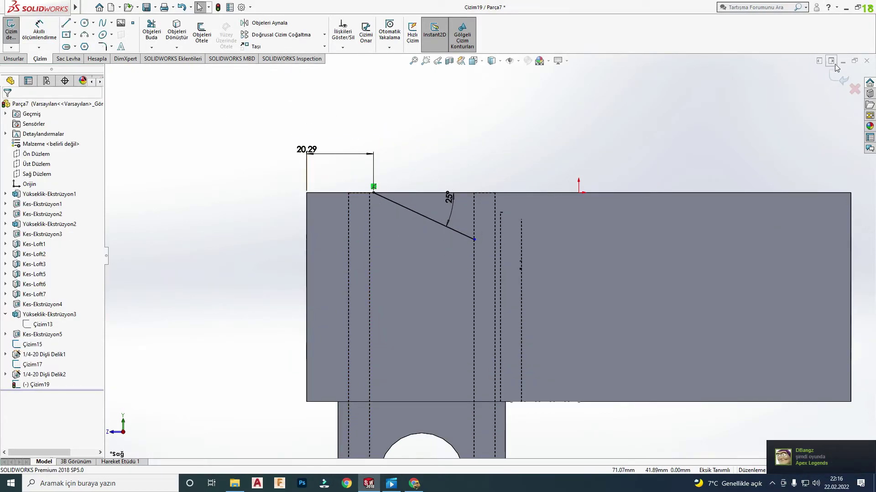
pyautogui.hotkey('ctrl', 'b')
# - Create plane Düzlem1 referenced to Sağ Düzlem and the slanted Çizim19 line
pyautogui.click(417, 33)
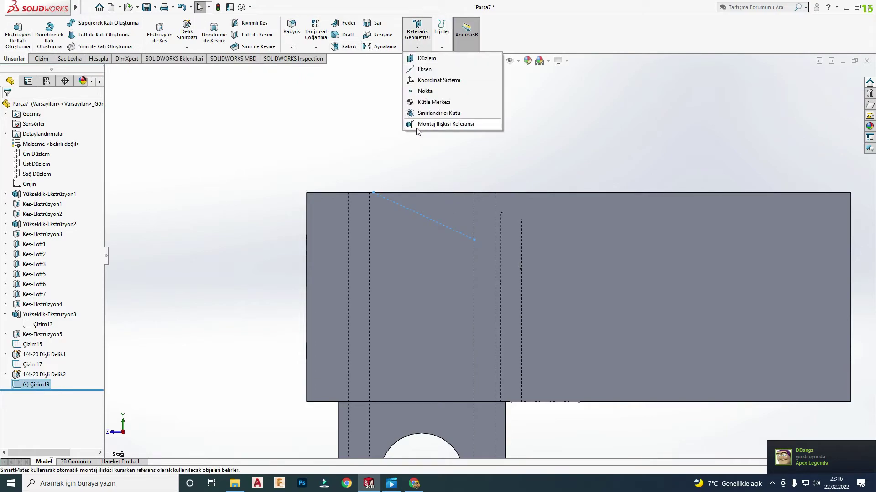
pyautogui.click(422, 56)
pyautogui.scroll(3, 446, 189)
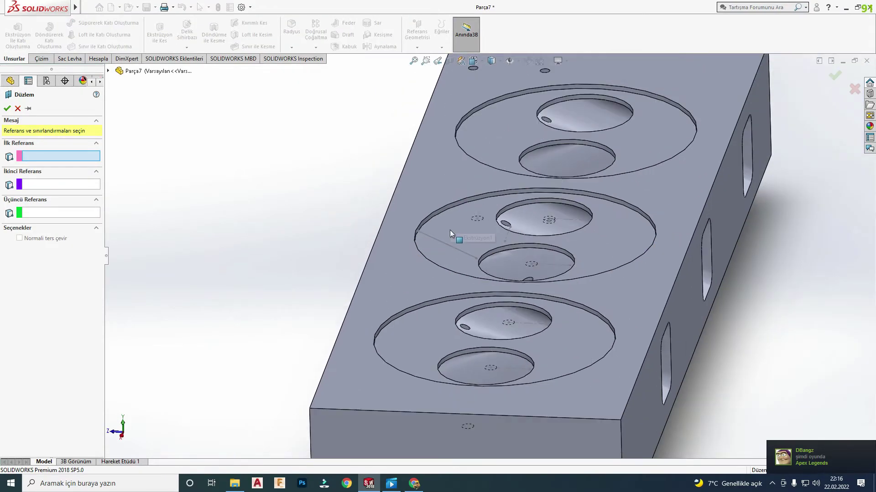
pyautogui.click(108, 72)
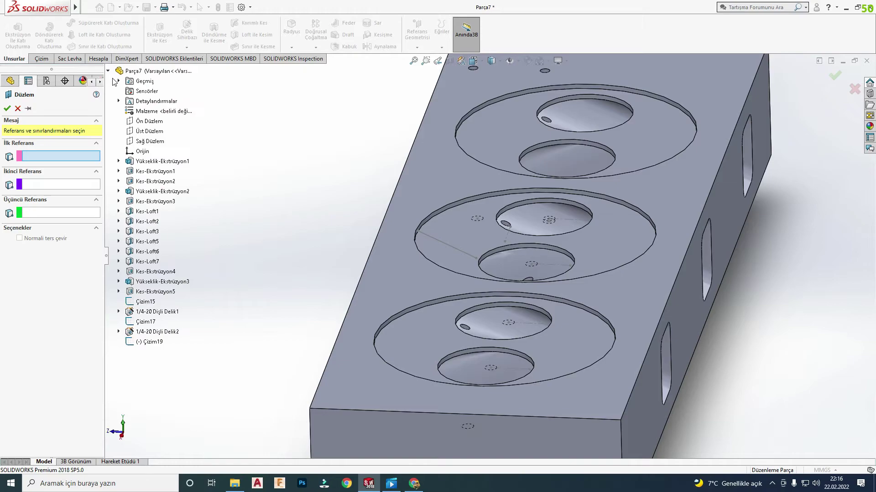
pyautogui.click(145, 142)
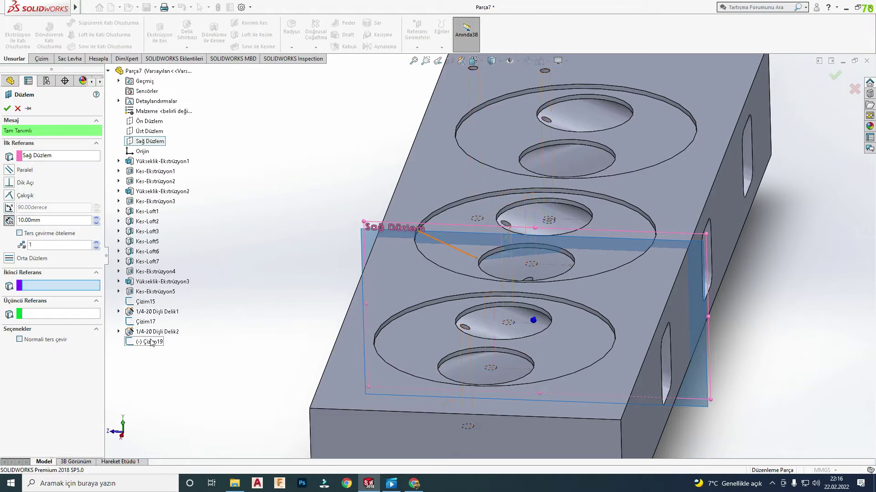
pyautogui.click(452, 246)
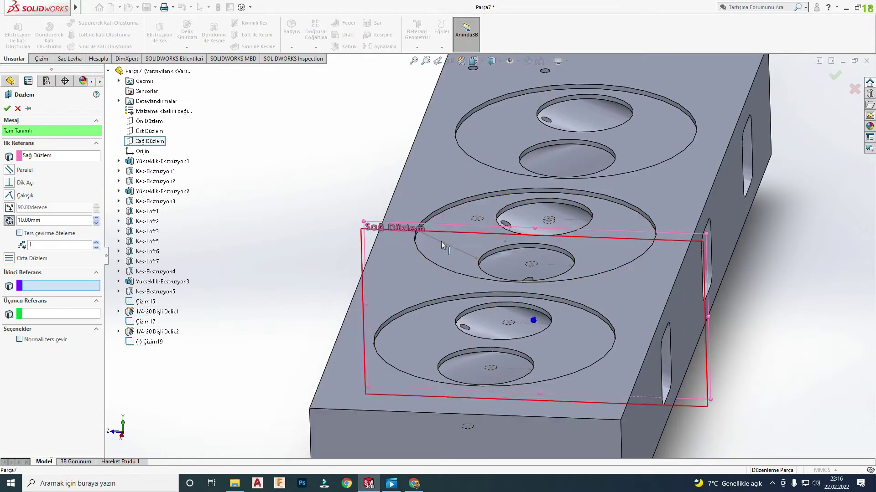
pyautogui.click(6, 111)
# - Start a new sketch, Çizim20, on Düzlem1
pyautogui.scroll(-5, 457, 251)
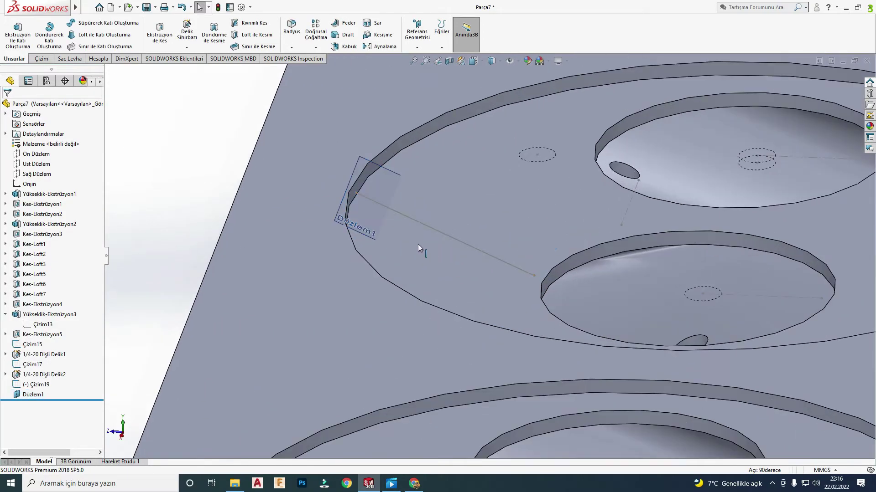
pyautogui.click(351, 215)
pyautogui.click(345, 218)
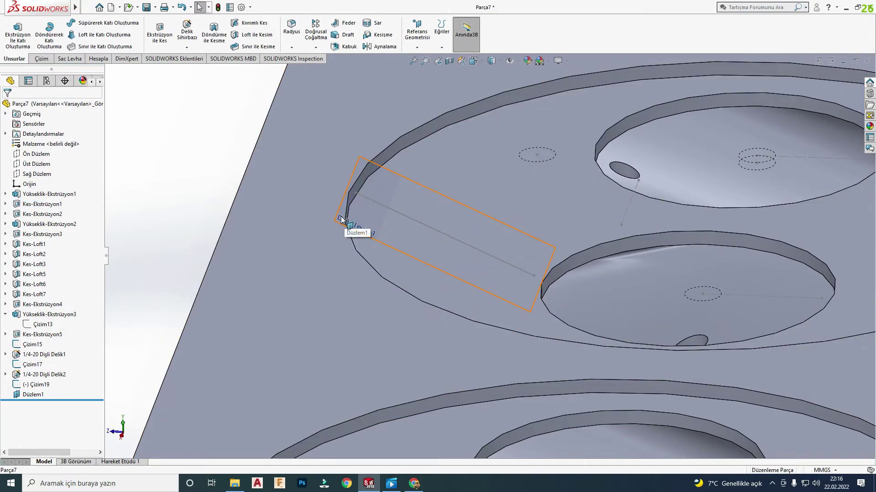
pyautogui.click(341, 218)
pyautogui.click(373, 188)
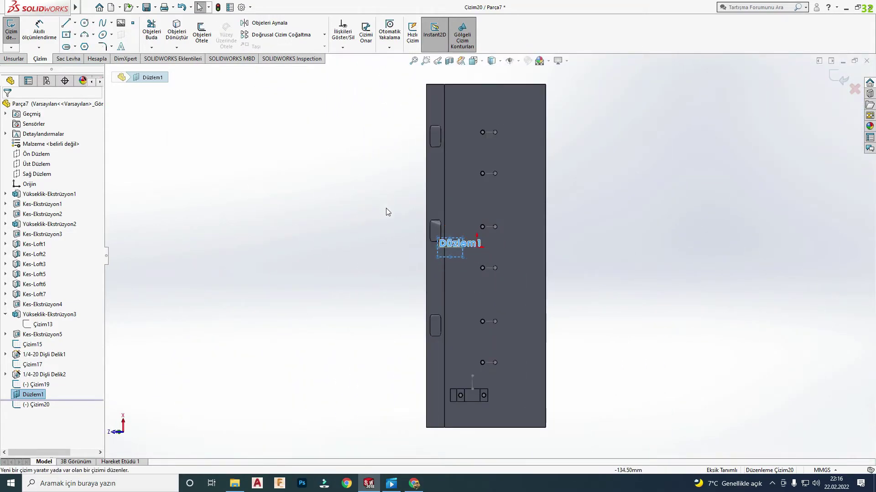
# - Orient the part to the Top view
pyautogui.scroll(-2, 444, 263)
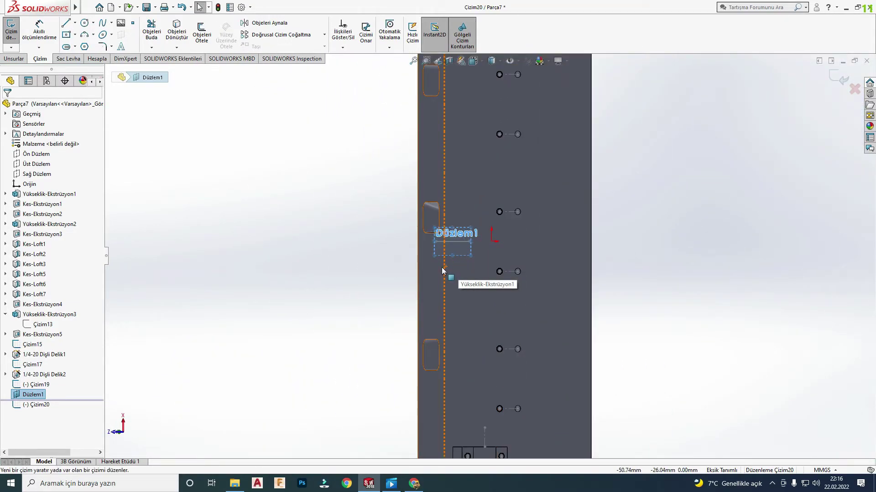
pyautogui.hotkey('ctrl', '8')
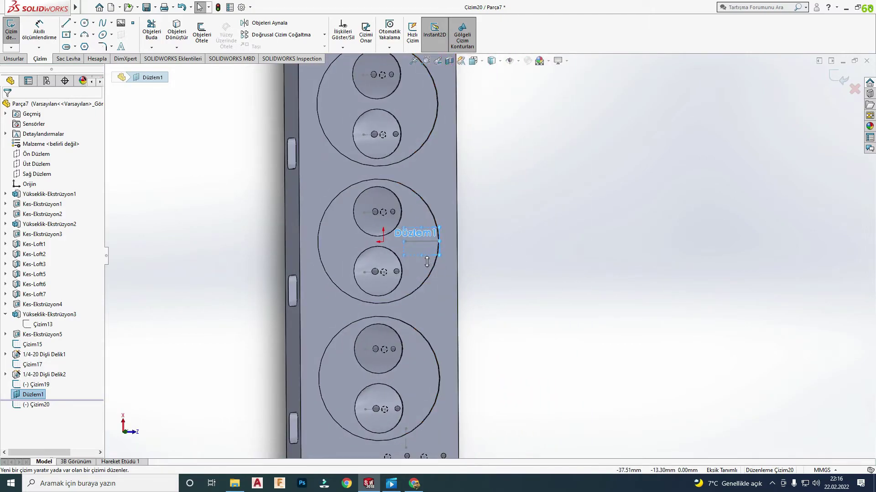
pyautogui.press('space')
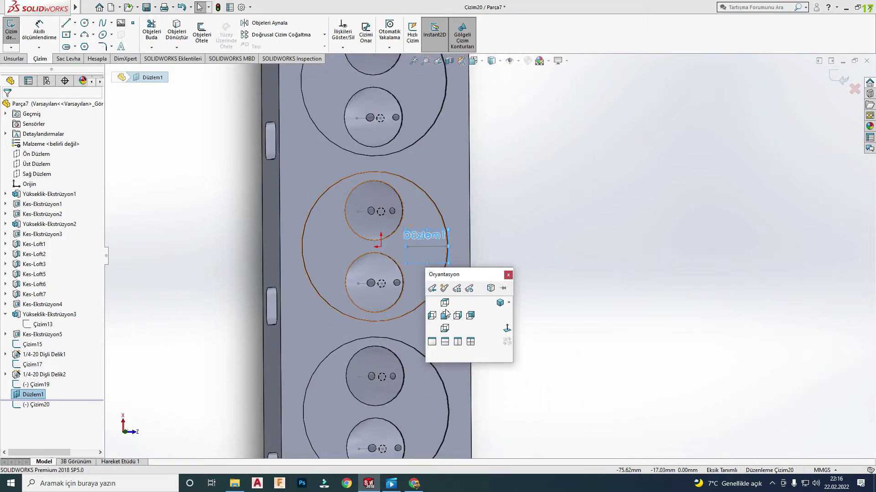
pyautogui.click(446, 313)
pyautogui.click(446, 304)
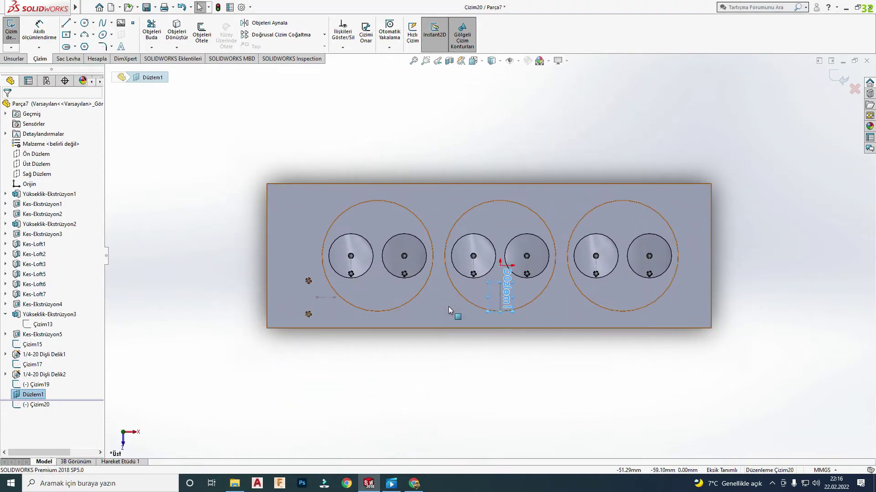
pyautogui.scroll(-2, 507, 285)
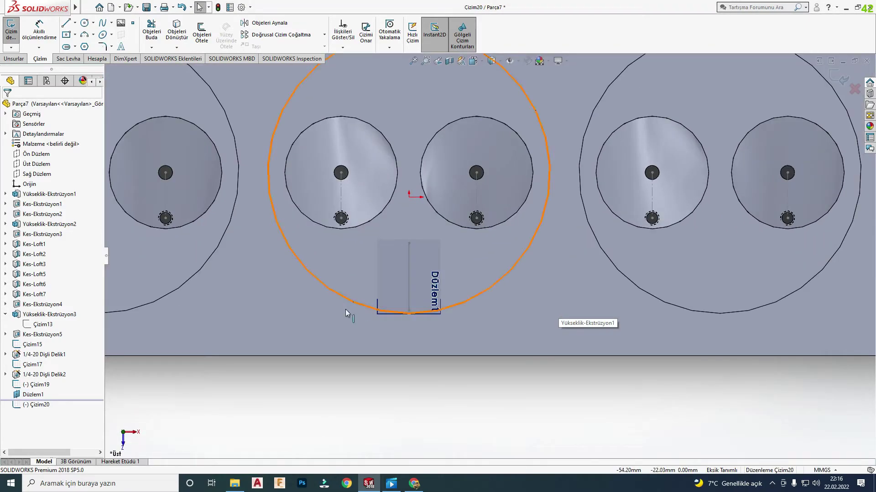
# - Hide the Düzlem1 plane and the Çizim19 sketch
pyautogui.click(32, 394)
pyautogui.click(54, 380)
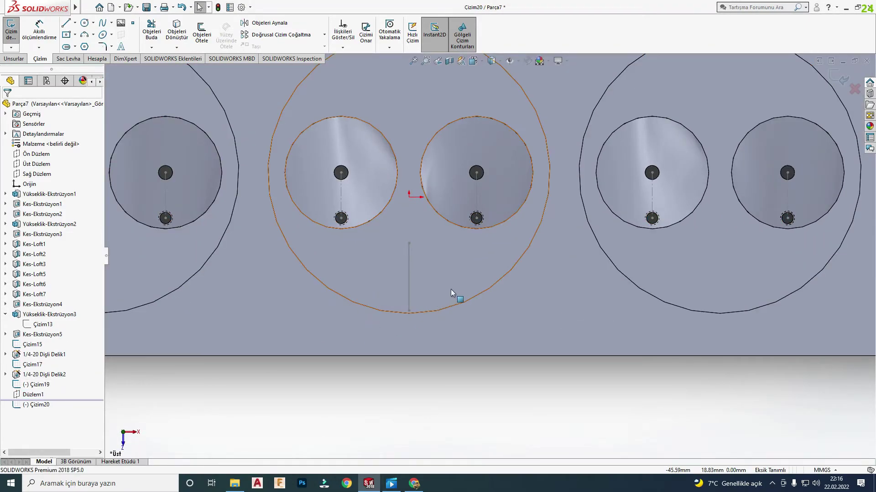
pyautogui.scroll(2, 451, 289)
pyautogui.click(440, 269)
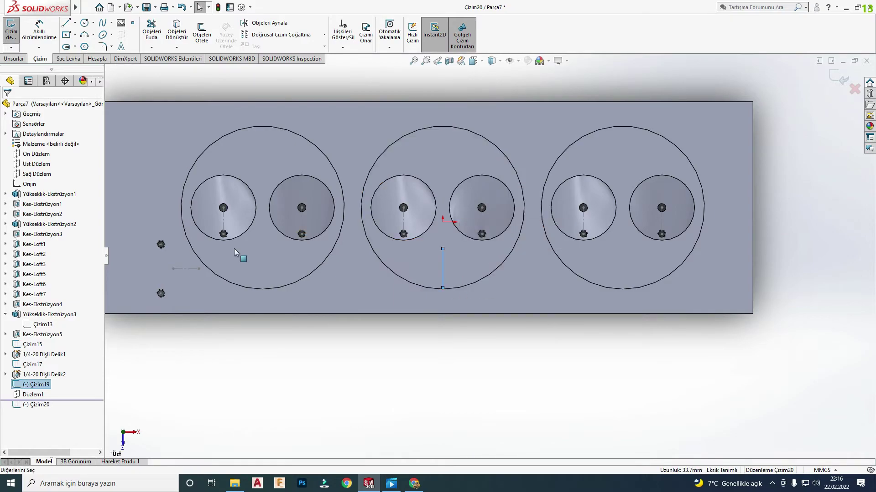
pyautogui.click(20, 388)
pyautogui.click(44, 370)
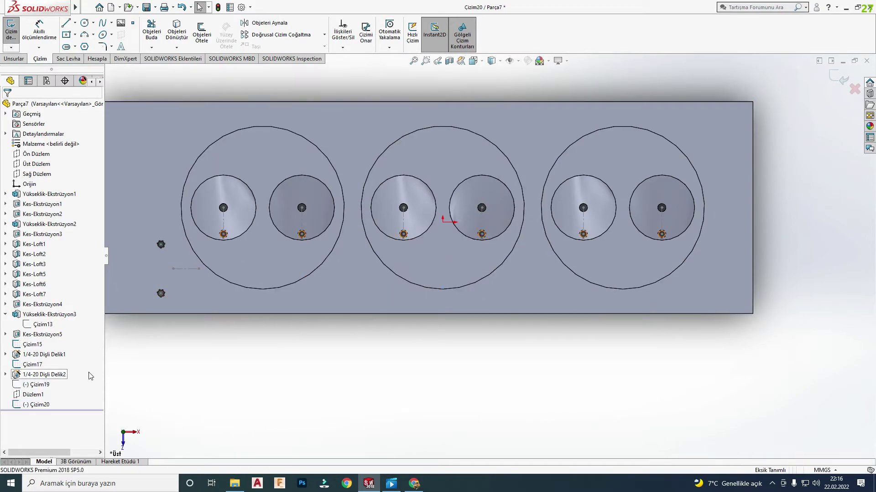
pyautogui.scroll(-1, 479, 285)
# - Sketch a small circle below the middle pocket and give it a 12.70 mm diameter
pyautogui.click(85, 22)
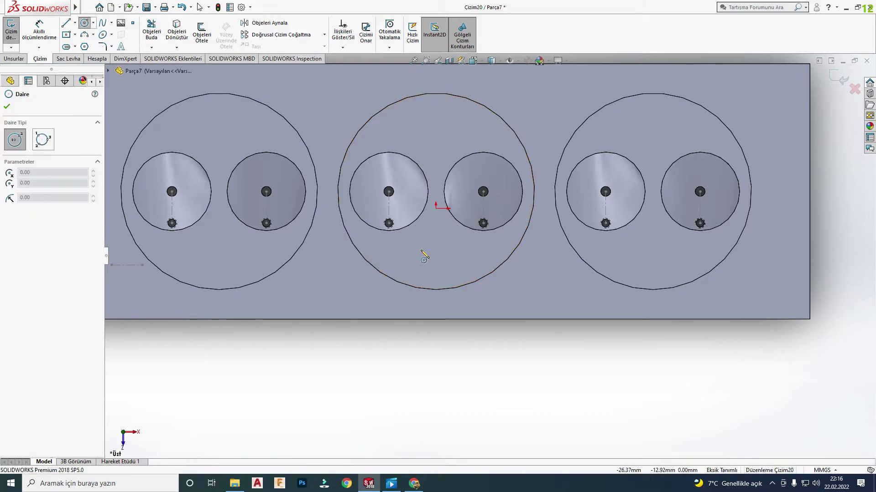
pyautogui.click(436, 273)
pyautogui.press('Escape')
pyautogui.scroll(2, 429, 299)
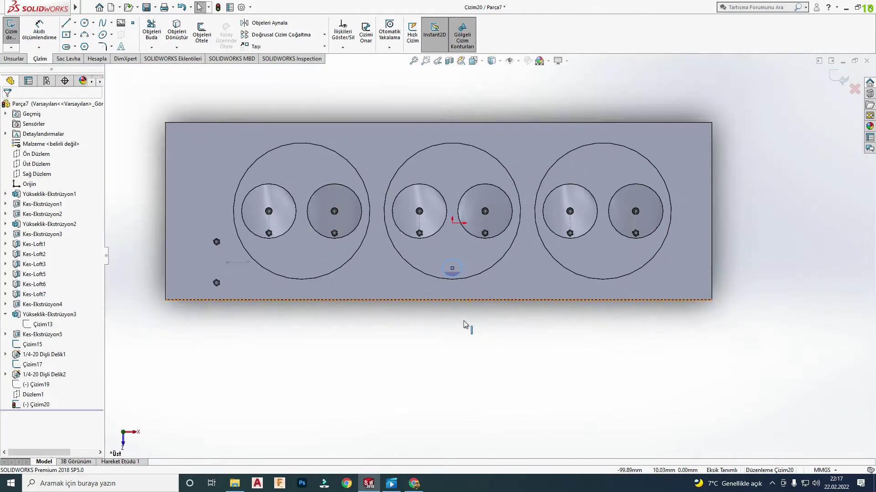
pyautogui.scroll(1, 467, 326)
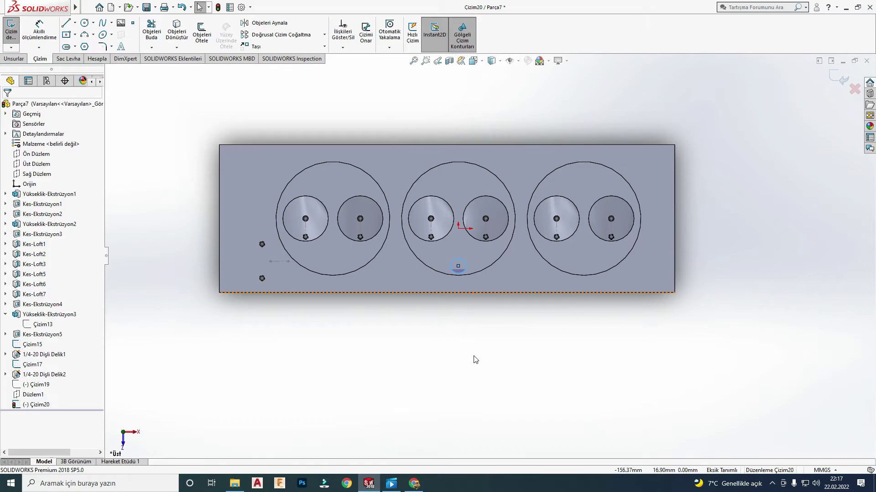
pyautogui.moveTo(473, 380); pyautogui.dragTo(473, 346, button='right')
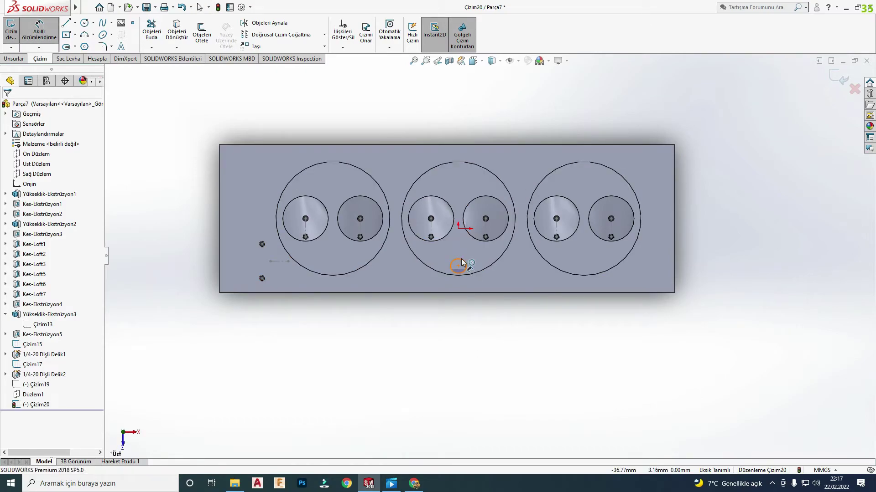
pyautogui.click(462, 263)
pyautogui.write('12,70')
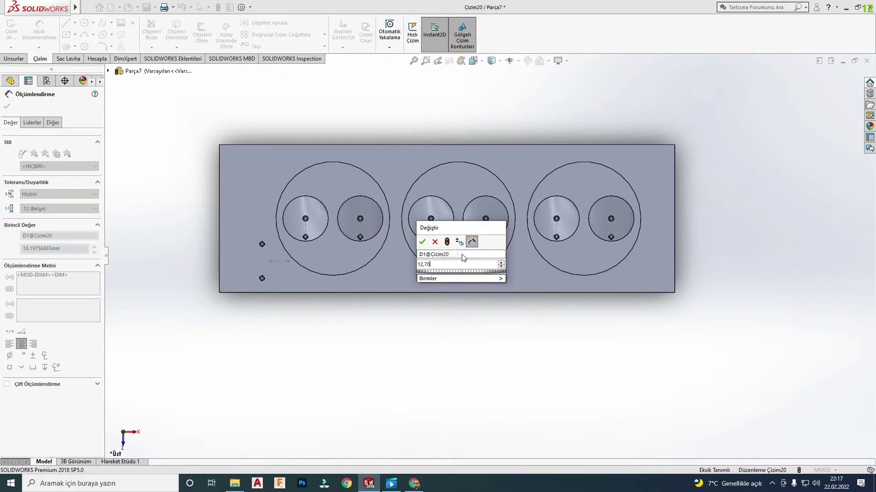
pyautogui.press('Return')
pyautogui.press('Escape')
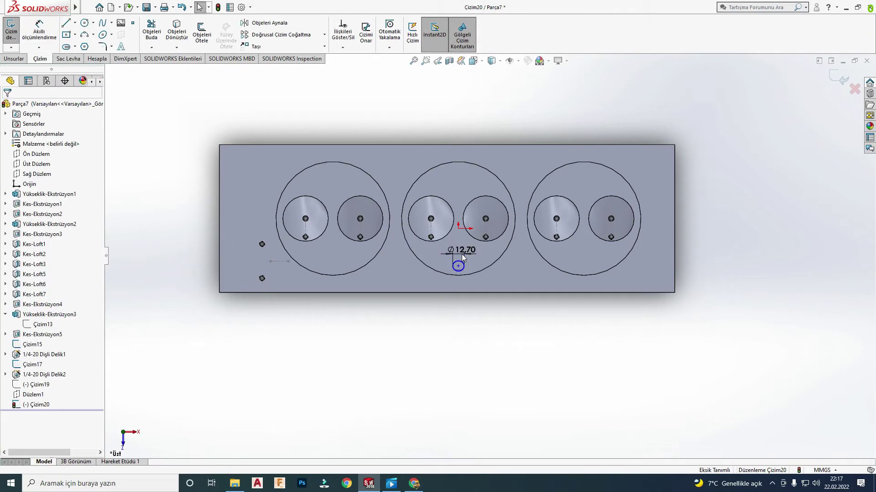
pyautogui.moveTo(471, 363); pyautogui.dragTo(487, 266, button='right')
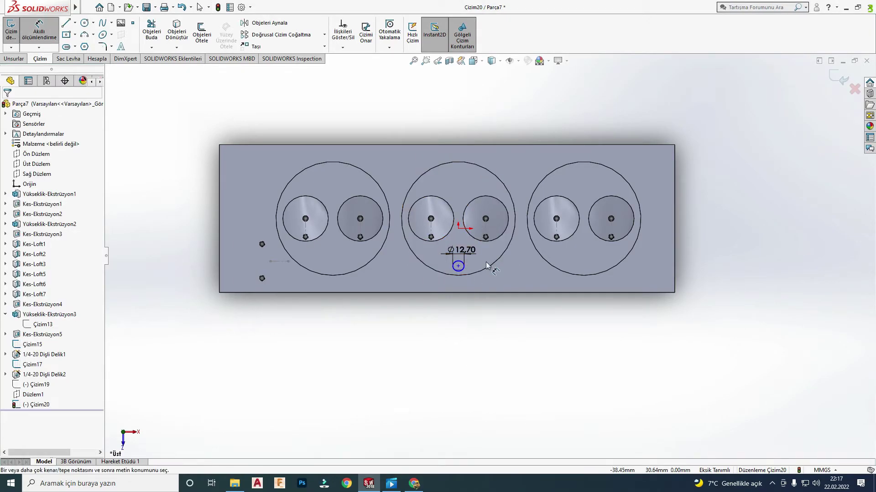
pyautogui.press('Escape')
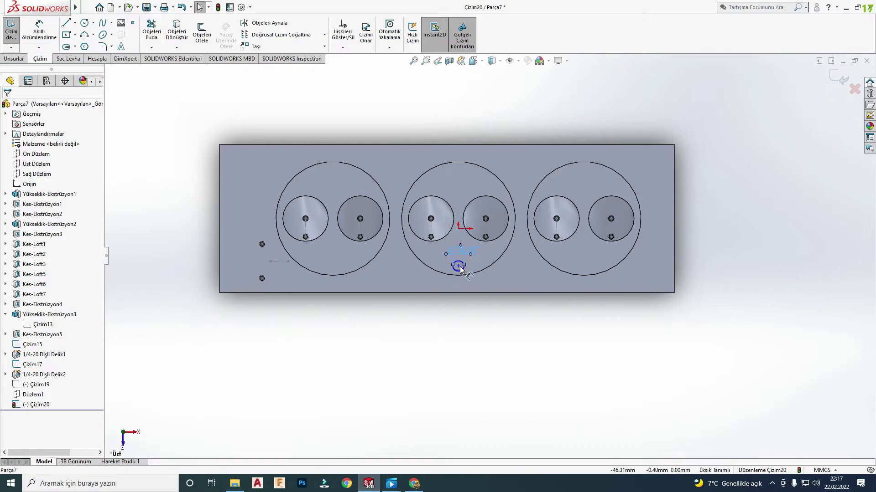
# - Dimension that circle 129.65 from the right edge, then undo back to remove it
pyautogui.moveTo(485, 313); pyautogui.dragTo(460, 274, button='right')
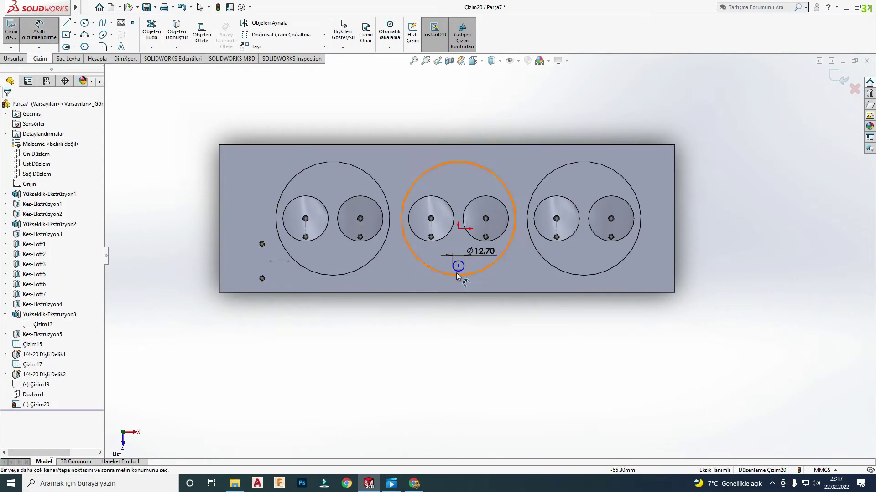
pyautogui.click(458, 266)
pyautogui.click(675, 279)
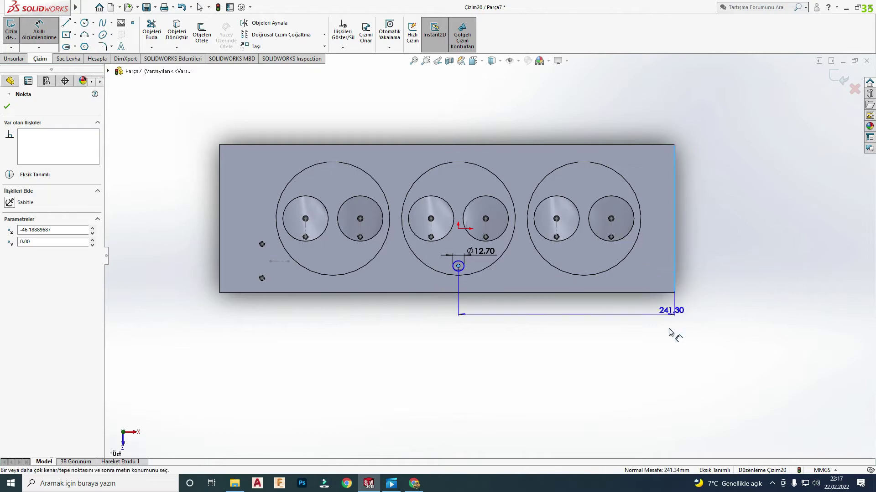
pyautogui.click(622, 361)
pyautogui.write('129.7')
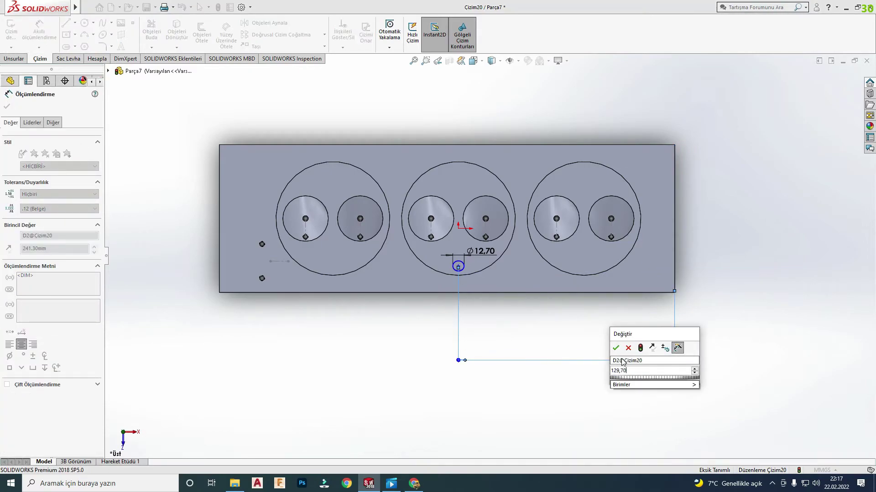
pyautogui.press('Return')
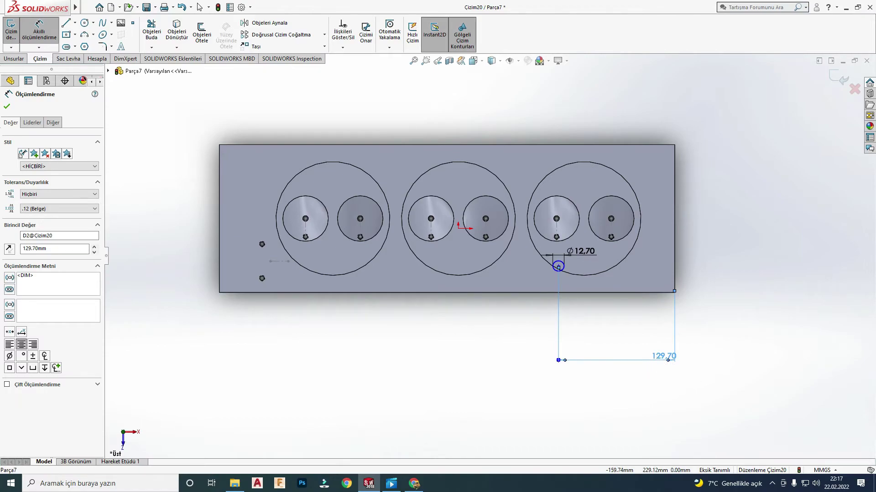
pyautogui.doubleClick(662, 359)
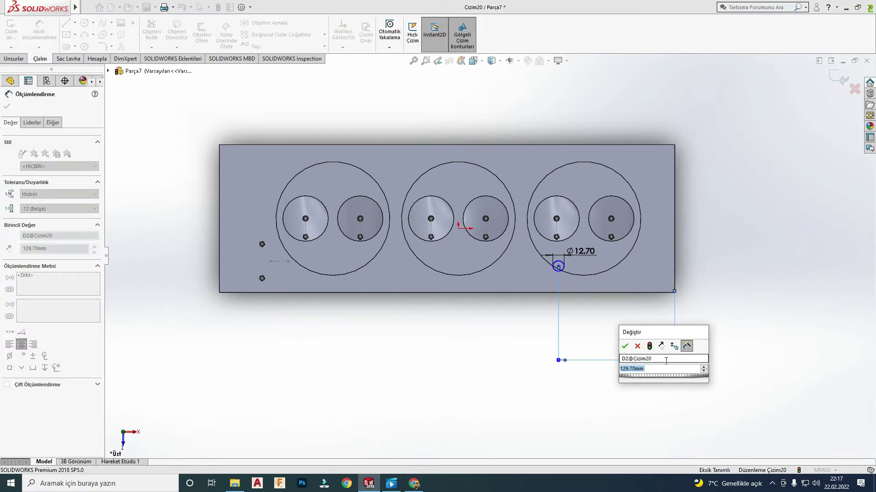
pyautogui.write('129')
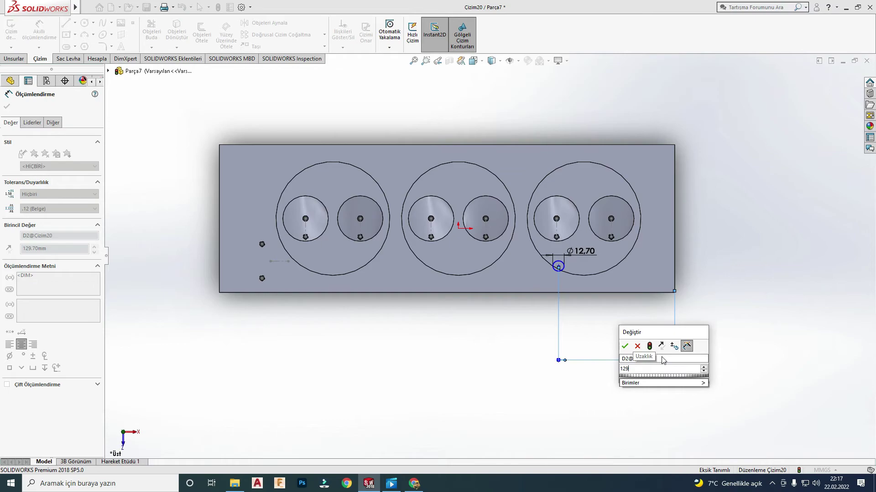
pyautogui.write('.65')
pyautogui.press('Return')
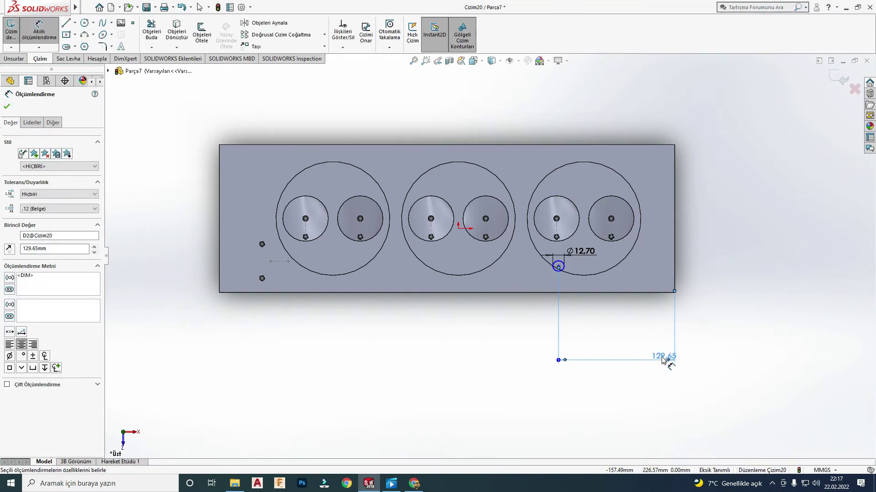
pyautogui.press('Escape')
pyautogui.hotkey('ctrl', 'z')
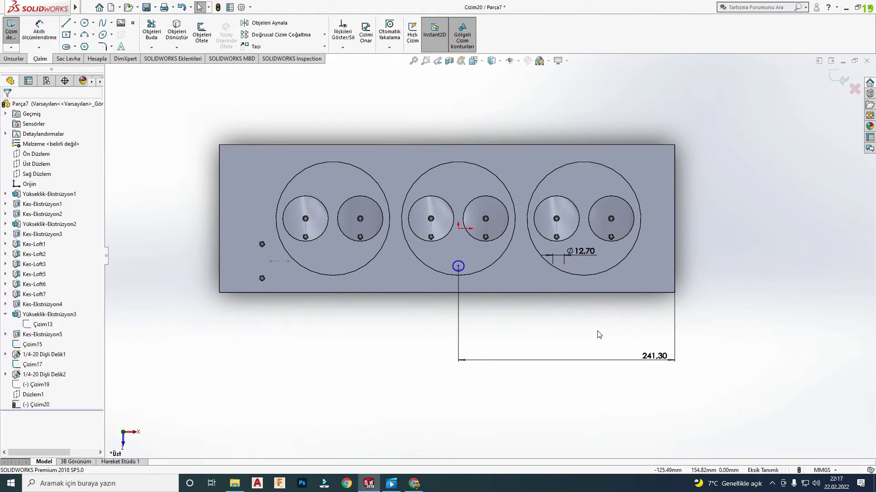
pyautogui.hotkey('ctrl', 'z')
pyautogui.hotkey('ctrl', 'z')
pyautogui.hotkey('ctrl', 'z')
pyautogui.hotkey('ctrl', 'z')
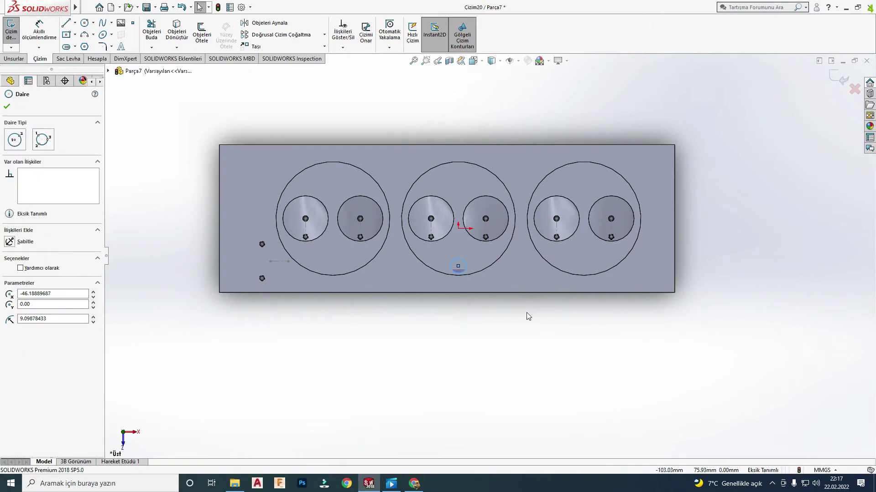
pyautogui.hotkey('ctrl', 'z')
# - Draw a new Ø12.70 circle in the right socket group
pyautogui.click(85, 22)
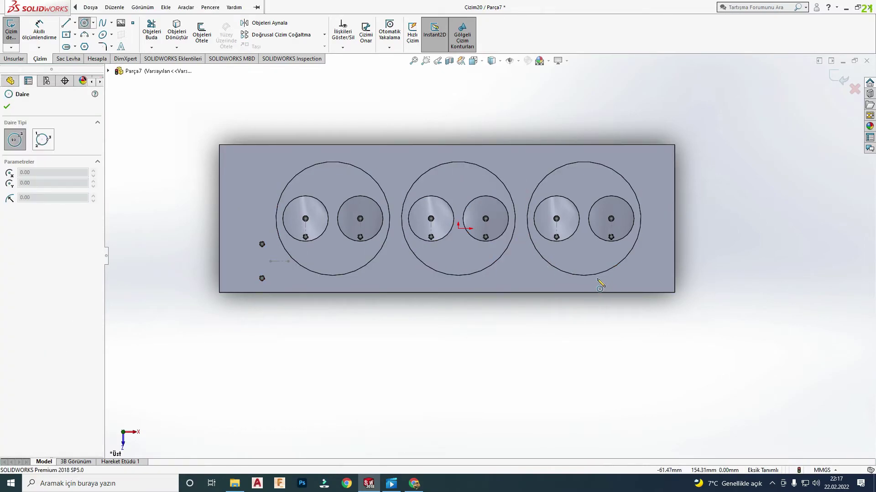
pyautogui.click(584, 266)
pyautogui.press('Escape')
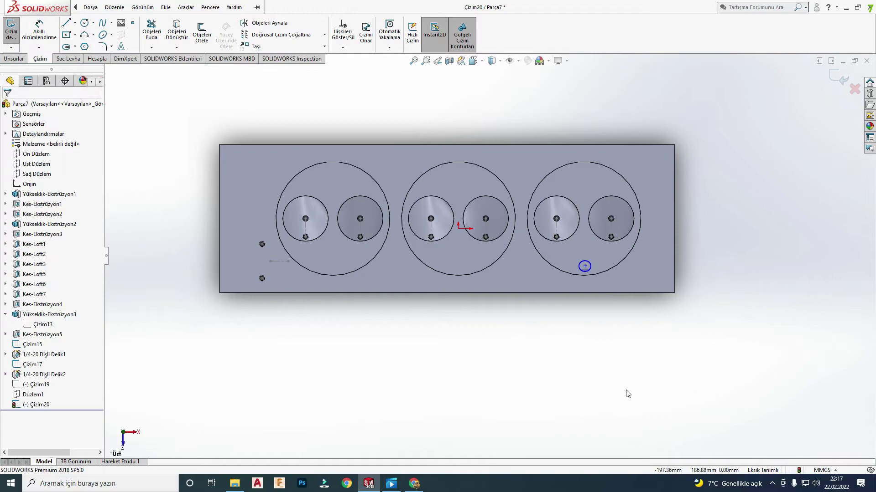
pyautogui.moveTo(584, 273); pyautogui.dragTo(582, 260, button='right')
pyautogui.click(583, 262)
pyautogui.write('12,70')
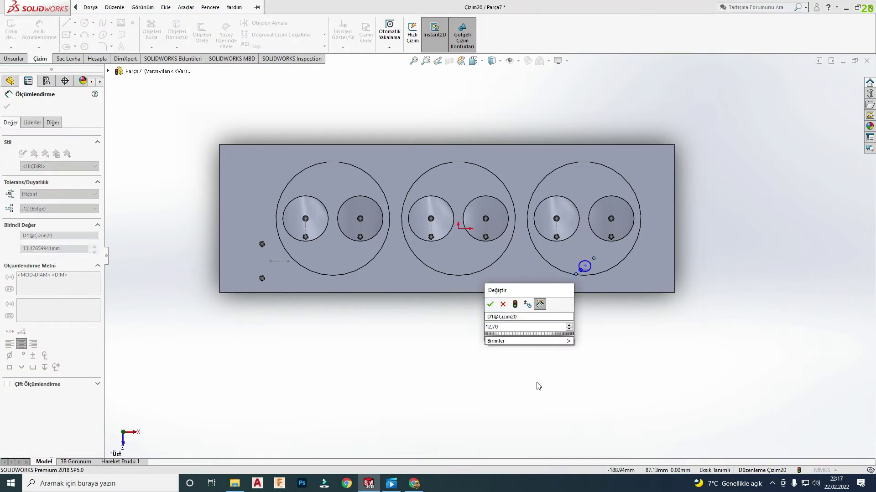
pyautogui.press('Return')
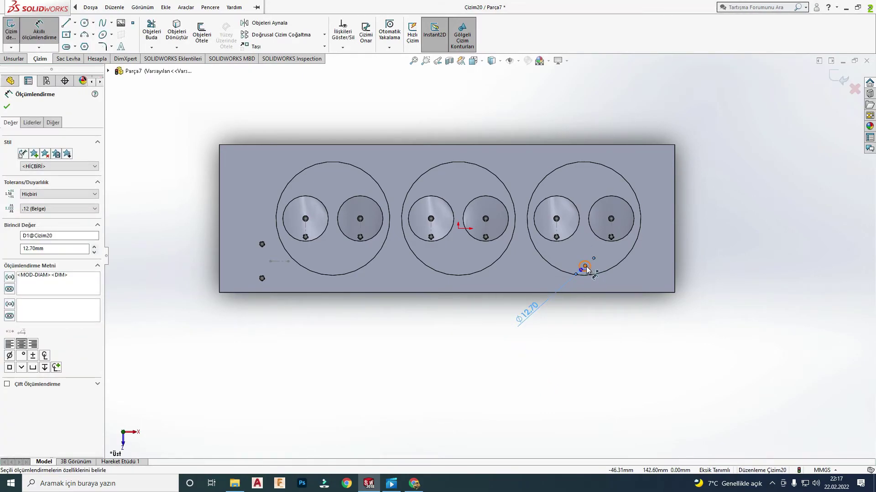
pyautogui.click(585, 267)
pyautogui.click(723, 313)
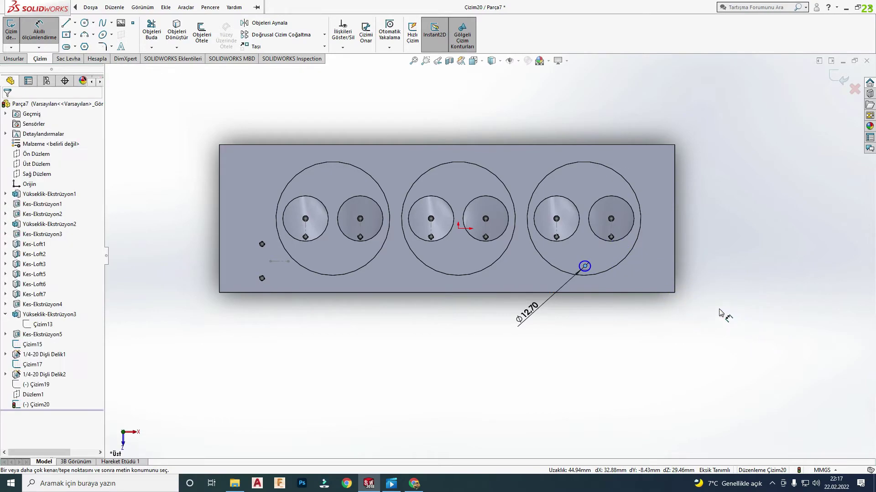
# - Dimension the circle 41.00 mm from the block's side edge
pyautogui.moveTo(723, 313)
pyautogui.mouseDown(button='middle')
pyautogui.moveTo(557, 255)
pyautogui.moveTo(456, 360)
pyautogui.mouseUp(button='middle')
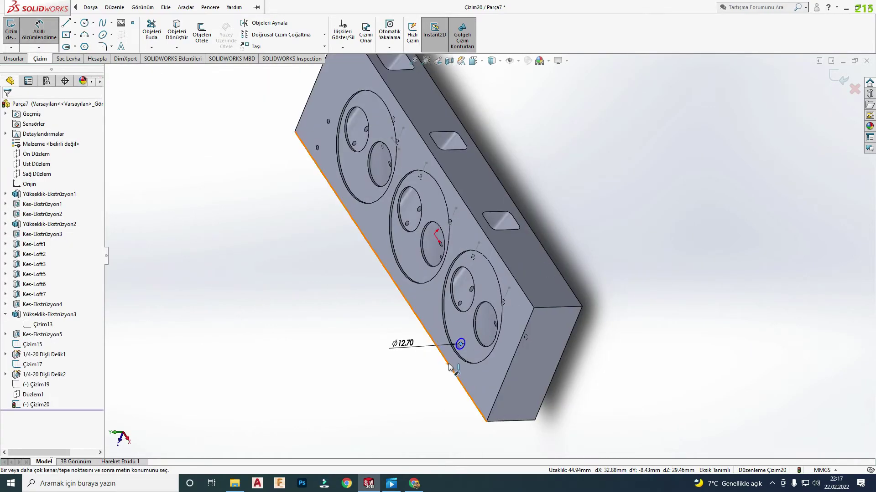
pyautogui.click(451, 370)
pyautogui.click(564, 437)
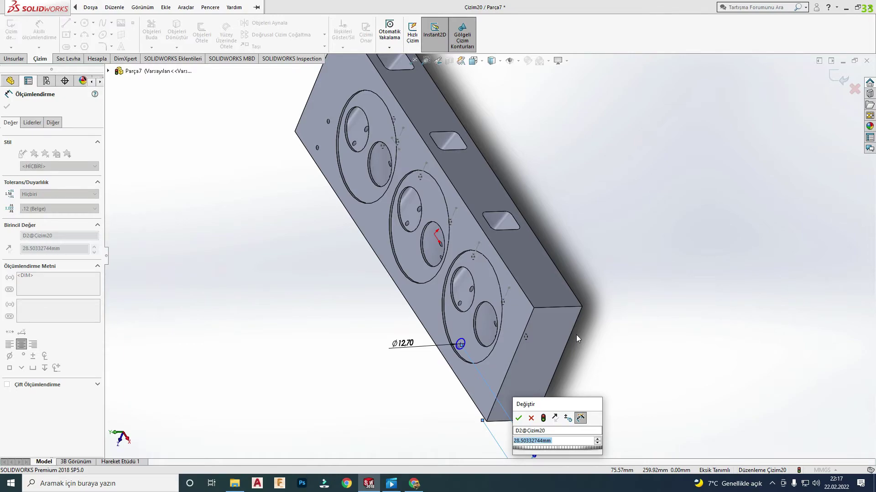
pyautogui.write('41')
pyautogui.press('Return')
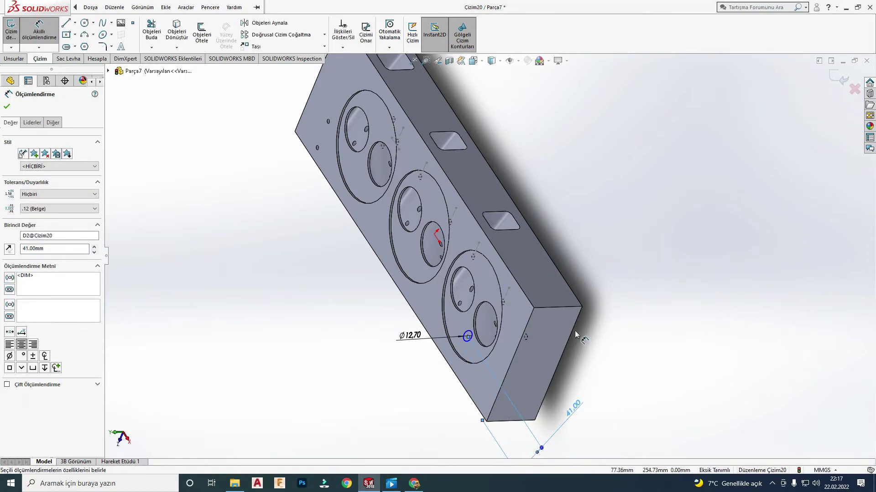
# - Dimension the circle's centre 129.65 mm from the block's end edge
pyautogui.scroll(5, 575, 334)
pyautogui.moveTo(576, 334); pyautogui.dragTo(532, 289, button='middle')
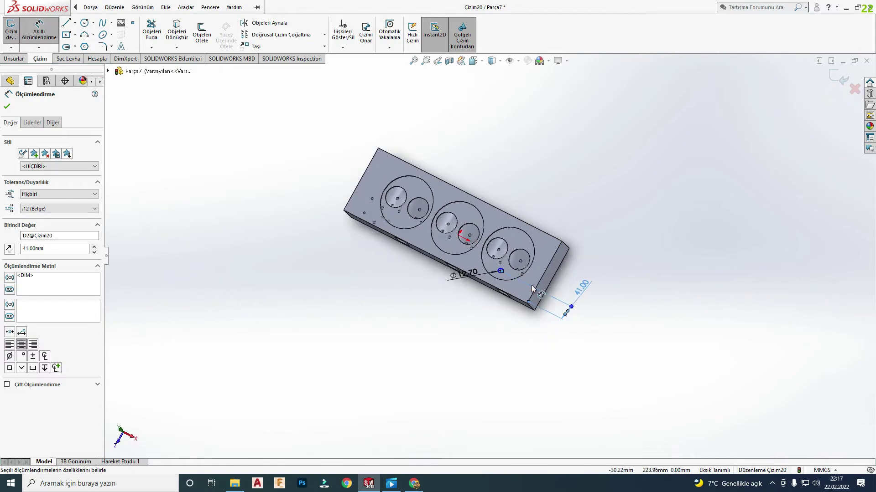
pyautogui.scroll(-3, 531, 289)
pyautogui.click(471, 257)
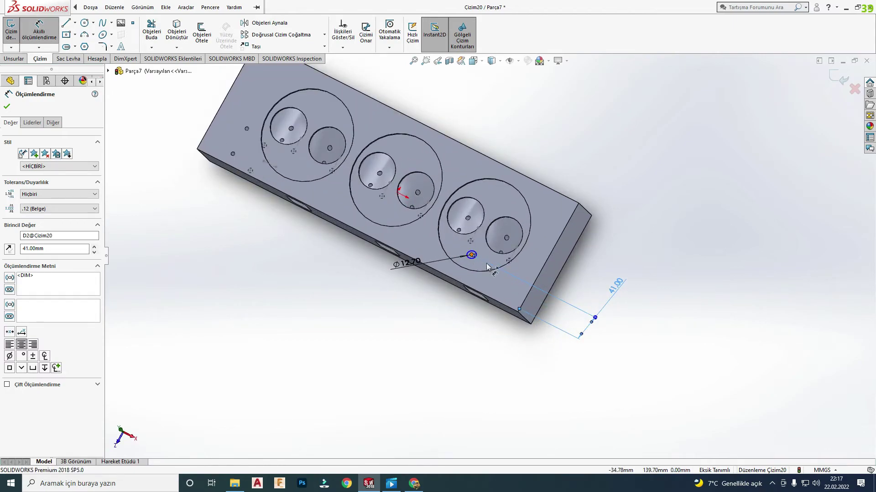
pyautogui.click(526, 303)
pyautogui.click(429, 310)
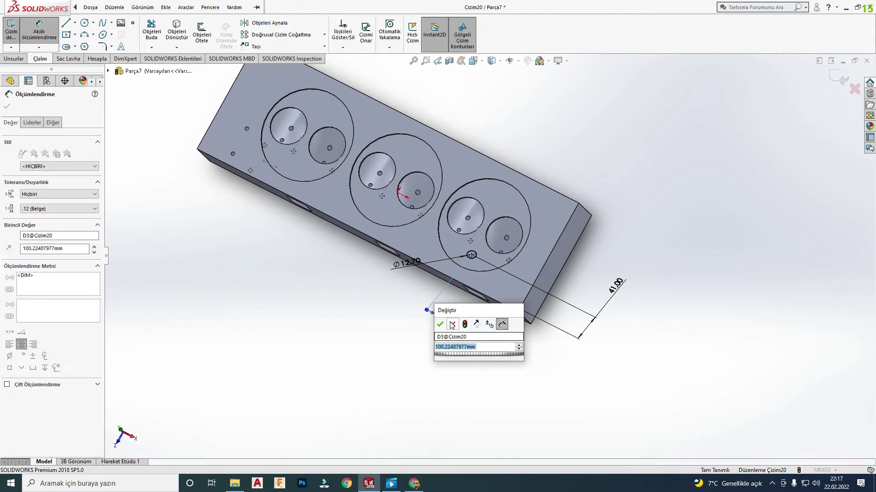
pyautogui.write('129.65')
pyautogui.press('Return')
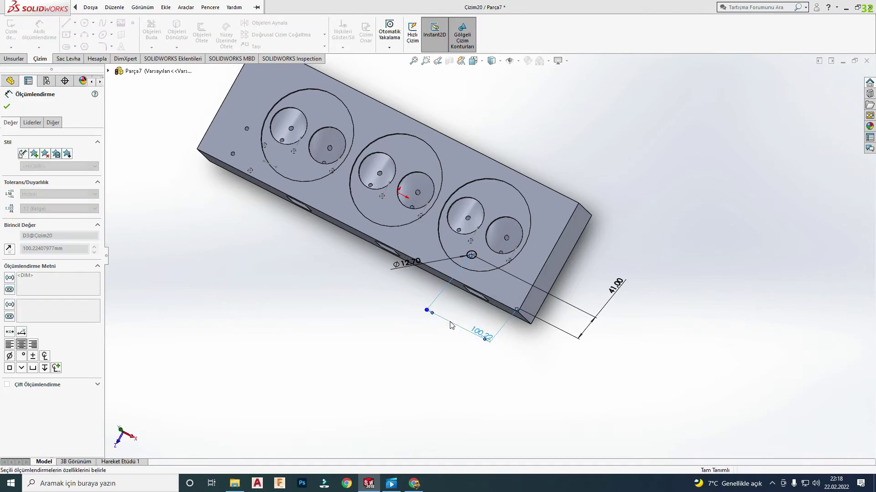
# - View the sketch Normal To and check the dimensioned circle from both sides
pyautogui.hotkey('ctrl', '8')
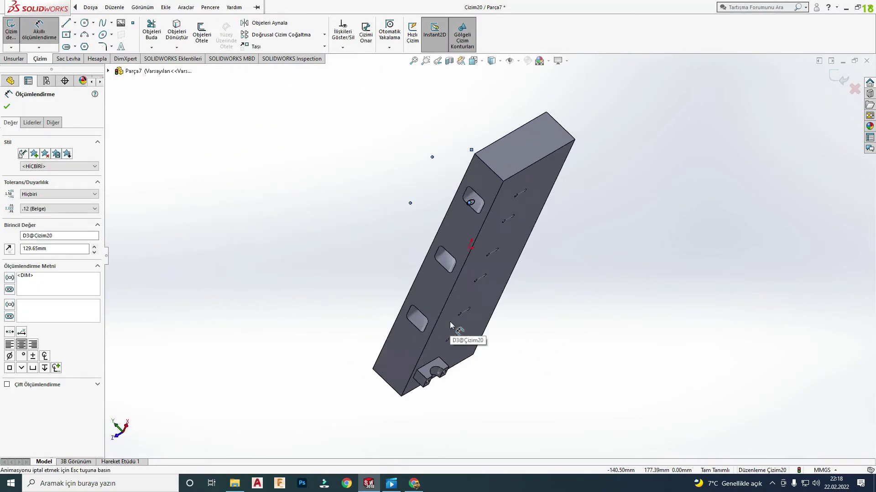
pyautogui.hotkey('ctrl', '8')
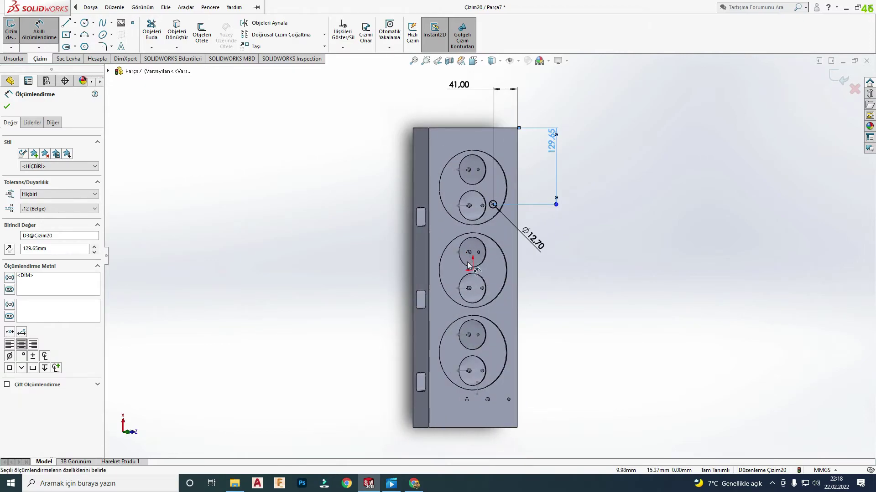
pyautogui.scroll(2, 483, 272)
pyautogui.scroll(2, 439, 246)
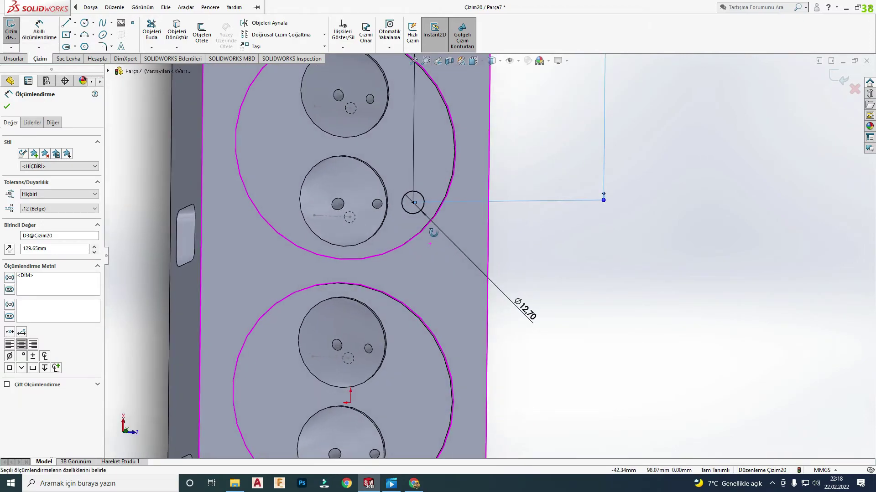
pyautogui.scroll(-2, 429, 237)
pyautogui.moveTo(428, 237); pyautogui.dragTo(418, 227, button='middle')
pyautogui.scroll(-4, 419, 225)
pyautogui.hotkey('ctrl', '8')
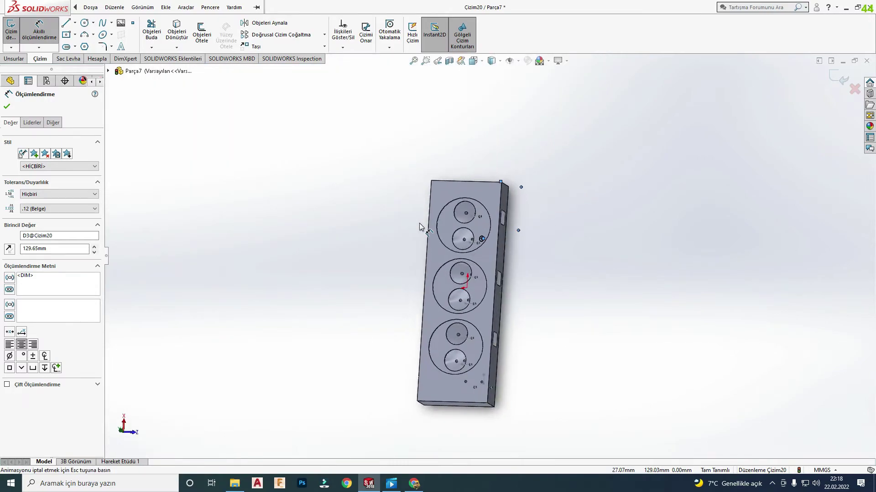
pyautogui.hotkey('ctrl', '8')
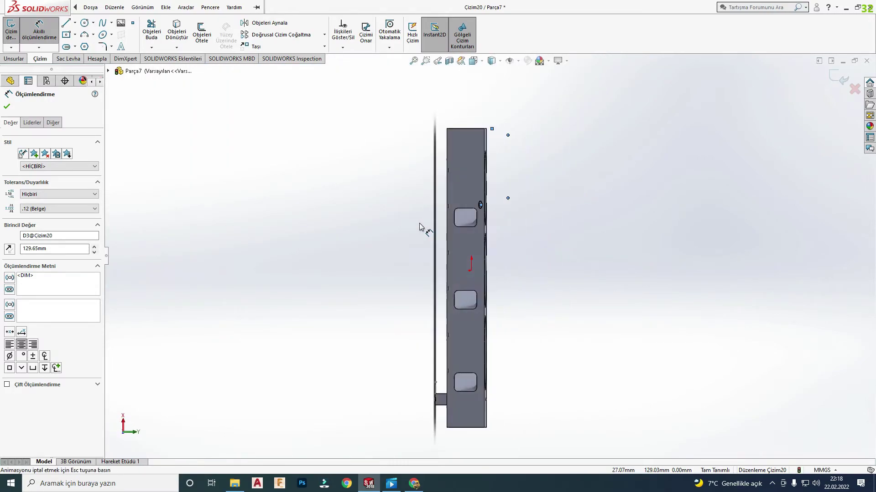
pyautogui.press('Escape')
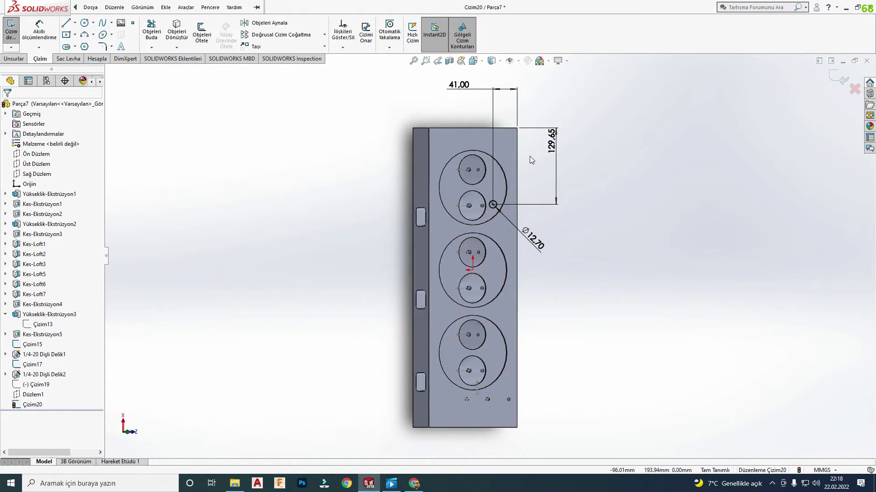
# - Apply the pending 129.65 dimension edit and close its settings
pyautogui.click(553, 156)
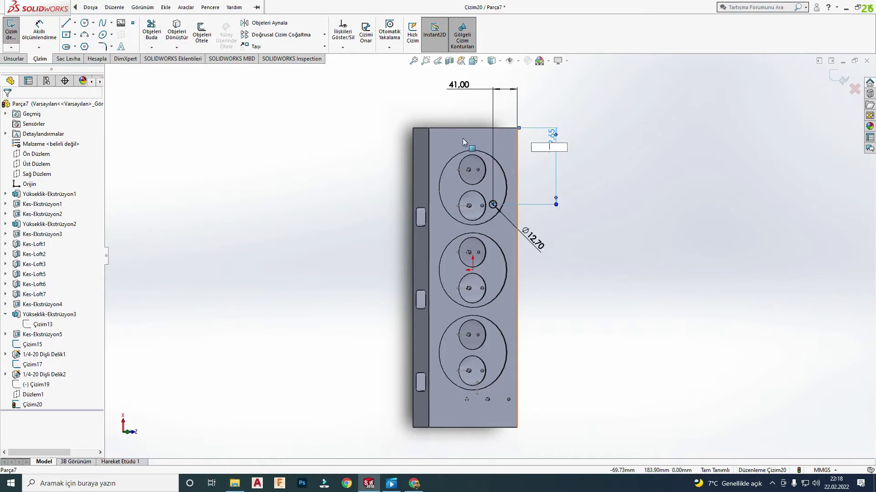
pyautogui.press('Return')
pyautogui.scroll(-2, 489, 257)
pyautogui.moveTo(435, 105); pyautogui.dragTo(747, 349)
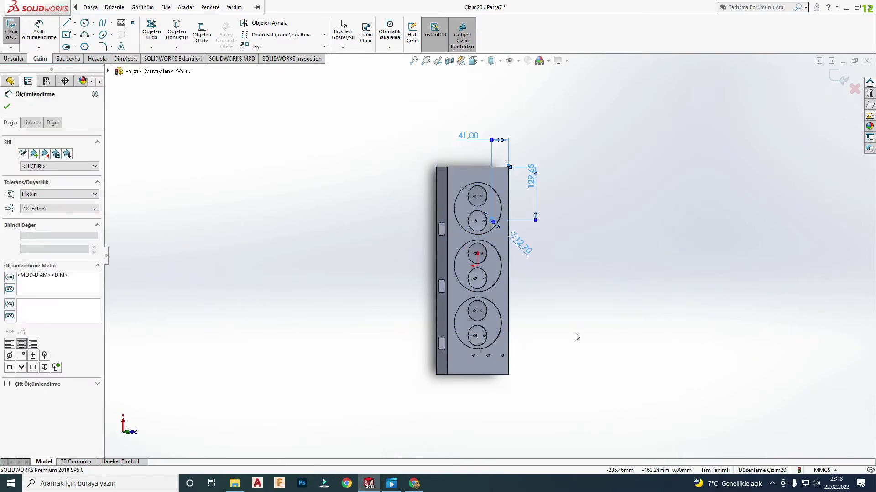
pyautogui.press('Escape')
pyautogui.scroll(-5, 546, 257)
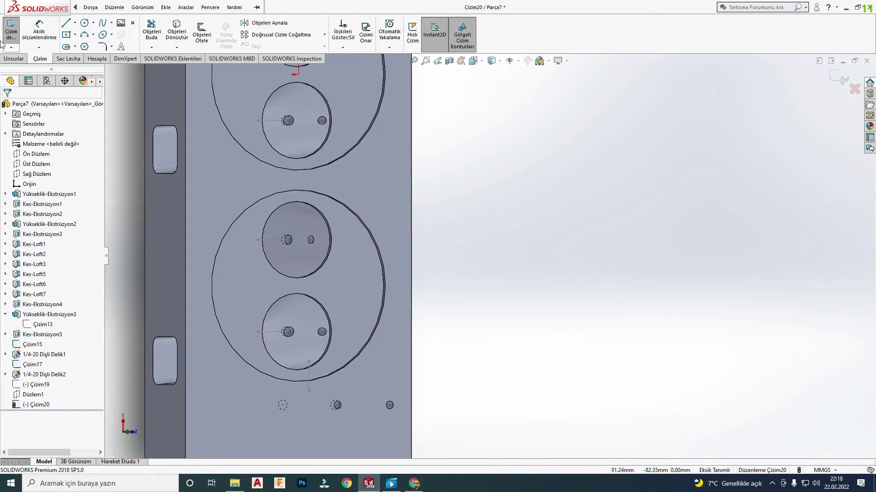
# - Draw a small circle and dimension it Ø12.70 mm
pyautogui.click(84, 23)
pyautogui.click(375, 284)
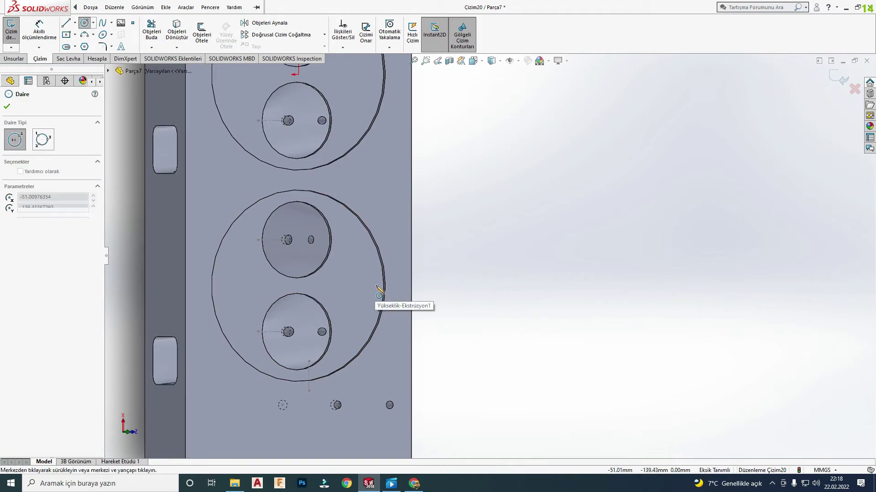
pyautogui.press('Escape')
pyautogui.moveTo(395, 371); pyautogui.dragTo(429, 259, button='right')
pyautogui.click(369, 294)
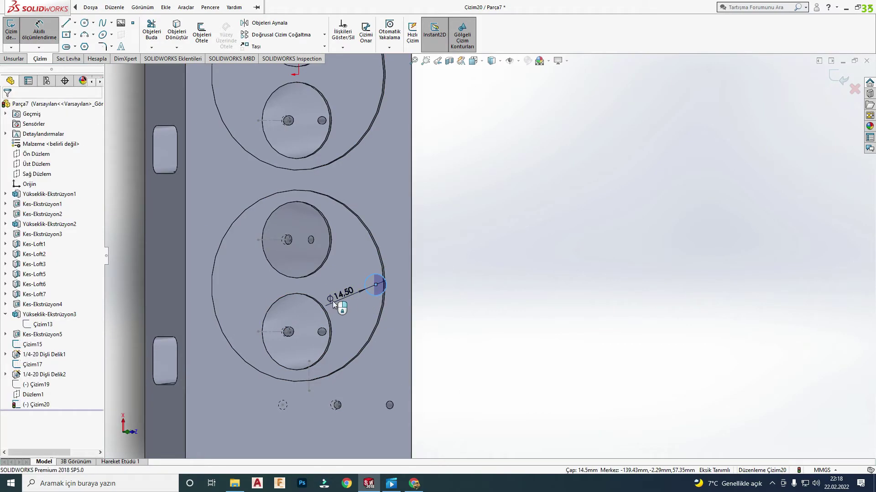
pyautogui.click(333, 302)
pyautogui.write('12,7')
pyautogui.press('Return')
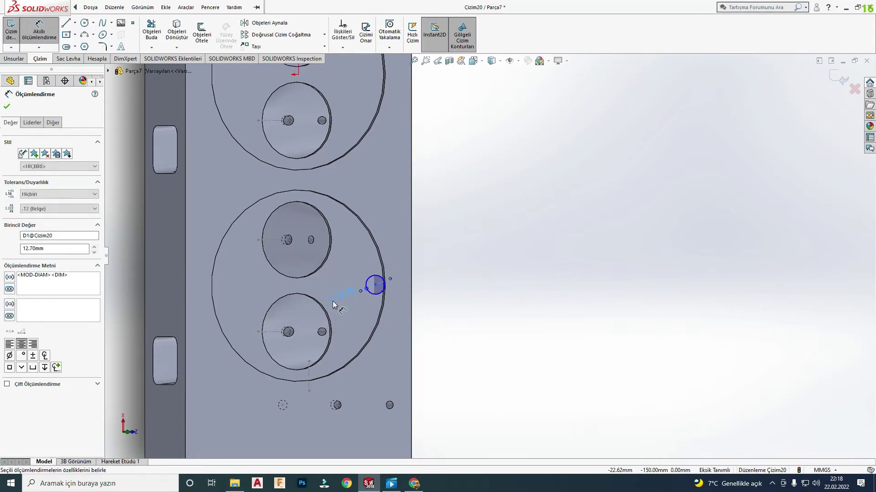
# - Place the circle's centre 41.00 mm from the part's right edge
pyautogui.click(376, 286)
pyautogui.click(411, 303)
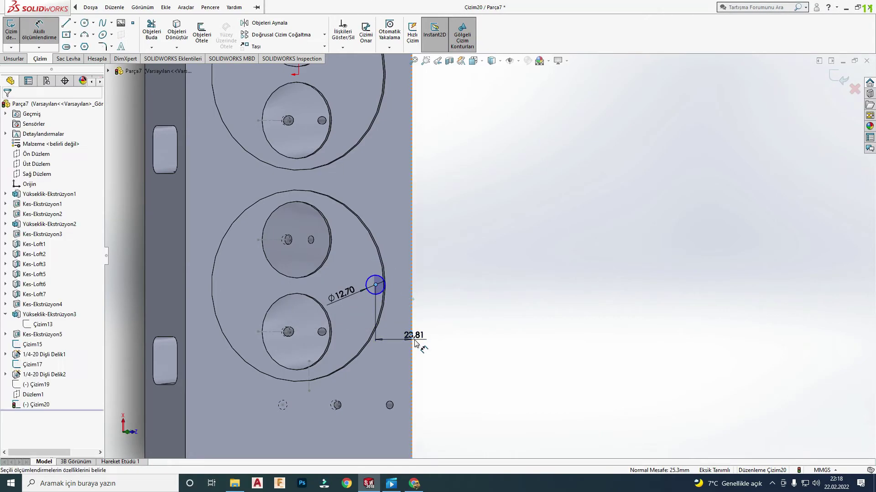
pyautogui.click(405, 335)
pyautogui.press('Return')
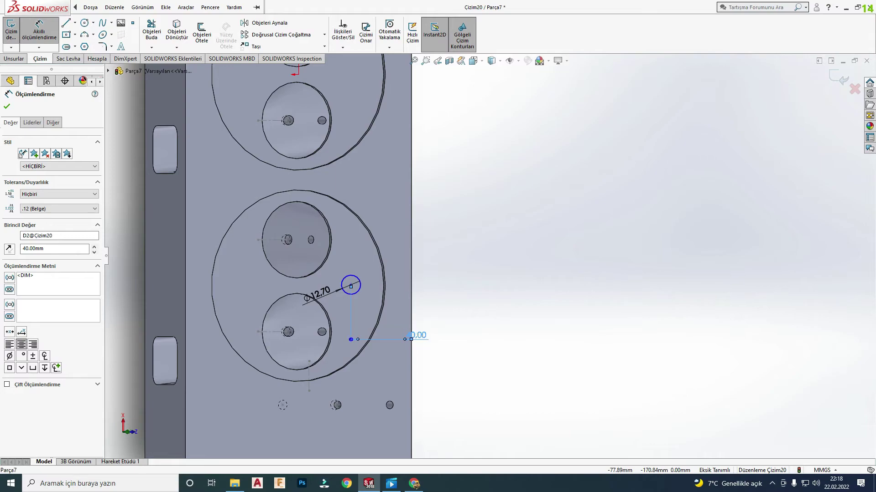
pyautogui.doubleClick(418, 334)
pyautogui.write('41')
pyautogui.press('Return')
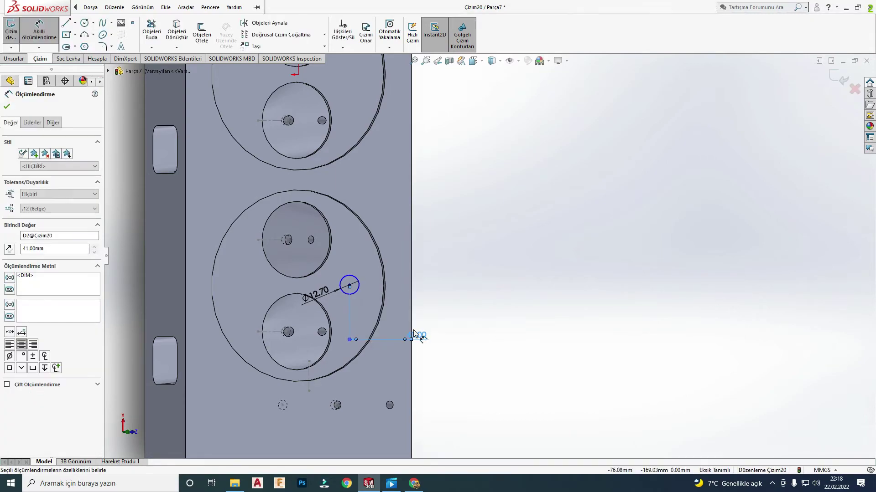
pyautogui.press('z')
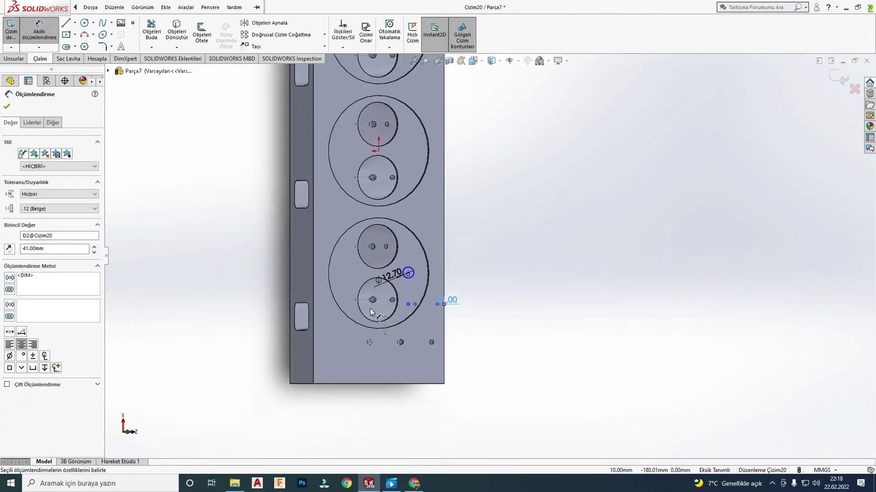
# - Place the circle's centre 129.65 mm from the part's bottom edge
pyautogui.click(408, 273)
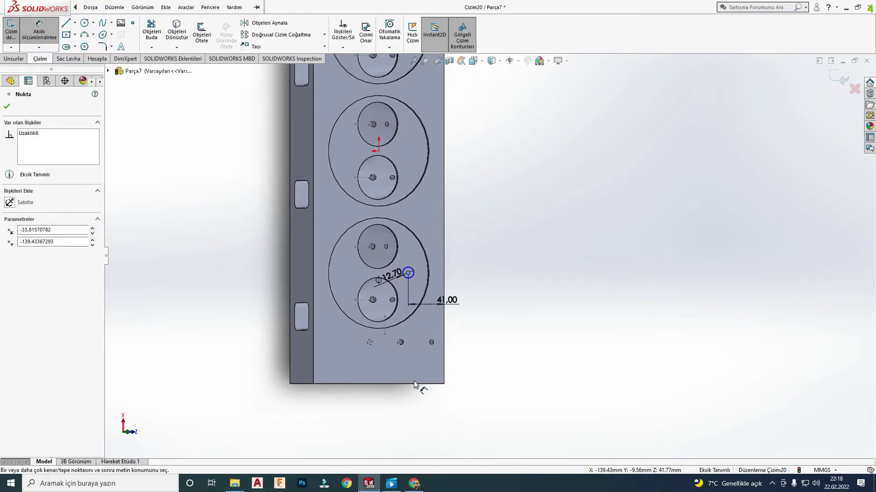
pyautogui.click(415, 384)
pyautogui.click(481, 315)
pyautogui.write('12')
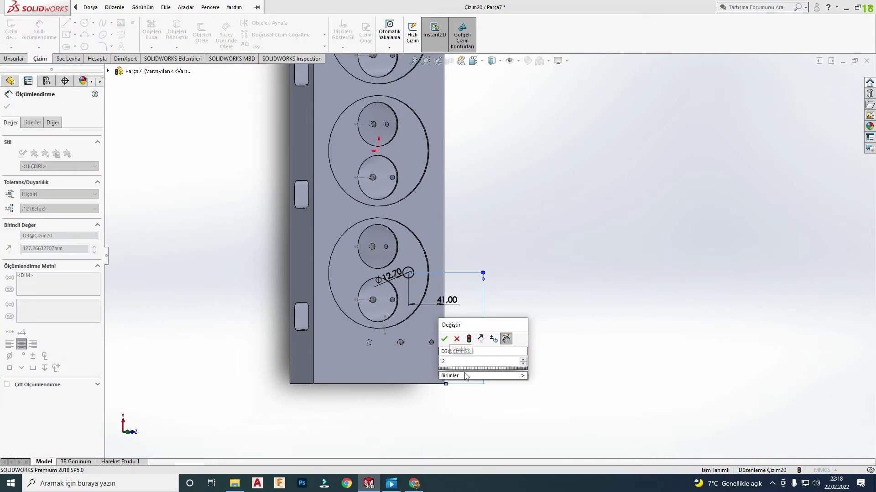
pyautogui.write('9,65')
pyautogui.press('Return')
pyautogui.click(121, 110)
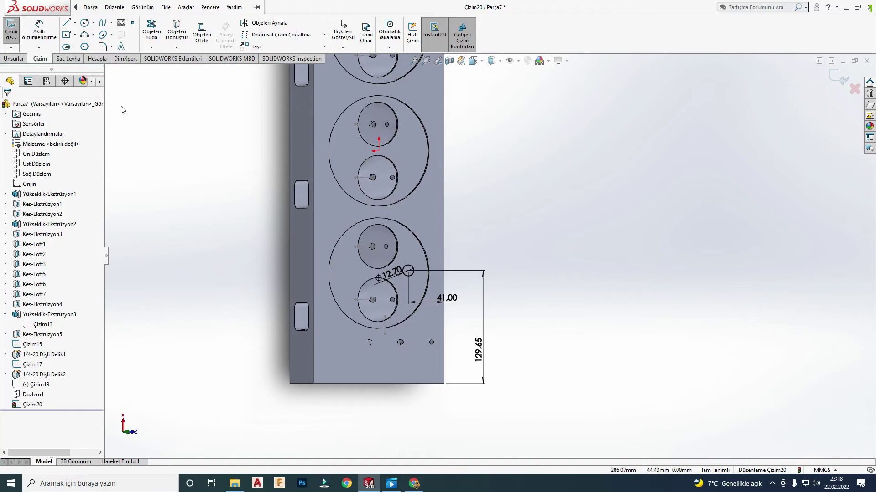
pyautogui.click(14, 59)
# - Extrude-cut the Ø12.70 mm circle Through All in both directions, creating Kes-Ekstrüzyon6
pyautogui.click(159, 29)
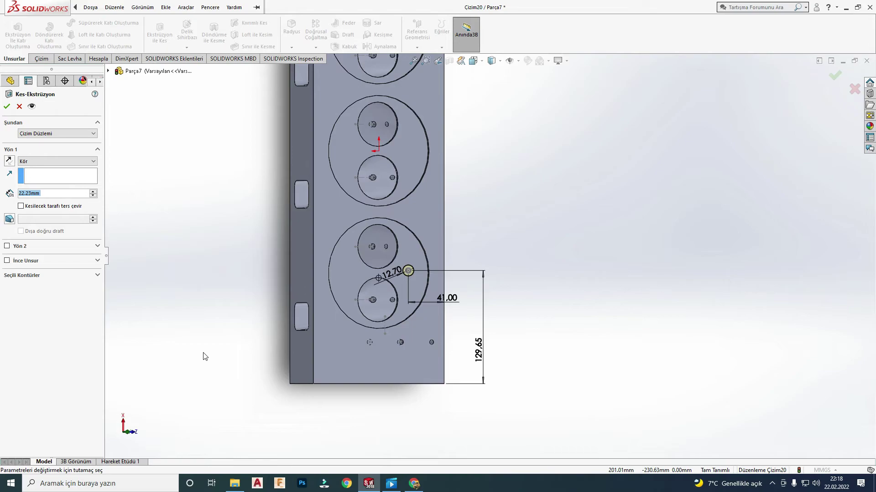
pyautogui.scroll(-3, 413, 319)
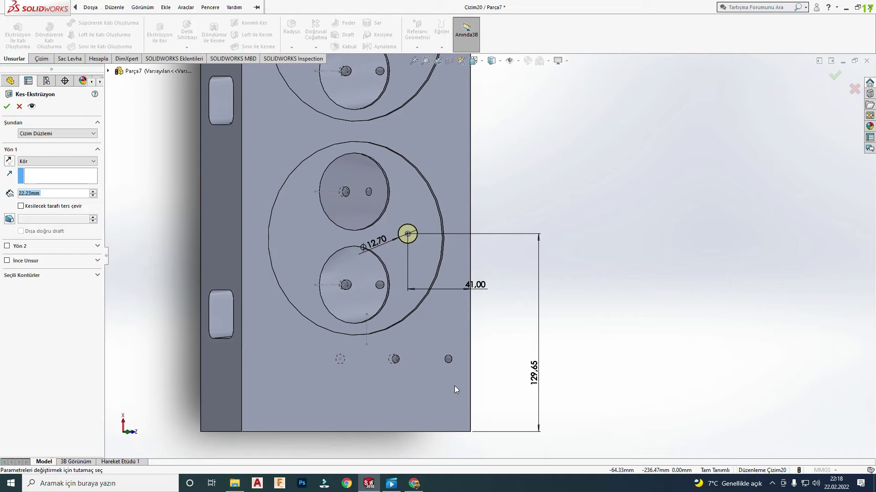
pyautogui.moveTo(454, 386)
pyautogui.mouseDown(button='middle')
pyautogui.moveTo(587, 358)
pyautogui.moveTo(486, 315)
pyautogui.moveTo(382, 221)
pyautogui.mouseUp(button='middle')
pyautogui.click(10, 160)
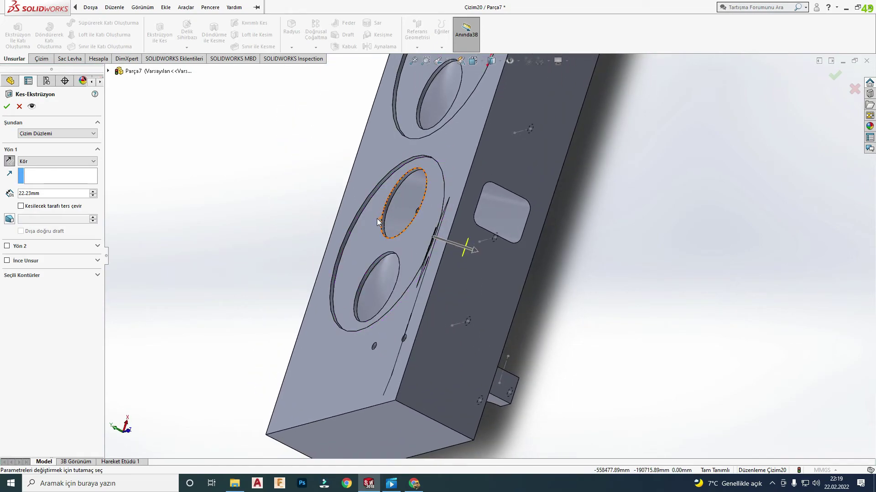
pyautogui.click(81, 135)
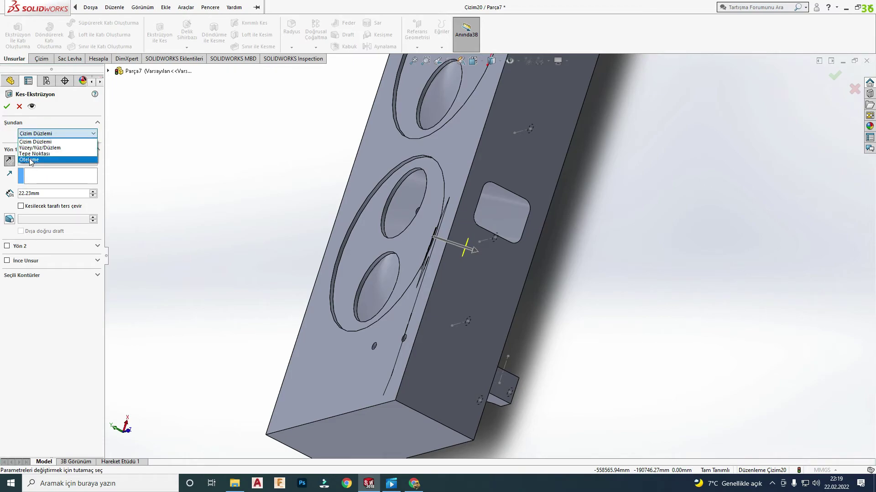
pyautogui.click(2, 149)
pyautogui.click(55, 162)
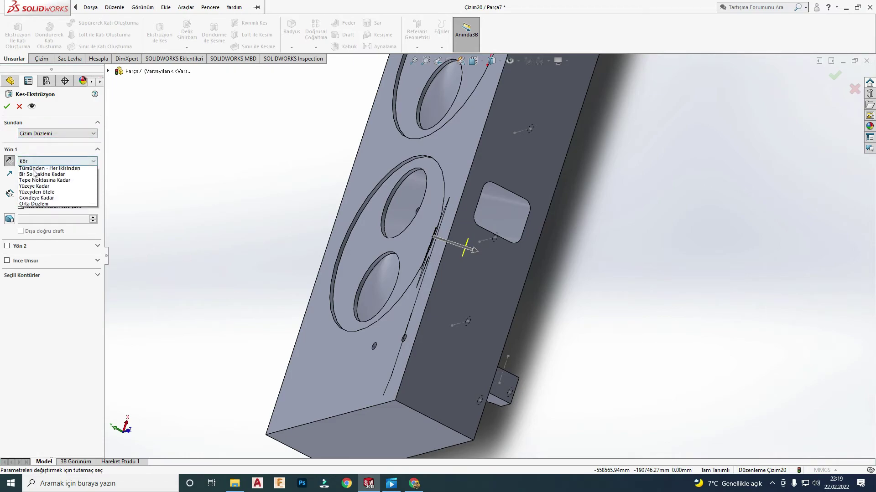
pyautogui.click(31, 176)
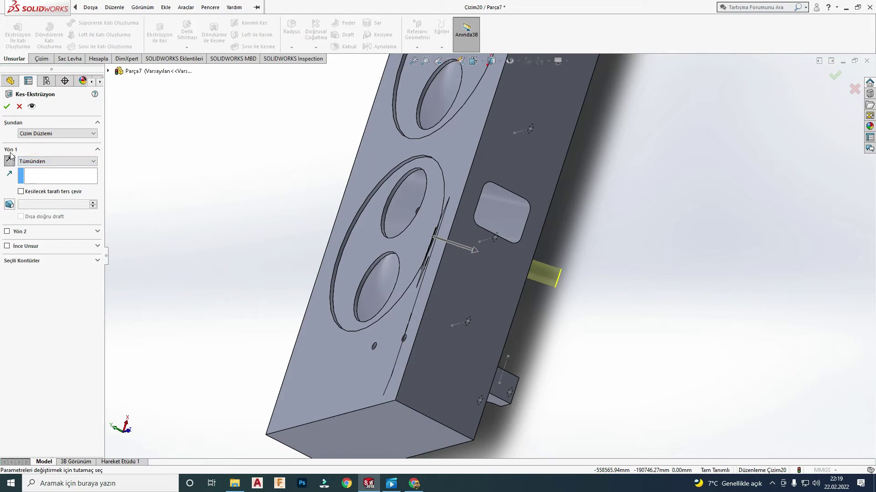
pyautogui.click(73, 161)
pyautogui.click(41, 184)
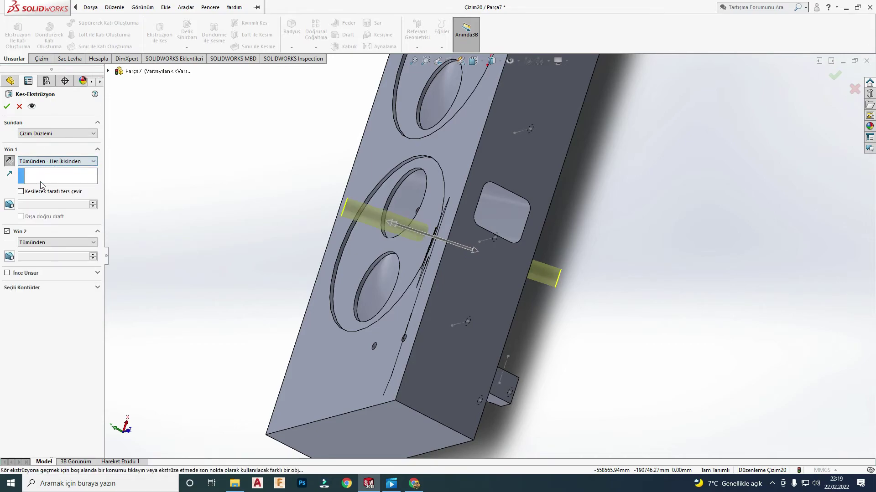
pyautogui.click(5, 105)
pyautogui.moveTo(446, 259)
pyautogui.mouseDown(button='middle')
pyautogui.moveTo(310, 192)
pyautogui.moveTo(522, 273)
pyautogui.moveTo(378, 279)
pyautogui.mouseUp(button='middle')
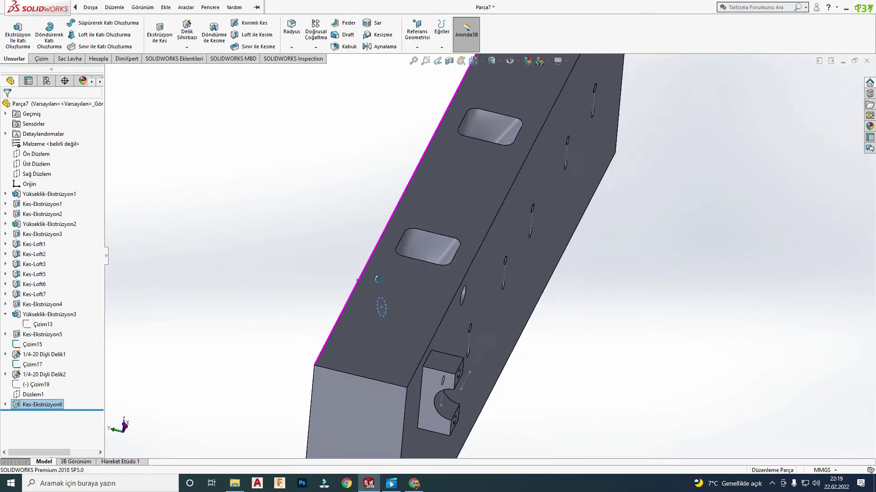
# - Start sketch Çizim21 on Düzlem1 and set the view Normal To the block's side face
pyautogui.click(33, 395)
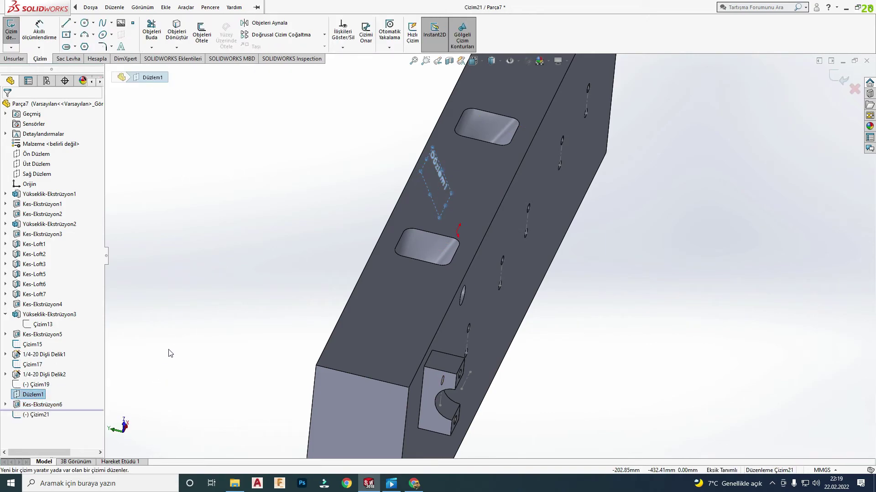
pyautogui.moveTo(473, 294); pyautogui.dragTo(393, 311, button='middle')
pyautogui.click(393, 311)
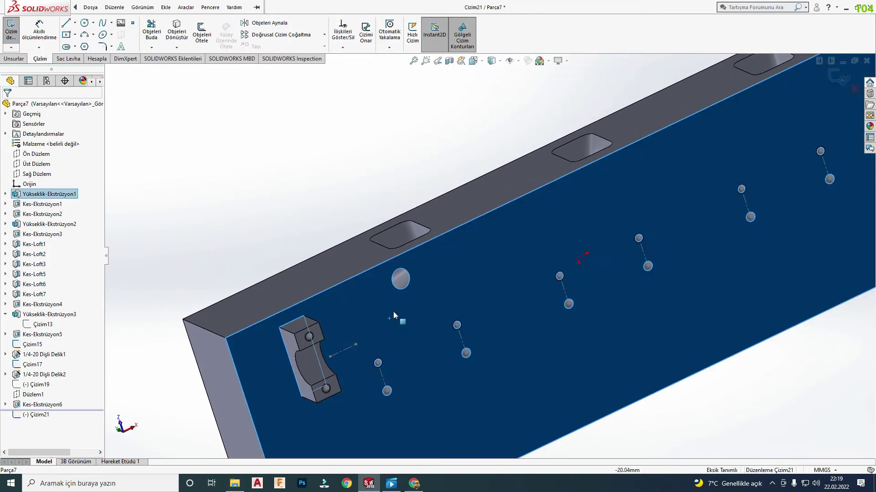
pyautogui.click(267, 276)
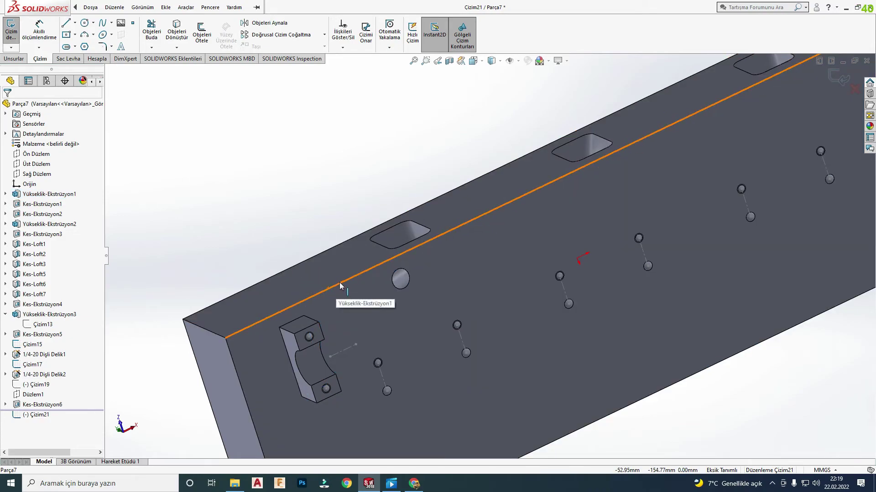
pyautogui.press('space')
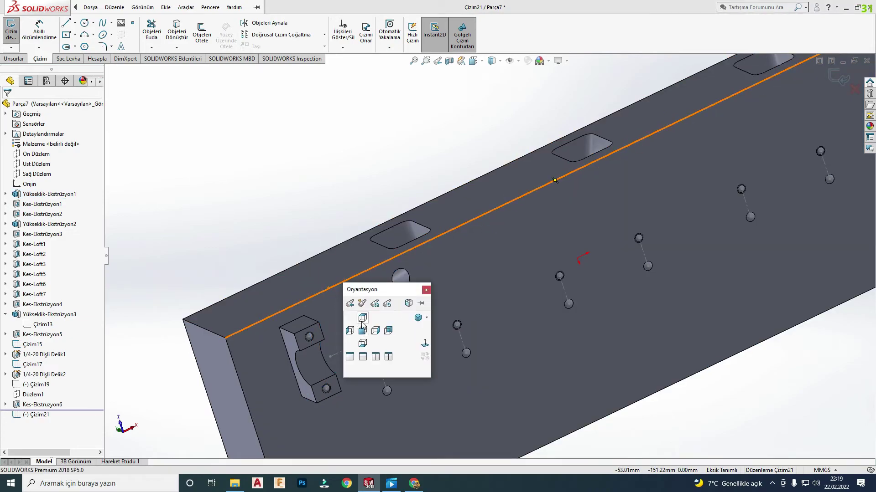
pyautogui.click(361, 347)
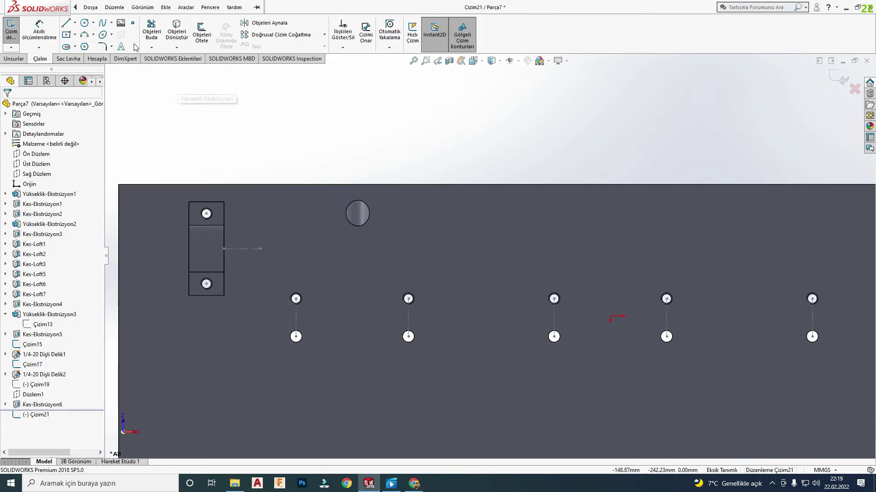
pyautogui.click(90, 23)
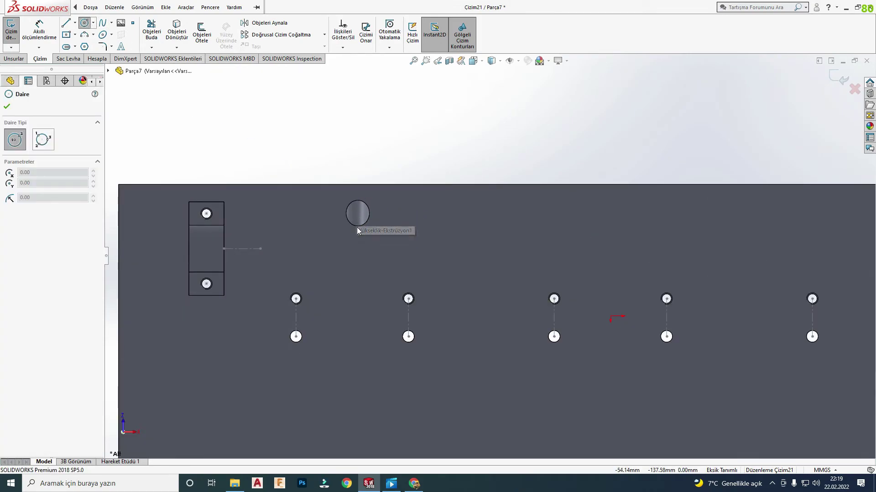
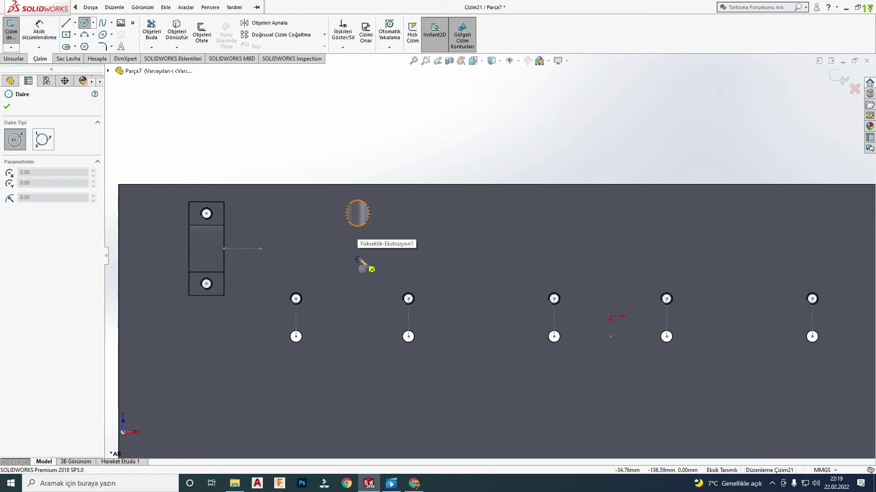
# - Draw a circle on the existing hole and make it concentric with the hole edge
pyautogui.click(357, 212)
pyautogui.click(363, 182)
pyautogui.press('Escape')
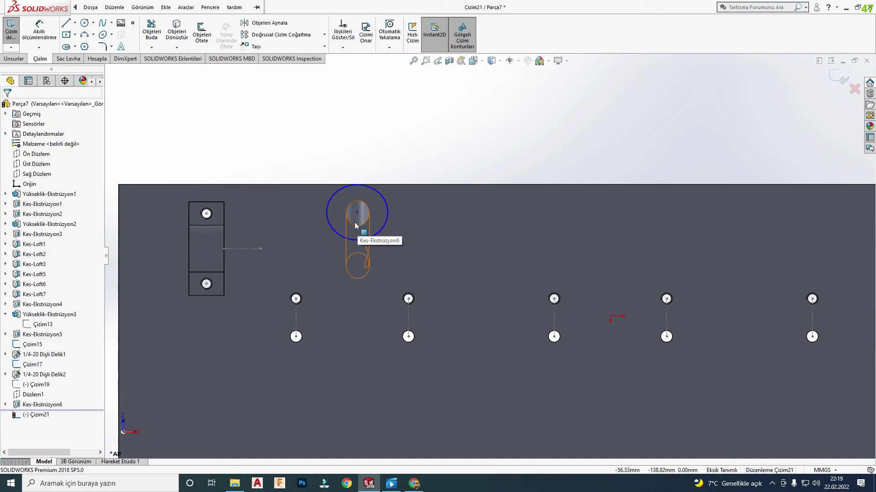
pyautogui.click(346, 208)
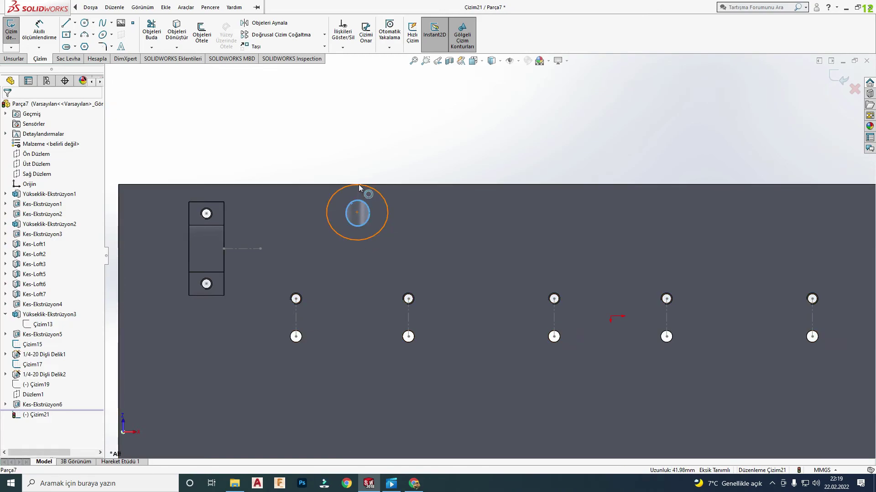
pyautogui.keyDown('ctrl'); pyautogui.click(361, 186); pyautogui.keyUp('ctrl')
pyautogui.click(10, 275)
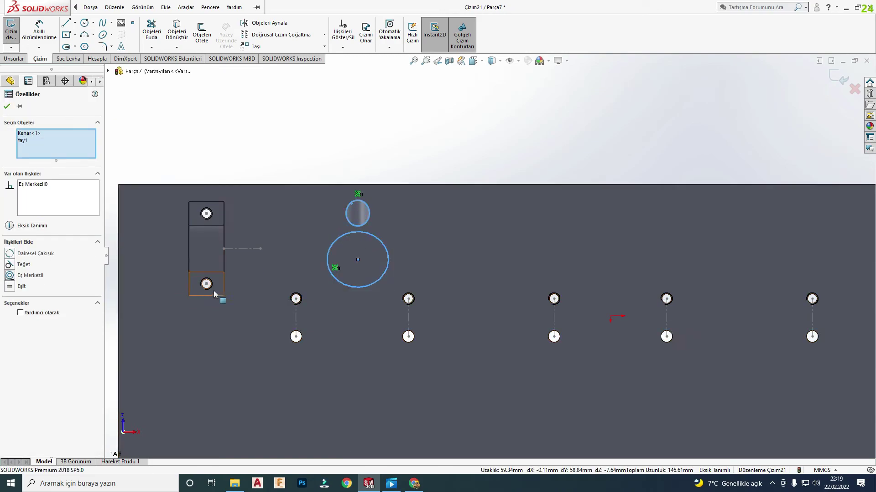
pyautogui.click(352, 275)
pyautogui.press('f')
# - Dimension the new circle's diameter to 1.25 in (Ø31.75)
pyautogui.press('d')
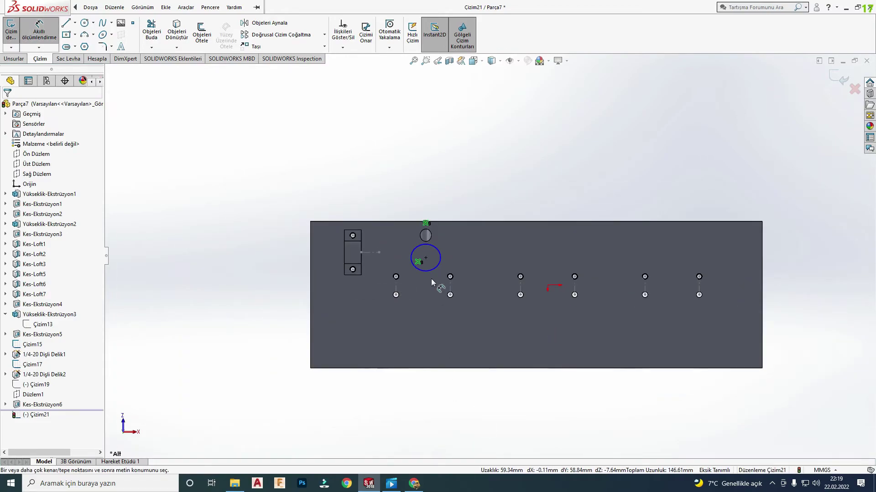
pyautogui.click(427, 272)
pyautogui.click(386, 383)
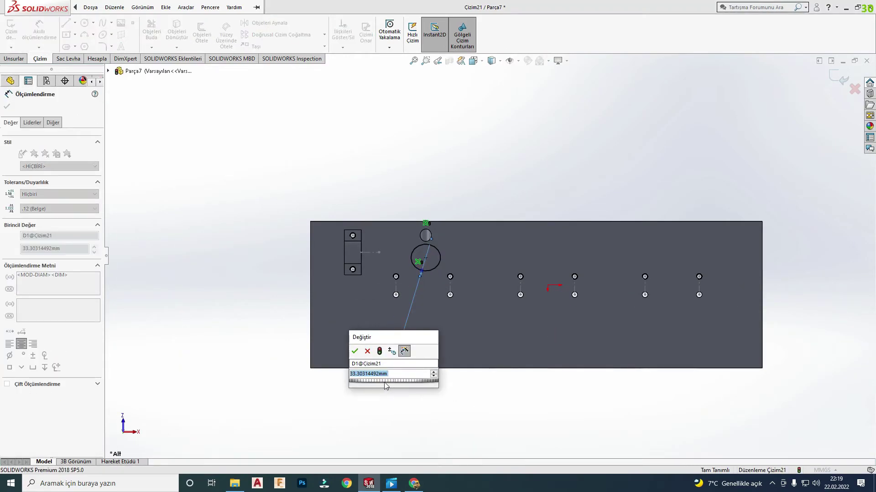
pyautogui.write('31.25in')
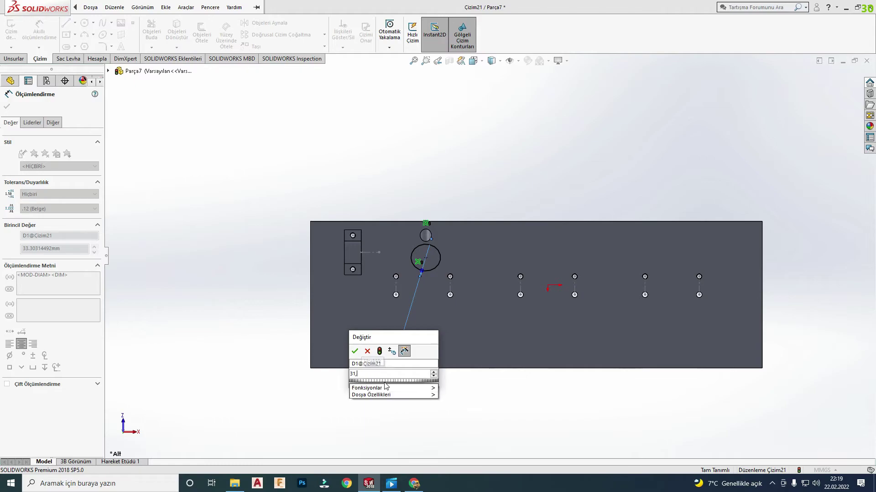
pyautogui.press('Return')
pyautogui.press('Escape')
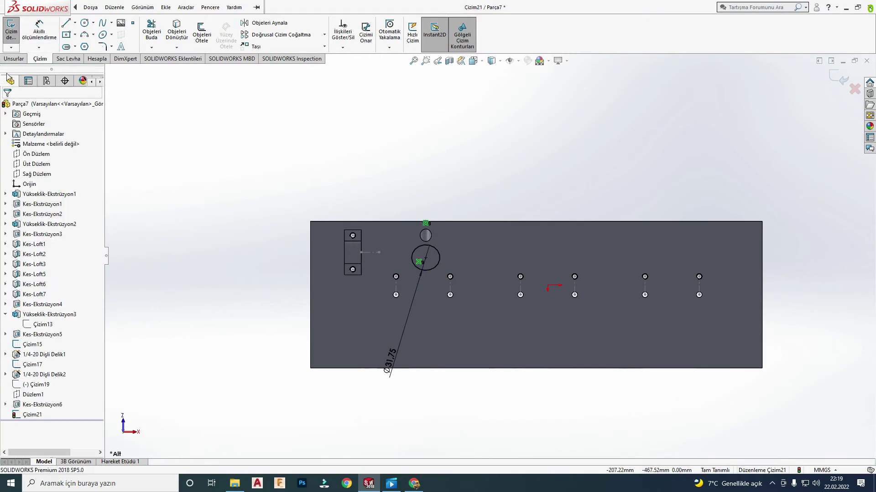
pyautogui.click(14, 58)
# - Start an extruded cut from the sketch, reversed, with an Offset start condition
pyautogui.click(159, 33)
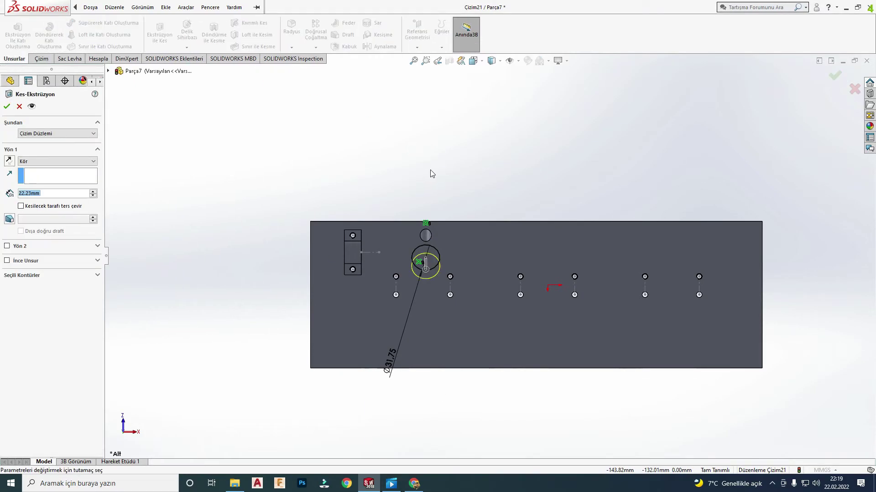
pyautogui.moveTo(431, 169)
pyautogui.mouseDown(button='middle')
pyautogui.moveTo(436, 425)
pyautogui.moveTo(420, 377)
pyautogui.mouseUp(button='middle')
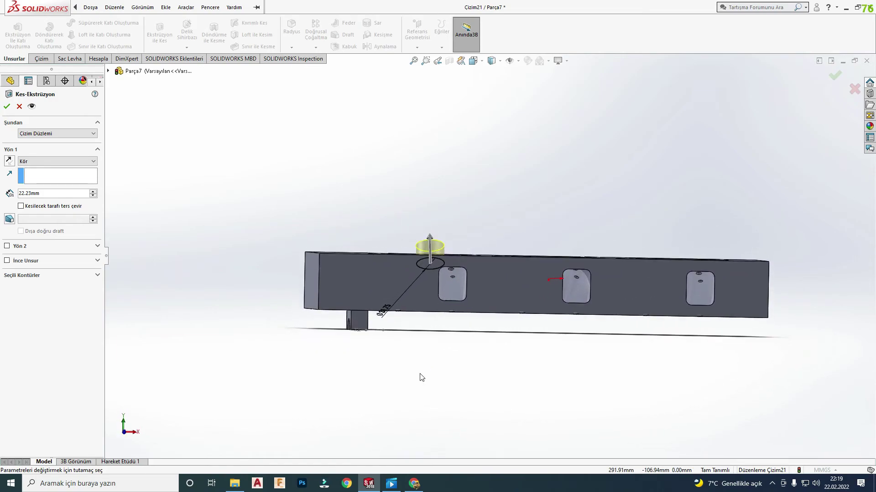
pyautogui.click(7, 160)
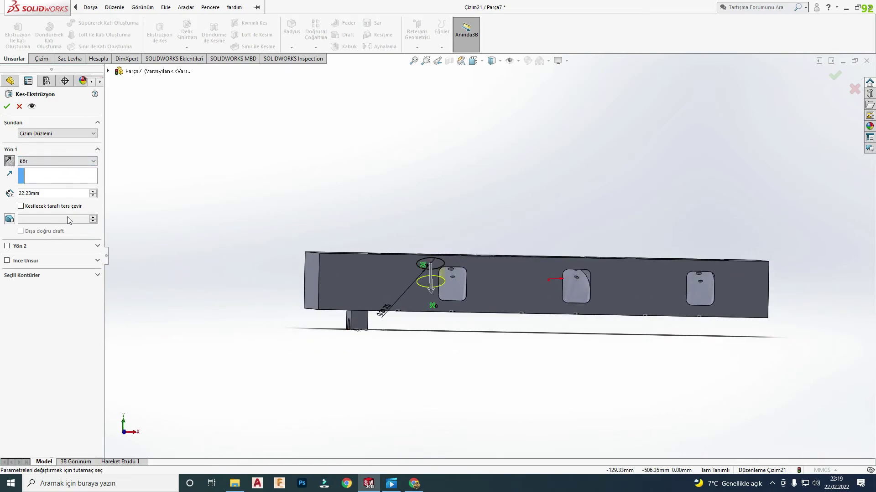
pyautogui.click(45, 135)
pyautogui.click(47, 159)
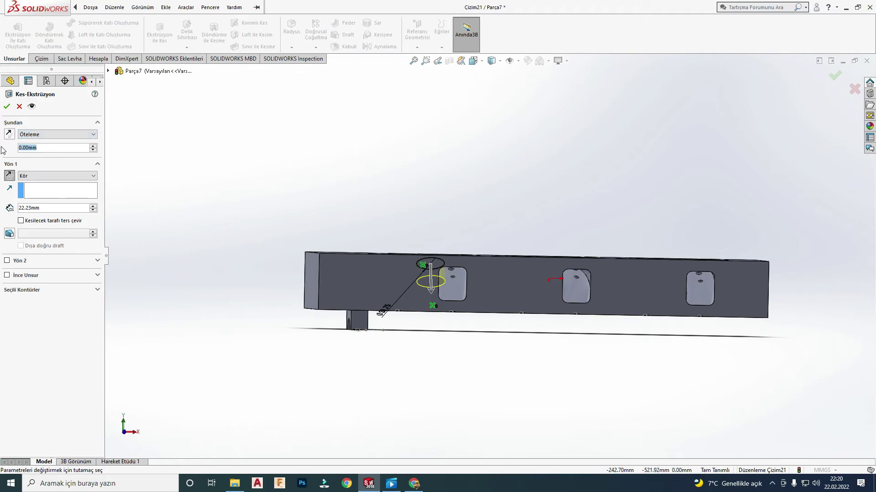
# - Try start offsets of 31, 32, 35, 40 and 100 mm, settling on 50 mm
pyautogui.write('31')
pyautogui.press('Return')
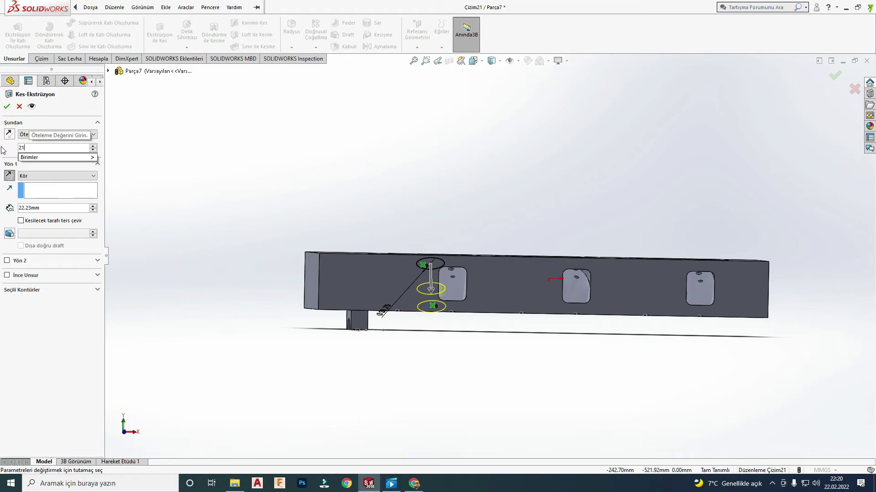
pyautogui.write('32')
pyautogui.press('Return')
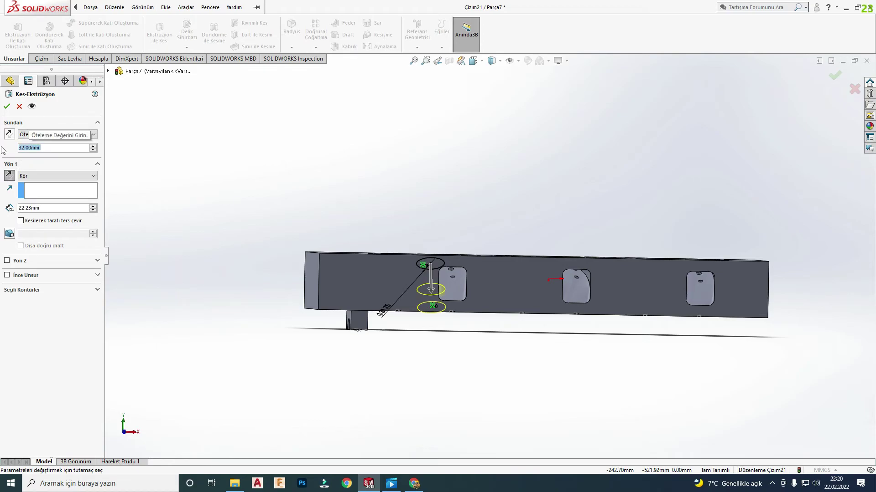
pyautogui.write('35')
pyautogui.press('Return')
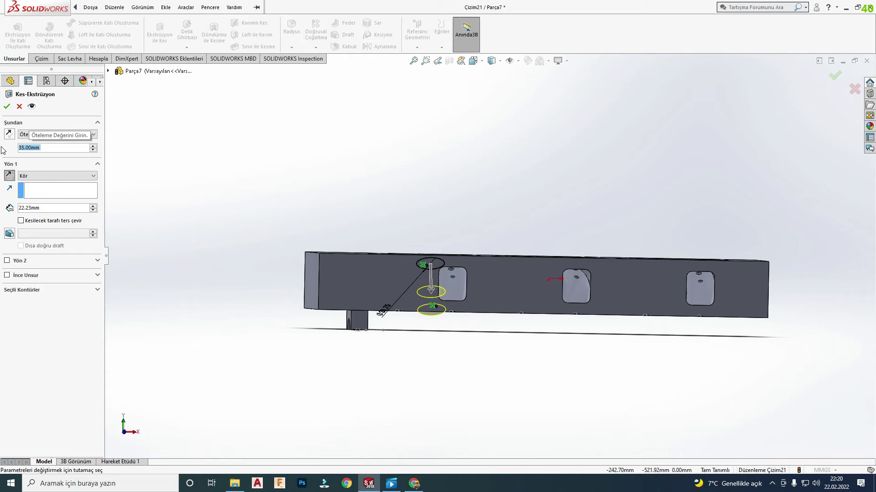
pyautogui.write('40')
pyautogui.press('Return')
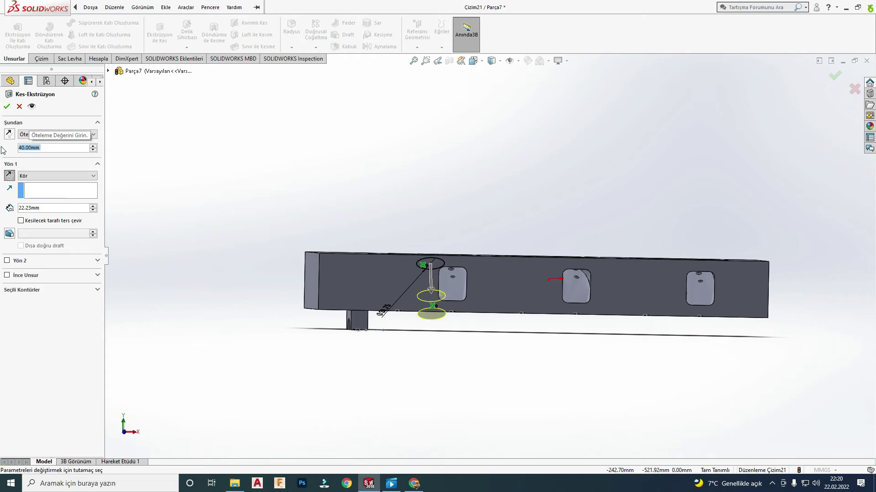
pyautogui.write('100')
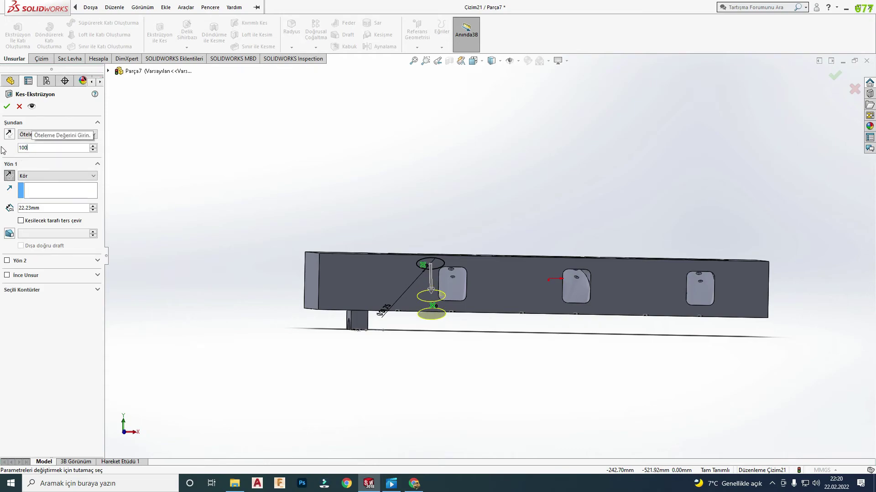
pyautogui.press('Return')
pyautogui.write('50')
pyautogui.press('Return')
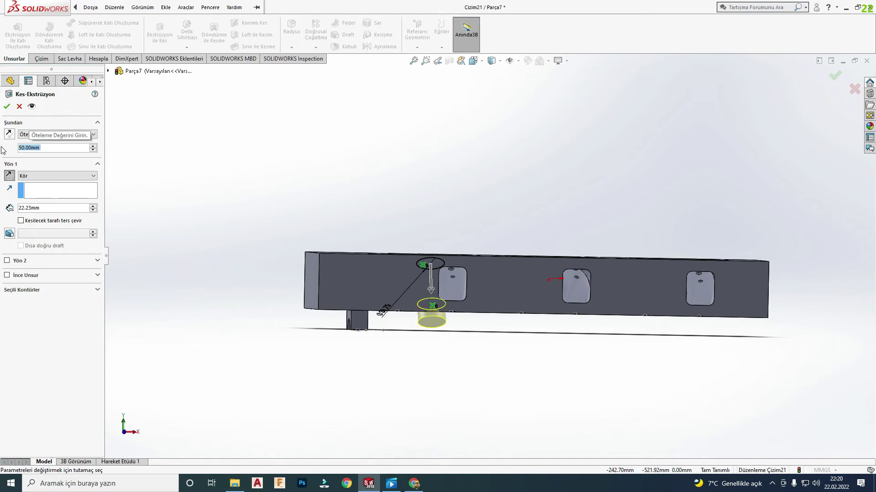
# - Check the preview and accept the 22.23 mm deep cut as Kes-Ekstrüzyon7
pyautogui.moveTo(446, 170)
pyautogui.mouseDown(button='middle')
pyautogui.moveTo(452, 190)
pyautogui.moveTo(428, 192)
pyautogui.moveTo(416, 221)
pyautogui.moveTo(412, 152)
pyautogui.moveTo(408, 191)
pyautogui.mouseUp(button='middle')
pyautogui.scroll(-2, 340, 256)
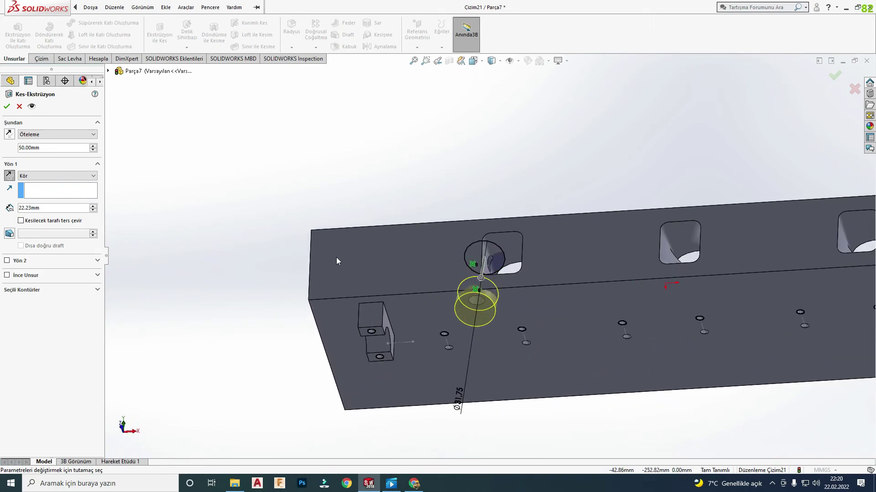
pyautogui.scroll(-1, 344, 233)
pyautogui.scroll(-3, 540, 297)
pyautogui.moveTo(539, 297); pyautogui.dragTo(1, 64, button='middle')
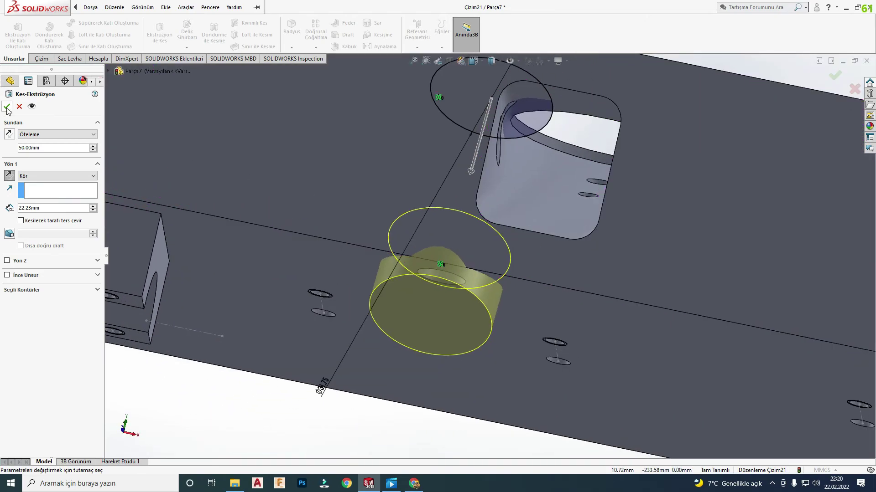
pyautogui.click(6, 108)
pyautogui.moveTo(395, 224)
pyautogui.mouseDown(button='middle')
pyautogui.moveTo(467, 228)
pyautogui.moveTo(492, 106)
pyautogui.moveTo(460, 237)
pyautogui.mouseUp(button='middle')
pyautogui.scroll(2, 456, 273)
# - Orient the view normal to the block's top face
pyautogui.scroll(2, 475, 279)
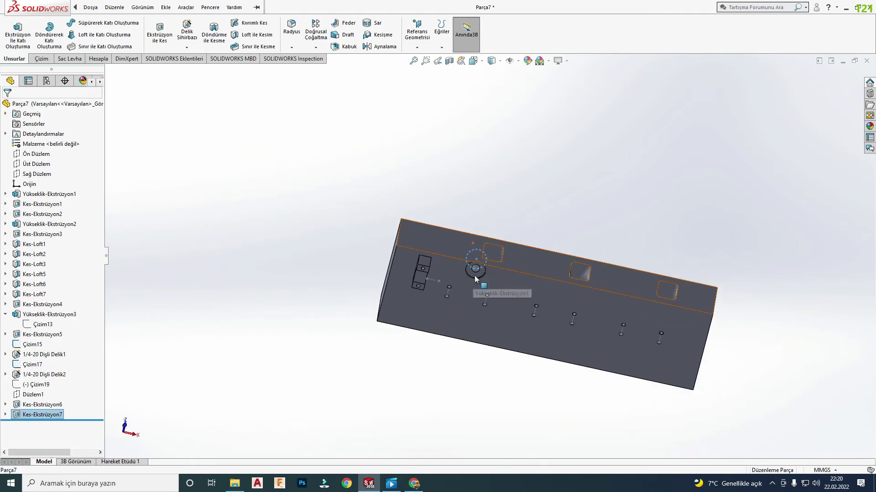
pyautogui.moveTo(475, 279)
pyautogui.mouseDown(button='middle')
pyautogui.moveTo(456, 315)
pyautogui.moveTo(484, 289)
pyautogui.moveTo(498, 256)
pyautogui.mouseUp(button='middle')
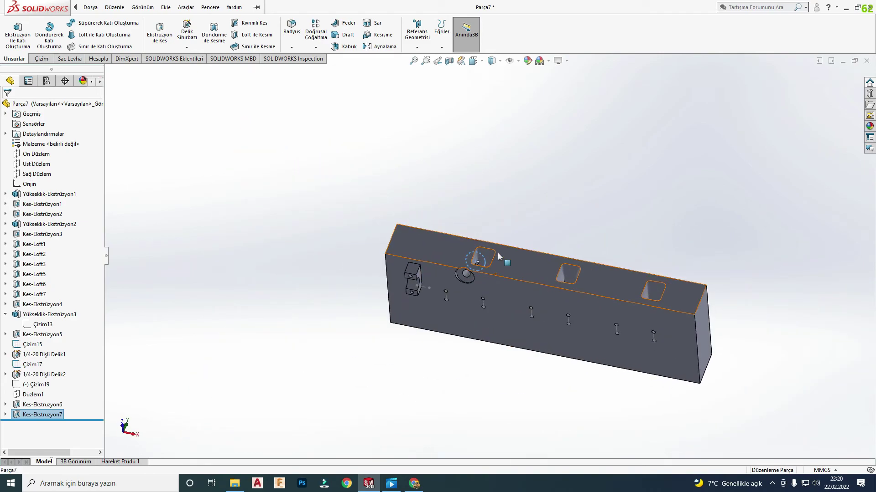
pyautogui.hotkey('ctrl', '8')
pyautogui.click(234, 7)
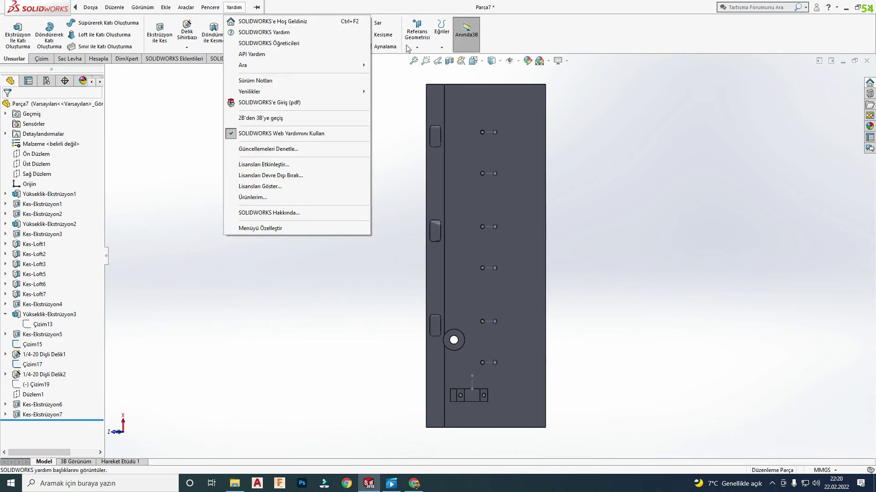
pyautogui.click(407, 49)
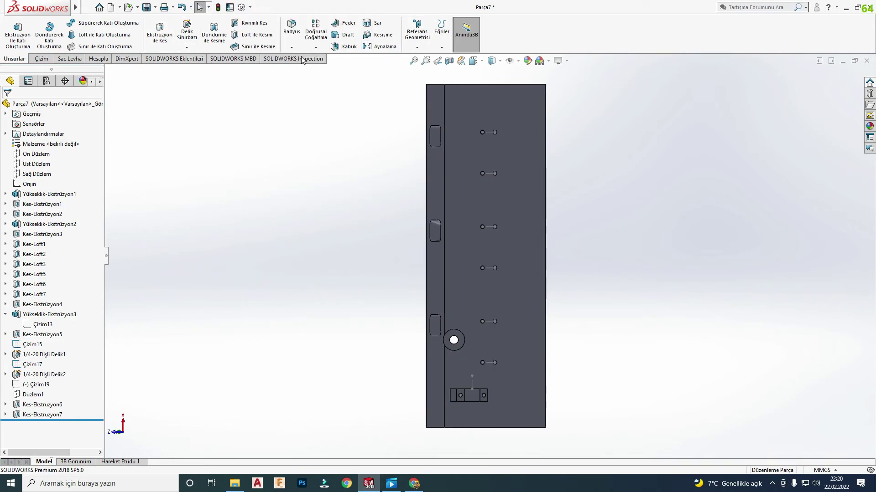
# - Pattern Kes-Ekstrüzyon6 and 7 along the right edge, 3 copies at 140 mm spacing
pyautogui.click(315, 30)
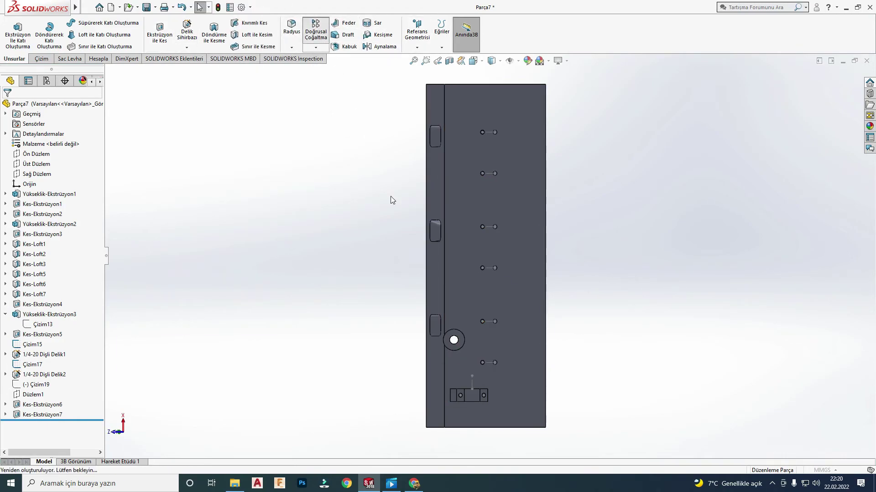
pyautogui.click(542, 184)
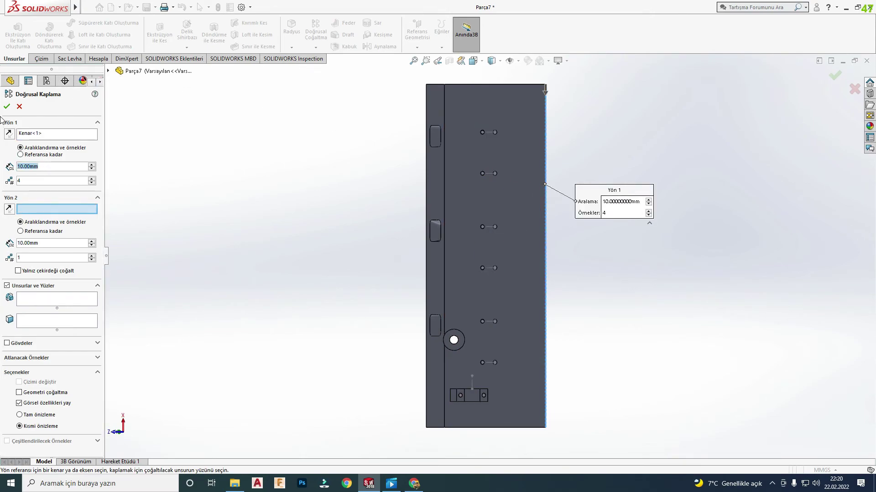
pyautogui.write('140')
pyautogui.press('Return')
pyautogui.write('3')
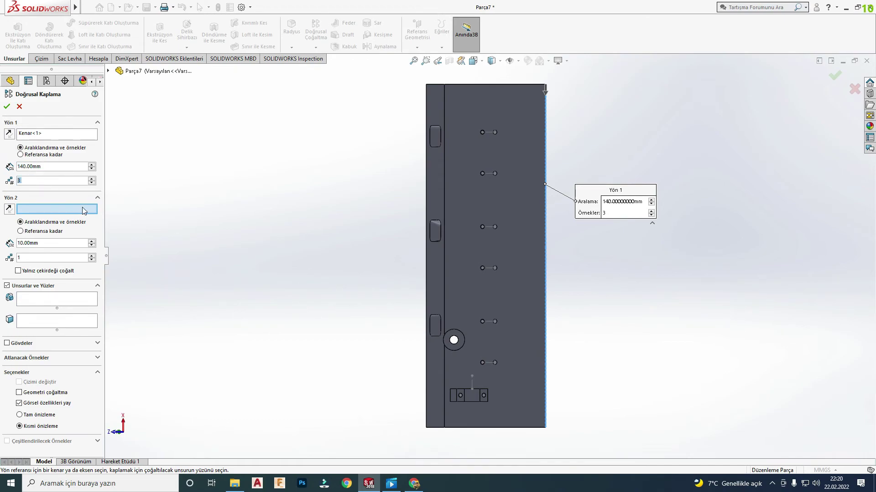
pyautogui.click(41, 304)
pyautogui.click(108, 71)
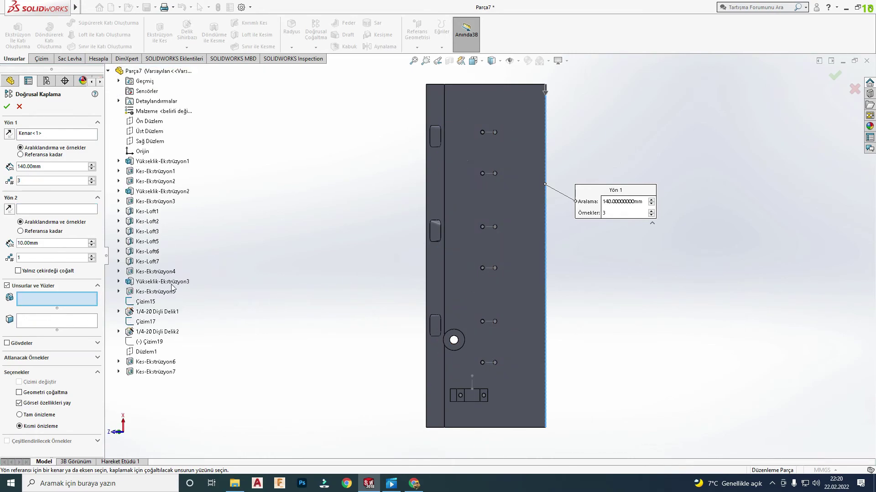
pyautogui.click(155, 372)
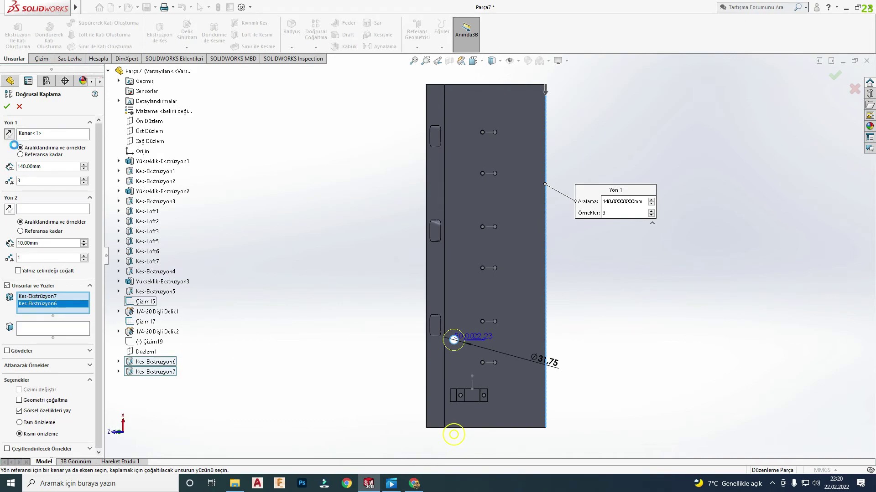
pyautogui.click(7, 106)
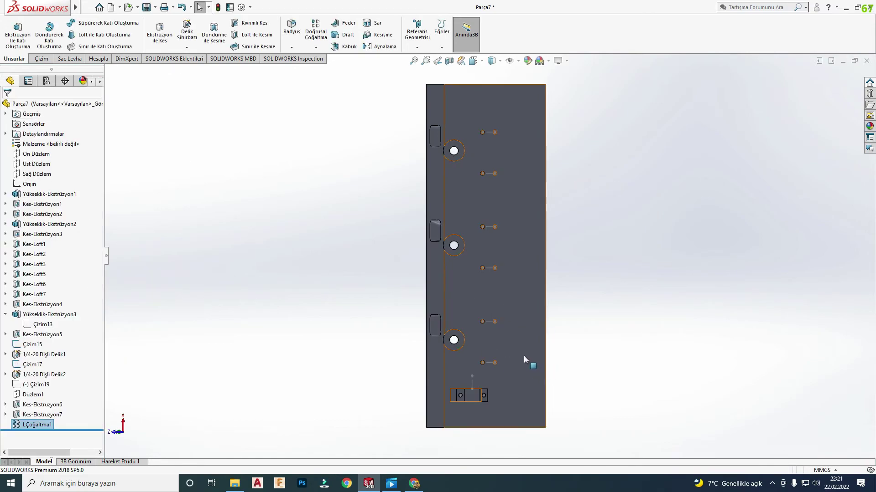
# - Set up a linear pattern along the block's long edge with an empty feature list
pyautogui.click(315, 30)
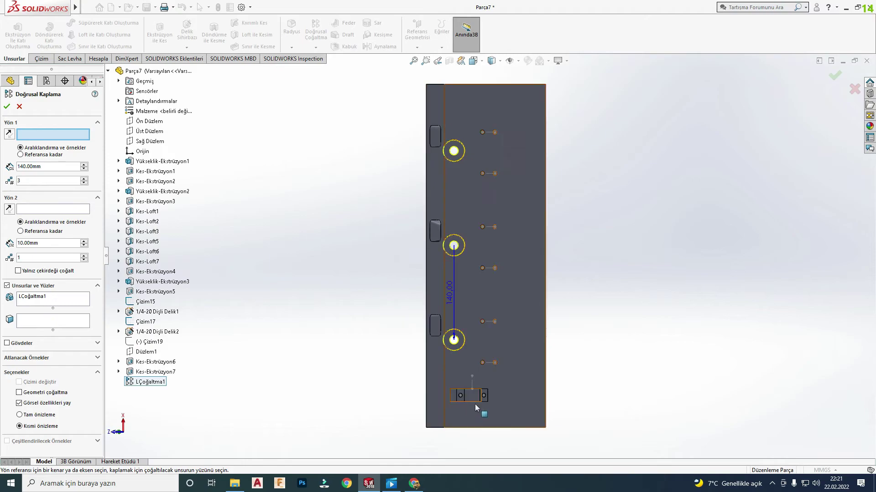
pyautogui.scroll(-4, 469, 397)
pyautogui.click(456, 362)
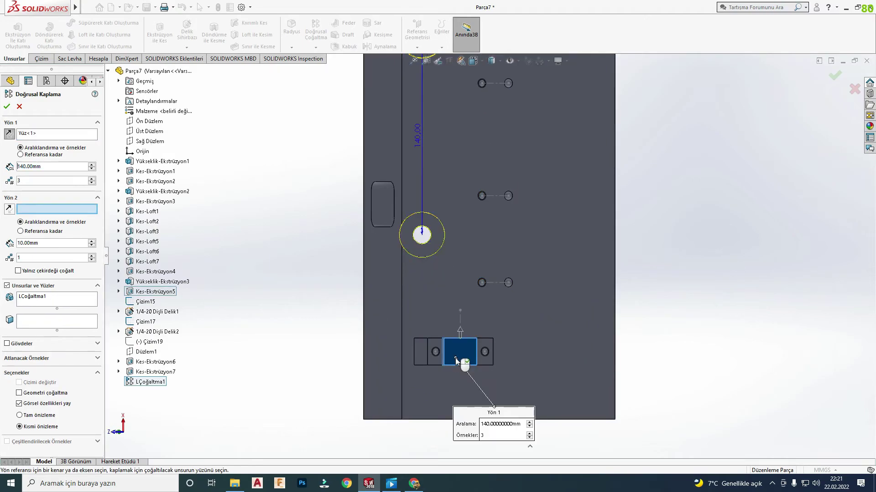
pyautogui.click(456, 360)
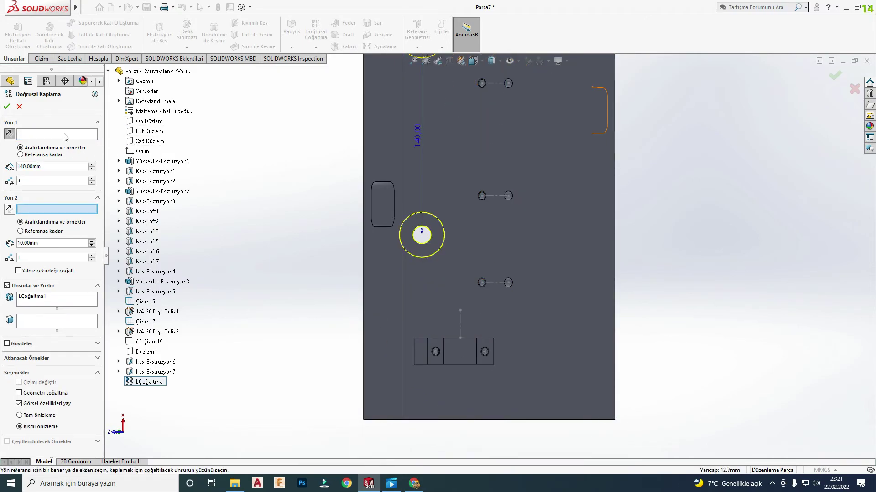
pyautogui.click(615, 233)
pyautogui.rightClick(52, 298)
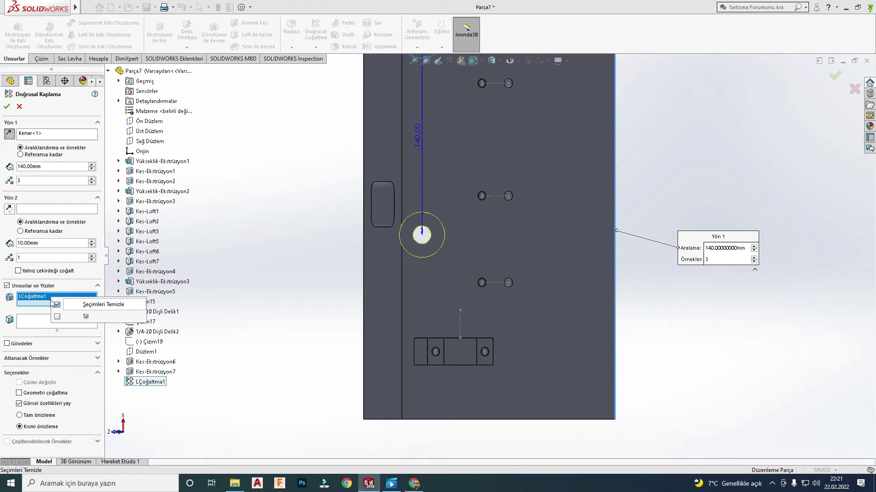
pyautogui.rightClick(42, 301)
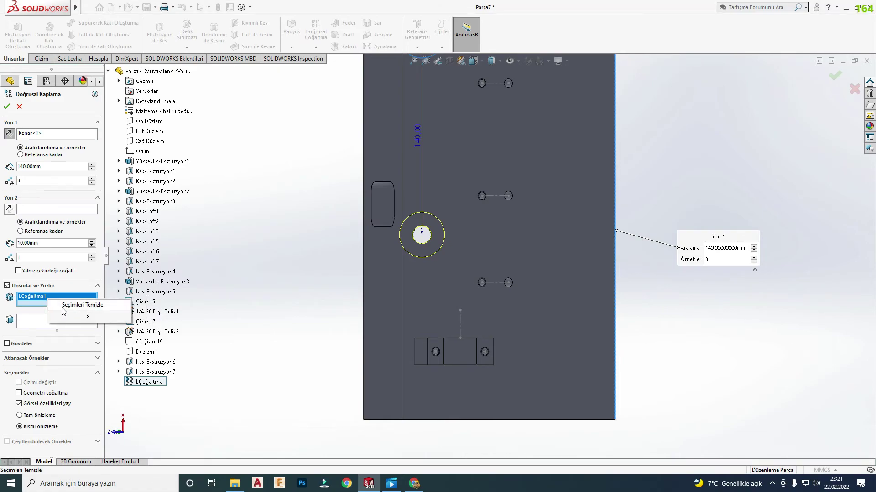
pyautogui.click(78, 305)
pyautogui.press('z')
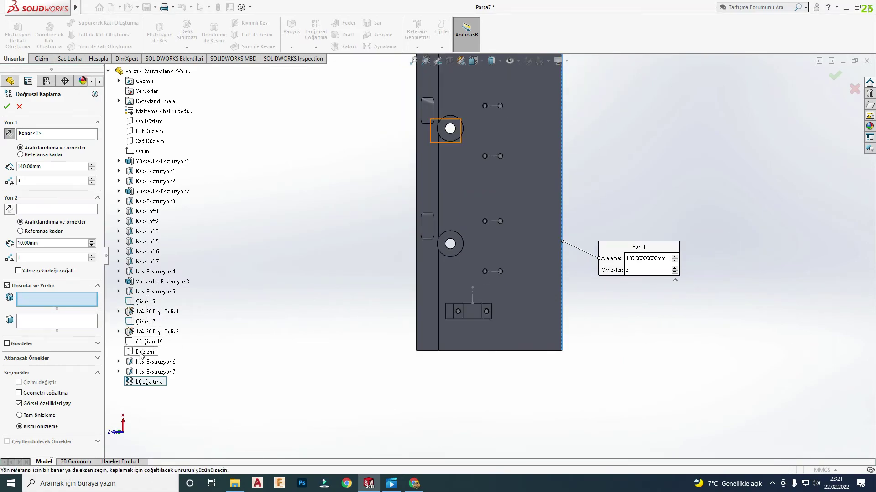
# - Pattern Kes-Ekstrüzyon5, the 1/4-20 tapped hole and Yükseklik-Ekstrüzyon3 as LÇoğaltma2
pyautogui.click(472, 311)
pyautogui.scroll(-5, 465, 313)
pyautogui.click(455, 288)
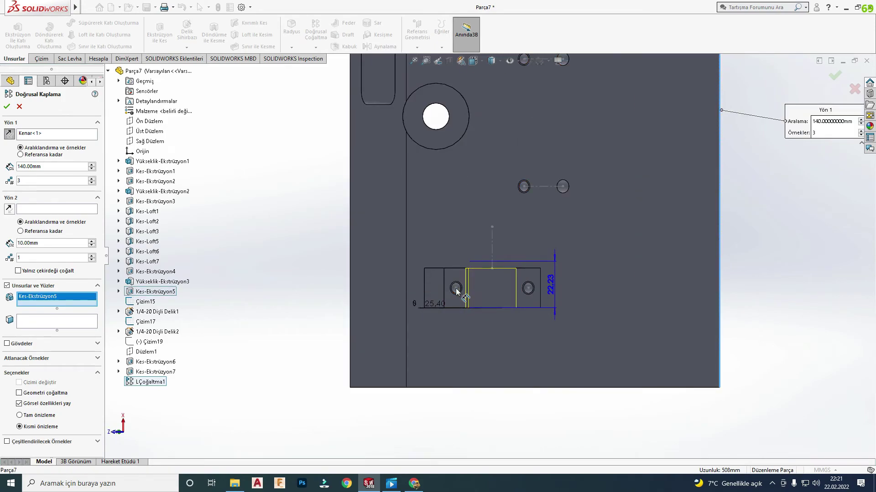
pyautogui.click(451, 283)
pyautogui.scroll(1, 485, 279)
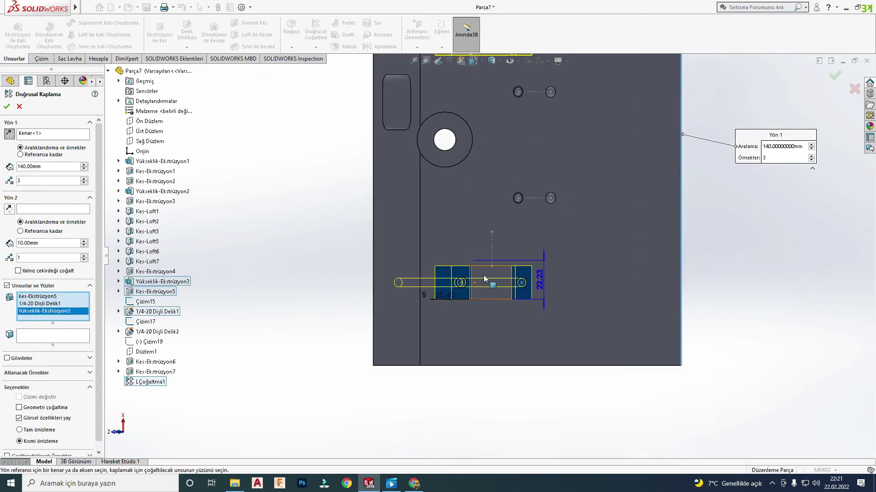
pyautogui.scroll(5, 452, 255)
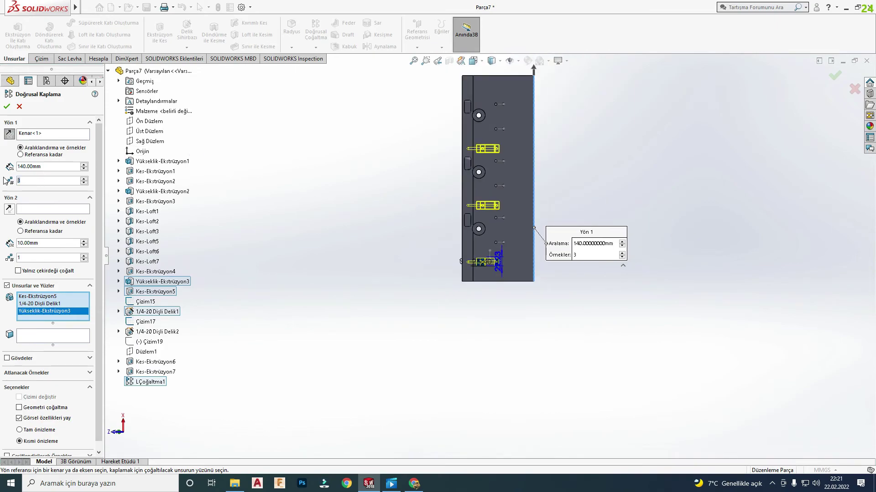
pyautogui.click(7, 106)
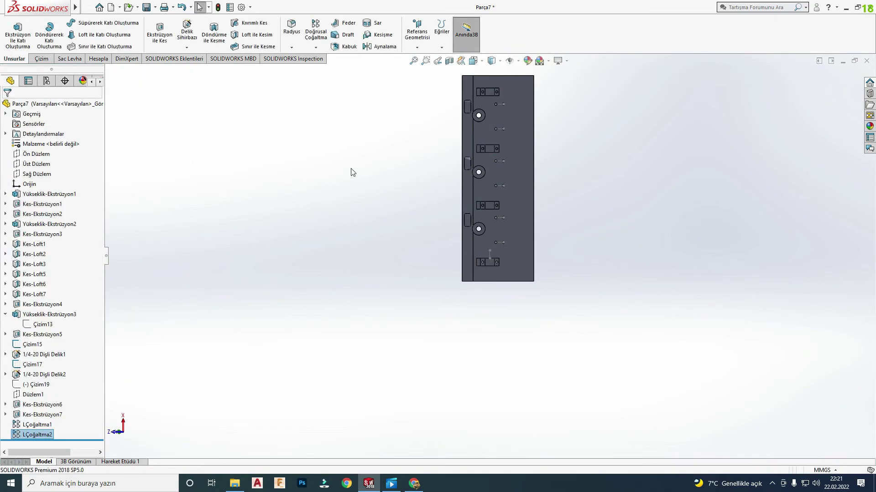
# - Orbit and zoom to the counterbores in 3D, then start a Fillet (Radyus) feature
pyautogui.scroll(-3, 561, 176)
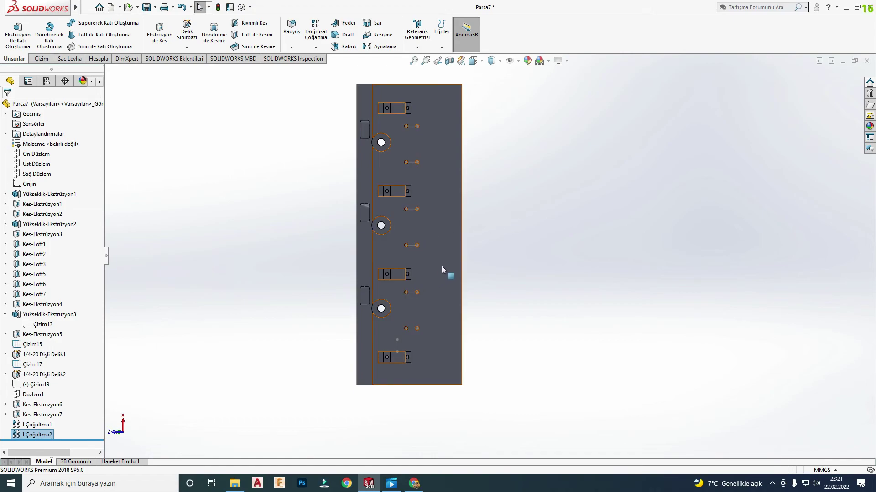
pyautogui.scroll(-1, 441, 268)
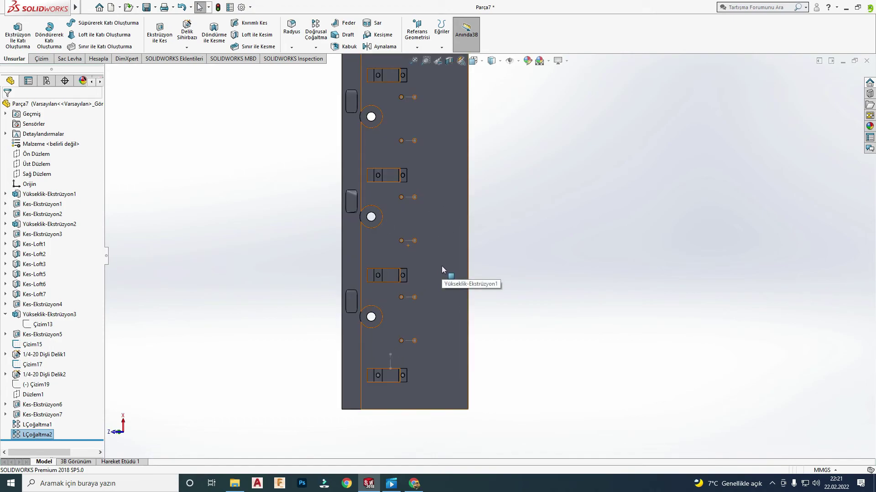
pyautogui.scroll(3, 440, 266)
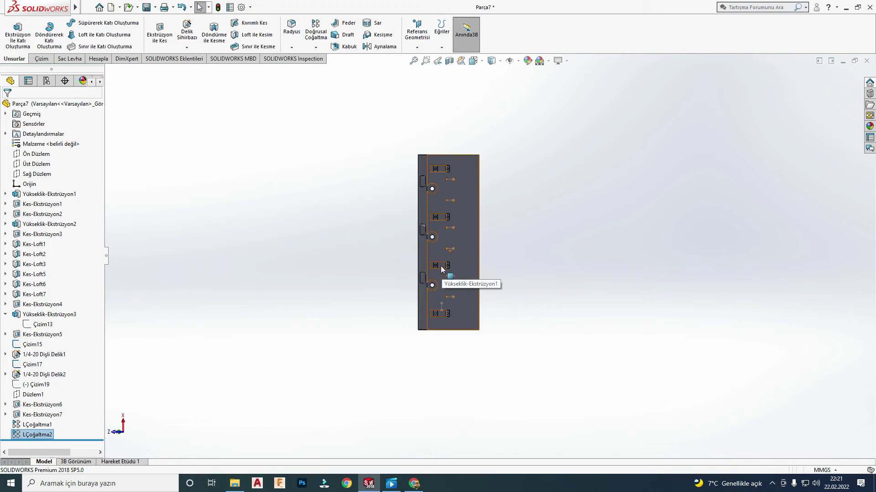
pyautogui.moveTo(440, 266)
pyautogui.mouseDown(button='middle')
pyautogui.moveTo(491, 331)
pyautogui.moveTo(481, 254)
pyautogui.mouseUp(button='middle')
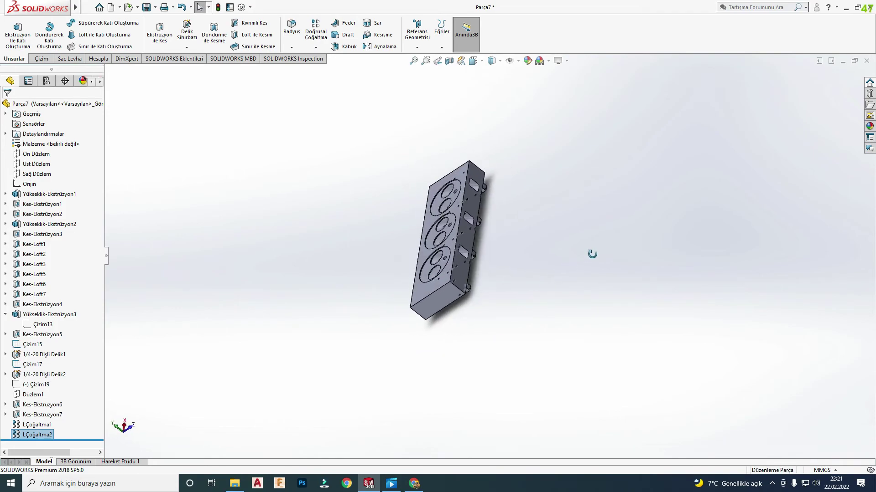
pyautogui.scroll(-2, 481, 254)
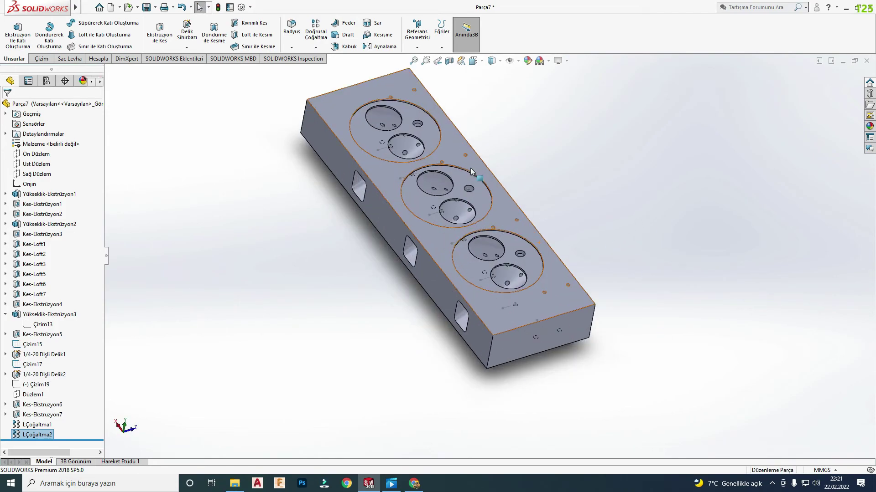
pyautogui.scroll(-2, 470, 168)
pyautogui.scroll(-5, 463, 220)
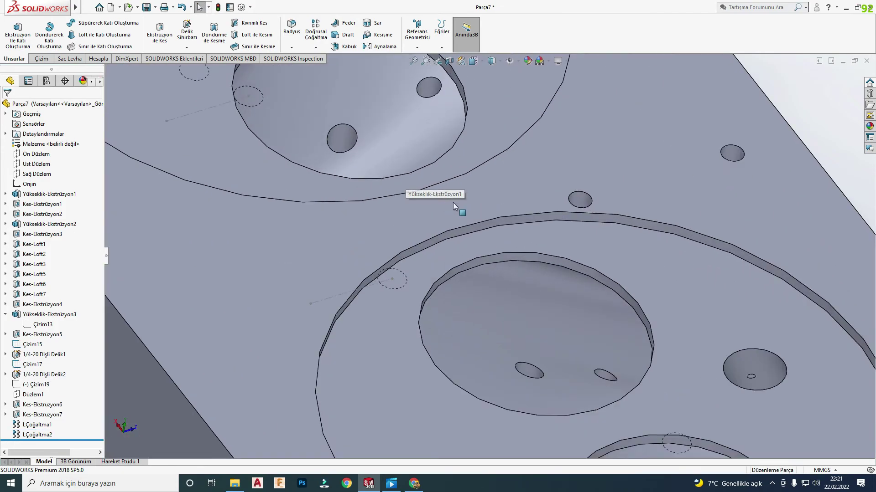
pyautogui.click(292, 27)
pyautogui.scroll(3, 433, 143)
# - Try a 5 mm fillet on two counterbore rims, then cancel after the radius-too-large error
pyautogui.moveTo(433, 142); pyautogui.dragTo(458, 196, button='middle')
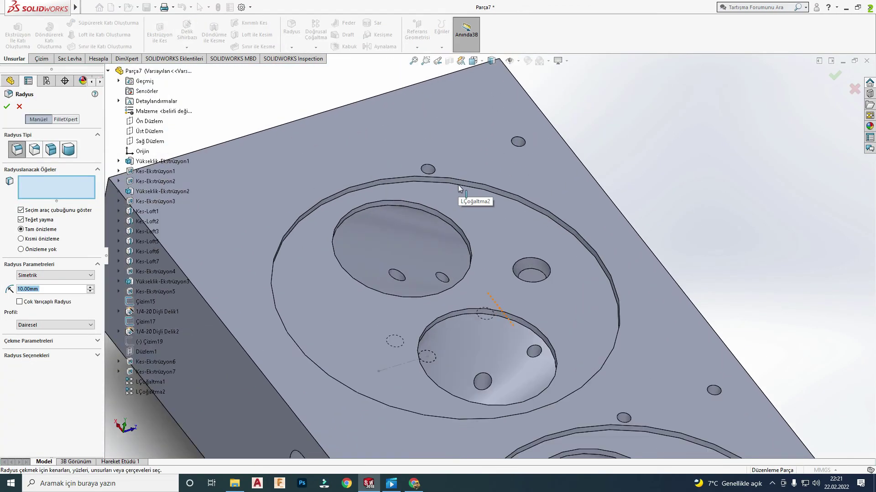
pyautogui.click(440, 223)
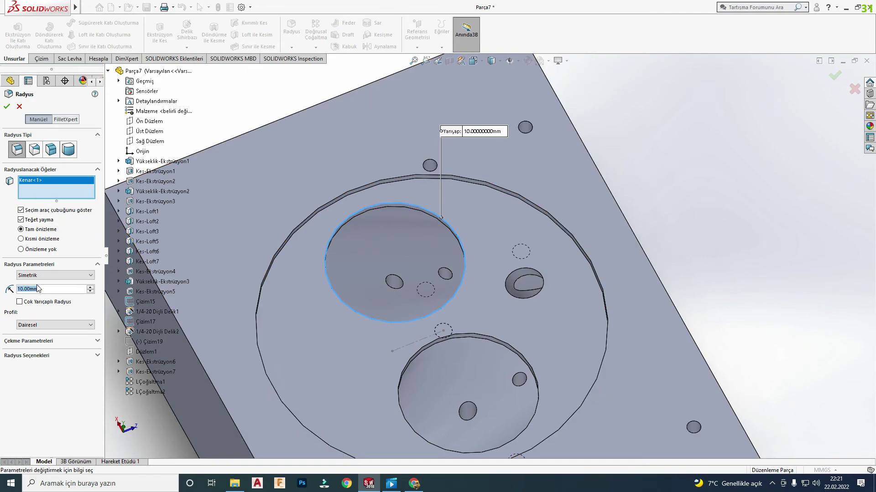
pyautogui.write('5')
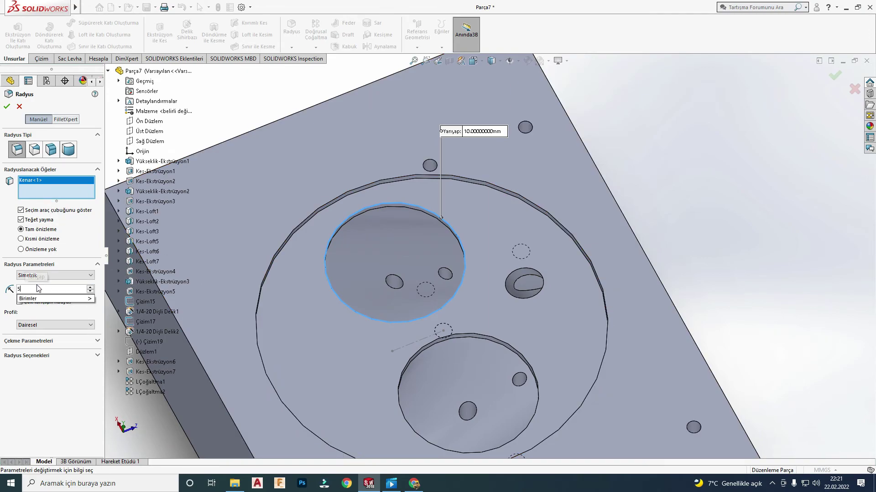
pyautogui.press('Return')
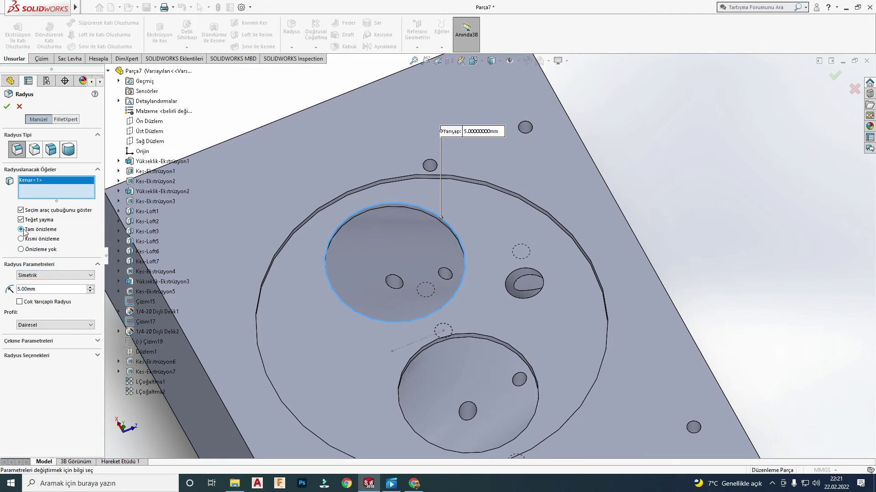
pyautogui.scroll(3, 484, 278)
pyautogui.scroll(1, 482, 287)
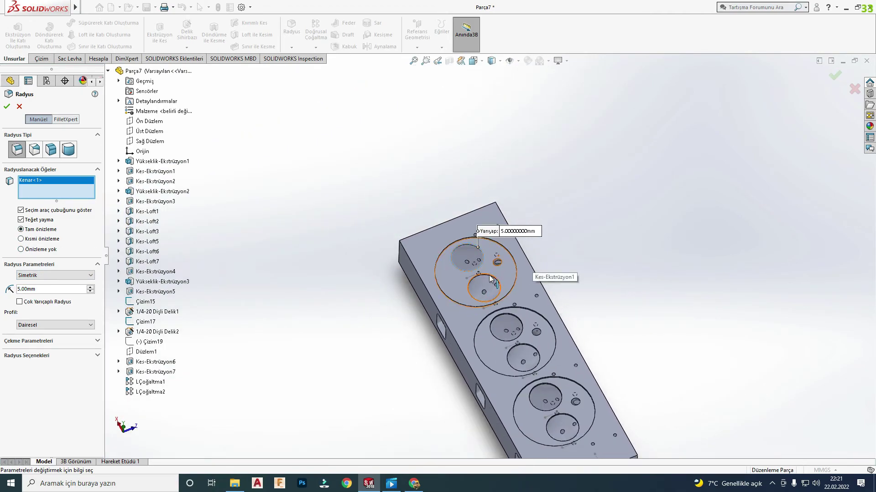
pyautogui.click(490, 279)
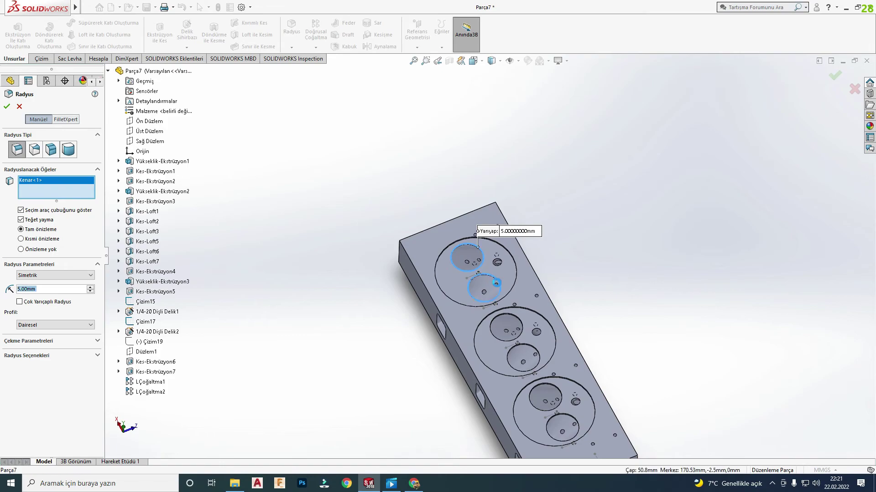
pyautogui.click(11, 108)
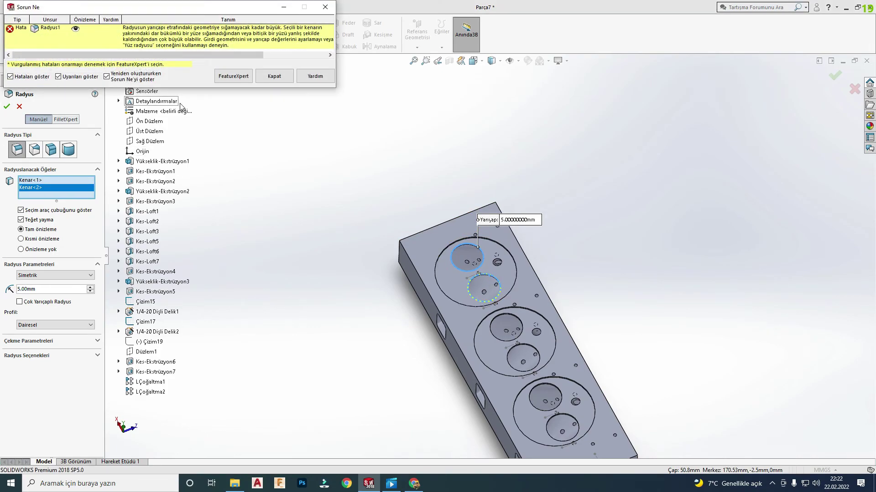
pyautogui.press('Escape')
# - Start a fillet on a counterbore rim edge with a 0.25 mm radius
pyautogui.scroll(-5, 505, 236)
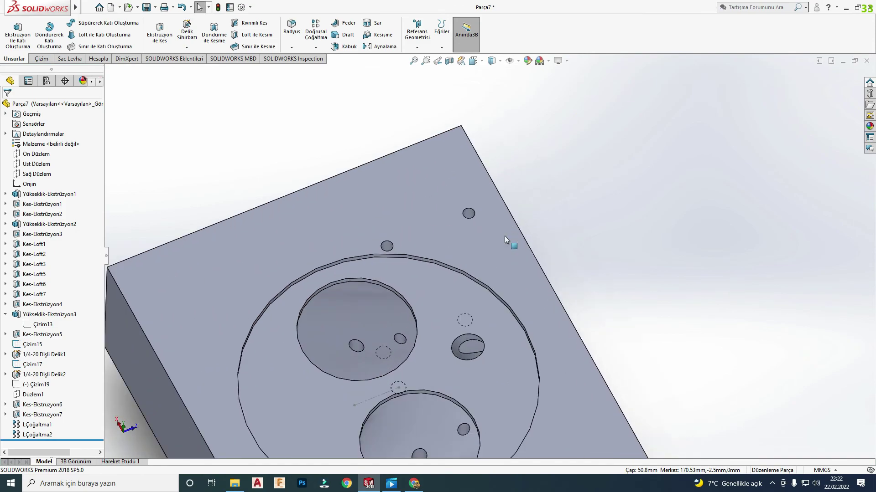
pyautogui.scroll(-3, 396, 269)
pyautogui.scroll(-3, 415, 269)
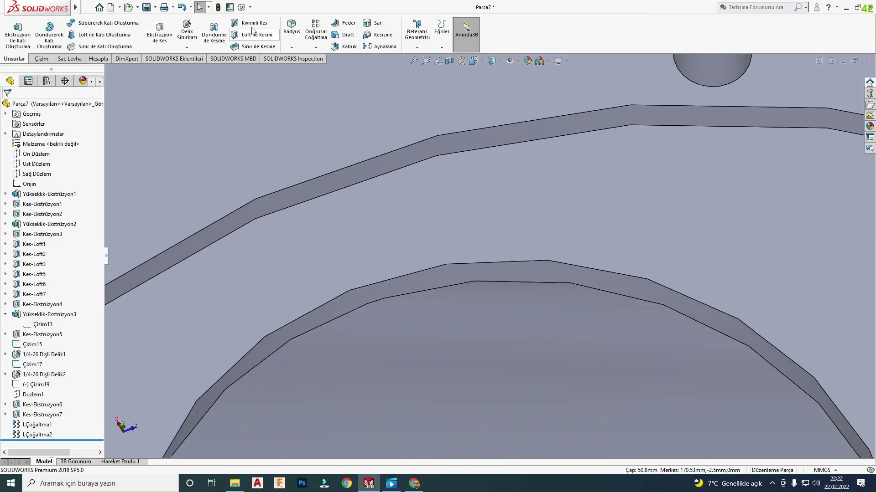
pyautogui.click(291, 27)
pyautogui.click(423, 269)
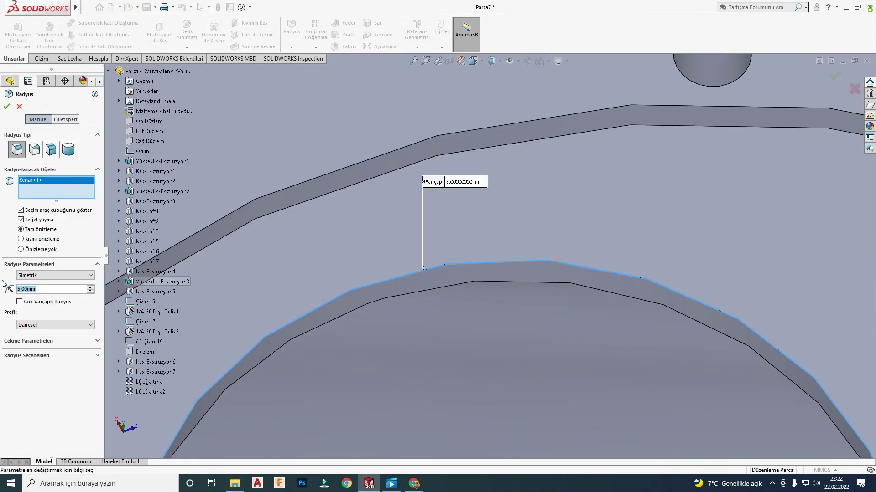
pyautogui.write('0.25')
pyautogui.press('Return')
pyautogui.scroll(2, 569, 299)
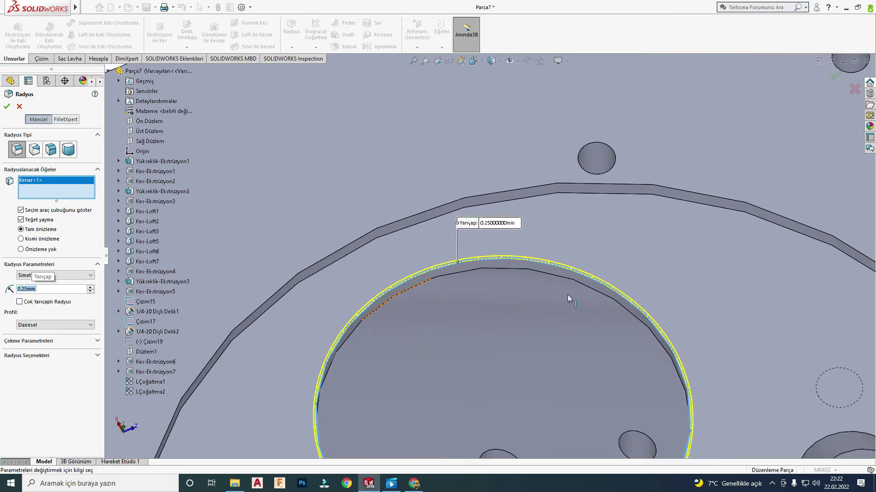
pyautogui.scroll(4, 569, 298)
pyautogui.scroll(2, 616, 320)
pyautogui.scroll(-3, 586, 356)
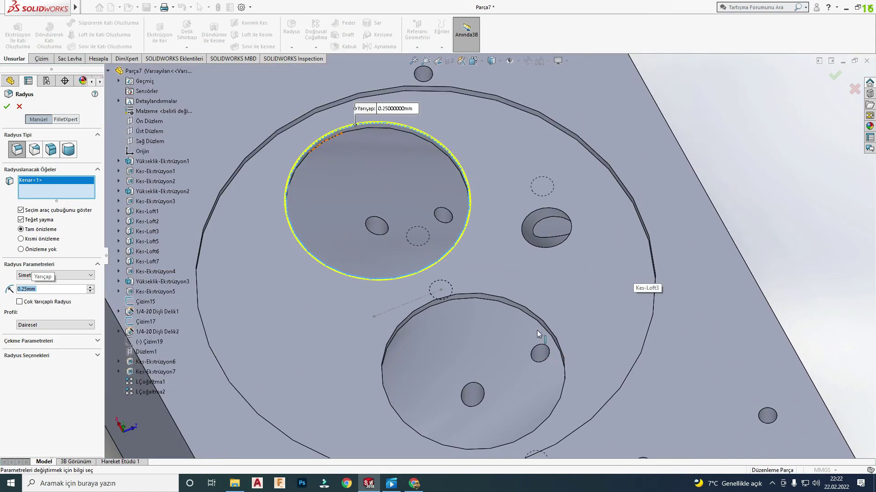
# - Add the remaining upper and lower counterbore rim edges to the fillet
pyautogui.click(527, 310)
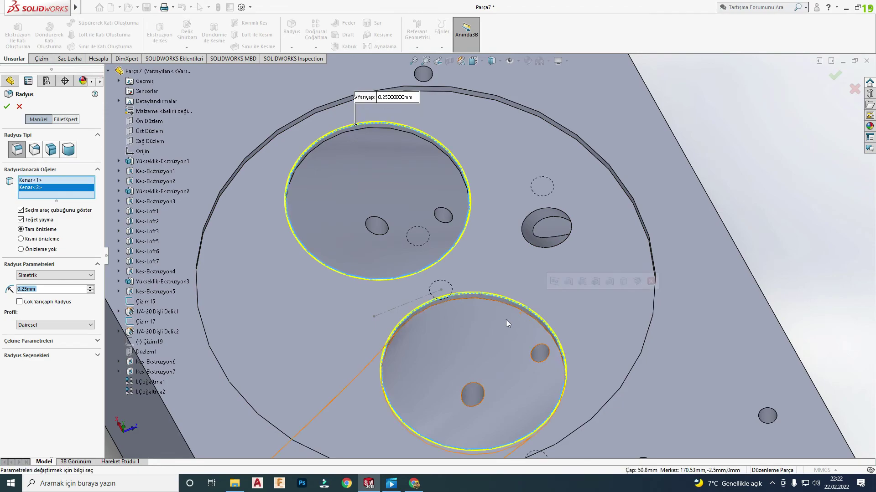
pyautogui.click(476, 300)
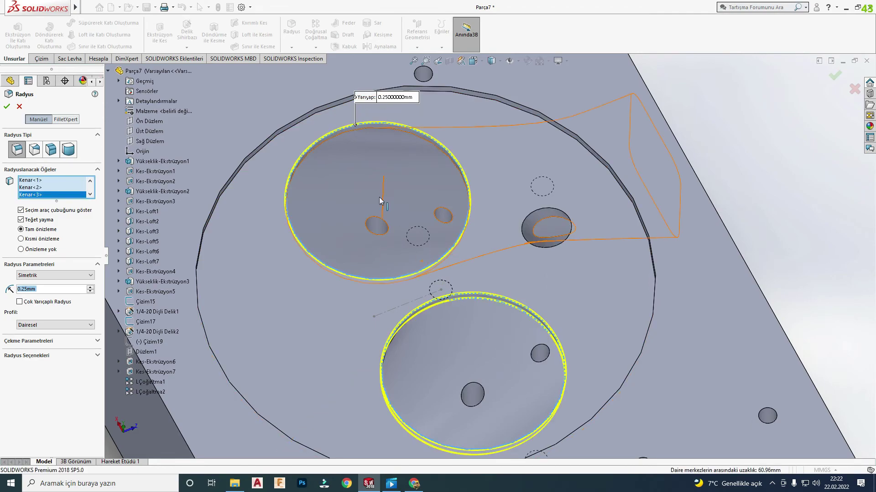
pyautogui.click(367, 135)
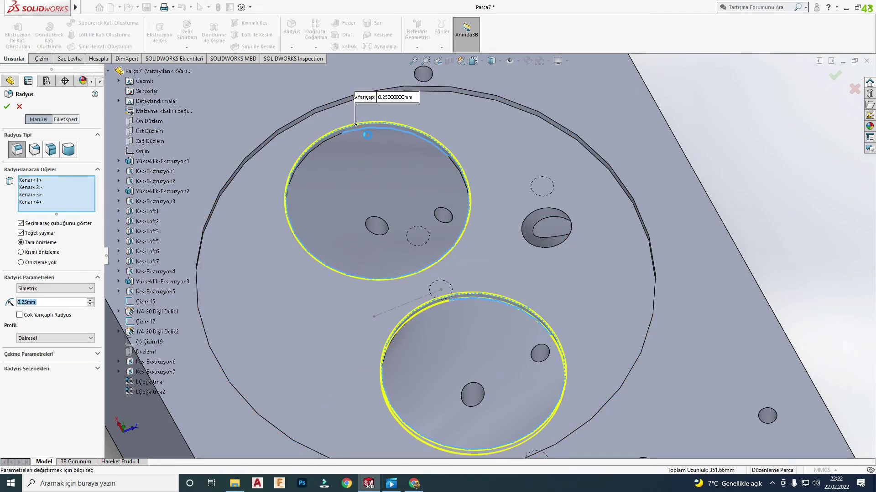
pyautogui.scroll(3, 367, 135)
pyautogui.scroll(3, 410, 183)
pyautogui.scroll(3, 479, 251)
pyautogui.scroll(-4, 518, 287)
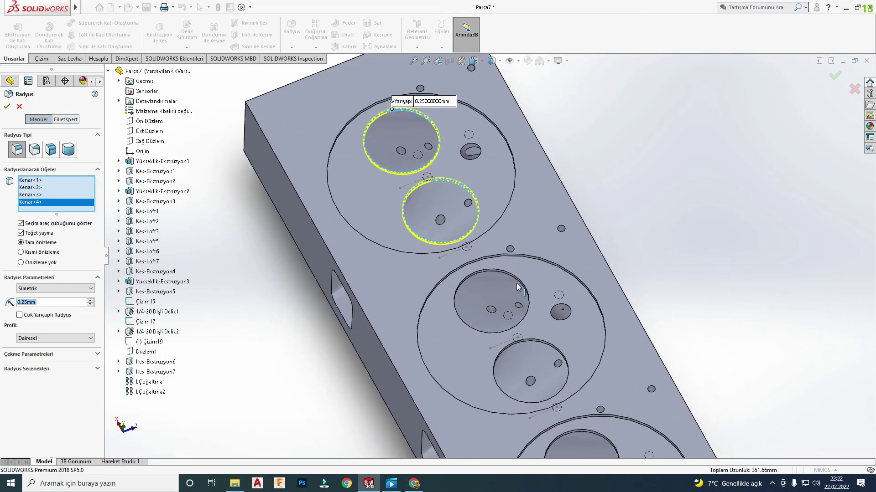
pyautogui.click(520, 284)
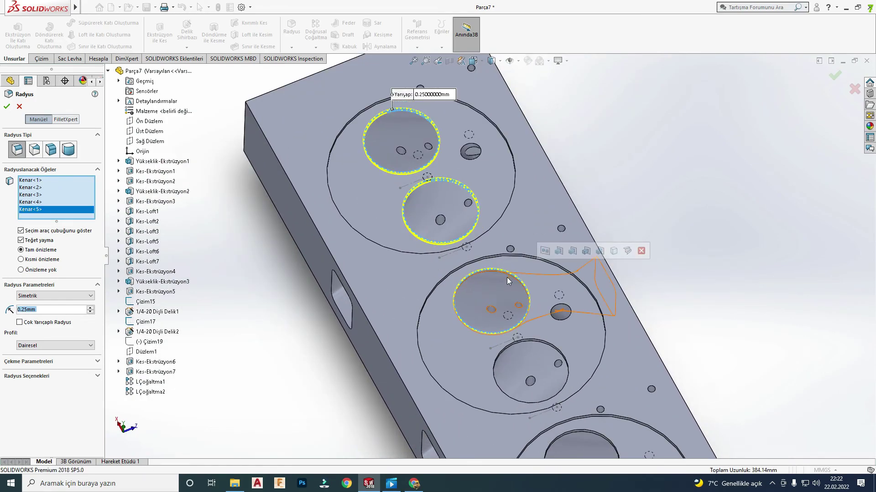
pyautogui.click(552, 348)
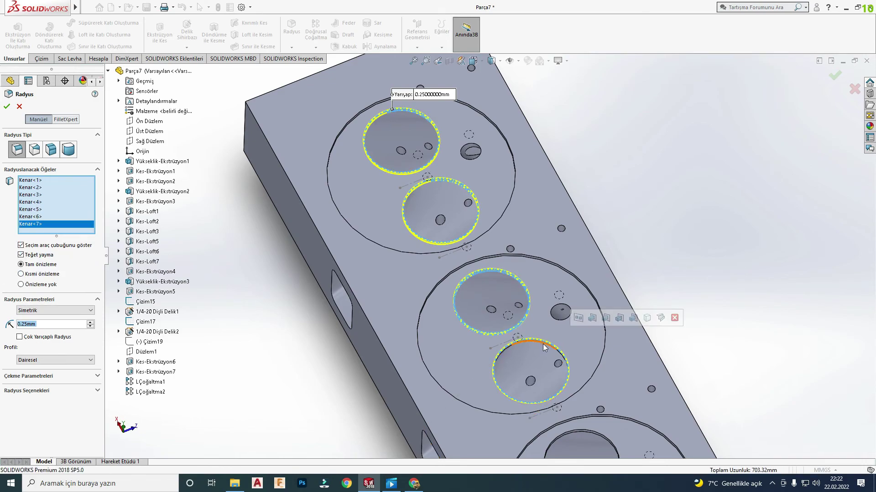
# - Deselect the extra edge and apply the fillet as Radyus2
pyautogui.scroll(2, 550, 351)
pyautogui.scroll(3, 550, 351)
pyautogui.scroll(-5, 499, 279)
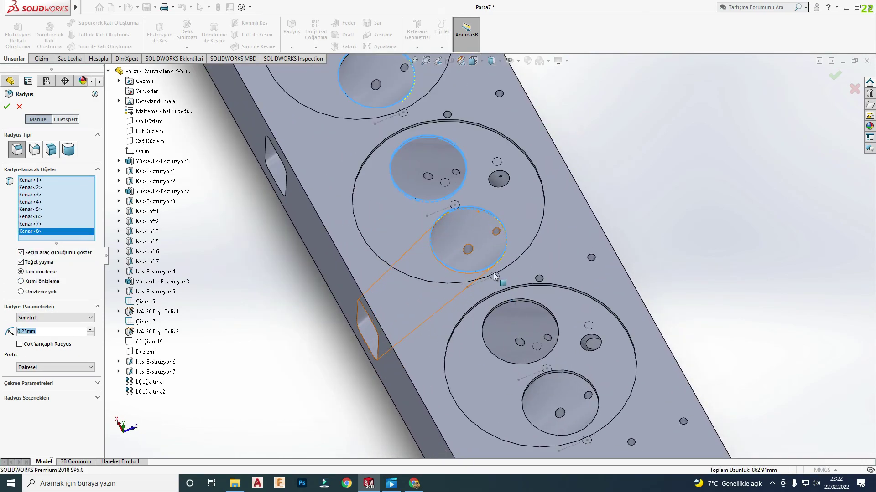
pyautogui.scroll(-4, 458, 209)
pyautogui.click(451, 252)
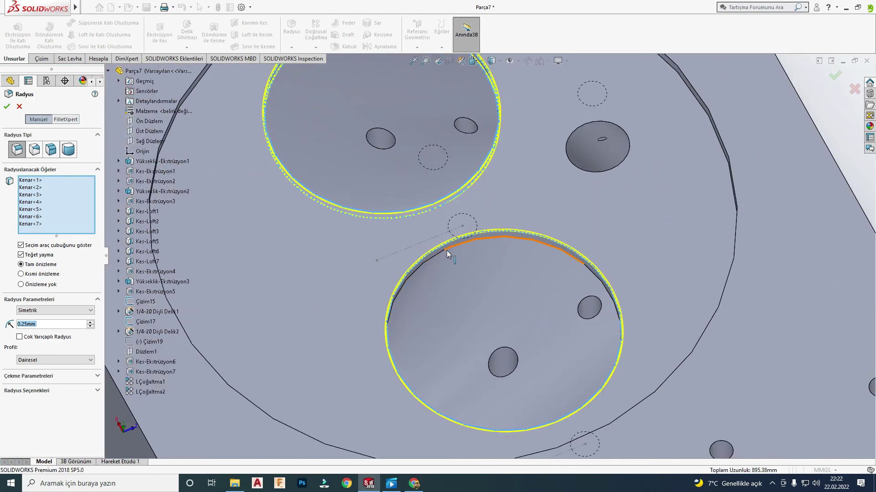
pyautogui.click(7, 107)
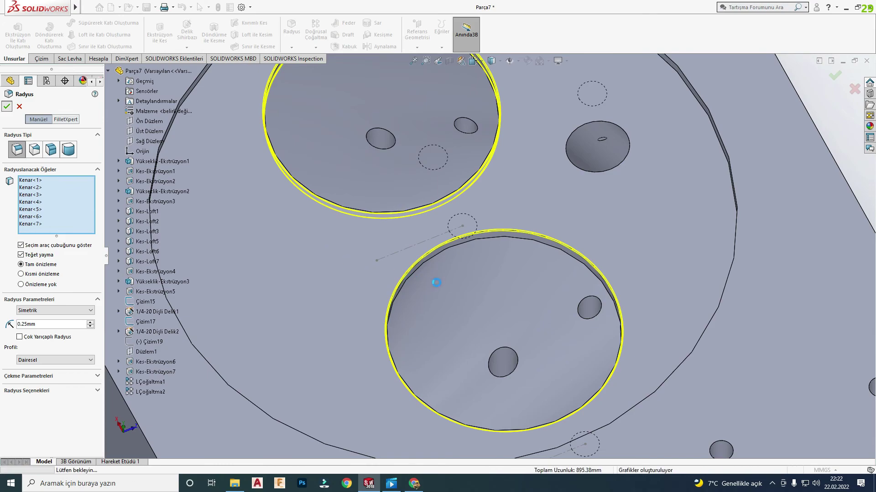
pyautogui.scroll(3, 468, 281)
pyautogui.moveTo(469, 280); pyautogui.dragTo(479, 283, button='middle')
# - Begin a fillet on several counterbore edges, then abandon it
pyautogui.scroll(-3, 479, 282)
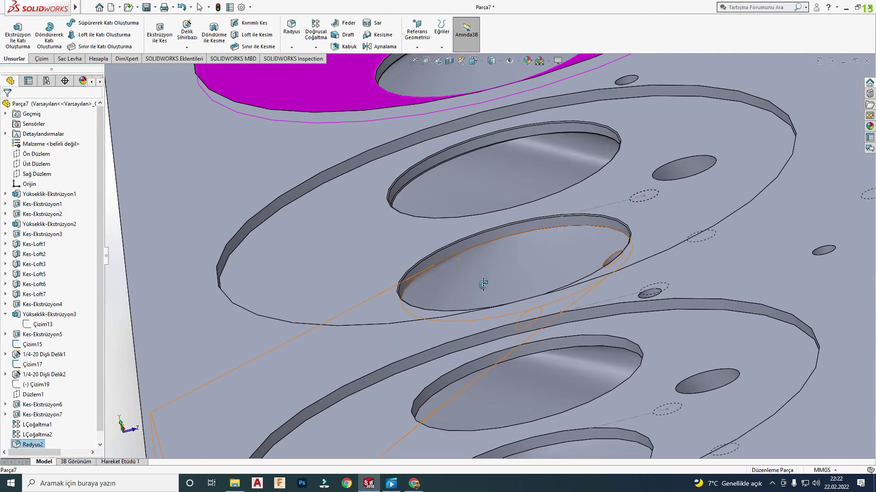
pyautogui.scroll(-3, 456, 278)
pyautogui.click(291, 29)
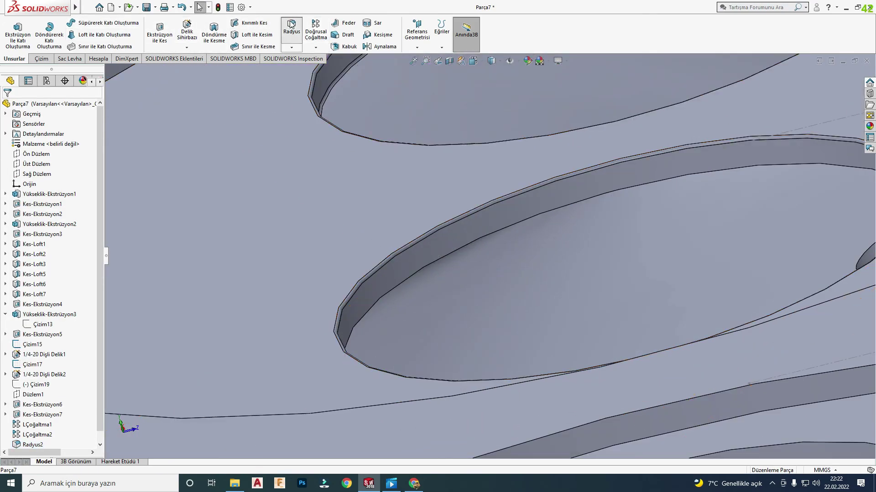
pyautogui.click(497, 234)
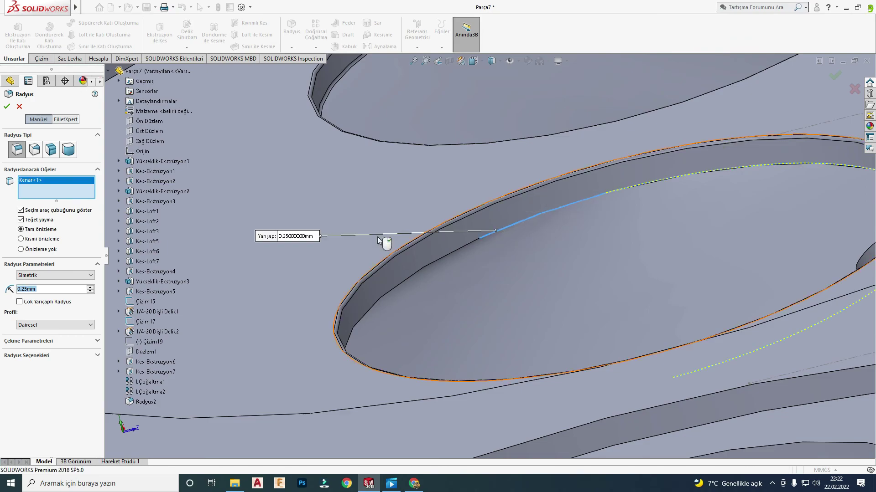
pyautogui.click(426, 264)
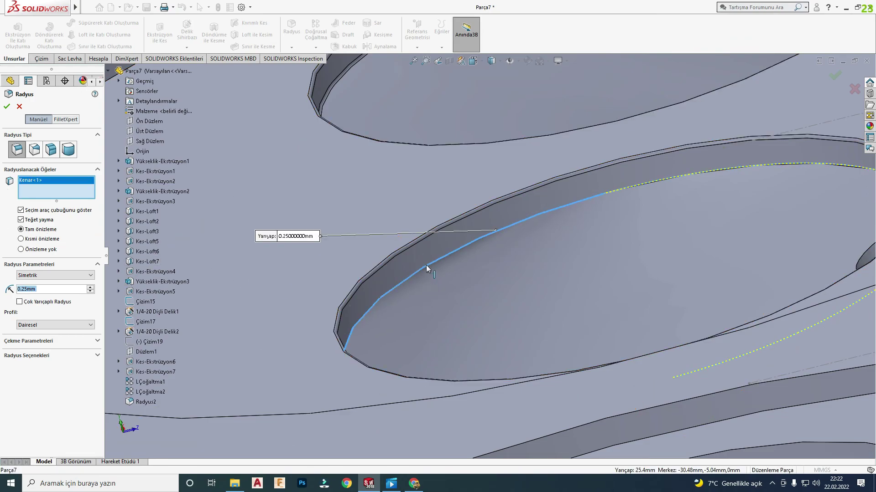
pyautogui.moveTo(426, 265)
pyautogui.mouseDown(button='middle')
pyautogui.moveTo(458, 306)
pyautogui.moveTo(709, 371)
pyautogui.mouseUp(button='middle')
pyautogui.scroll(5, 458, 305)
pyautogui.click(713, 349)
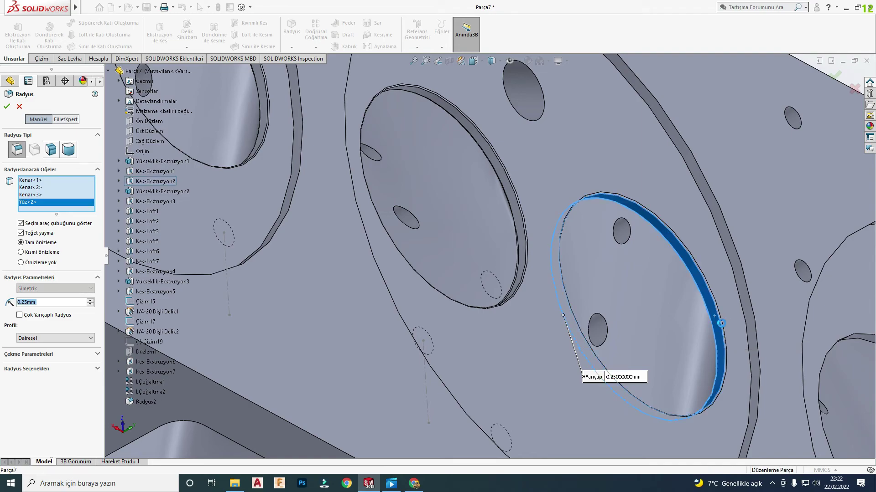
pyautogui.scroll(5, 713, 316)
pyautogui.press('Return')
pyautogui.moveTo(696, 326); pyautogui.dragTo(584, 318, button='middle')
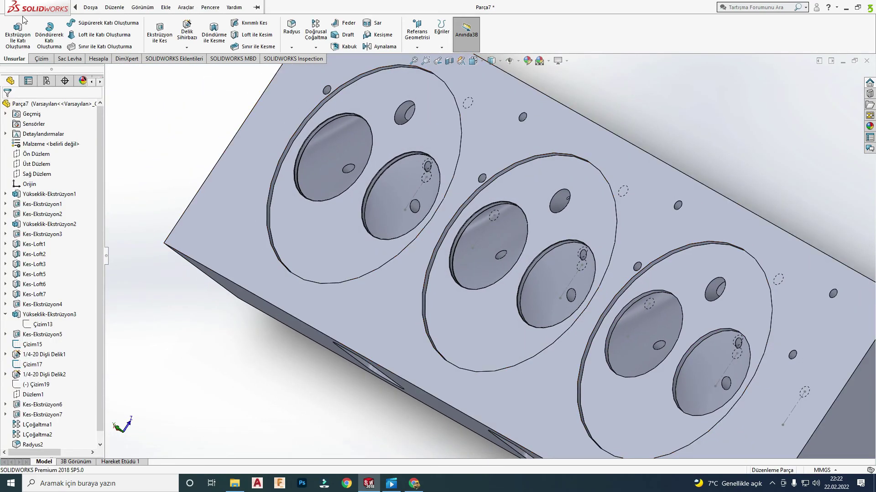
# - Fillet both counterbore rims of the end hole group at 0.25 mm
pyautogui.click(299, 23)
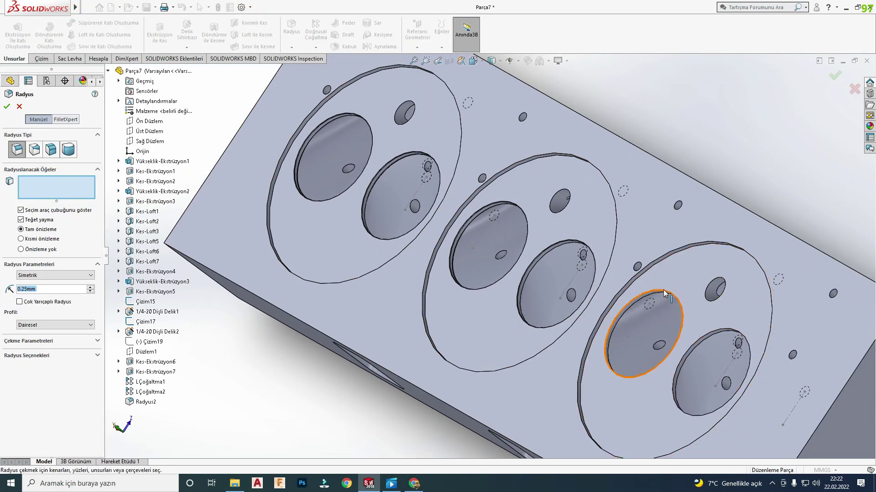
pyautogui.click(658, 293)
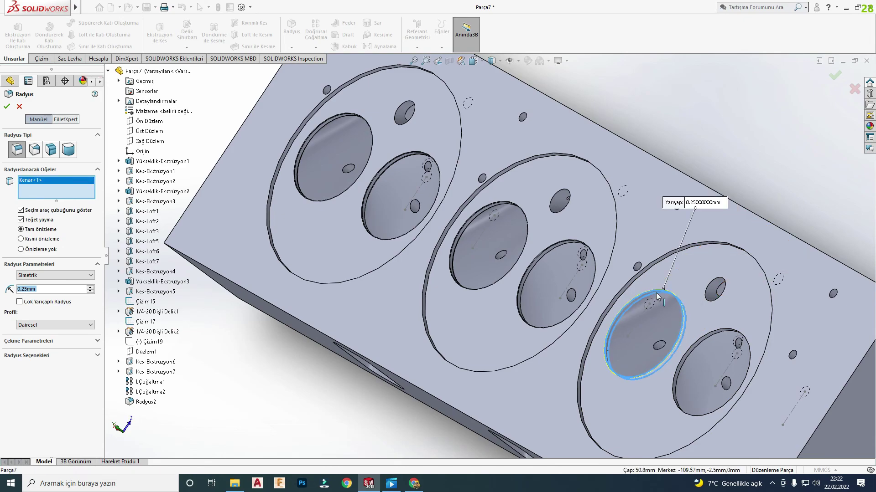
pyautogui.click(682, 319)
pyautogui.click(729, 338)
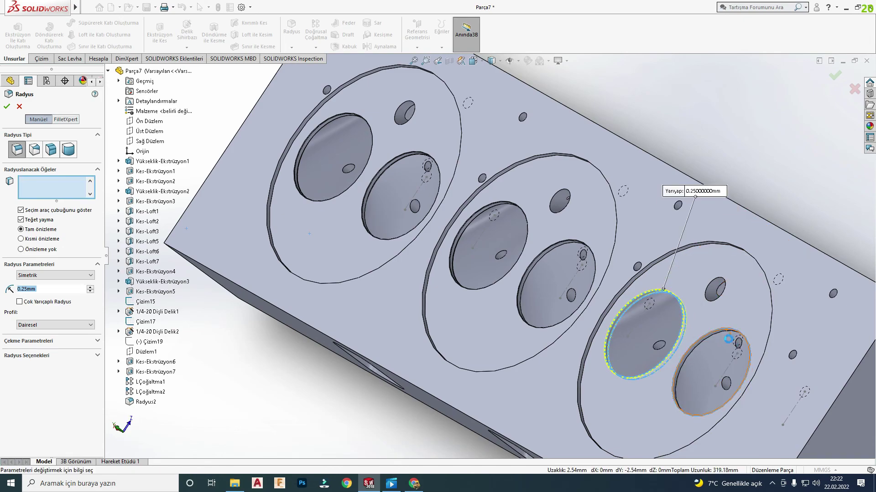
pyautogui.click(725, 340)
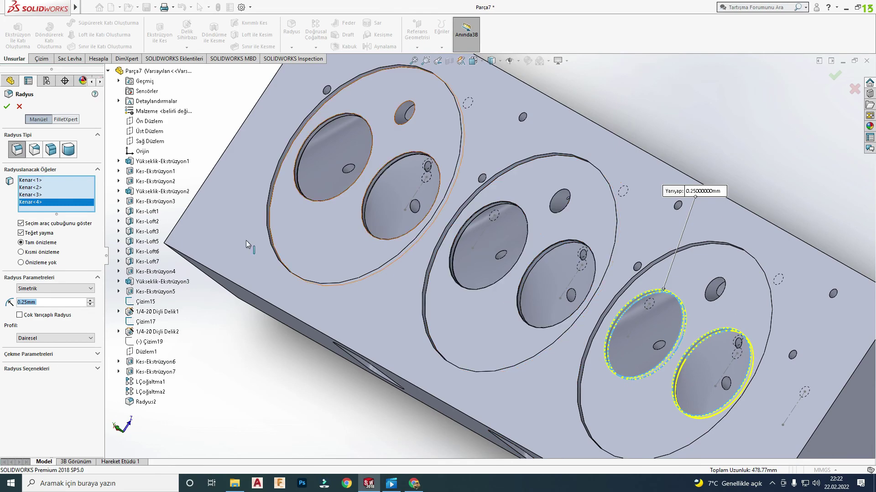
pyautogui.click(7, 107)
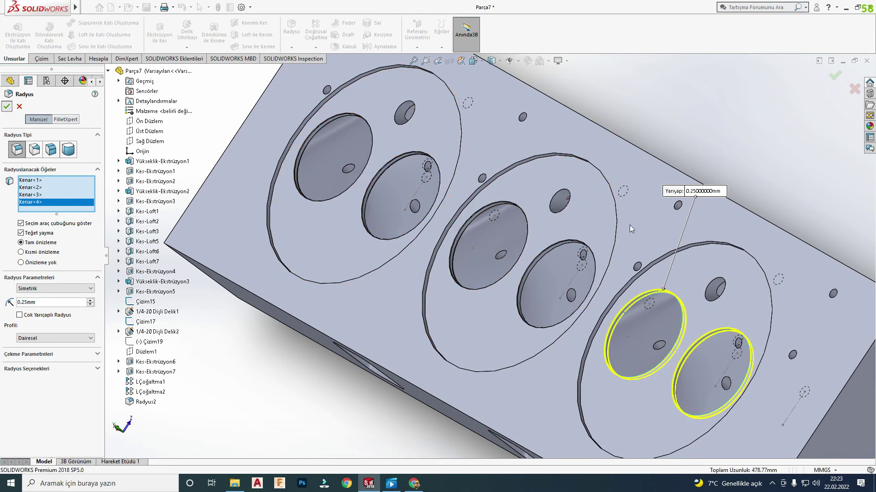
pyautogui.scroll(-2, 611, 221)
pyautogui.scroll(-2, 642, 286)
pyautogui.scroll(-2, 645, 303)
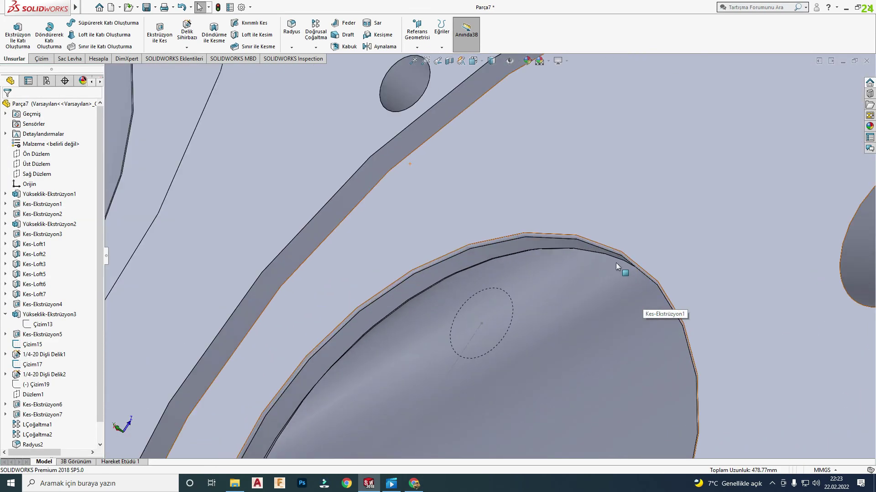
pyautogui.scroll(3, 616, 265)
pyautogui.scroll(3, 616, 255)
pyautogui.scroll(3, 621, 293)
pyautogui.moveTo(445, 282)
pyautogui.mouseDown(button='middle')
pyautogui.moveTo(515, 379)
pyautogui.moveTo(376, 260)
pyautogui.moveTo(420, 212)
pyautogui.mouseUp(button='middle')
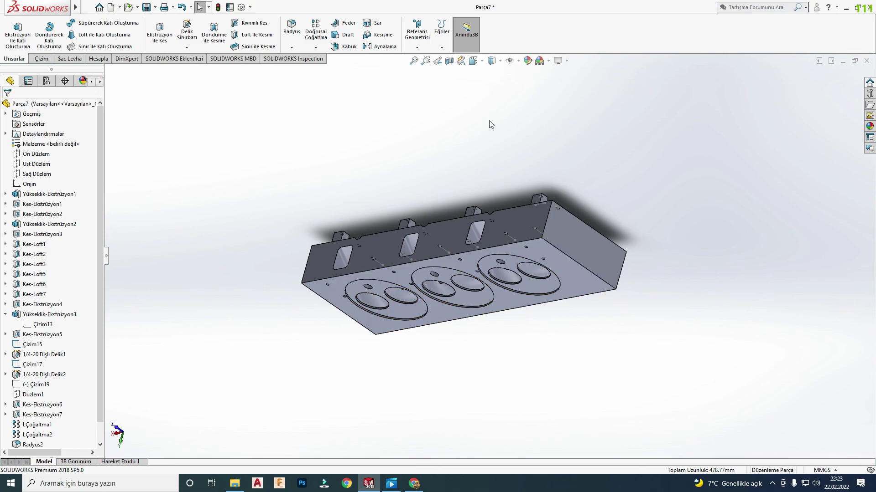
pyautogui.scroll(-3, 407, 274)
pyautogui.scroll(2, 453, 349)
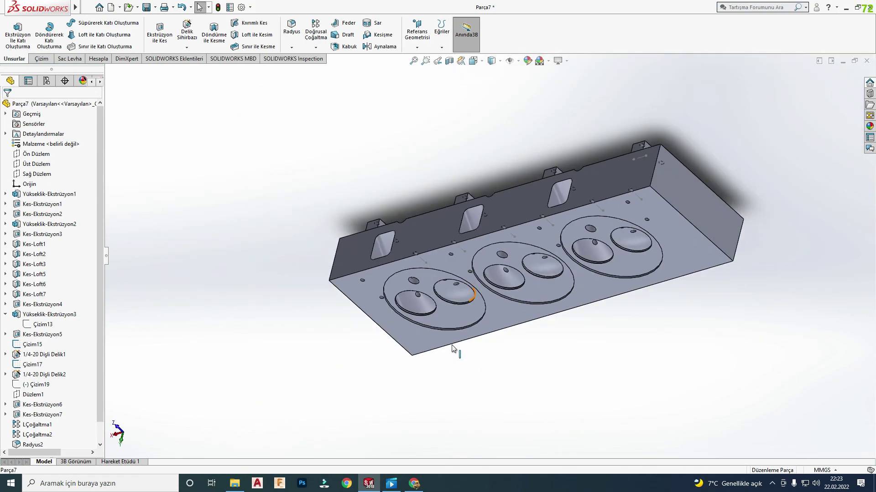
pyautogui.scroll(-1, 452, 349)
pyautogui.scroll(-2, 450, 342)
pyautogui.scroll(-2, 445, 308)
pyautogui.scroll(-2, 465, 304)
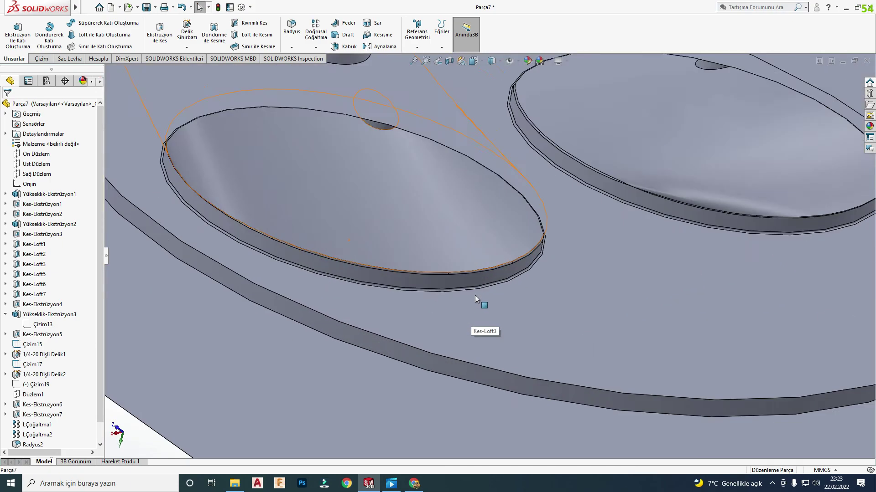
pyautogui.scroll(-2, 475, 299)
pyautogui.scroll(2, 475, 295)
pyautogui.scroll(4, 509, 292)
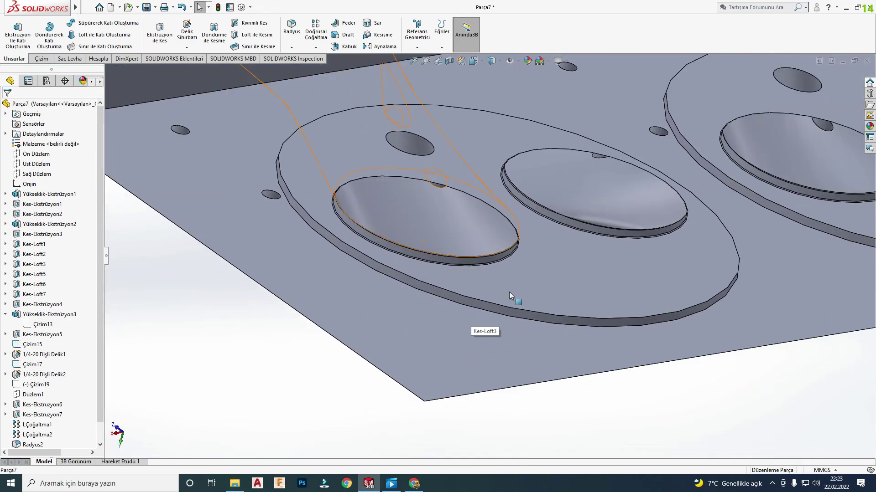
pyautogui.scroll(-4, 495, 258)
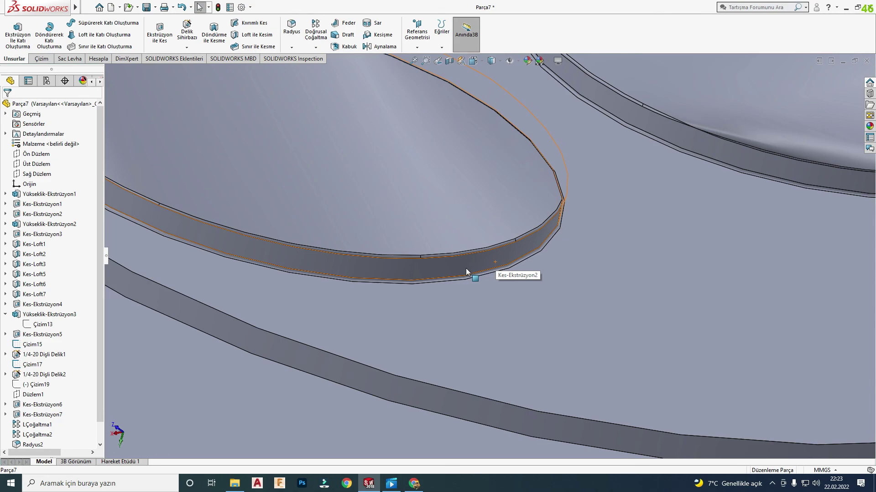
pyautogui.scroll(3, 466, 268)
pyautogui.scroll(2, 464, 265)
pyautogui.scroll(3, 463, 264)
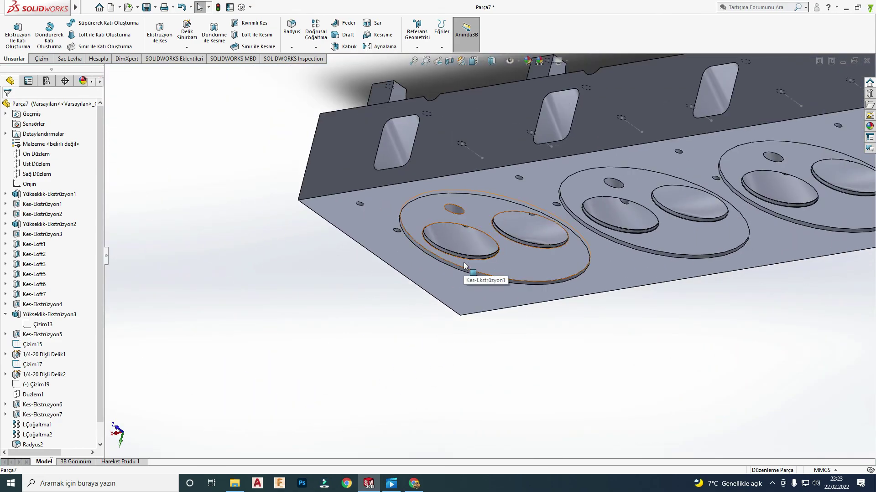
pyautogui.scroll(4, 463, 262)
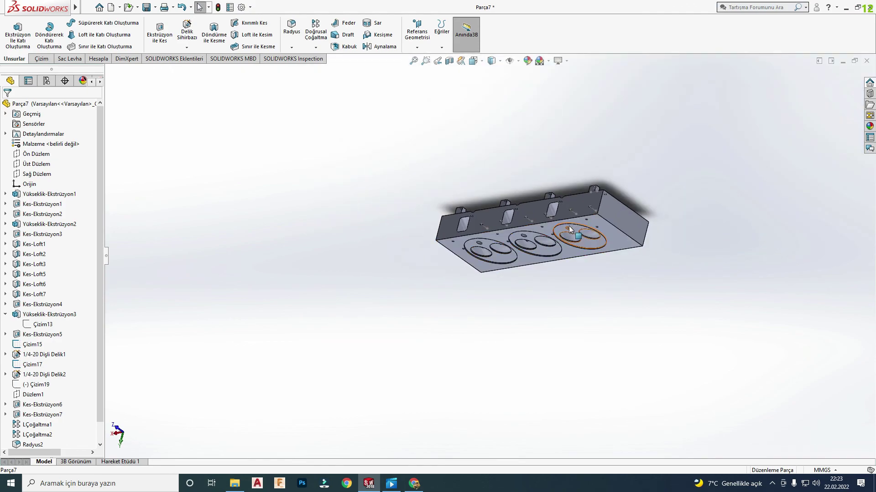
pyautogui.scroll(-1, 569, 228)
pyautogui.scroll(-5, 570, 231)
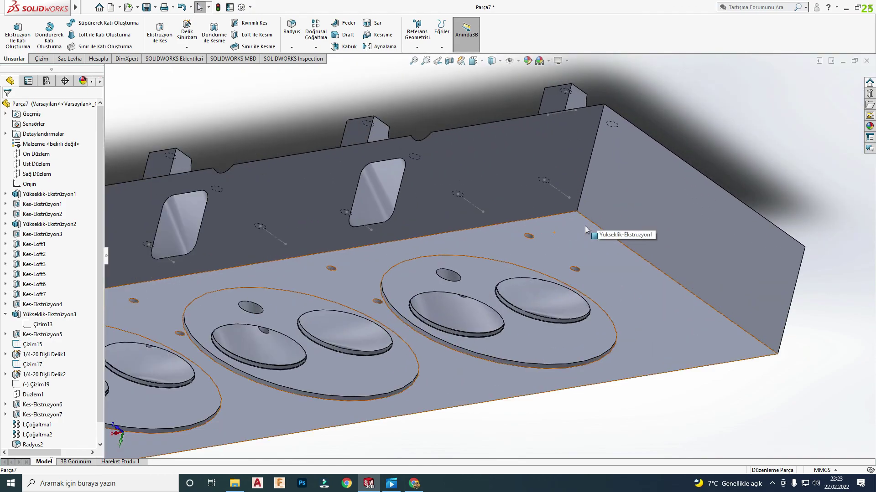
pyautogui.scroll(3, 584, 229)
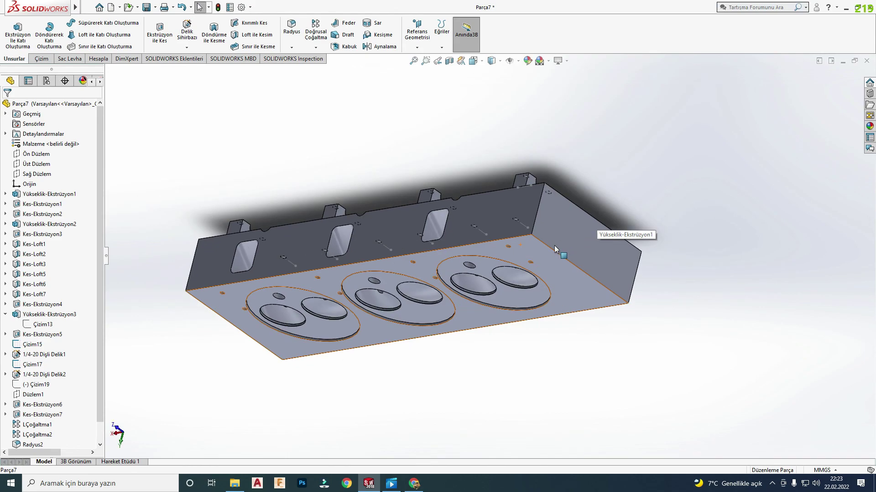
pyautogui.scroll(-3, 286, 297)
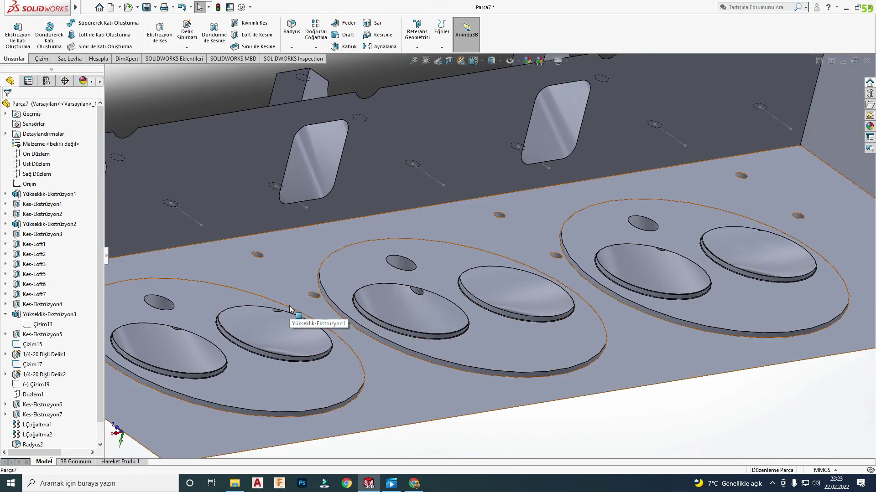
pyautogui.scroll(4, 290, 309)
pyautogui.scroll(-1, 368, 281)
pyautogui.scroll(-1, 368, 282)
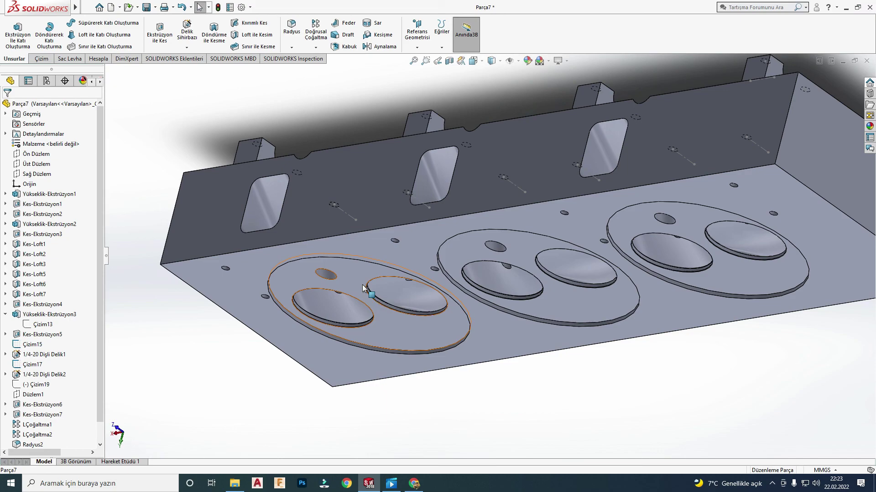
pyautogui.hotkey('ctrl', '7')
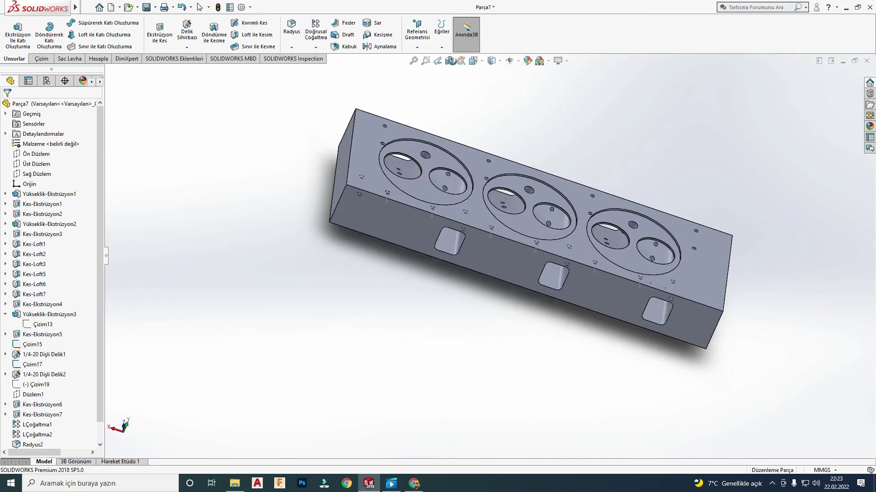
pyautogui.moveTo(412, 252)
pyautogui.mouseDown(button='middle')
pyautogui.moveTo(501, 98)
pyautogui.moveTo(561, 107)
pyautogui.moveTo(551, 221)
pyautogui.mouseUp(button='middle')
pyautogui.press('f')
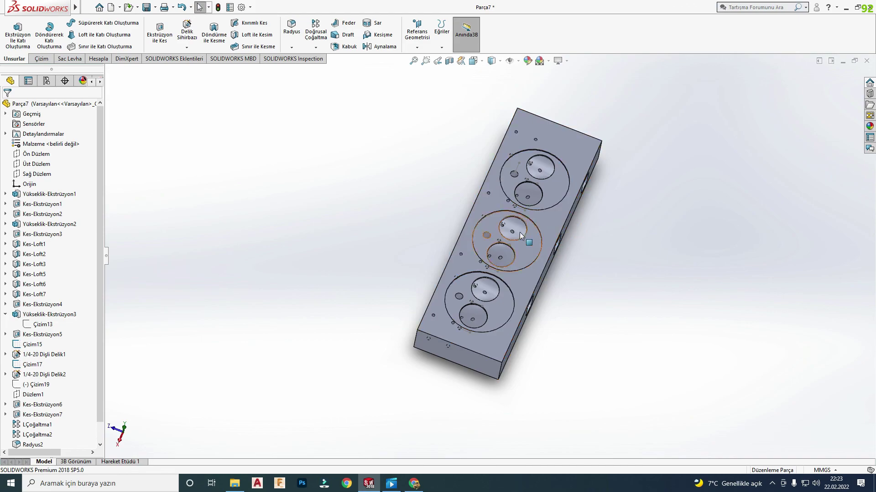